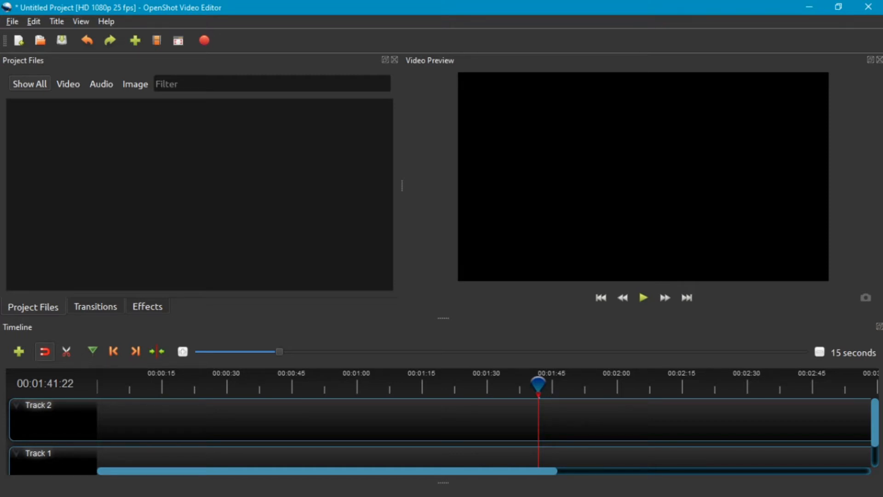
- Open the Preferences and review the general settings, including the available default themes
left_click(34, 22)
left_click(63, 83)
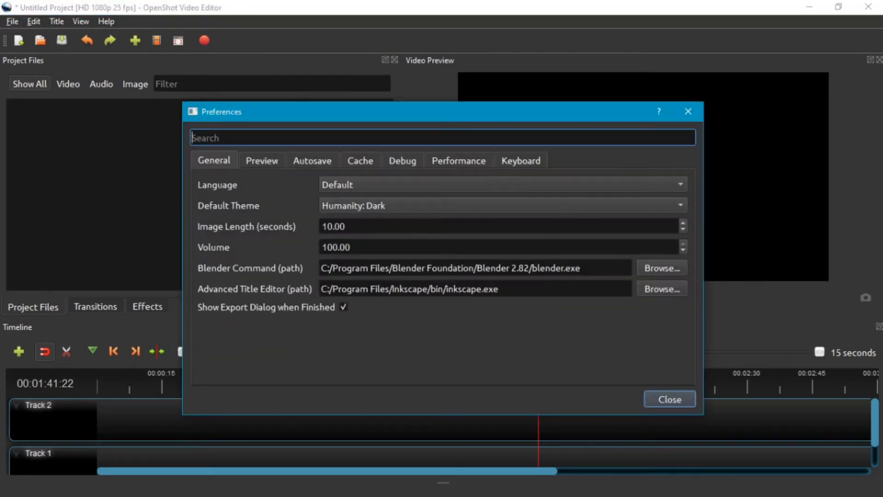
left_click_drag(346, 114, 348, 82)
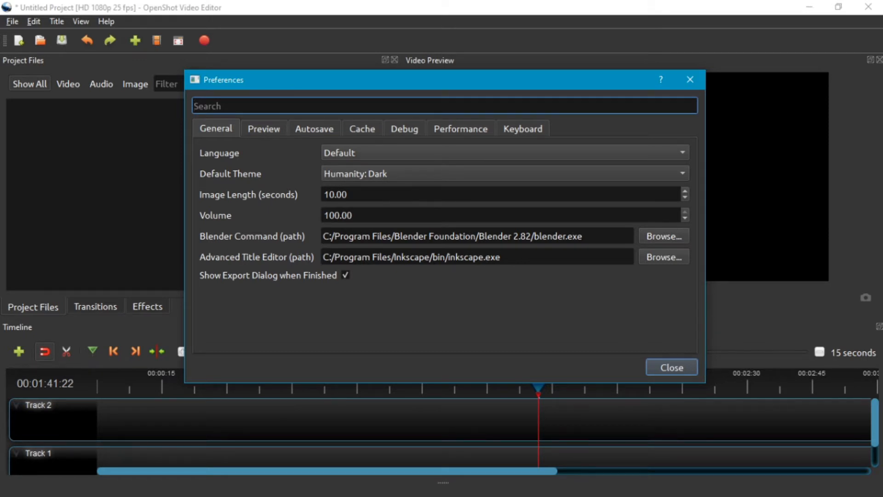
left_click(505, 173)
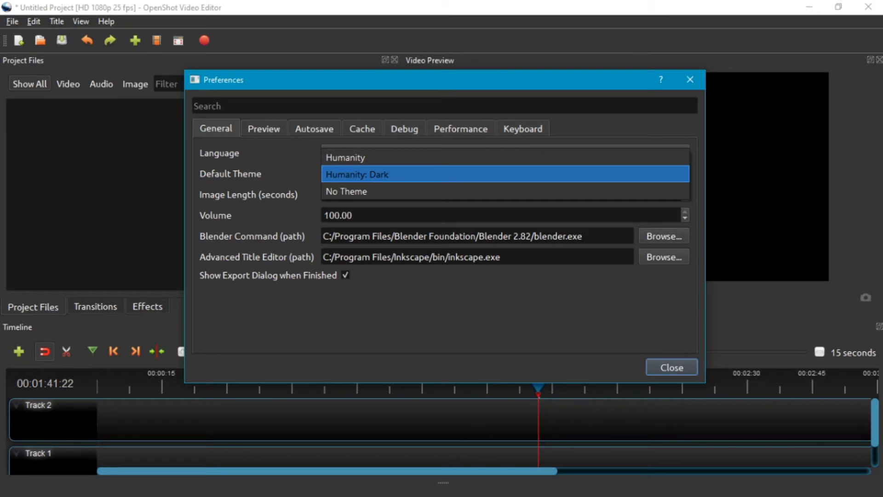
key("Escape")
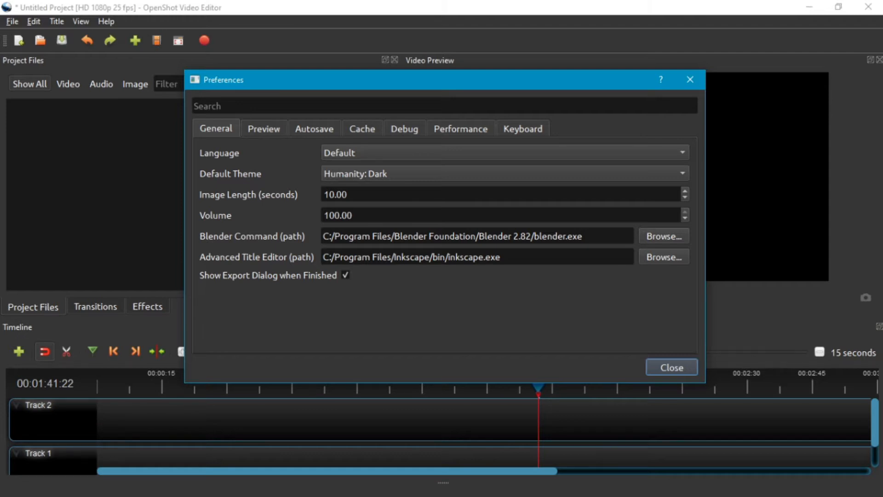
- Set the default profile in the Preview preferences to HD 1080p 30 fps
left_click(263, 129)
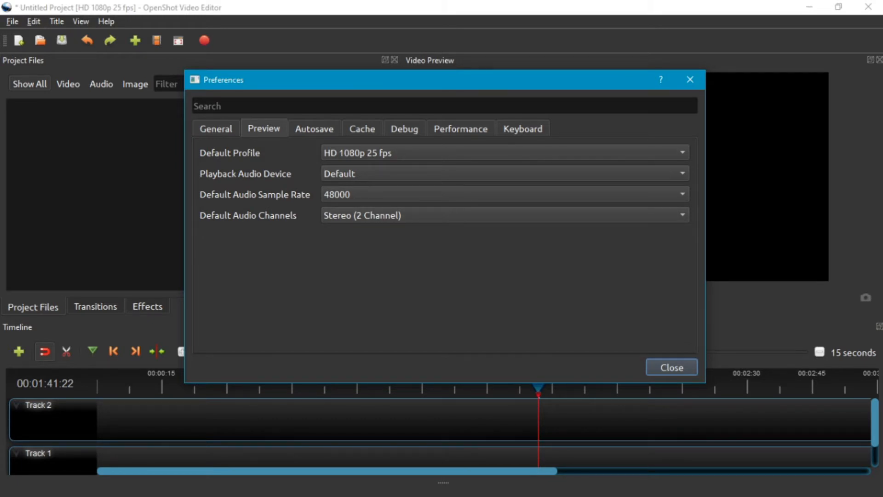
left_click(505, 152)
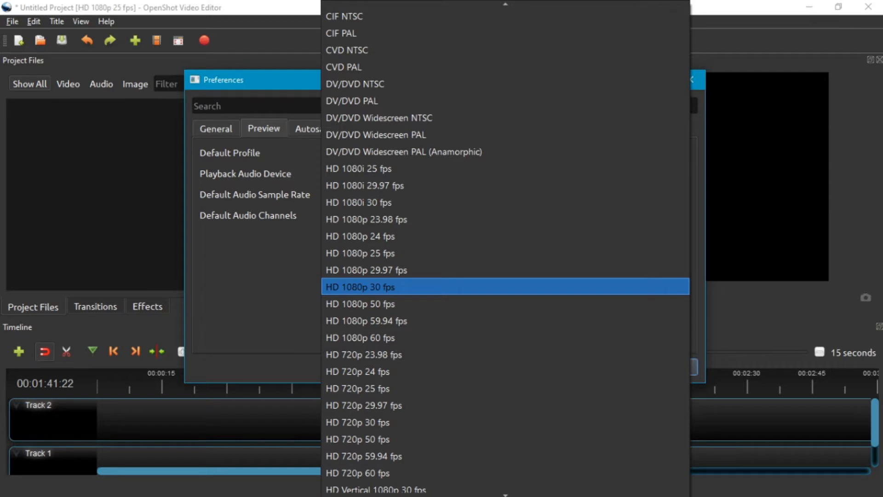
key("Escape")
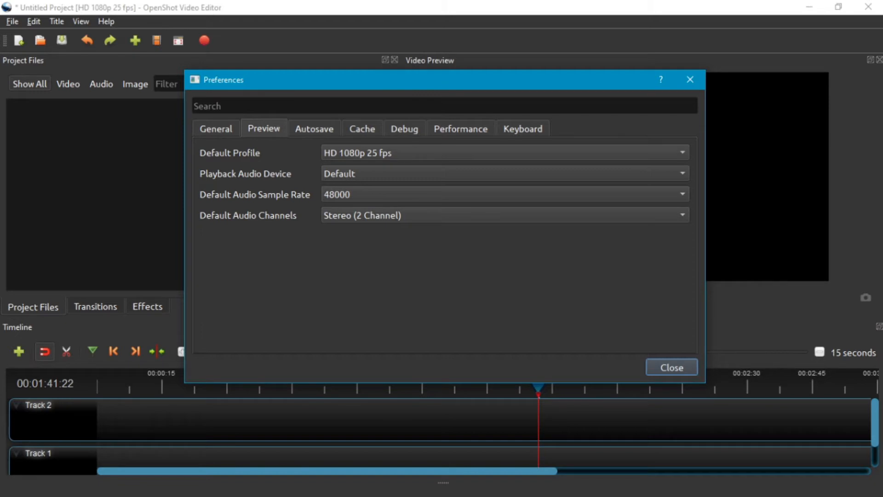
left_click(505, 153)
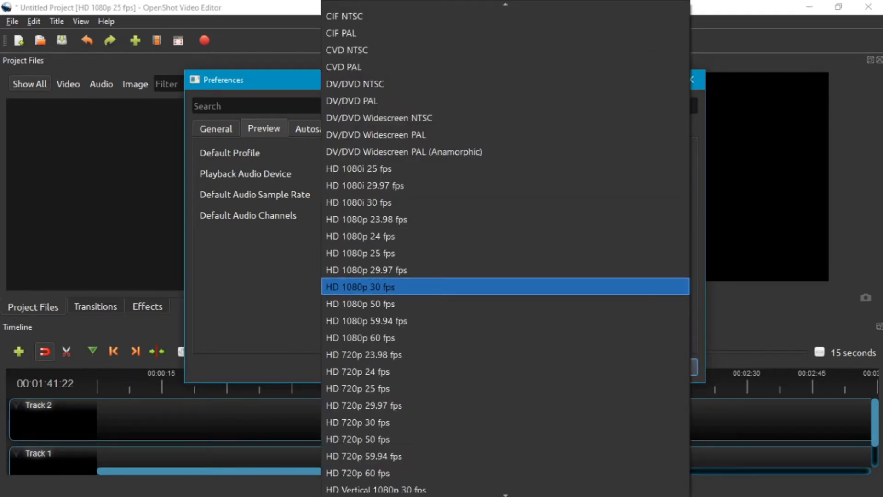
key("Return")
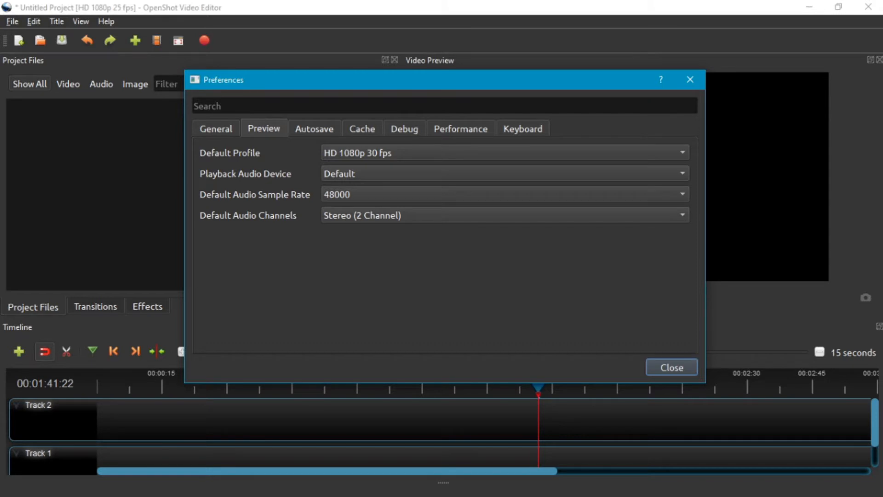
- Look through the available default audio sample rates in the Preview preferences, keeping the current choice
left_click(505, 194)
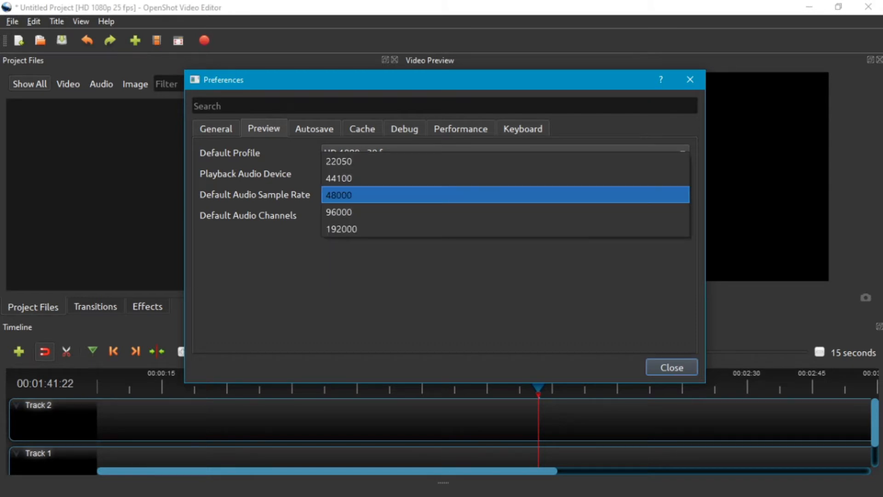
key("Up")
key("Down")
key("Down")
key("Down")
key("Up")
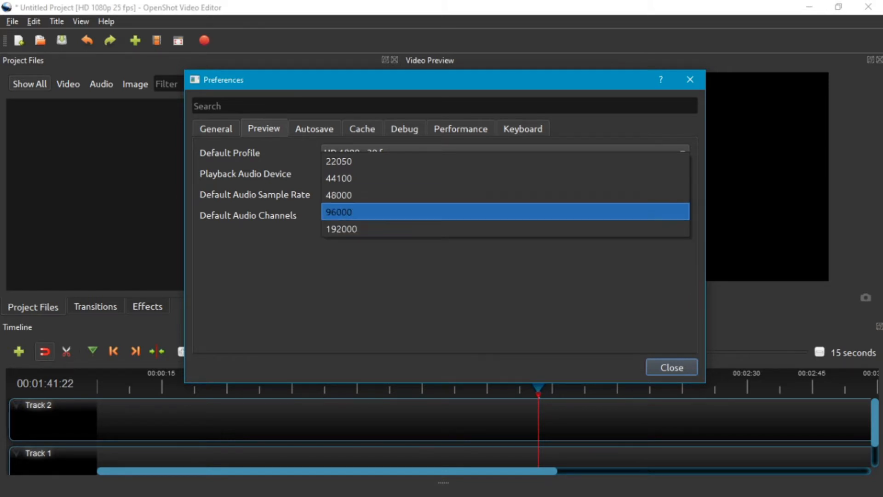
key("Up")
key("Down")
key("Up")
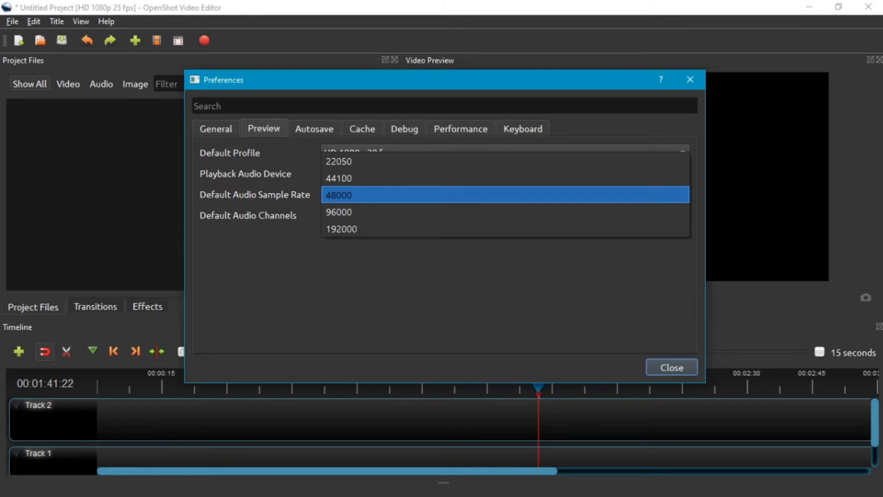
key("Down")
key("Up")
key("Down")
key("Escape")
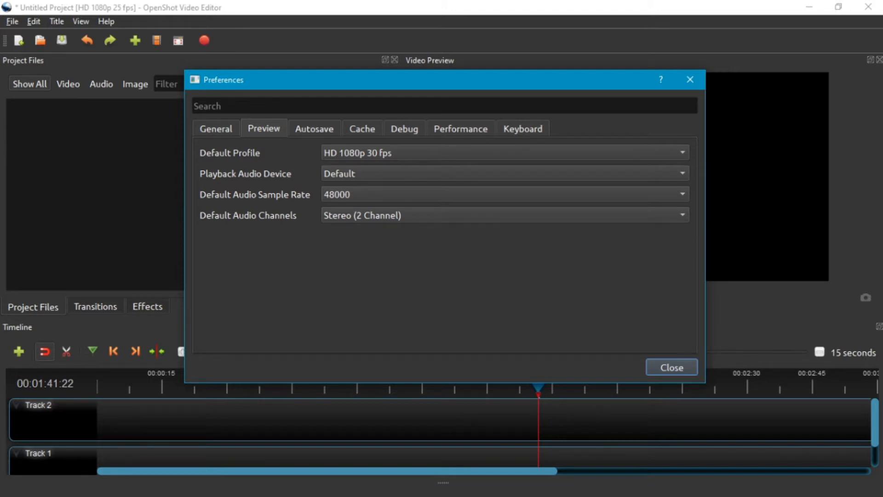
- Review the Autosave, Cache, Debug and Performance preferences, including the hardware decoder mode options
left_click(314, 129)
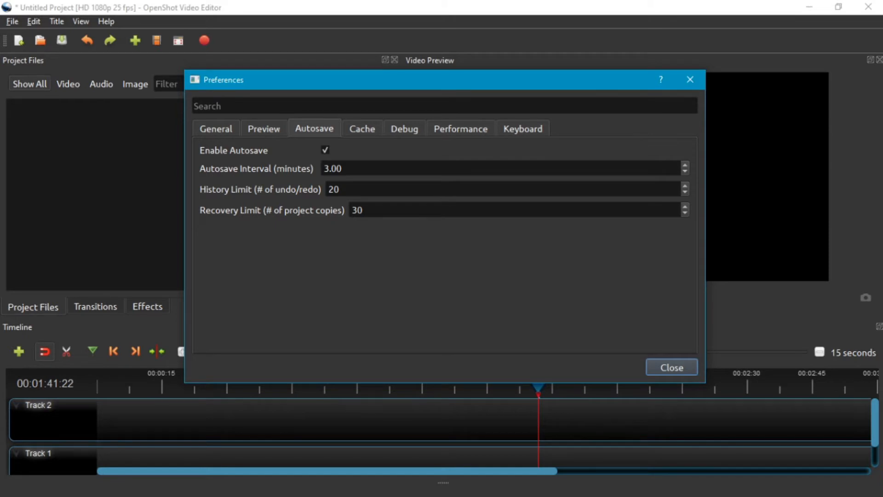
left_click(363, 129)
left_click(404, 129)
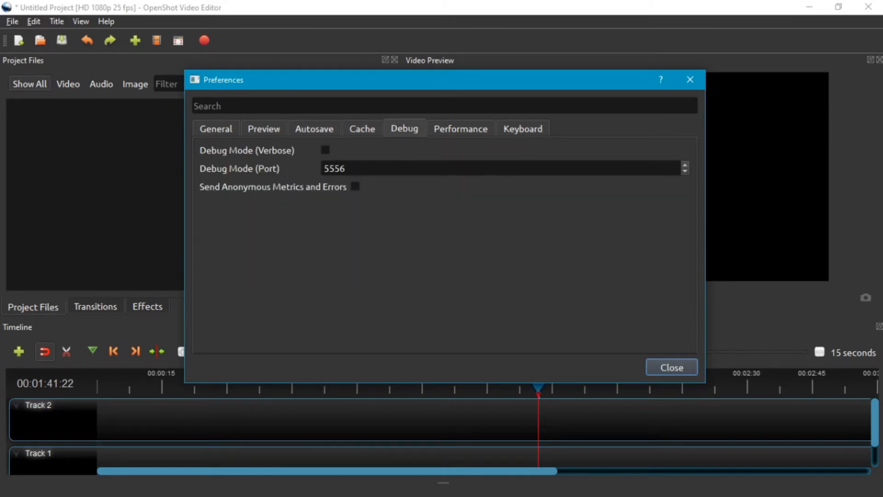
left_click(460, 129)
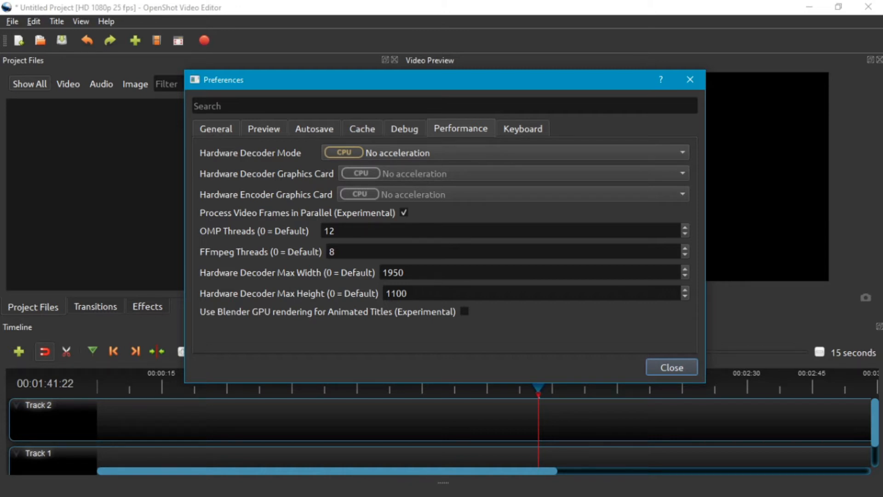
left_click(505, 152)
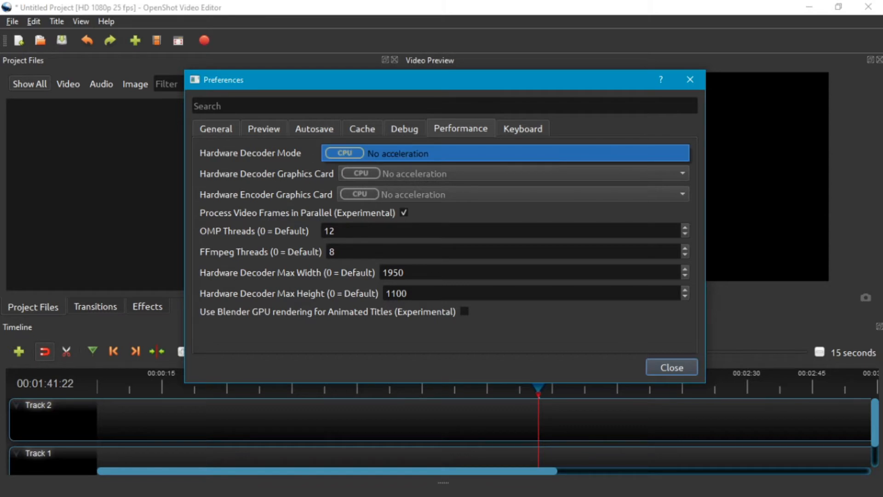
left_click(505, 152)
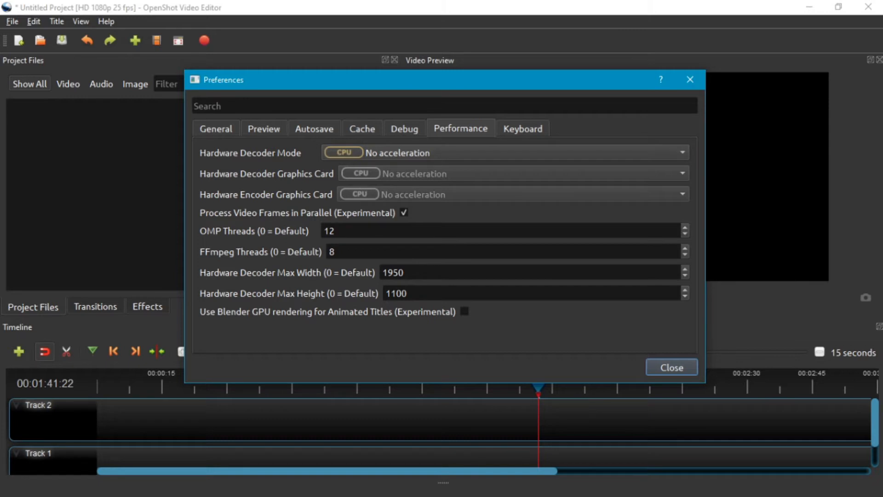
- Examine the list of keyboard shortcuts in the preferences
left_click(523, 129)
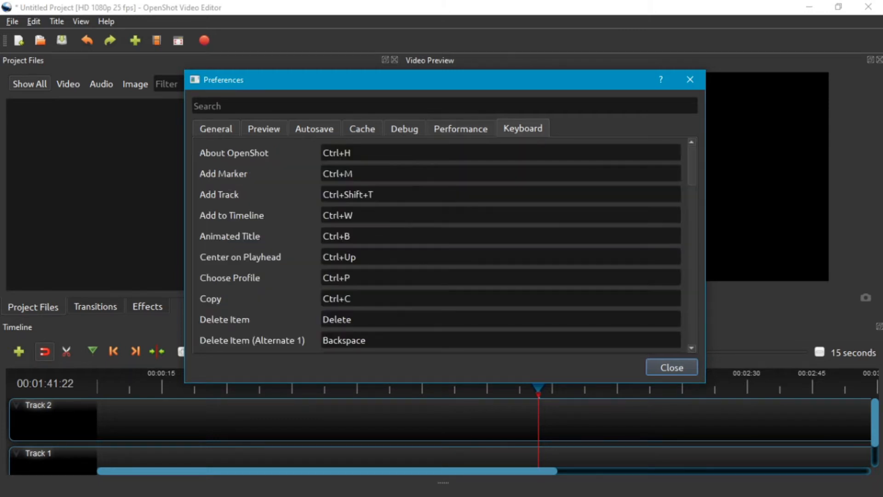
scroll(441, 245, "down", 5)
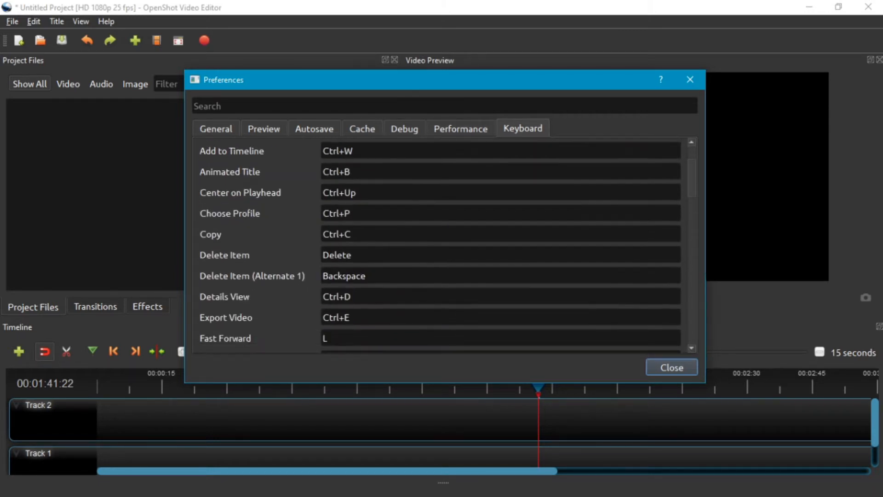
scroll(440, 246, "down", 3)
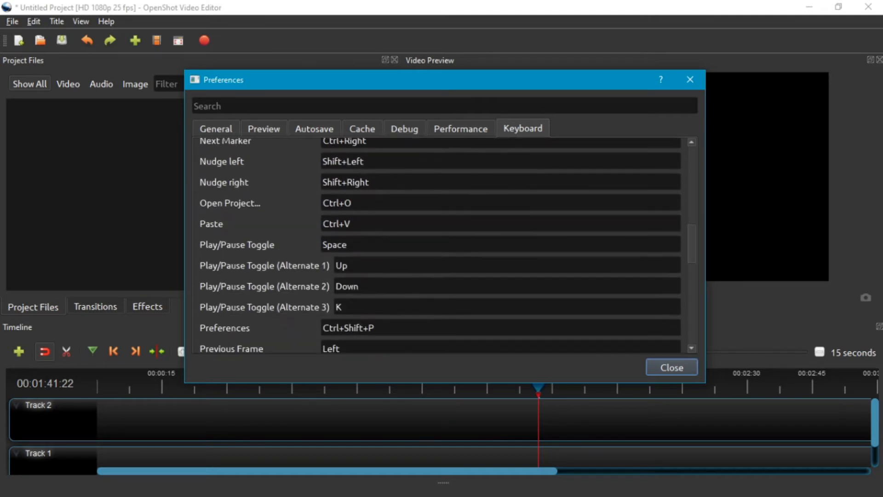
scroll(440, 245, "down", 3)
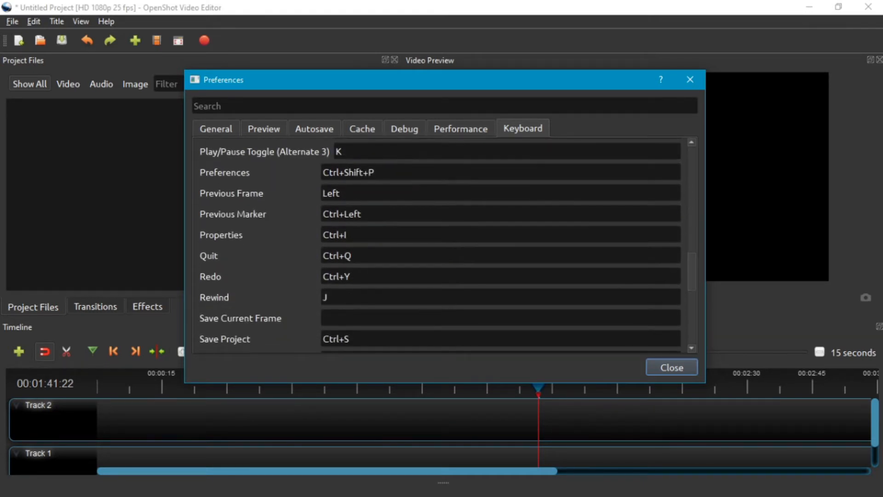
scroll(440, 245, "up", 4)
scroll(440, 245, "up", 5)
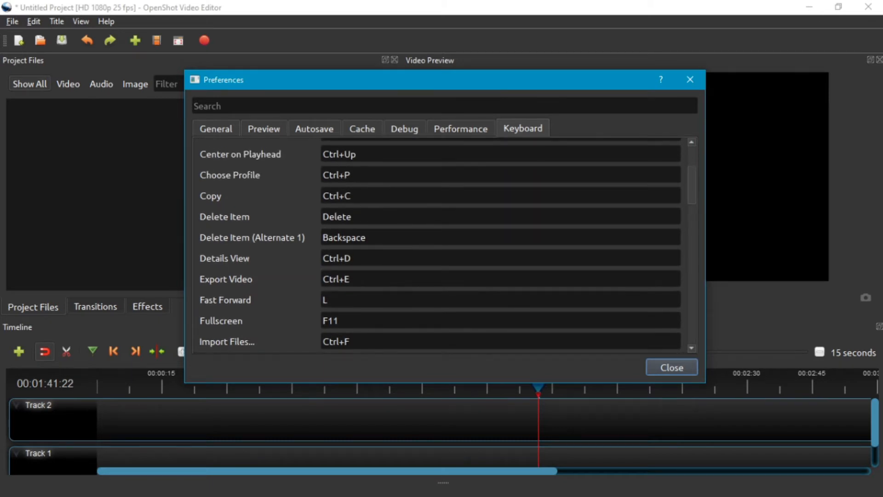
scroll(440, 246, "up", 2)
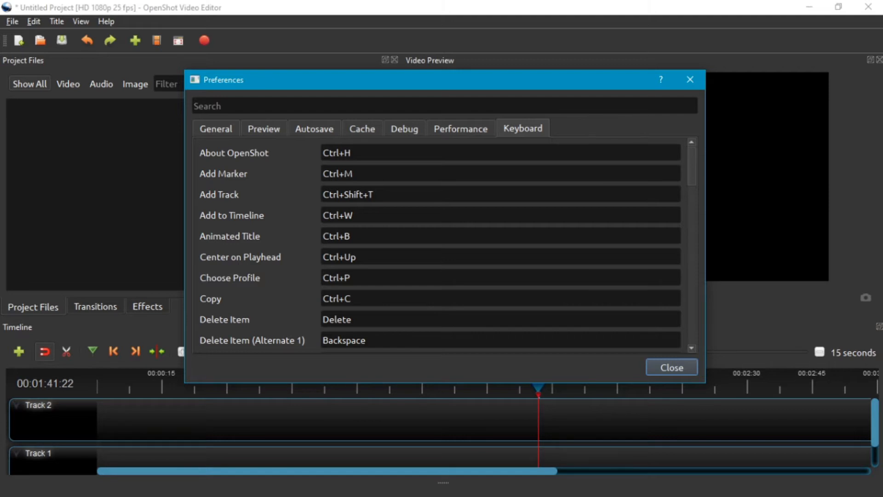
- Close the preferences and quit the editor without saving the untitled project's changes
left_click(671, 367)
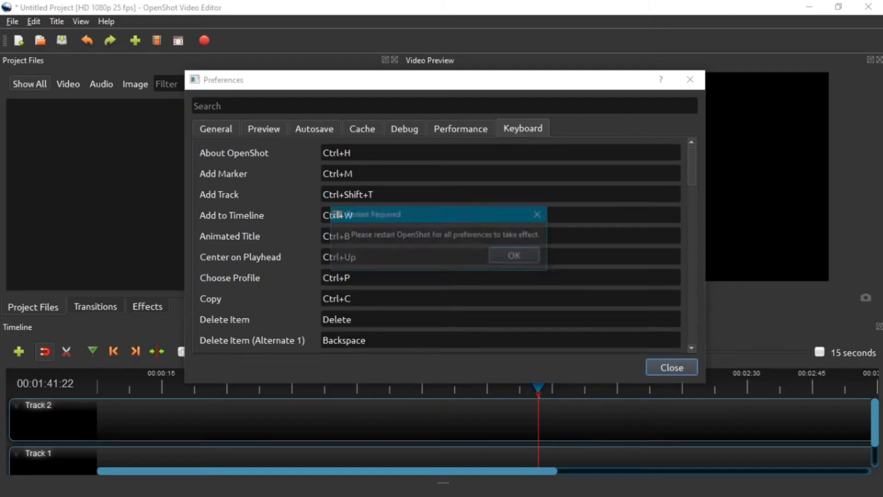
key("Return")
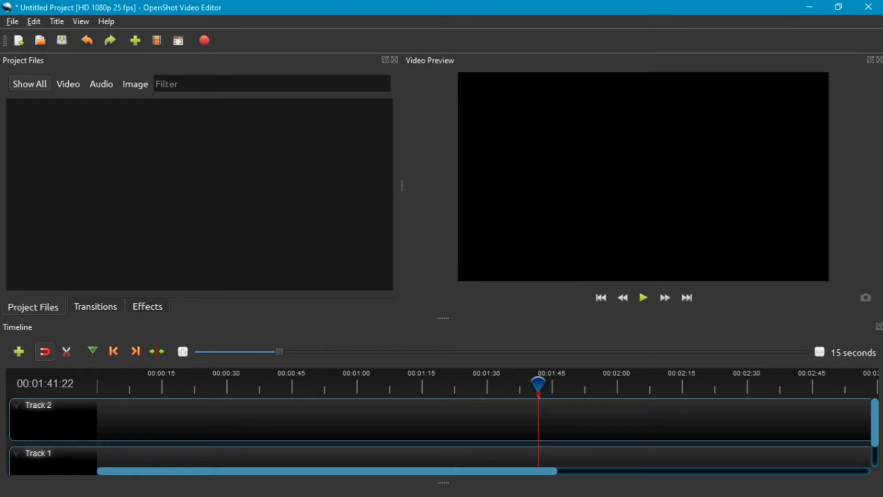
left_click(868, 7)
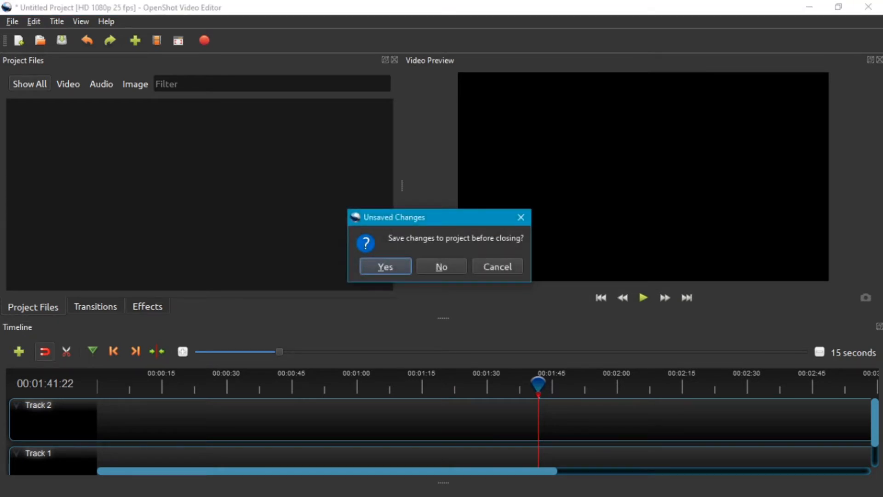
key("n")
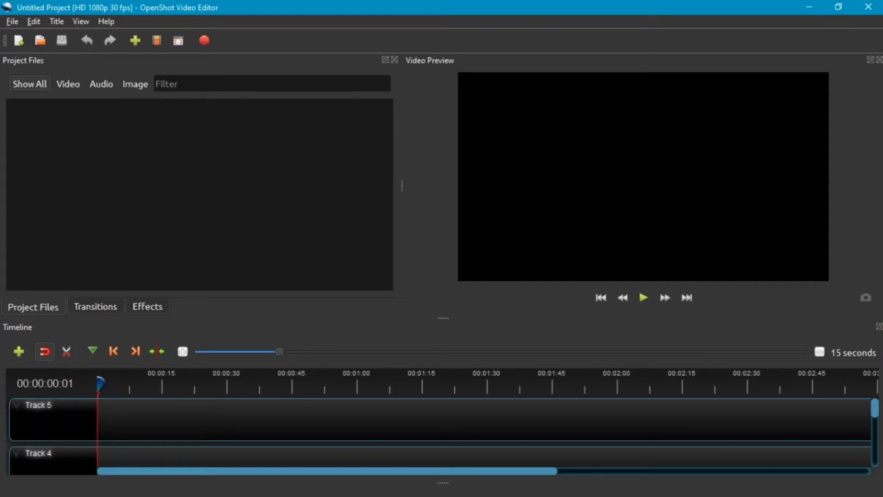
- Switch the workspace to Advanced View and group Project Files together with Transitions and Effects
left_click(81, 21)
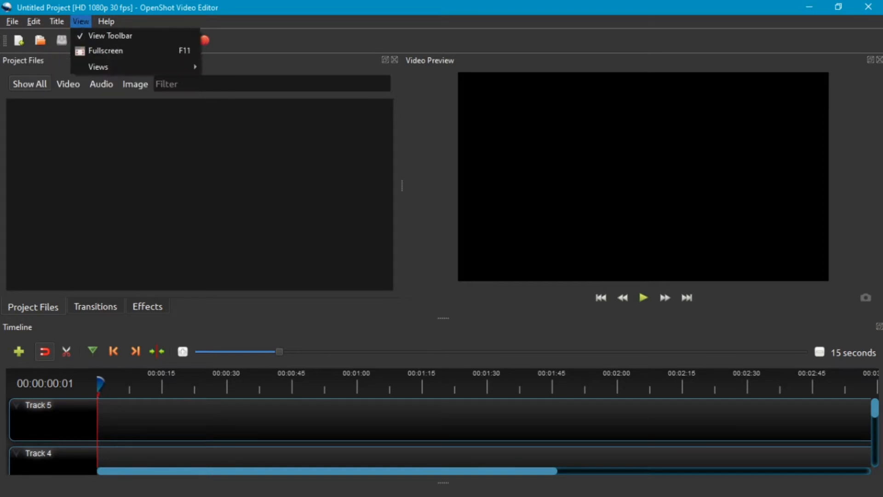
mouse_move(134, 66)
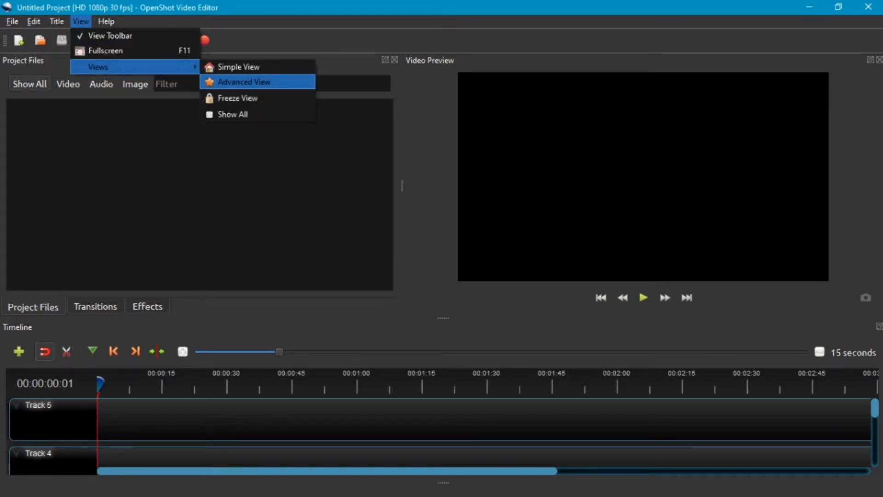
left_click(244, 82)
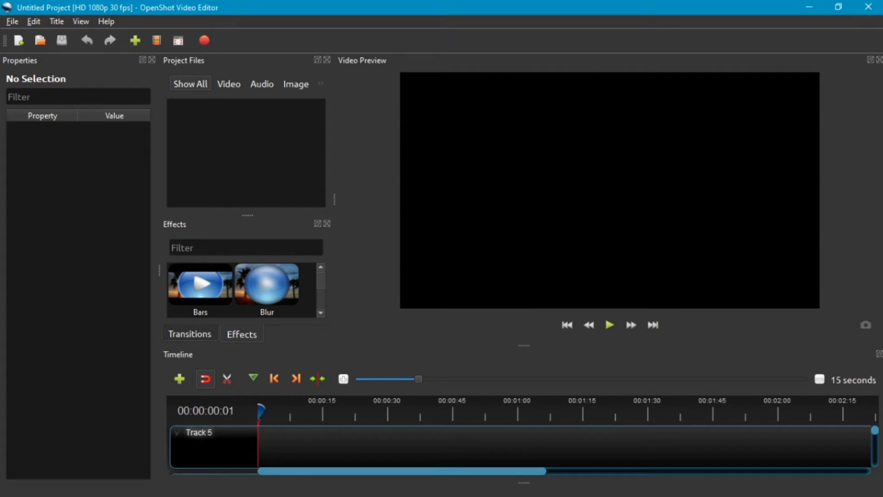
left_click_drag(184, 61, 194, 134)
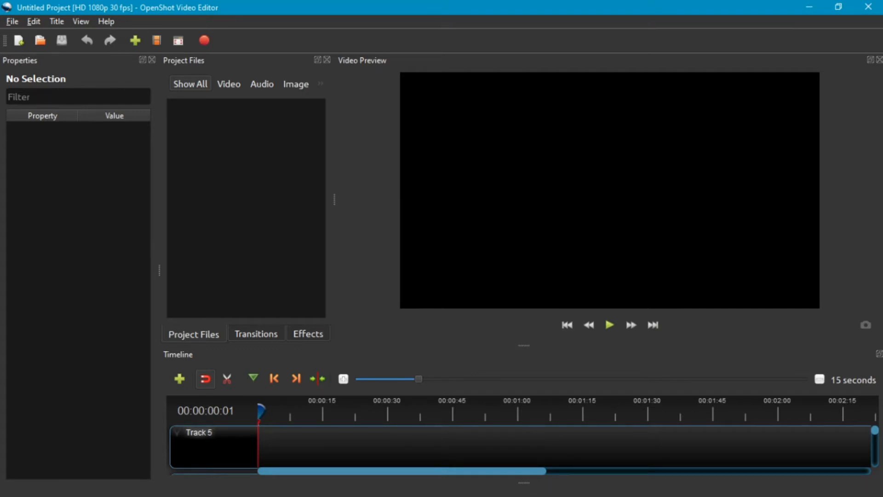
- Widen the Project Files area to about half the workspace and enlarge the timeline to show more tracks
left_click_drag(335, 199, 534, 199)
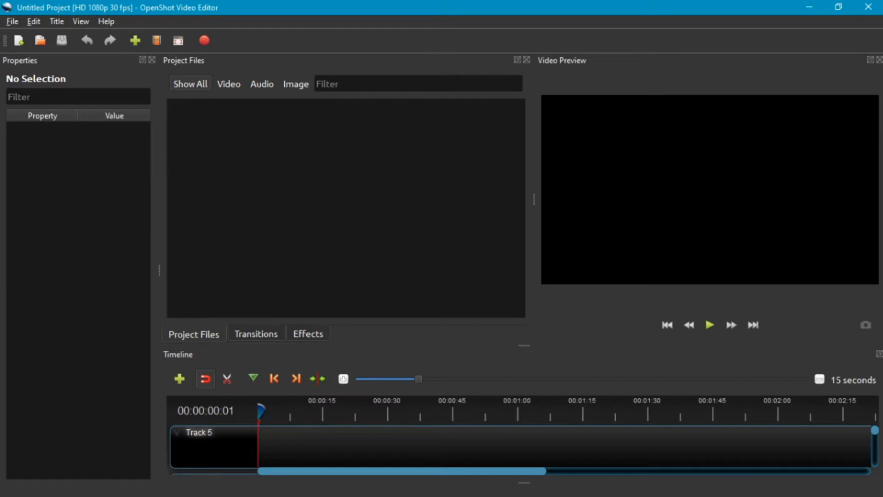
left_click_drag(524, 345, 524, 272)
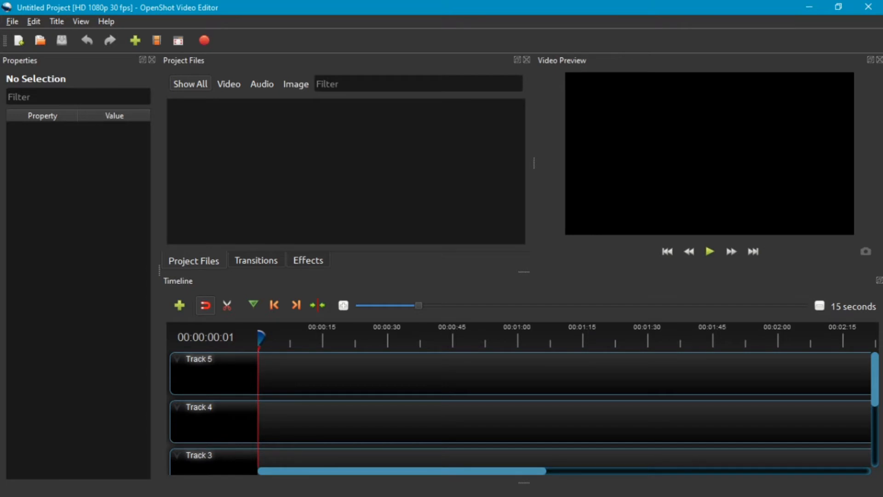
left_click_drag(524, 272, 524, 260)
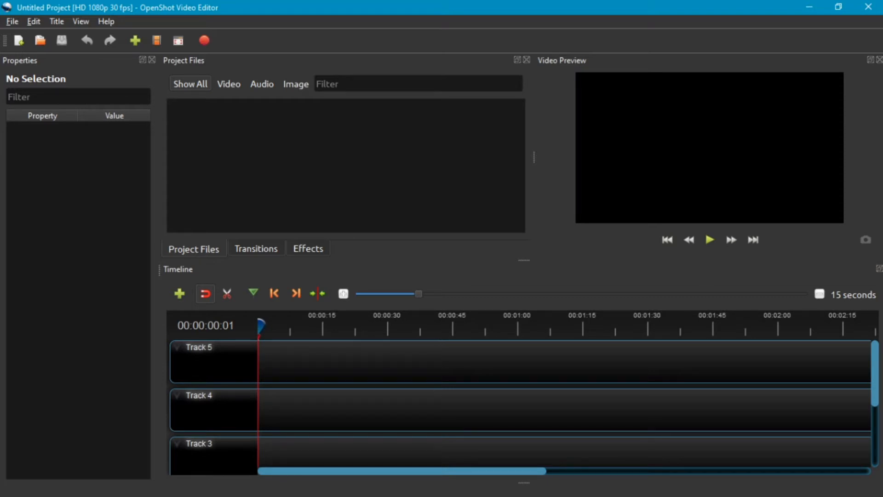
scroll(520, 400, "down", 3)
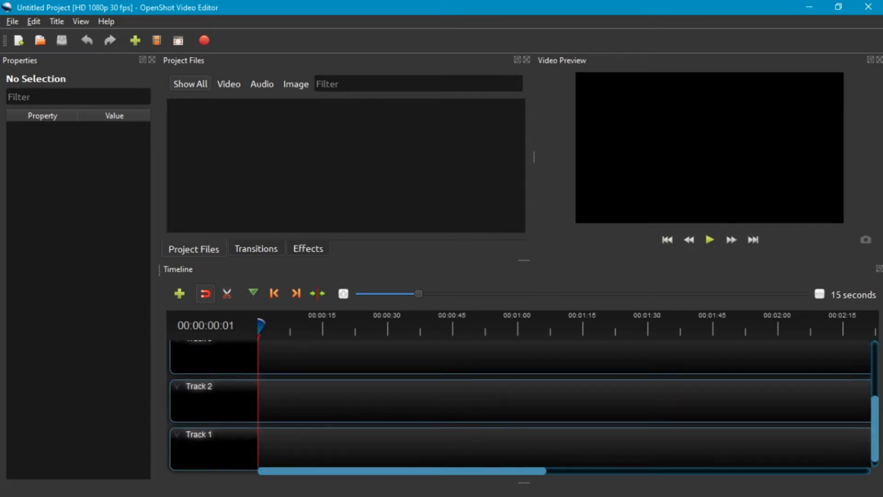
scroll(520, 400, "up", 3)
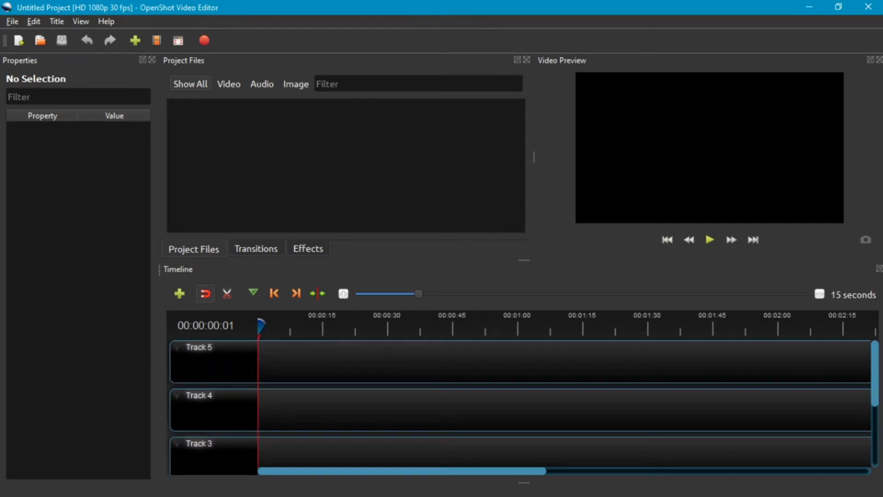
right_click(206, 365)
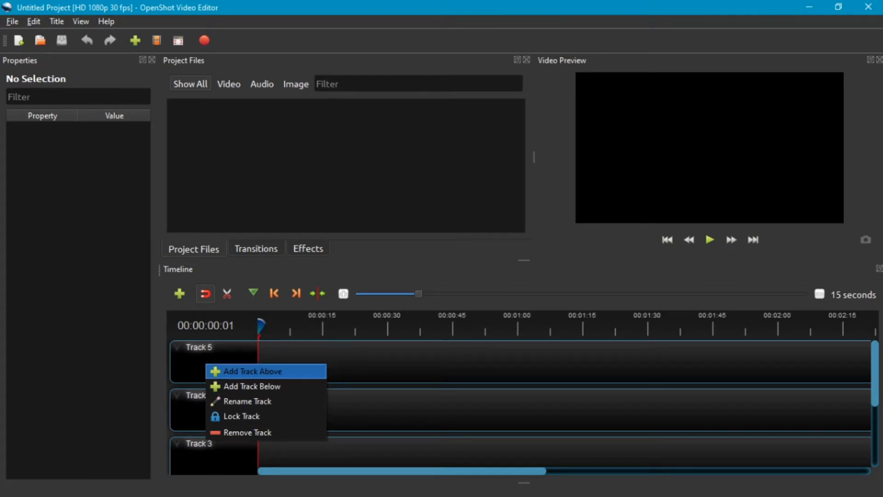
key("Escape")
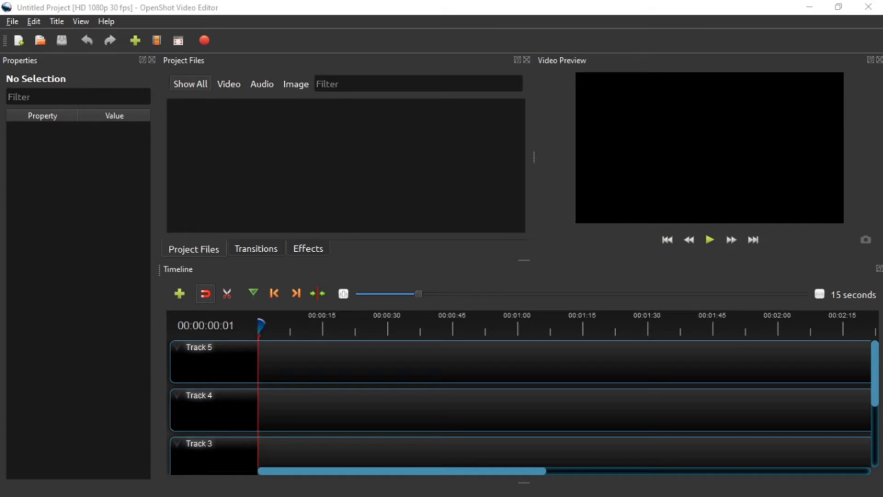
- Switch to File Explorer and open the Children folder inside live service's 2020-06-28 folder, shifting the window to uncover Project Files
left_click_drag(0, 98, 349, 123)
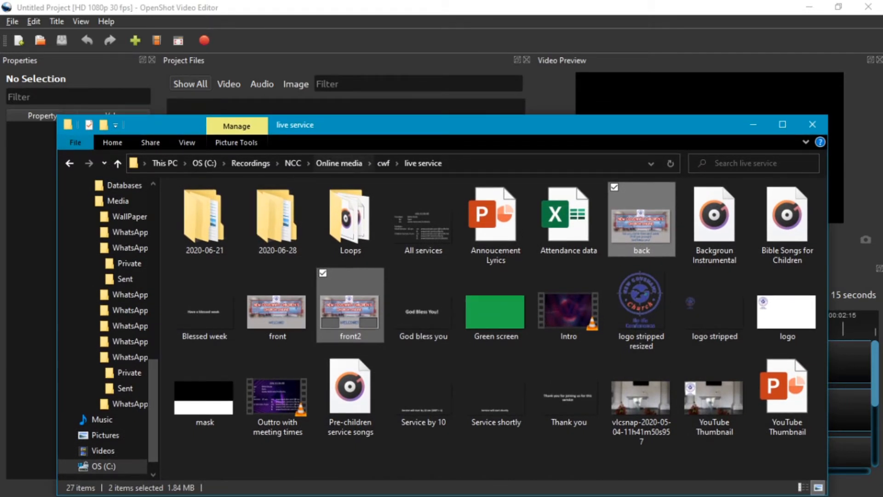
double_click(277, 216)
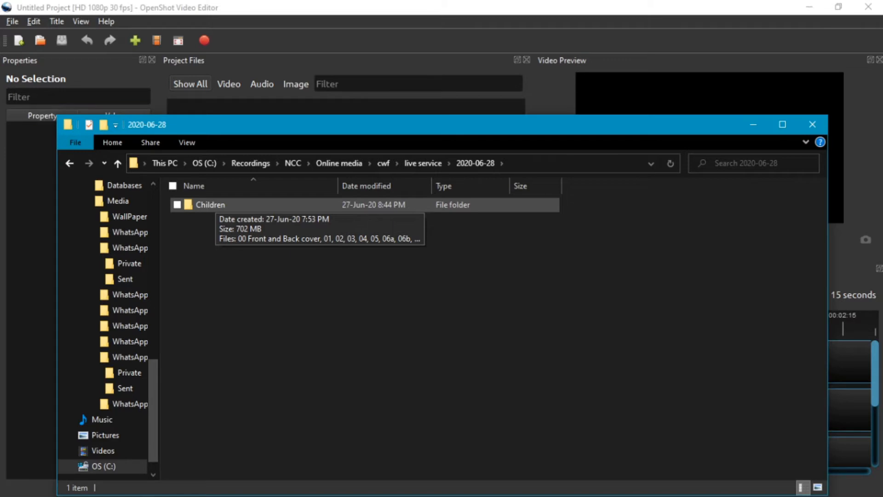
double_click(211, 205)
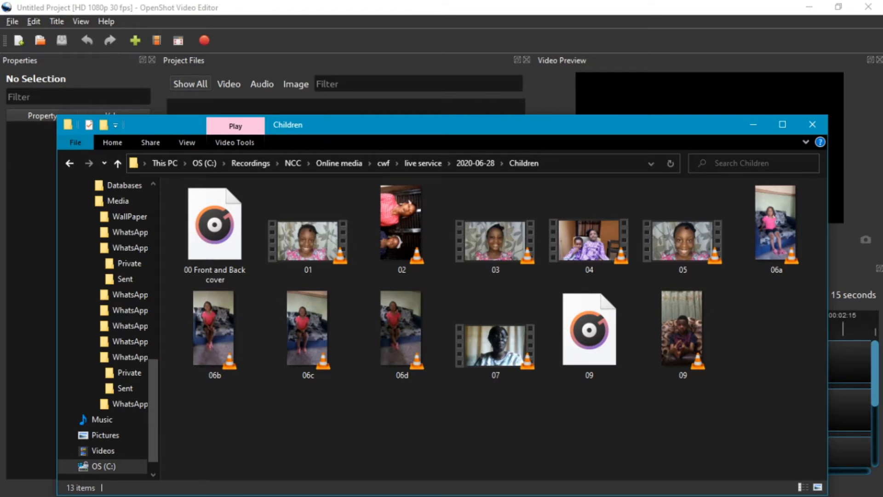
left_click_drag(343, 126, 323, 182)
left_click(294, 138)
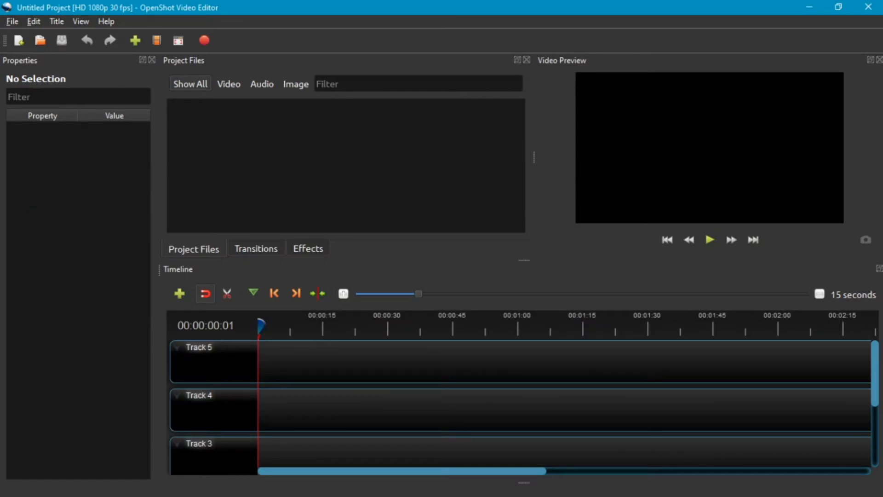
left_click(256, 249)
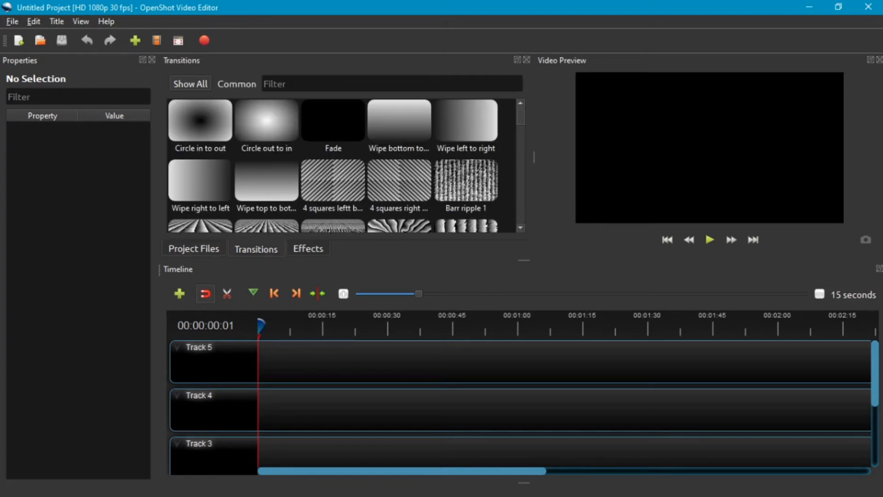
left_click(309, 249)
left_click(194, 249)
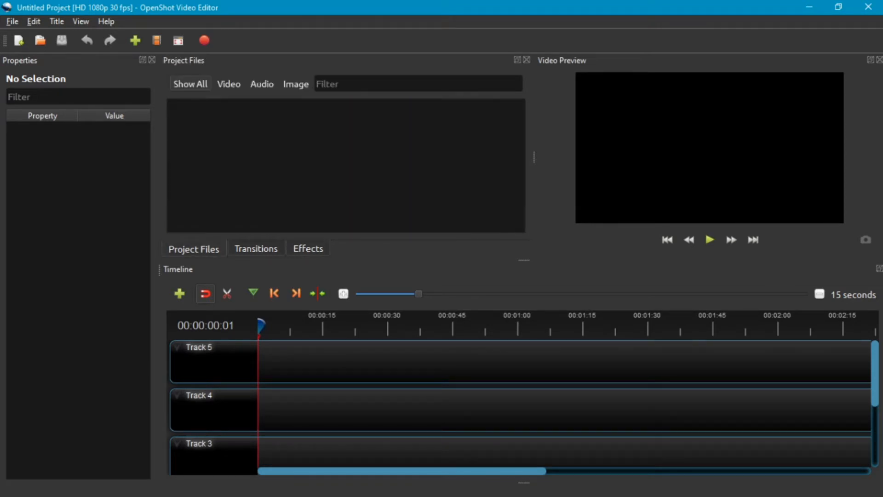
- Import all the audio and video files from File Explorer's Children folder into OpenShot's Project Files
key("alt+Tab")
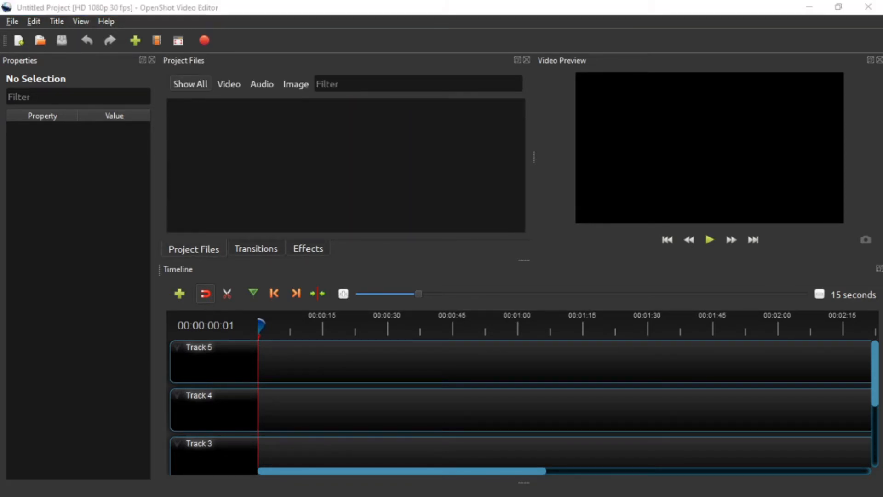
left_click_drag(150, 462, 805, 233)
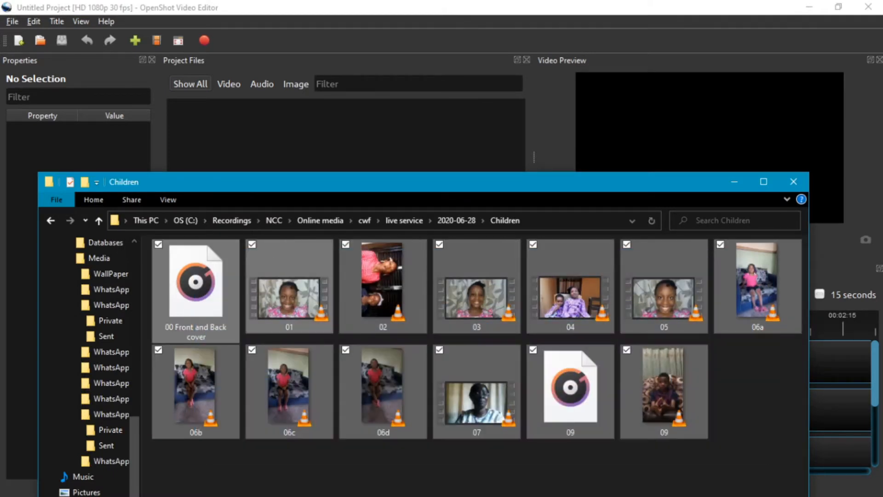
left_click_drag(289, 295, 217, 125)
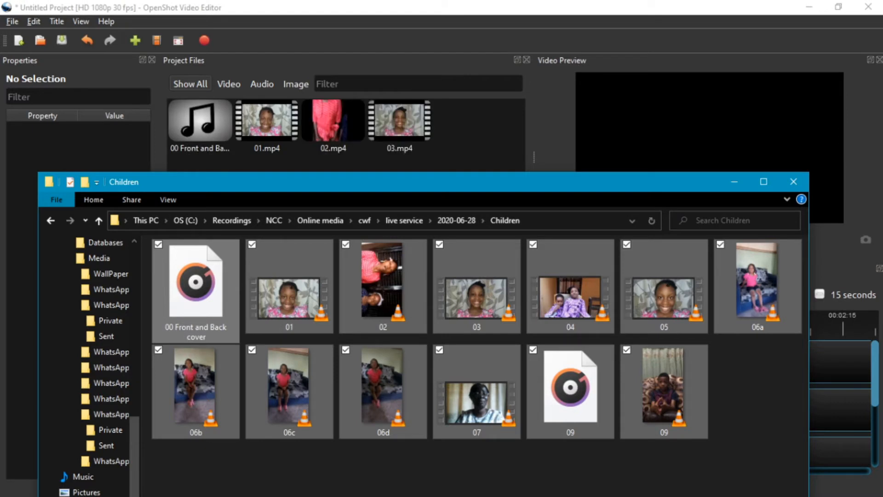
key("alt+Tab")
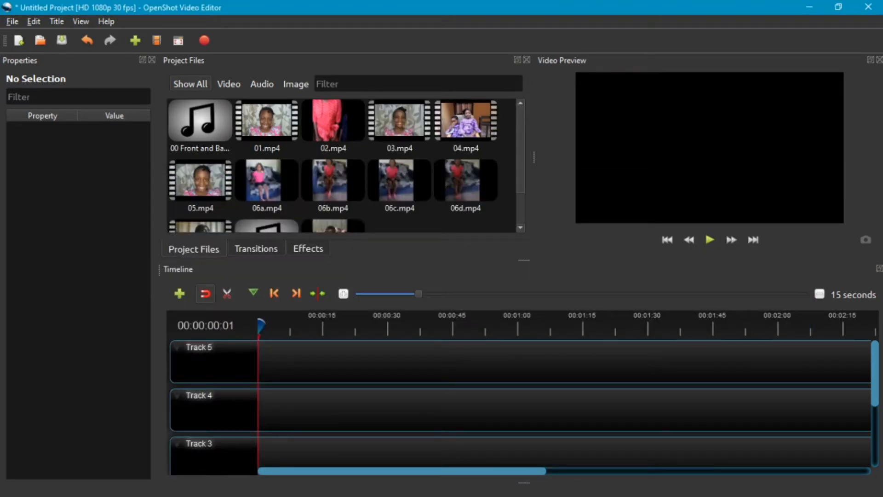
double_click(399, 208)
key("Return")
scroll(343, 165, "down", 1)
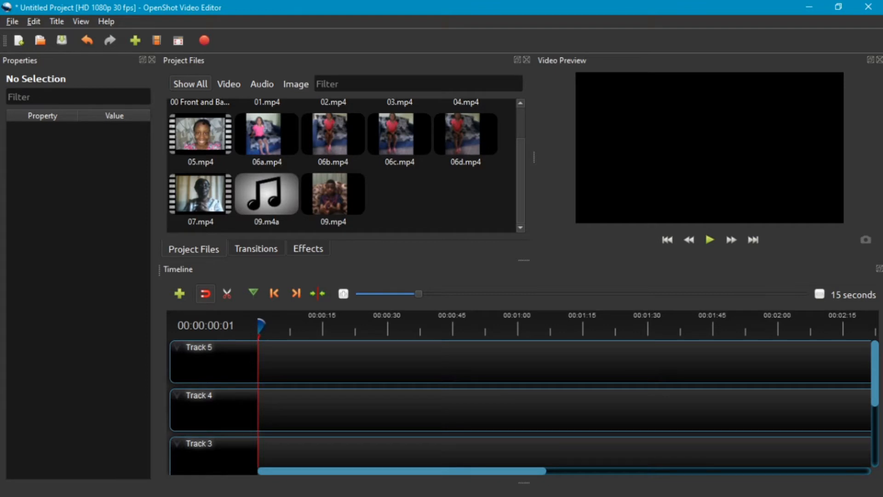
- Import the front2 and back images from File Explorer's live service folder into OpenShot's Project Files
key("alt+Tab")
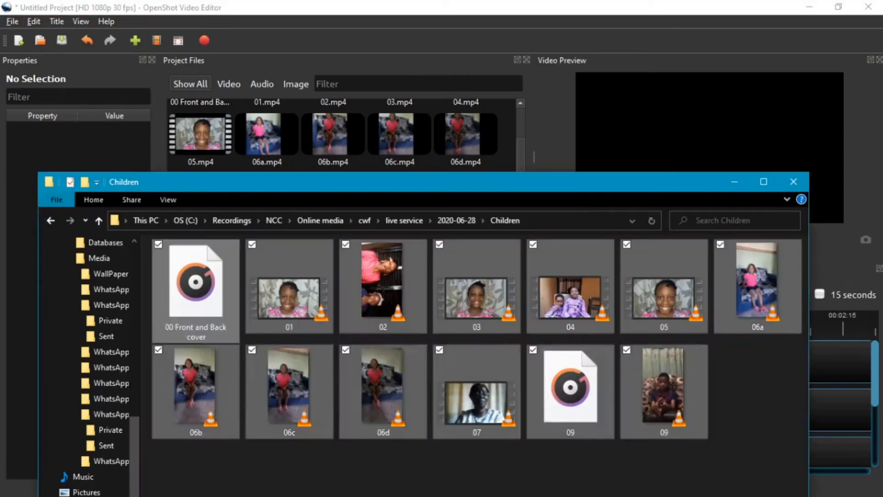
left_click(404, 220)
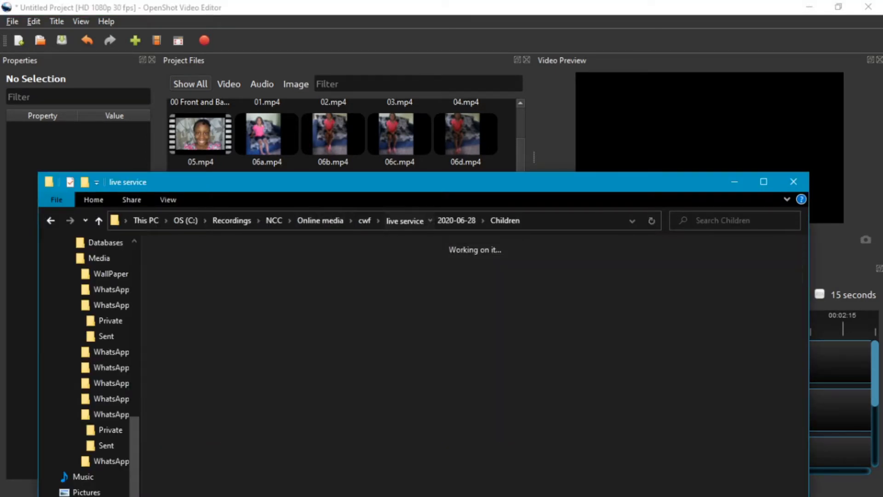
left_click(331, 368)
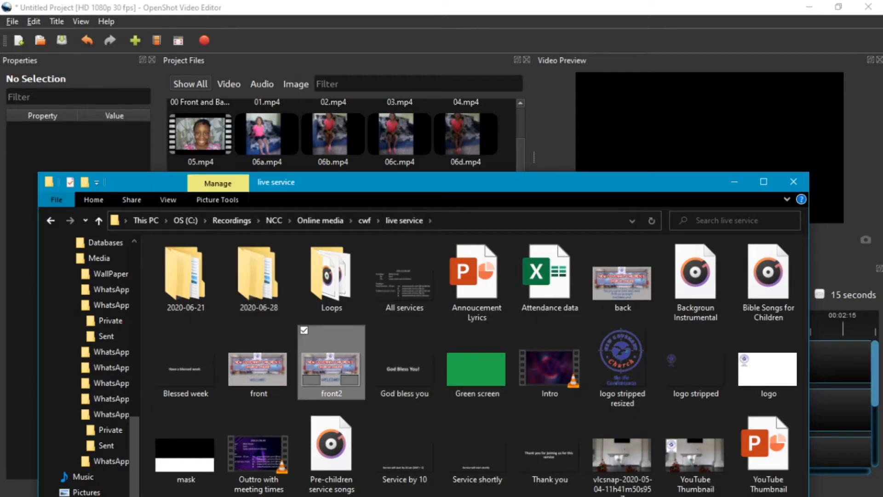
left_click(623, 281, "ctrl")
key("Return")
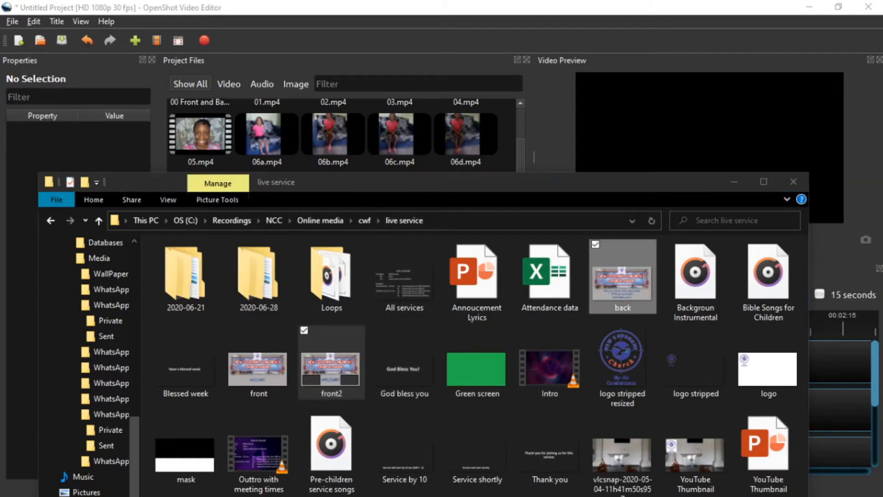
left_click_drag(331, 386, 434, 154)
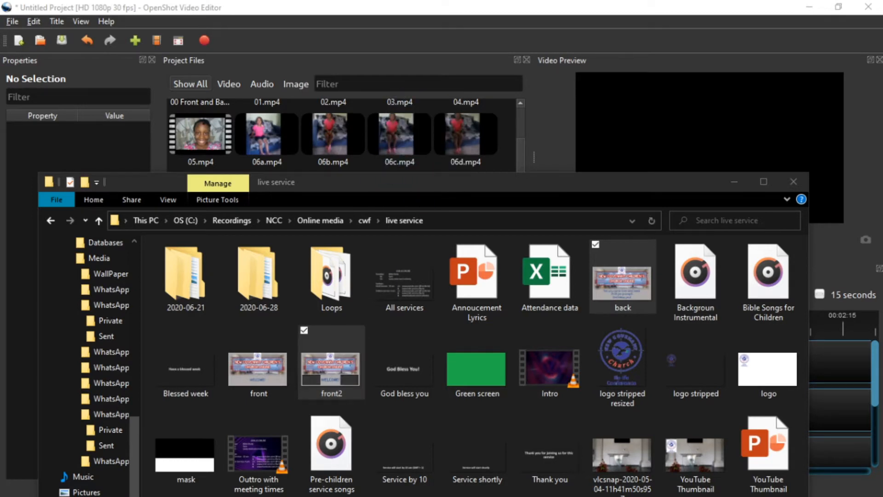
key("alt+Tab")
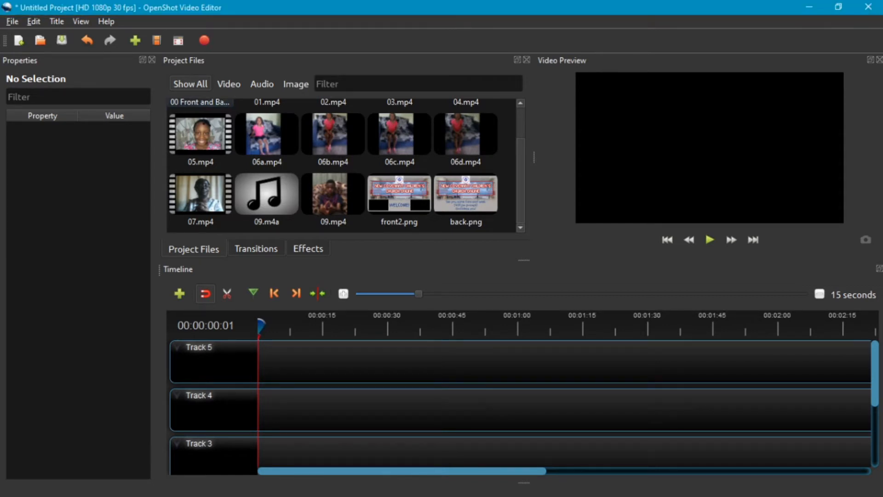
scroll(342, 165, "up", 2)
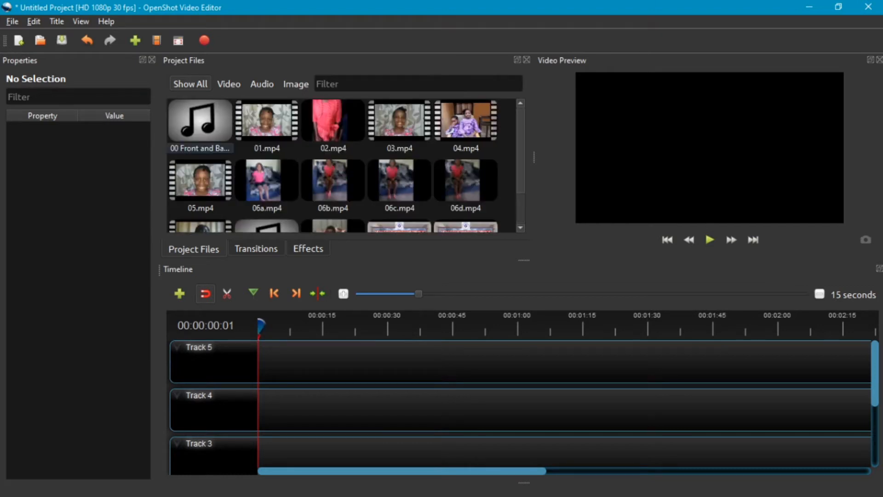
- Return File Explorer to the Children folder, select clip 01 and move the window clear of the OpenShot workspace
key("alt+Tab")
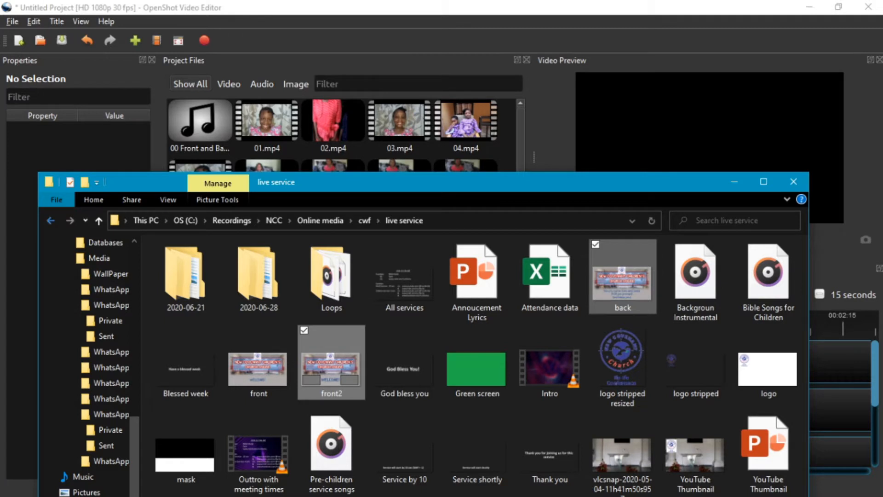
left_click(51, 221)
left_click(289, 295)
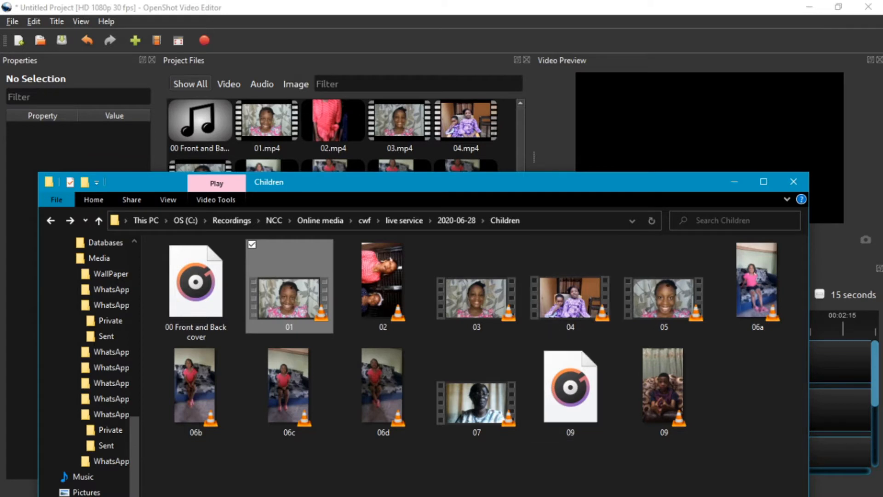
left_click_drag(492, 185, 0, 138)
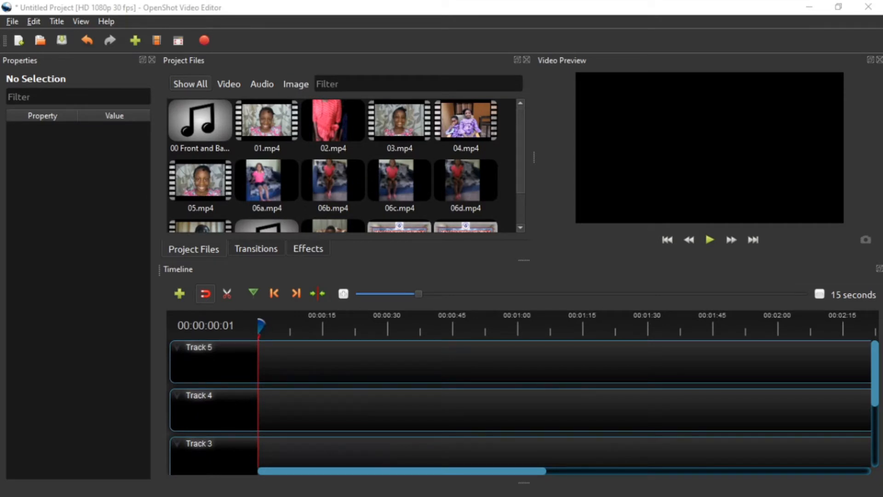
- Rename Track 1 as Audio
scroll(523, 407, "down", 3)
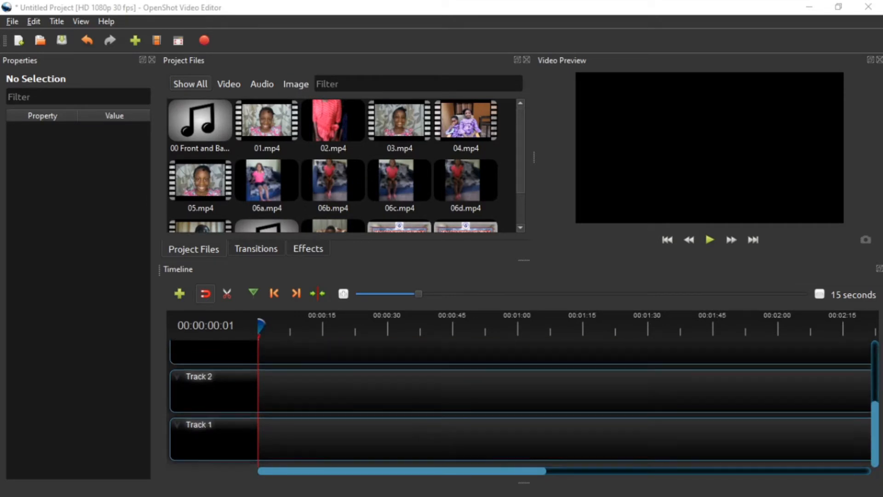
right_click(200, 349)
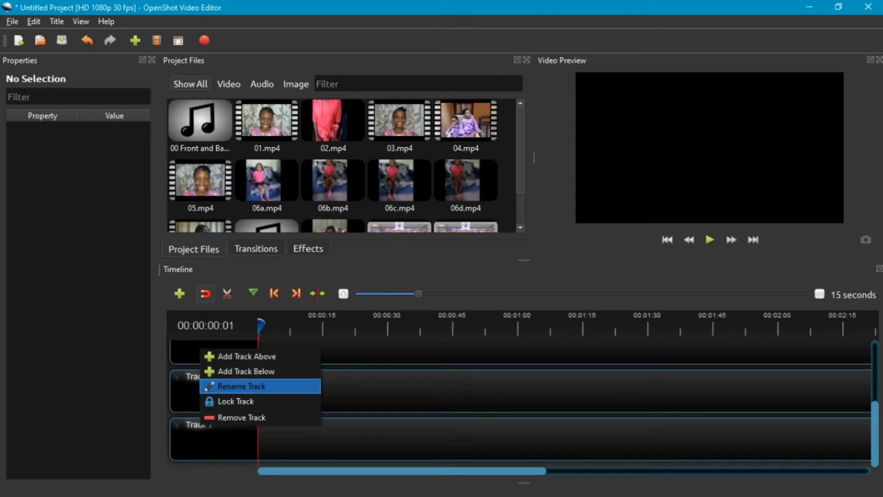
key("Return")
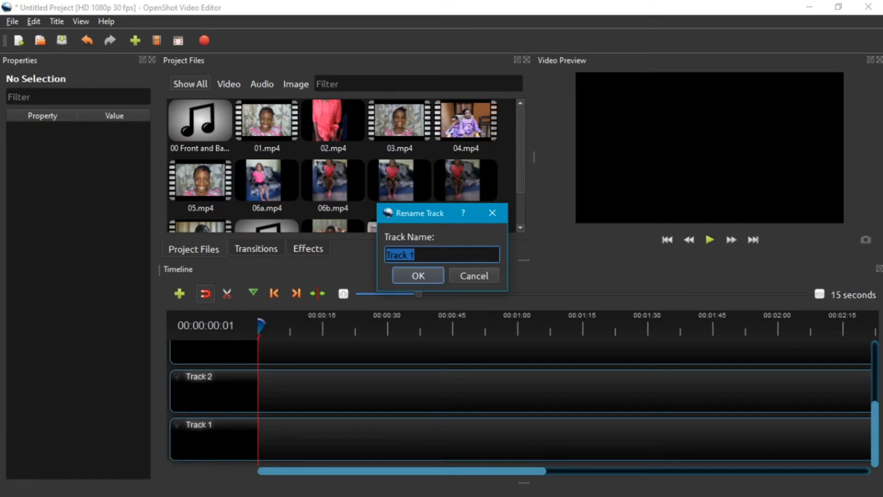
type("Audio")
key("Return")
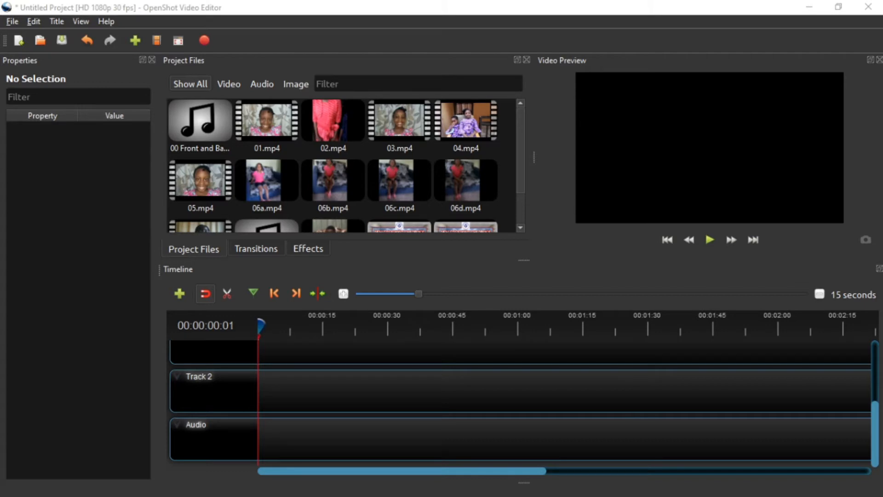
- Place 00 Front and Back cover.aac at the start of the Audio track and 01.mp4 on Track 2 from where the audio ends
left_click(200, 121)
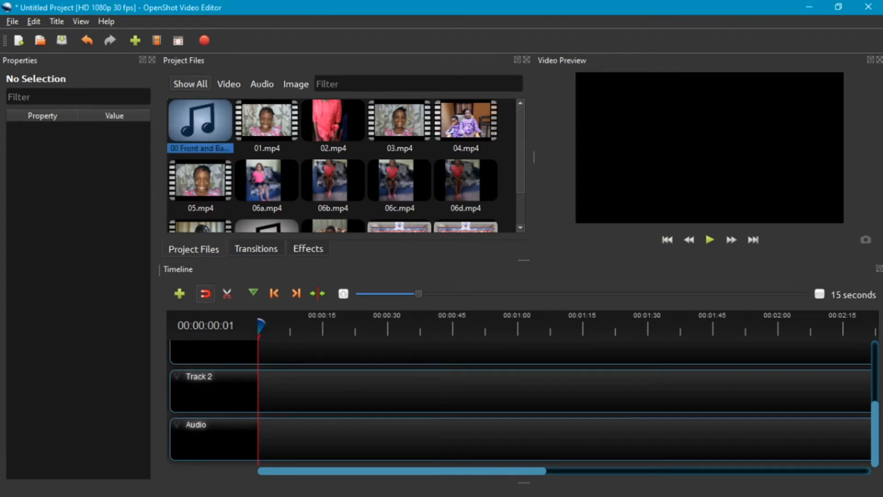
left_click_drag(200, 122, 277, 439)
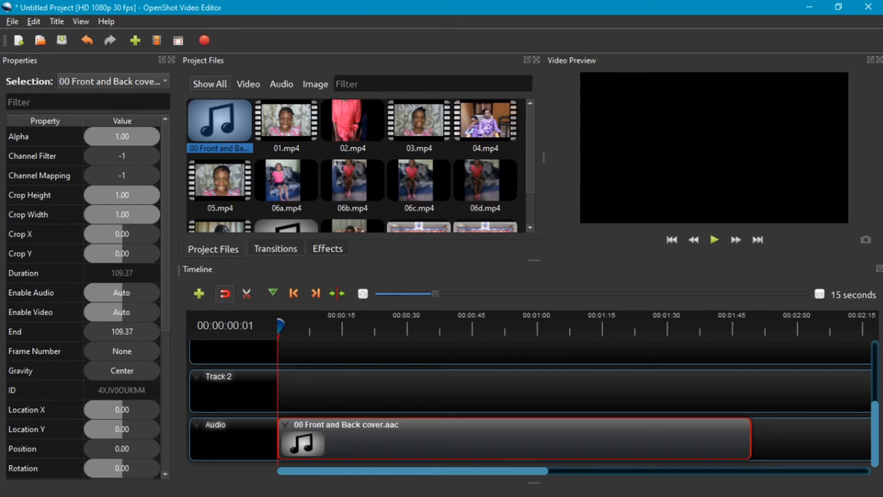
left_click(287, 122)
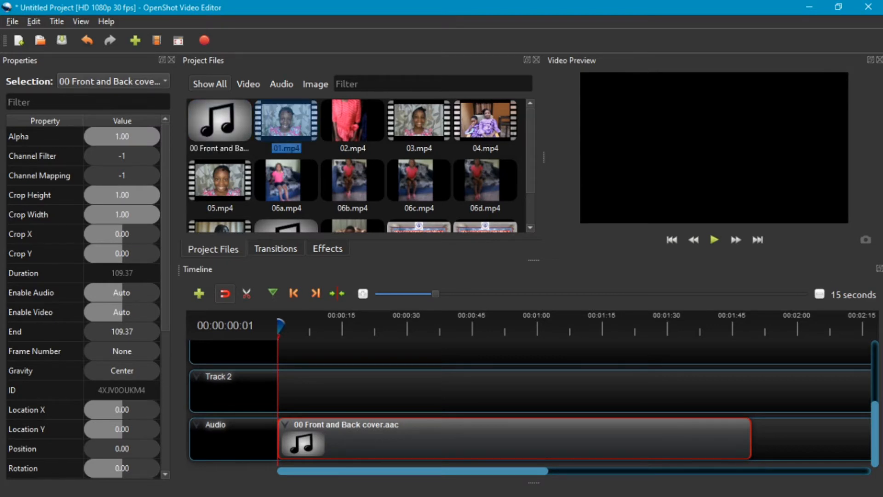
left_click_drag(287, 122, 753, 394)
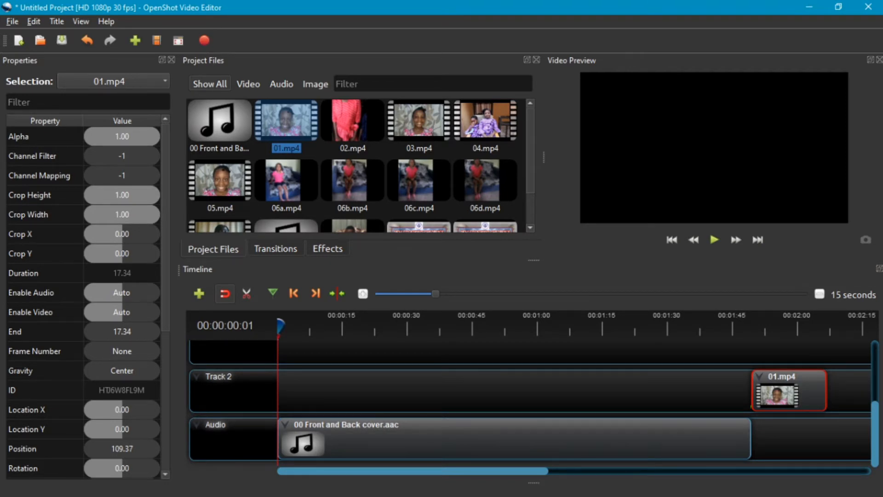
- Examine the Duration, End, Position and Start properties of 00 Front and Back cover.aac and 01.mp4
left_click(514, 440)
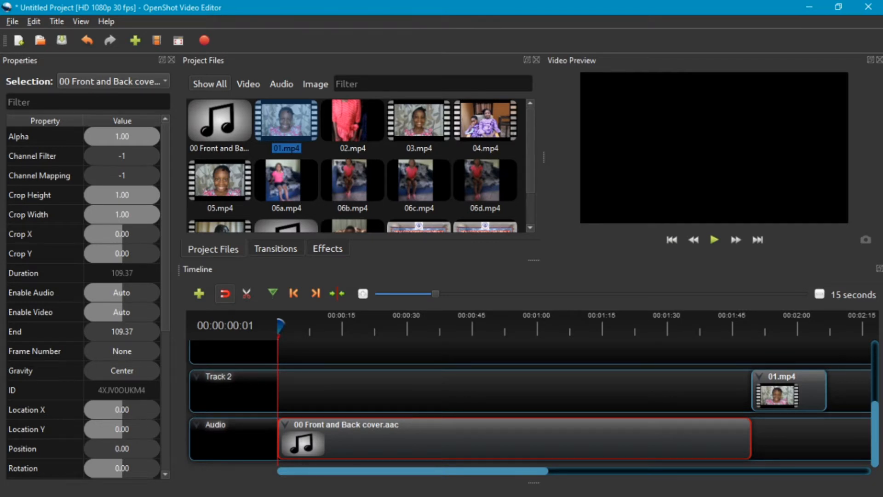
scroll(88, 303, "down", 2)
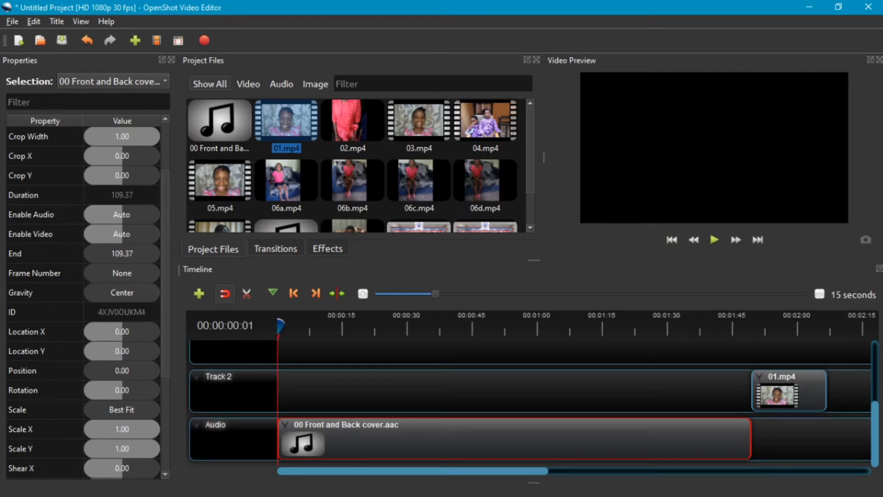
left_click(789, 391)
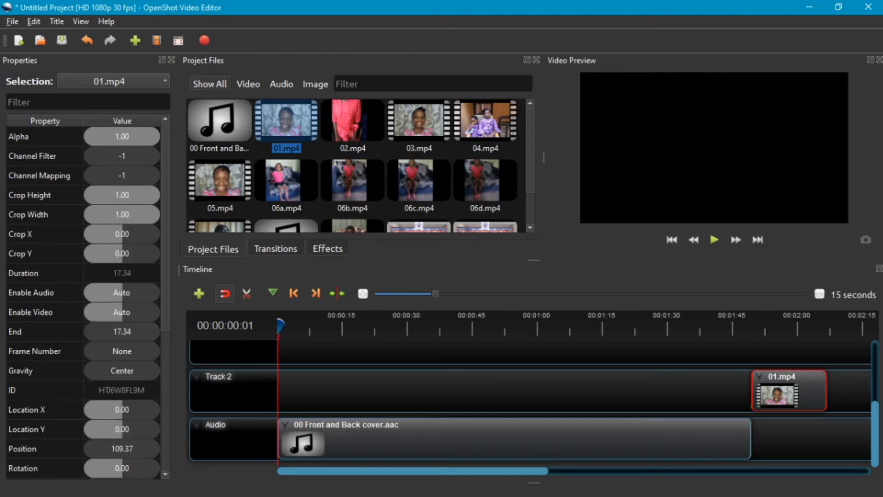
scroll(83, 299, "down", 1)
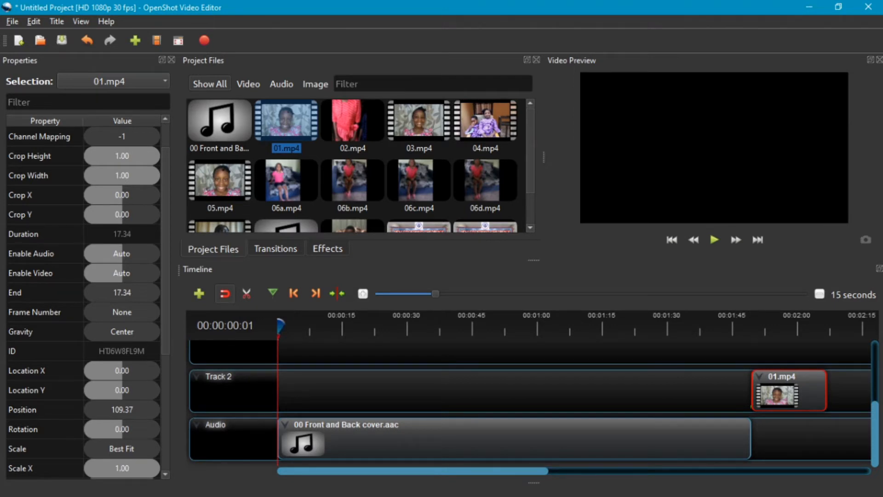
mouse_move(789, 391)
left_mouse_down()
mouse_move(746, 393)
mouse_move(789, 391)
left_mouse_up()
scroll(87, 299, "down", 3)
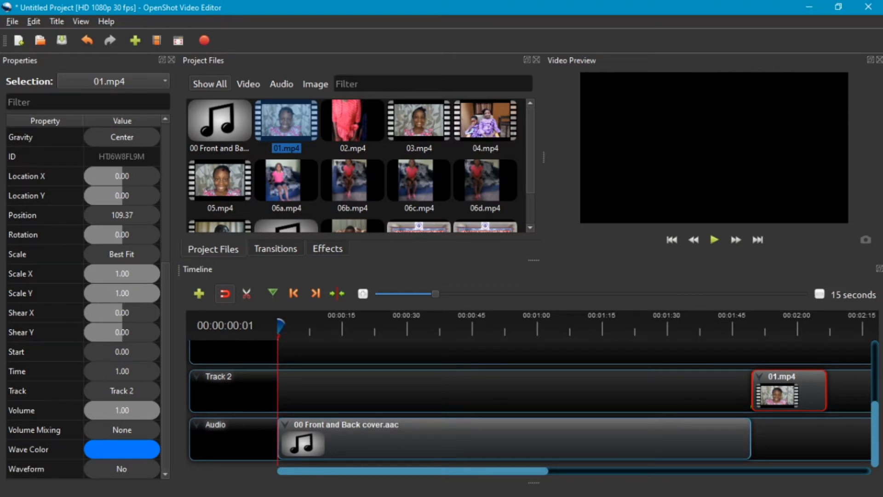
scroll(88, 303, "up", 4)
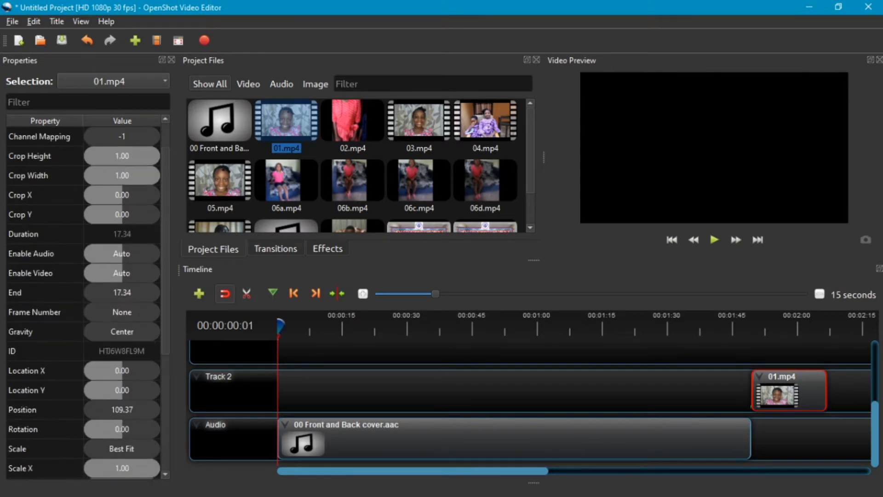
scroll(87, 303, "down", 4)
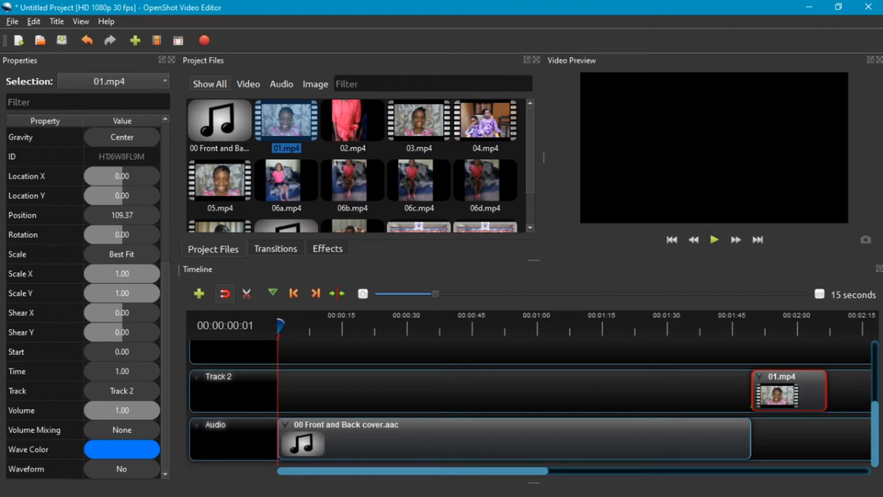
- Set the Time property of 01.mp4 to 2.5
left_click(83, 371)
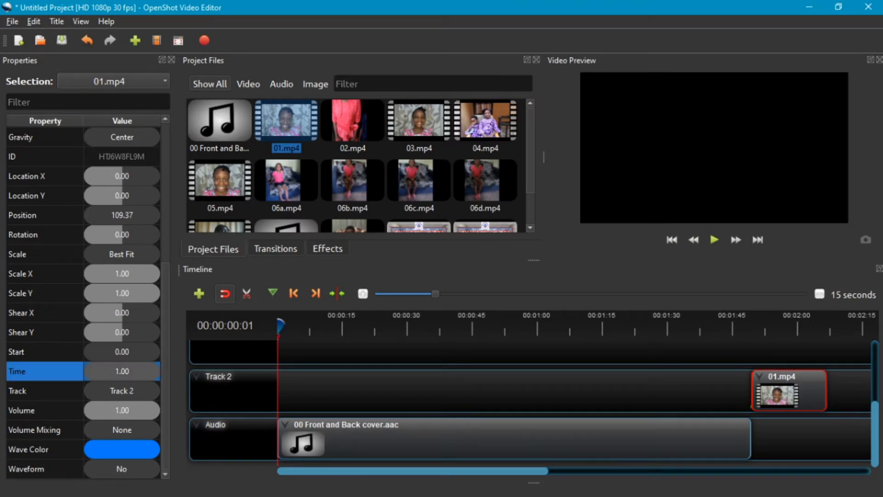
type("2.5")
key("Return")
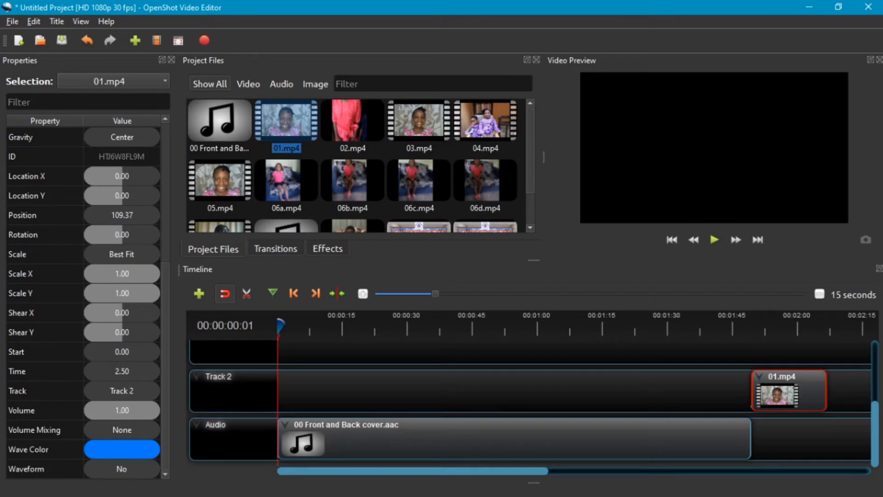
- Set the Time property of 01.mp4 to 0
scroll(83, 299, "up", 3)
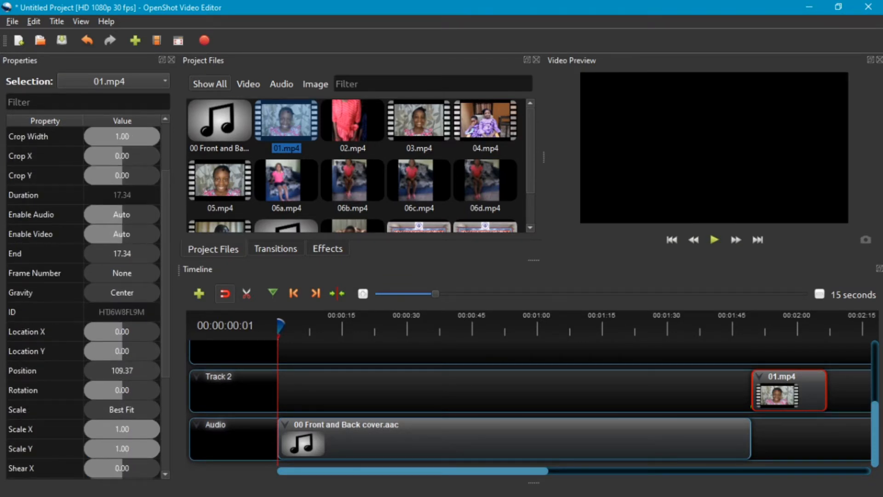
scroll(83, 299, "down", 3)
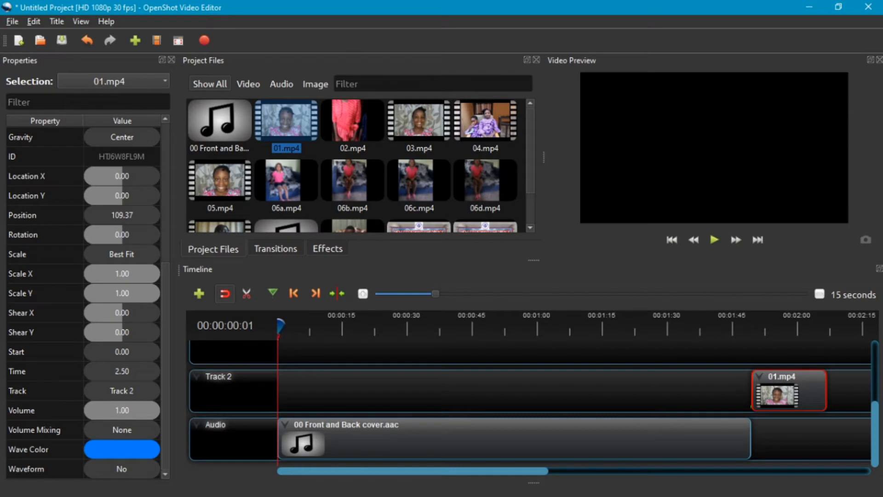
double_click(122, 372)
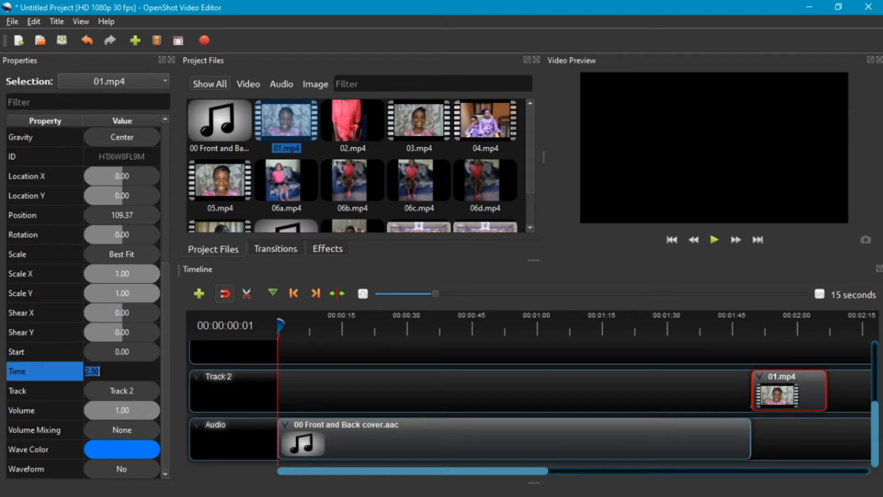
type("0")
key("Return")
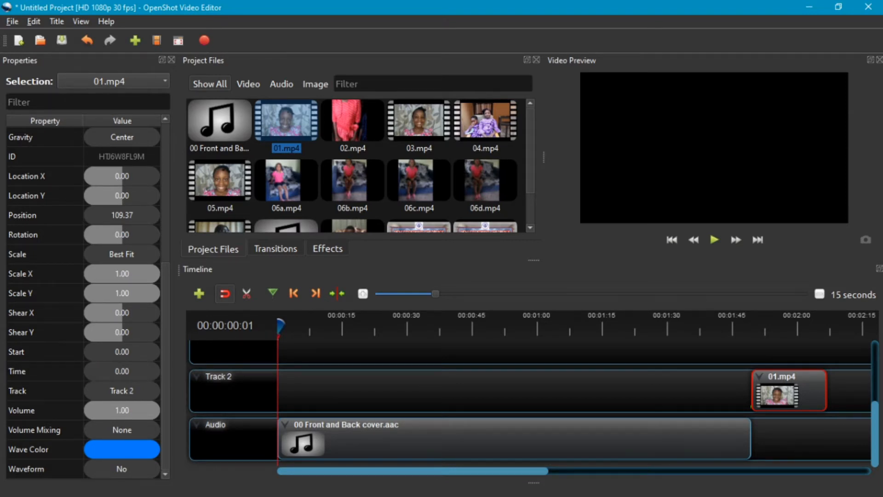
- Trim 01.mp4 by setting its Start property to 2.5 and its End property to 15
double_click(121, 352)
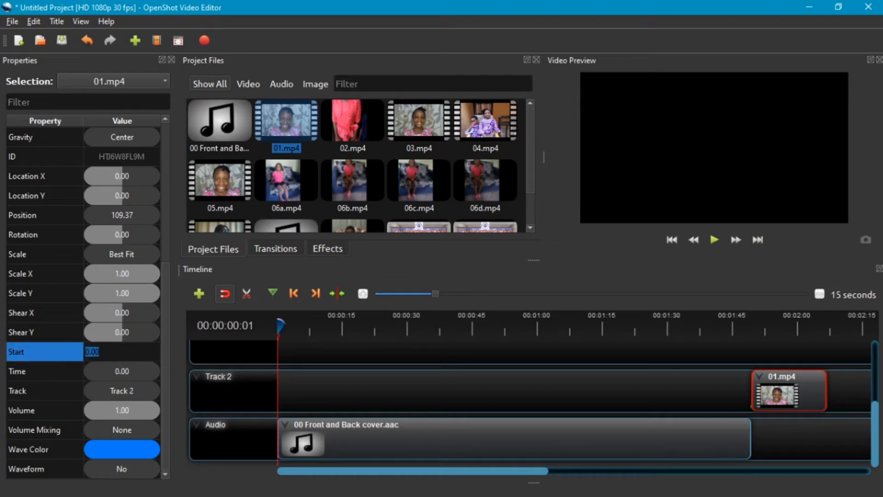
type("2.5")
key("Return")
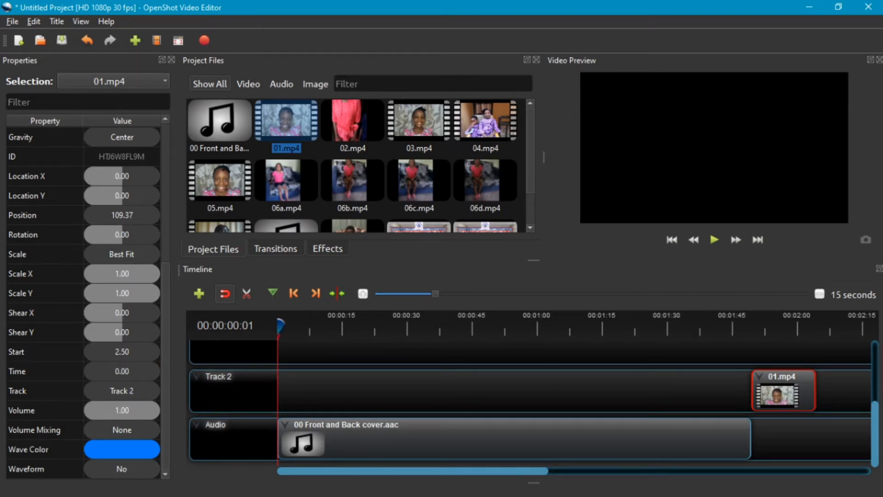
scroll(87, 299, "up", 3)
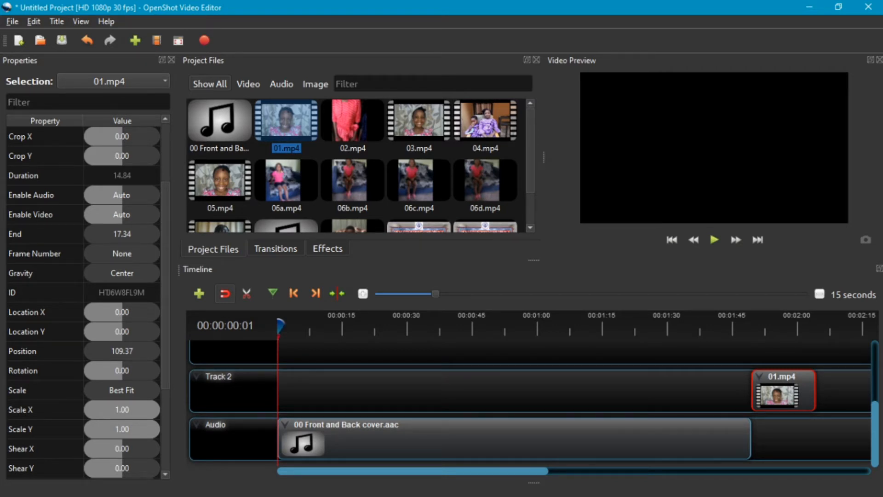
double_click(122, 234)
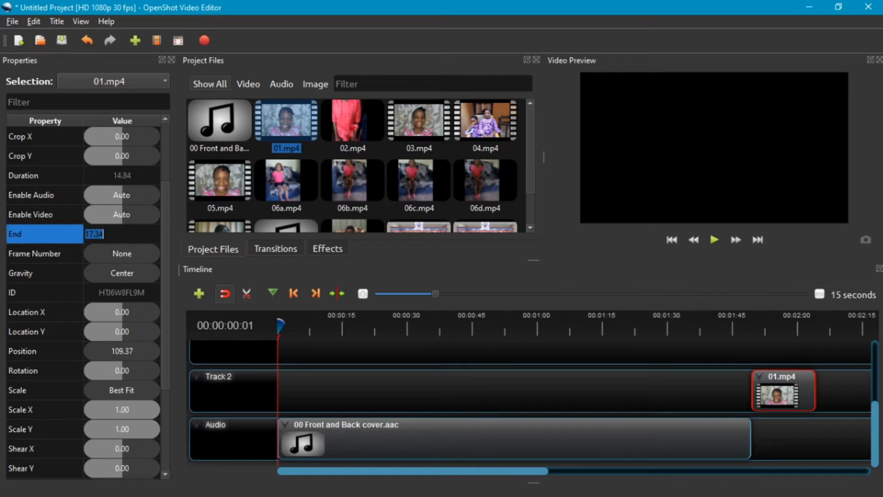
type("15")
key("Return")
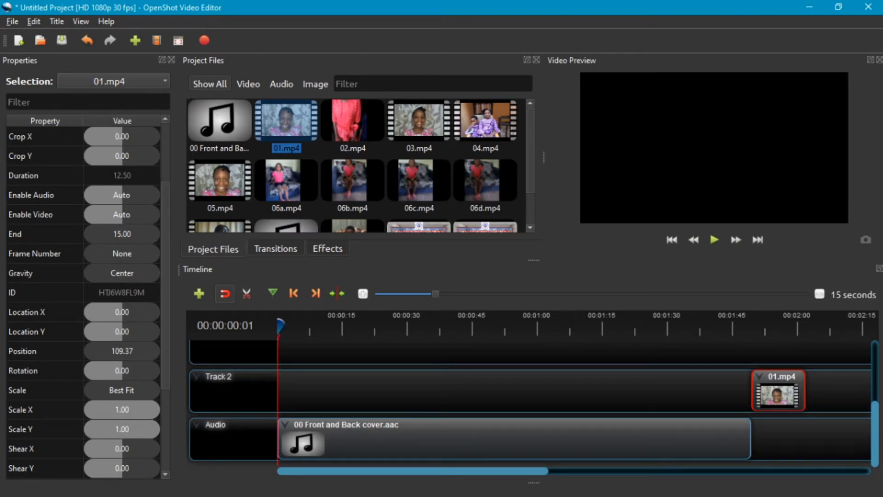
- Undo the Start and End trims on 01.mp4
scroll(83, 299, "down", 3)
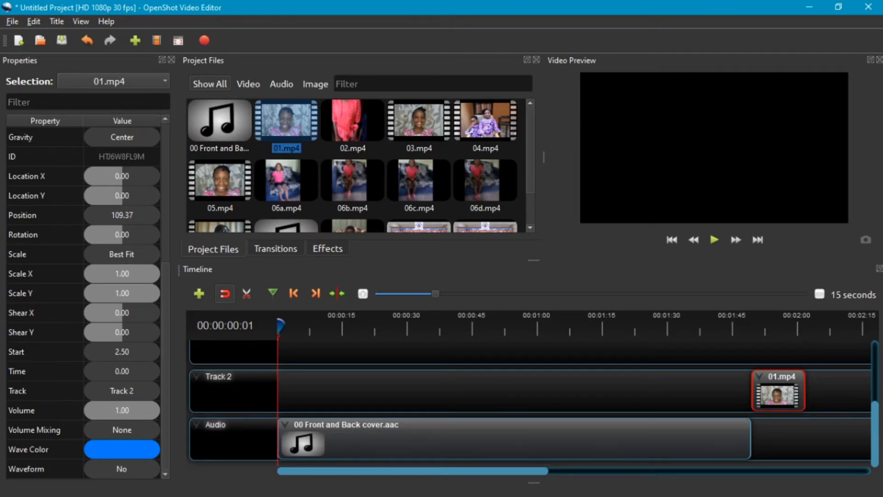
key("ctrl+z")
key("ctrl+z")
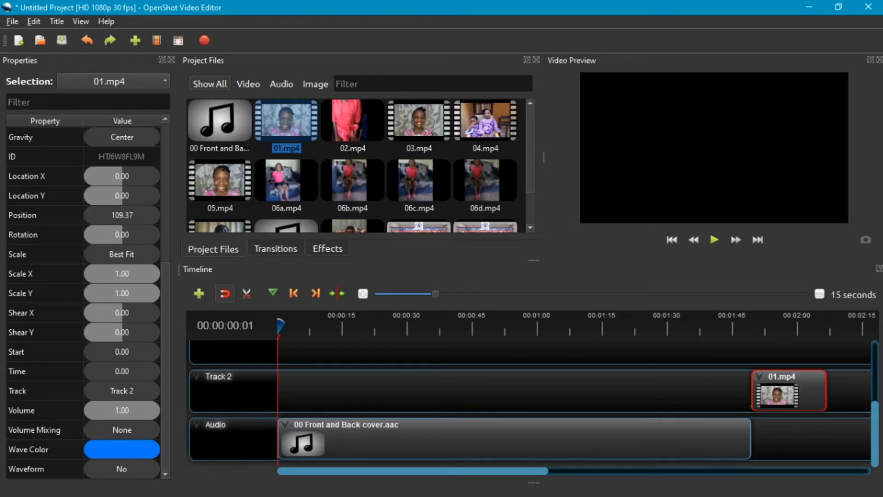
scroll(83, 299, "up", 3)
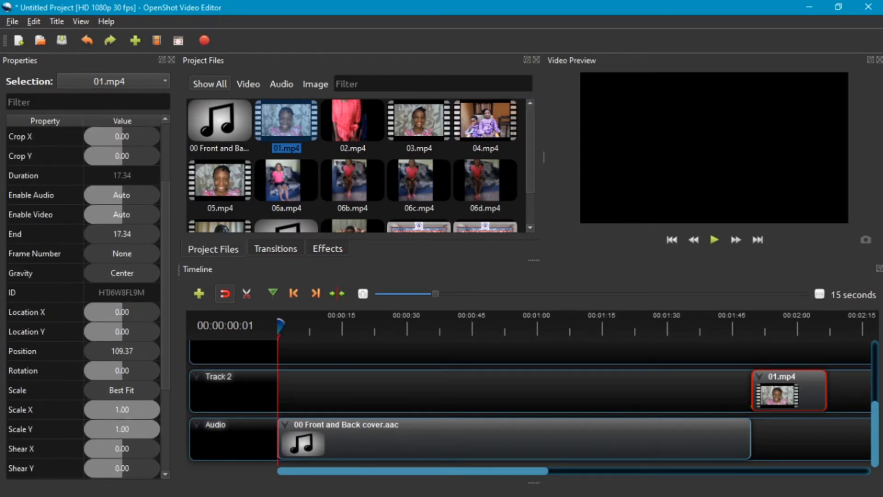
scroll(83, 299, "up", 2)
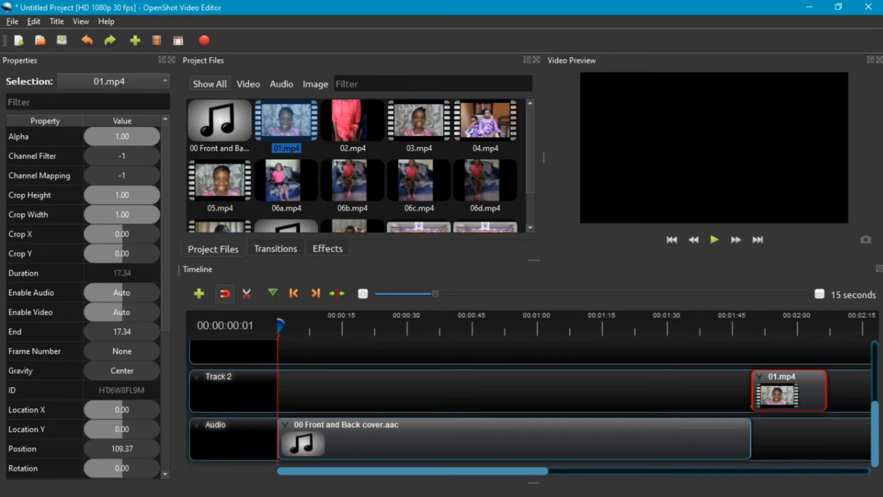
- Place front2.png from Project Files at the start of Track 4
left_click(514, 438)
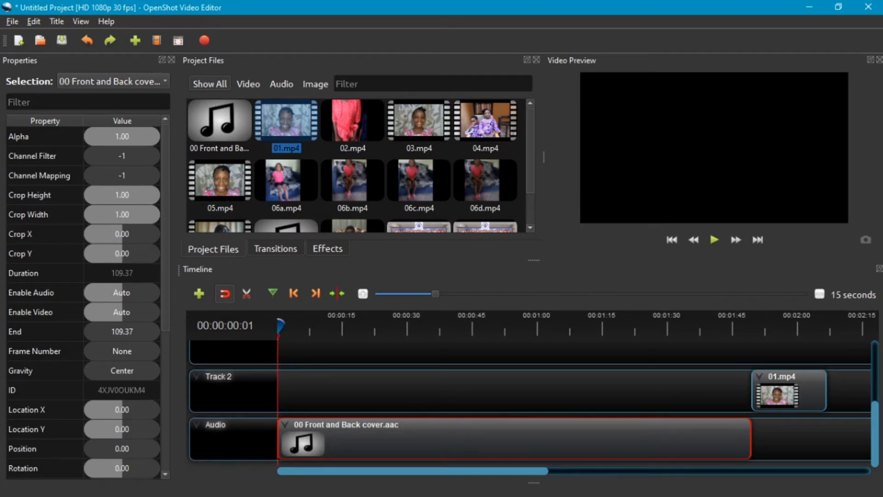
scroll(529, 405, "up", 3)
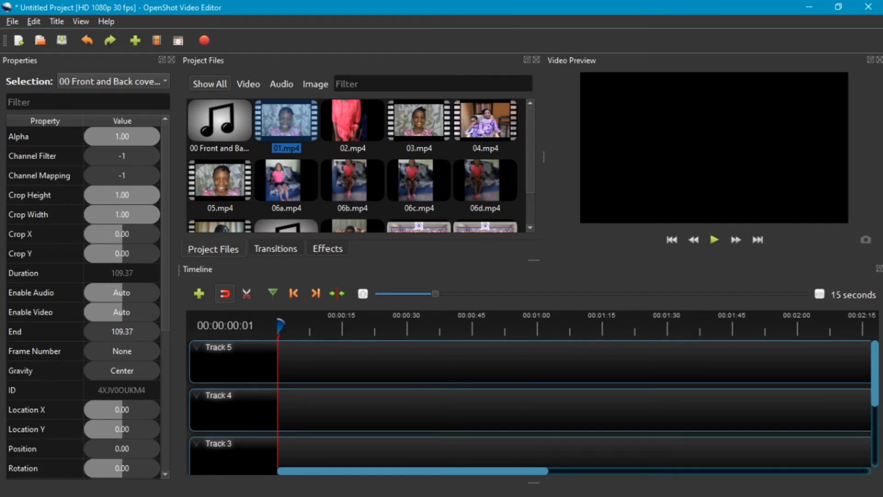
left_click(419, 225)
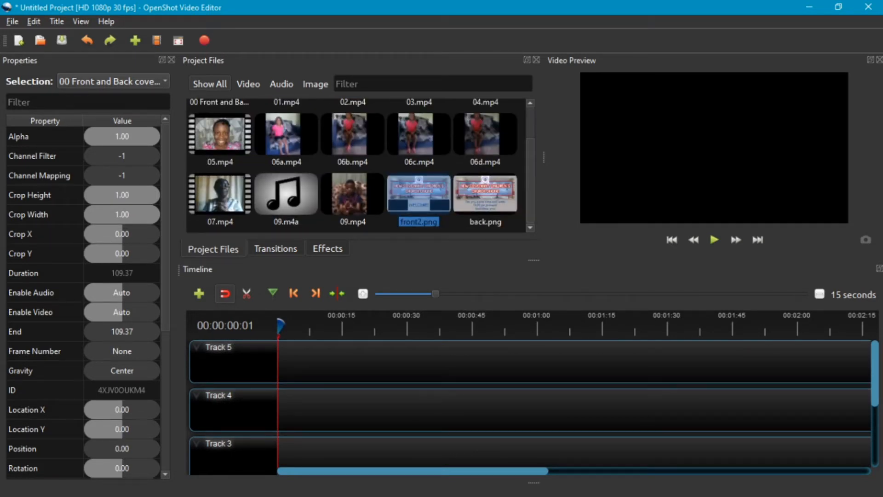
left_click_drag(418, 193, 299, 409)
scroll(533, 404, "down", 2)
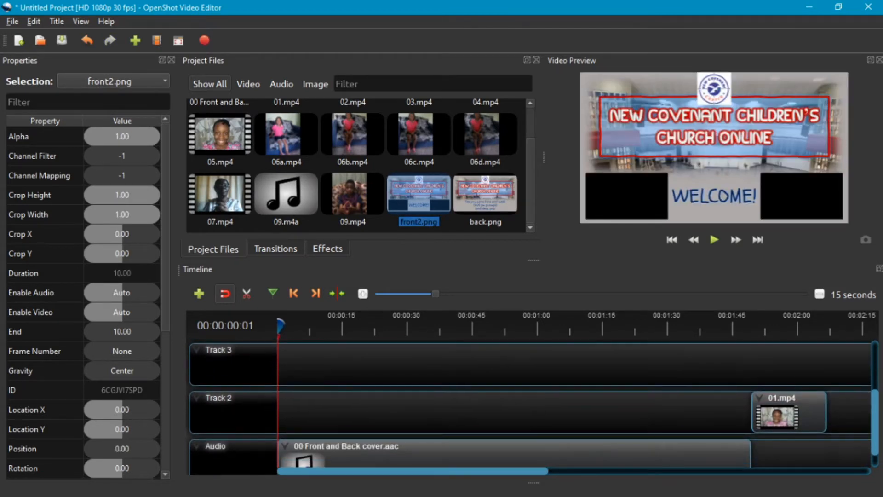
scroll(532, 403, "up", 1)
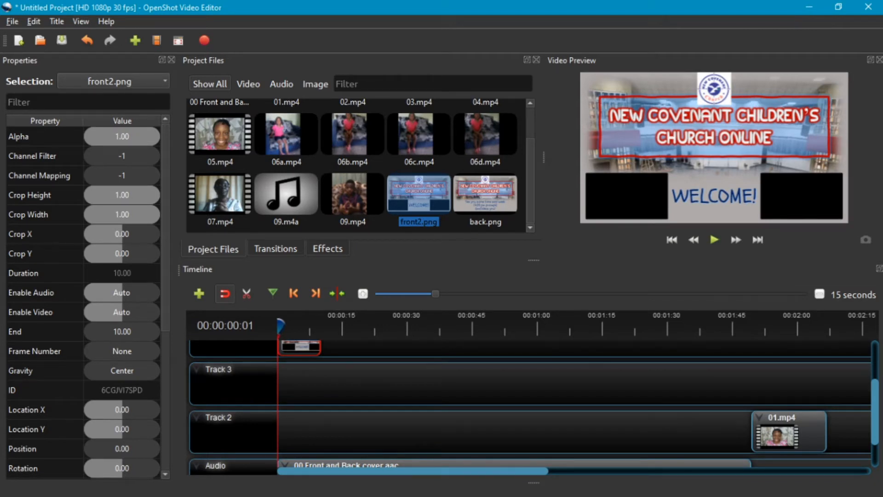
scroll(533, 403, "up", 2)
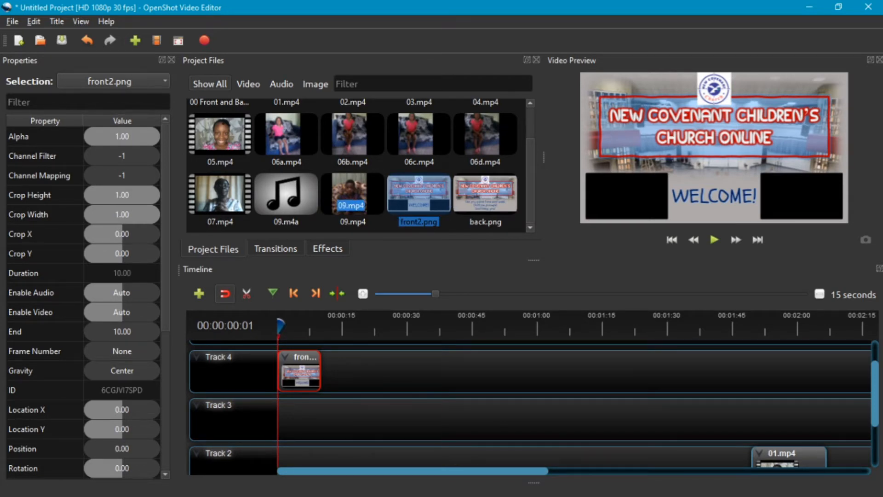
- Place 09.mp4 on Track 3 and 06b.mp4 on Track 2, both at the start of the timeline
left_click_drag(348, 193, 278, 419)
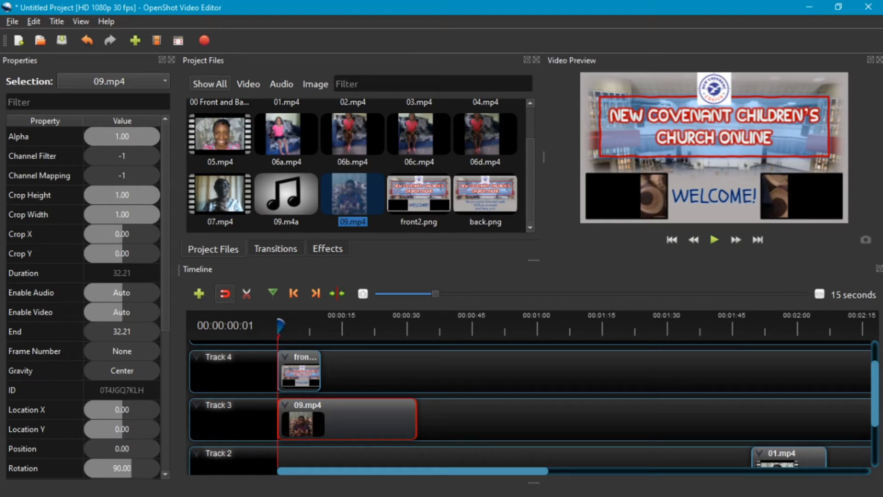
left_click_drag(352, 134, 285, 459)
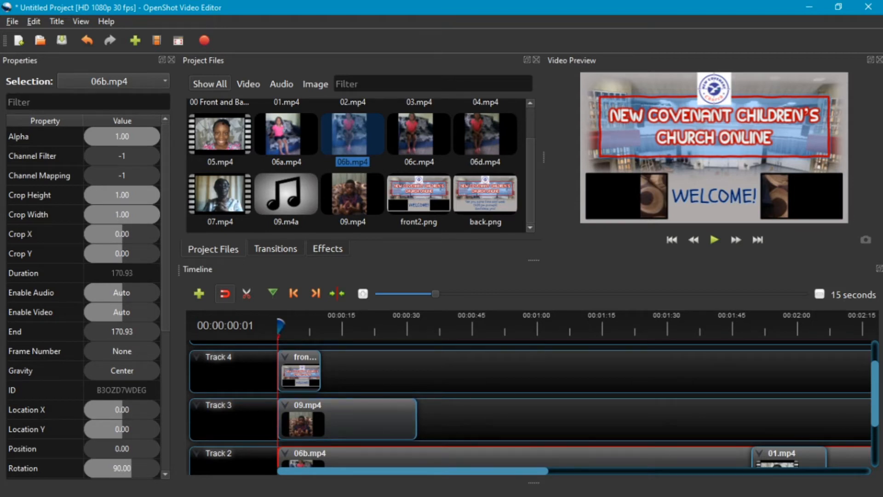
- Move front2.png and 09.mp4 aside on their tracks to reveal the layers beneath, and return both to the timeline start
left_click_drag(299, 372, 515, 372)
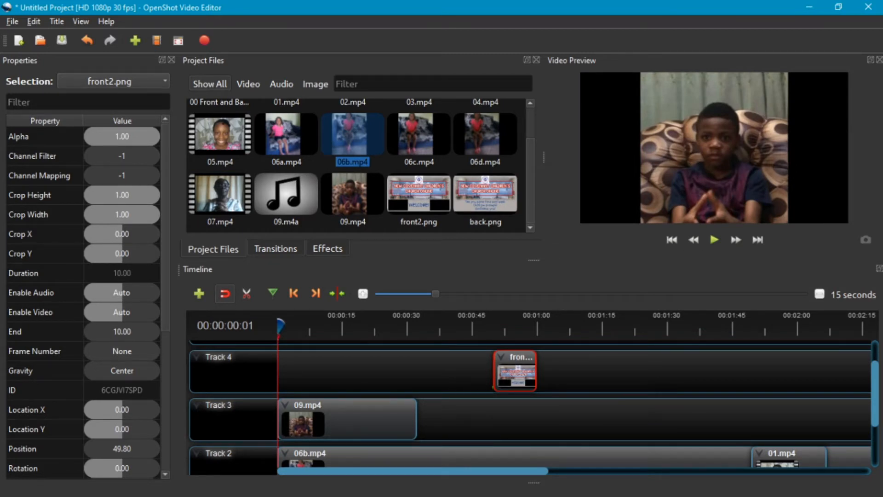
left_click_drag(348, 419, 402, 420)
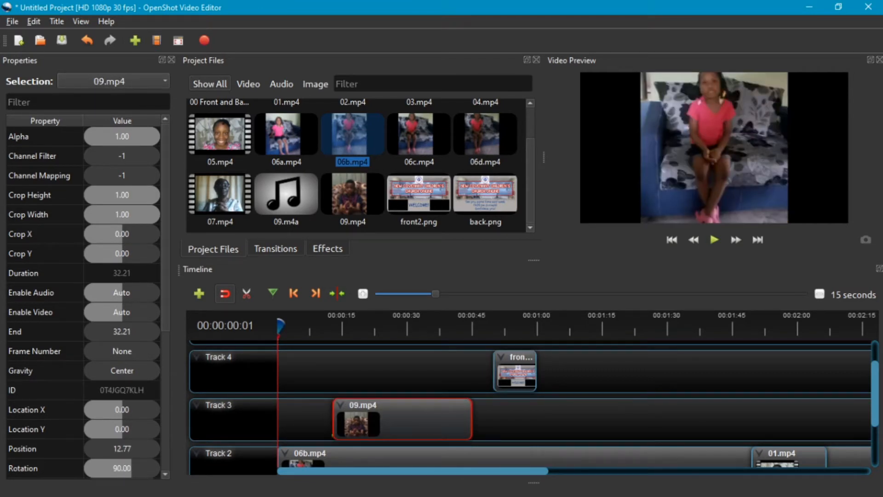
key("ctrl+z")
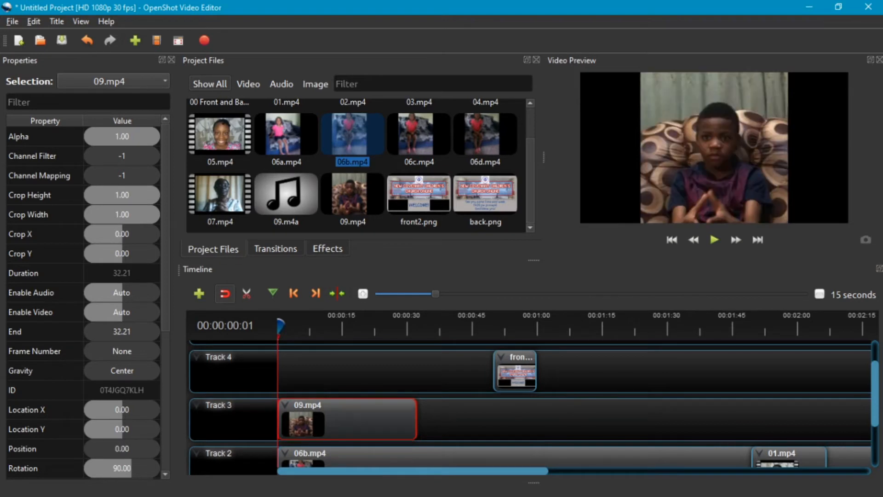
left_click_drag(515, 373, 299, 373)
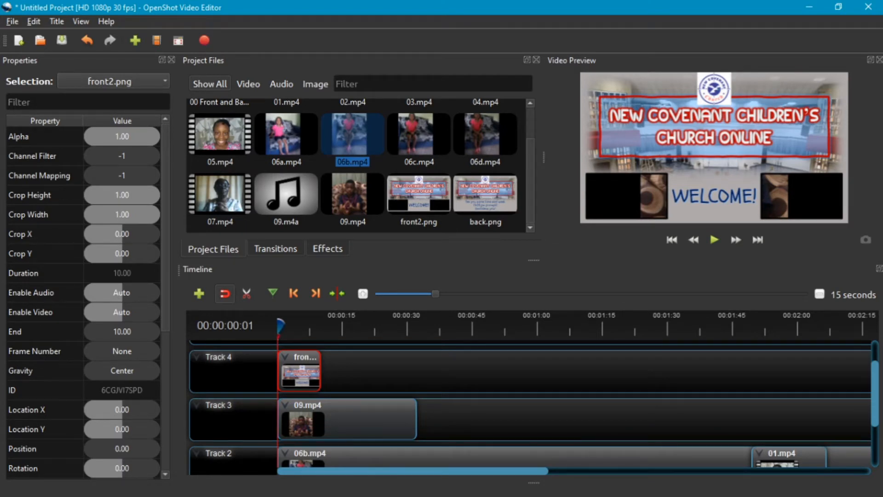
- Remove the 09.mp4 clip from Track 3 and the 06b.mp4 clip from Track 2
left_click(348, 419)
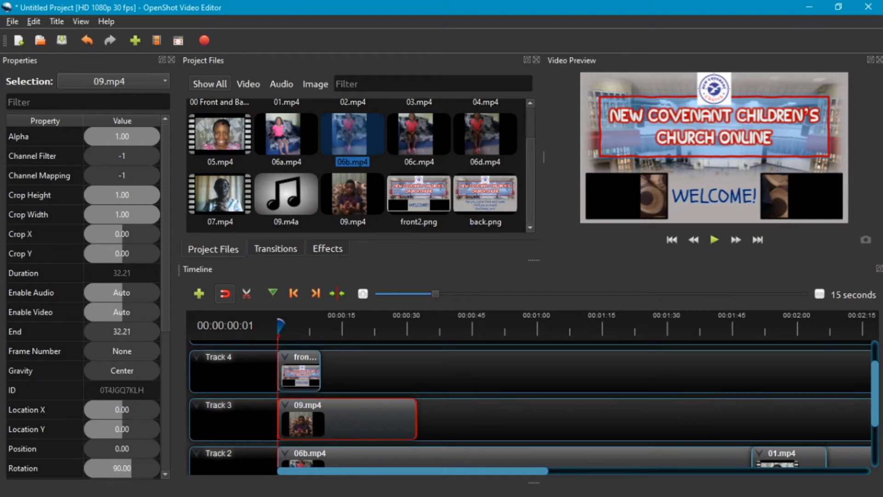
right_click(393, 409)
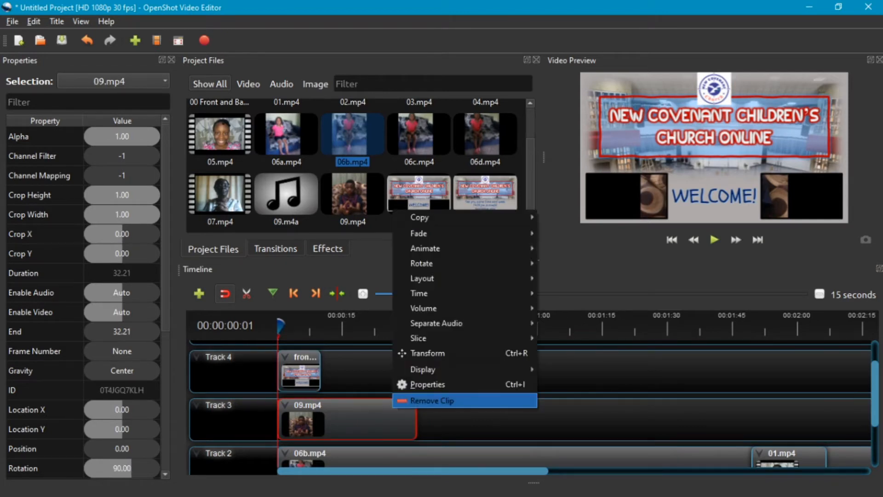
left_click(432, 400)
right_click(366, 458)
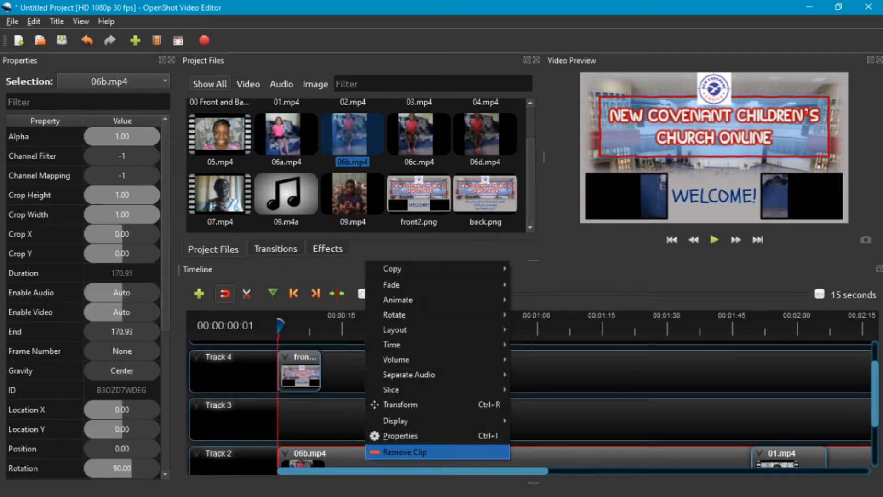
left_click(405, 452)
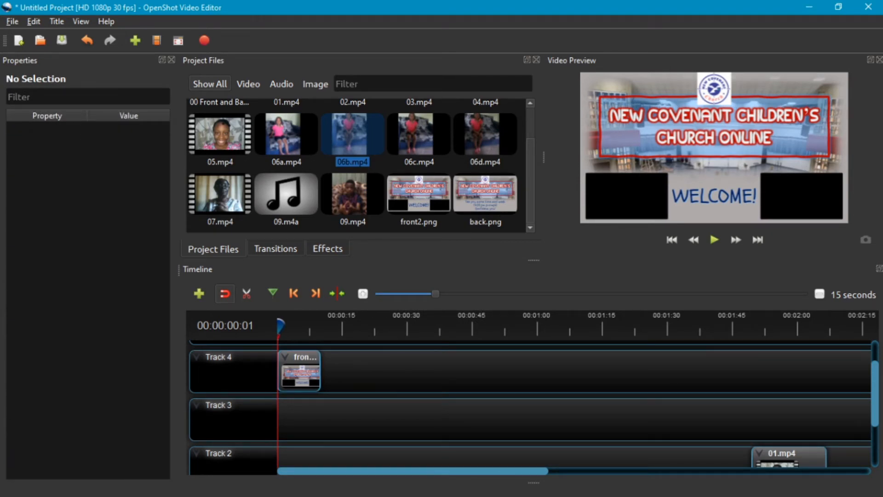
- Set the End of front2.png to 109.37 so it matches the length of the 00 Front and Back cover.aac clip
scroll(529, 410, "down", 3)
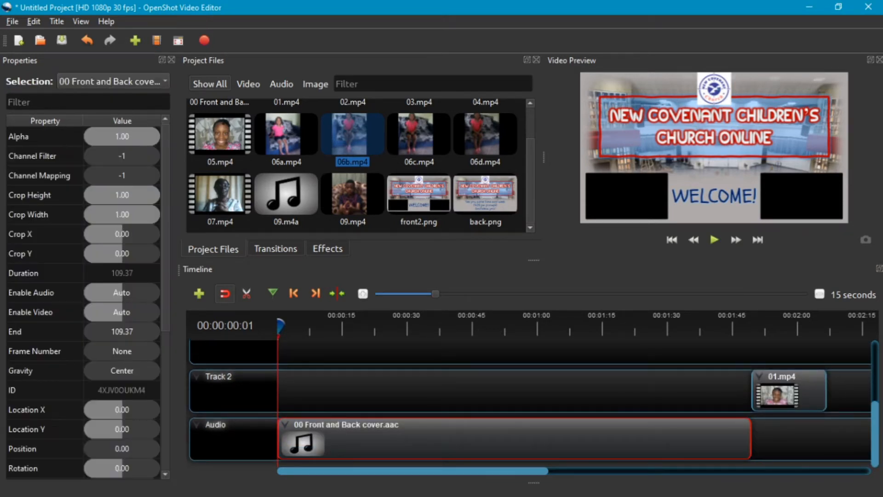
scroll(529, 408, "up", 4)
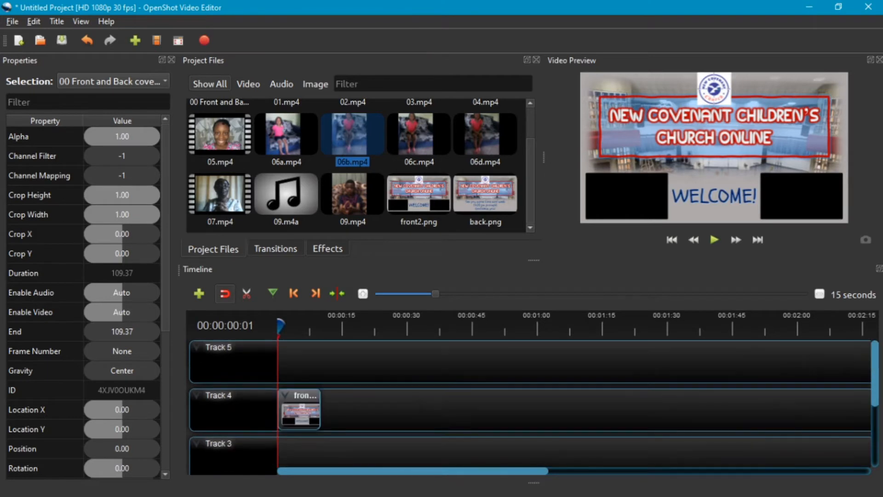
left_click(300, 411)
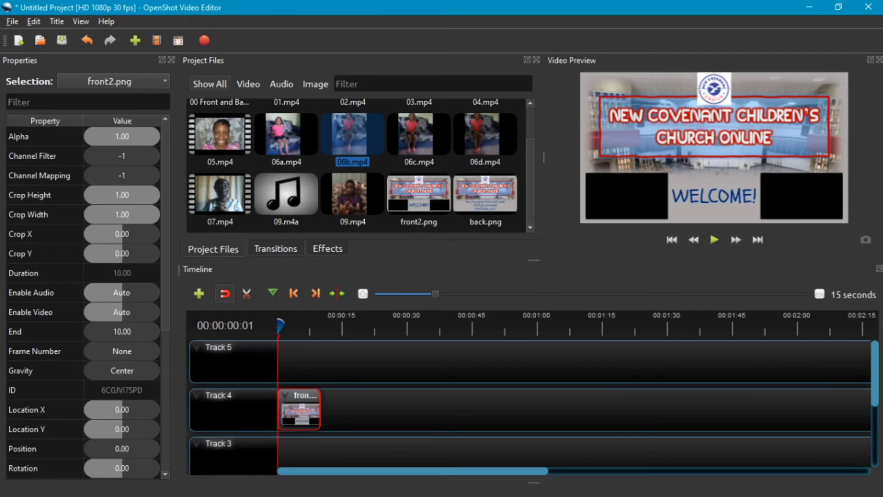
left_click(122, 331)
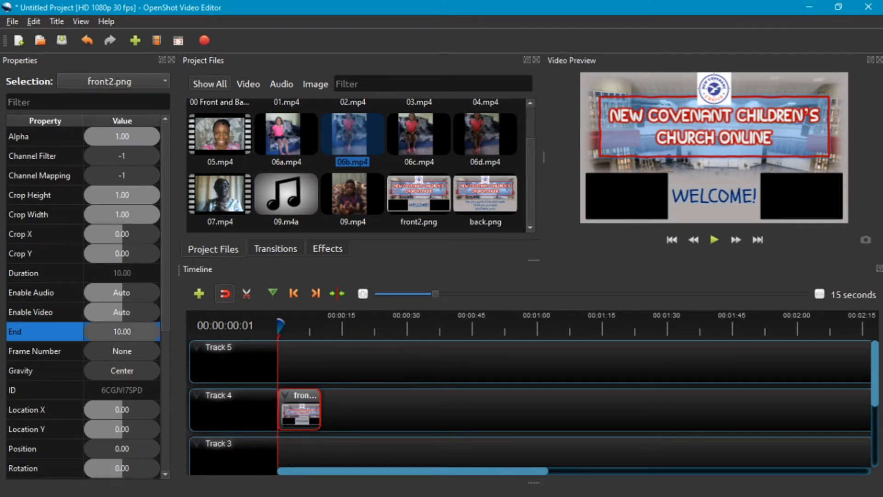
type("109.37")
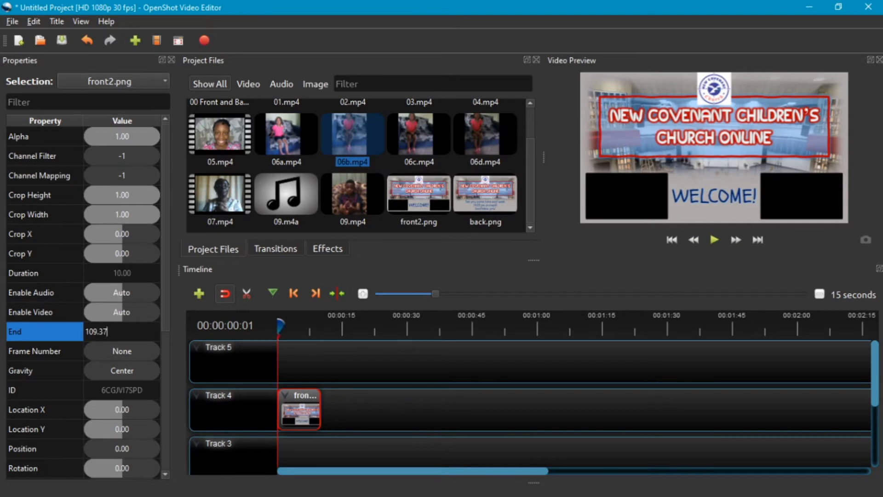
key("Return")
- Place the playhead at the end of front2.png, at 00:01:49:03, and compare it with the end of the cover audio
scroll(529, 407, "down", 3)
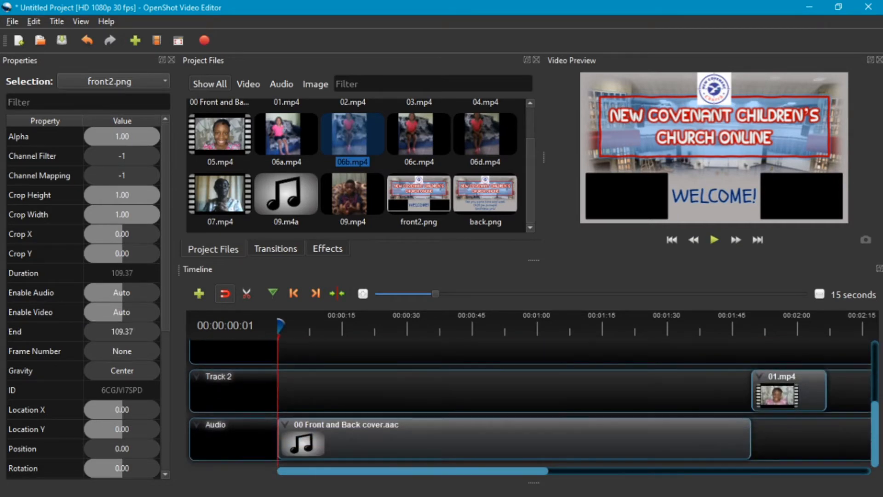
scroll(529, 408, "up", 2)
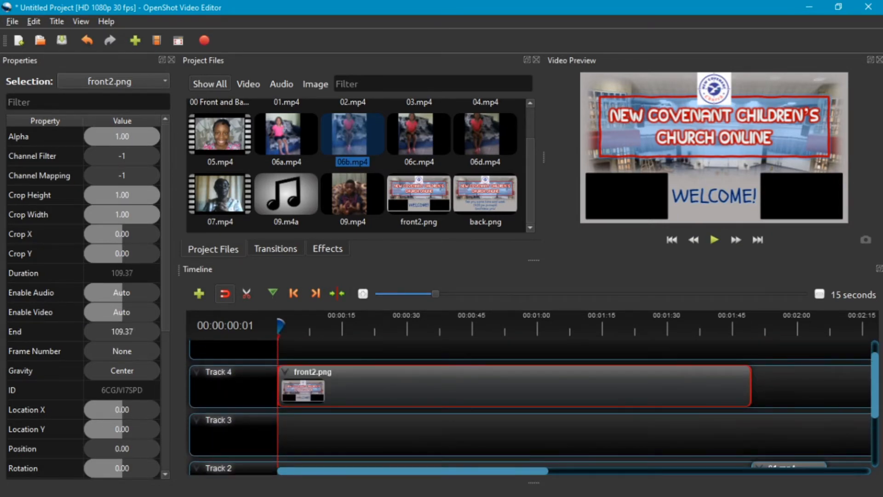
left_click(741, 328)
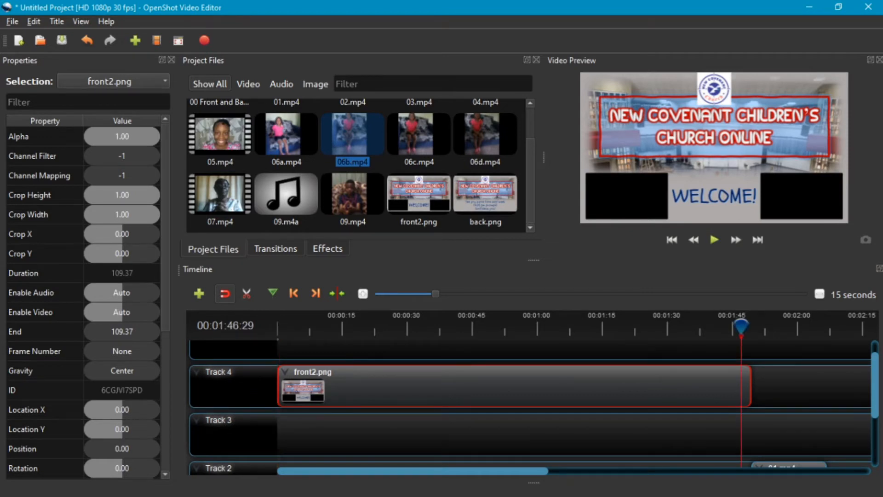
mouse_move(741, 328)
left_mouse_down()
mouse_move(760, 327)
mouse_move(750, 328)
left_mouse_up()
scroll(532, 413, "down", 3)
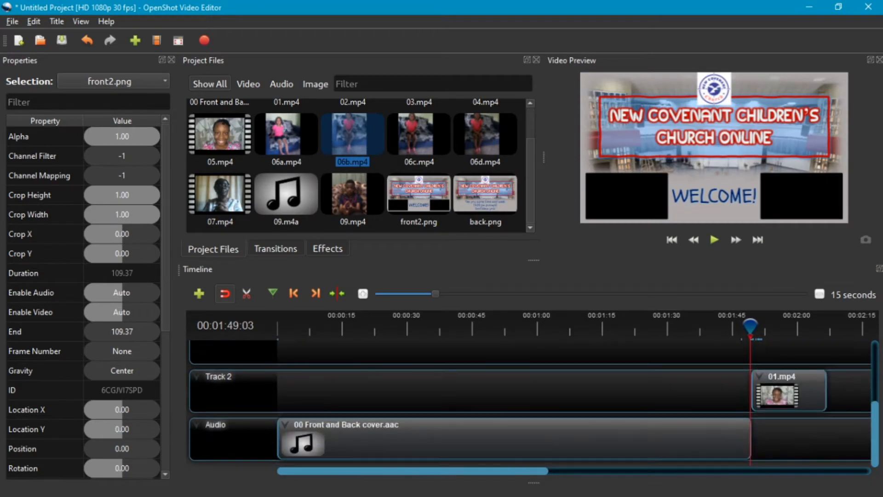
scroll(533, 407, "up", 4)
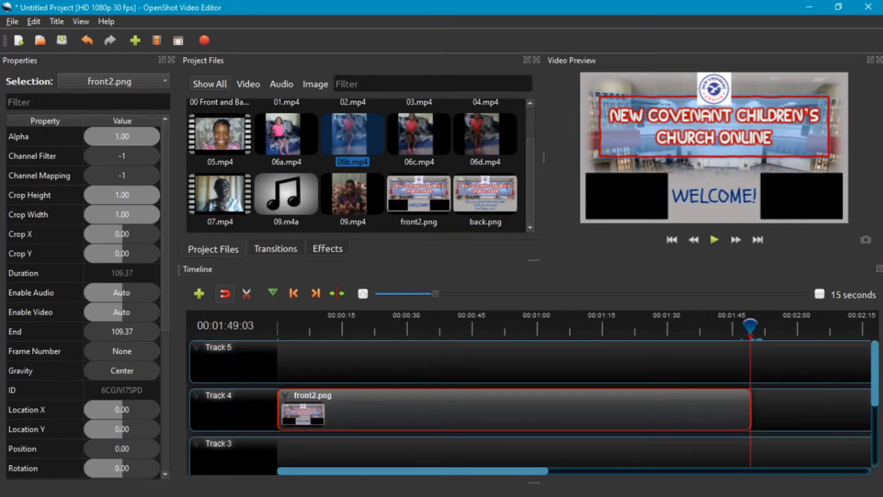
- Rename Track 4, which holds front2.png, as Images
scroll(533, 407, "down", 1)
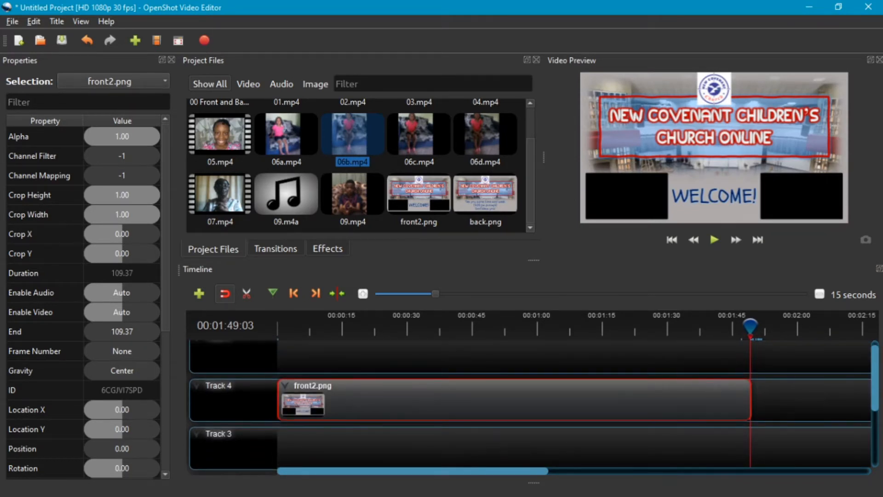
right_click(210, 384)
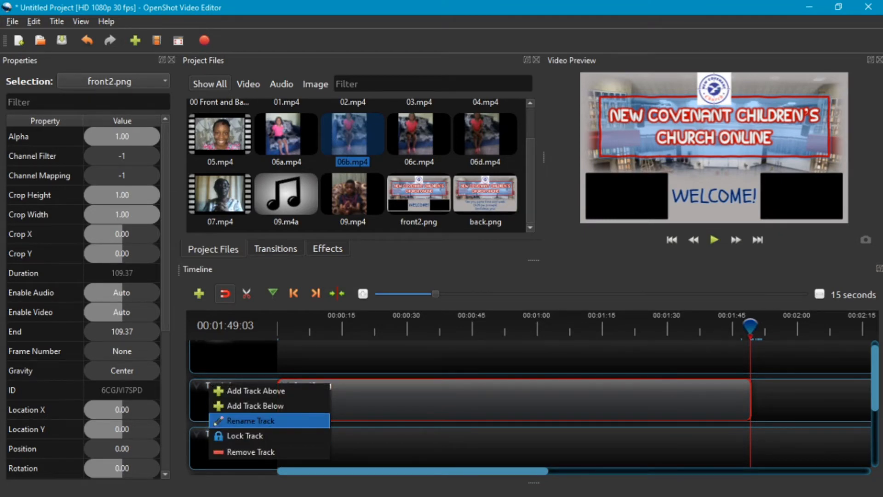
left_click(251, 421)
type("Images")
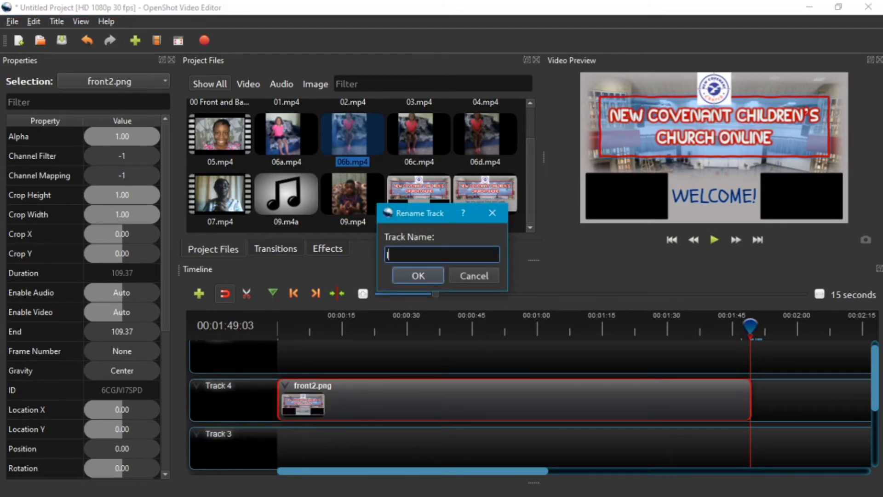
key("Return")
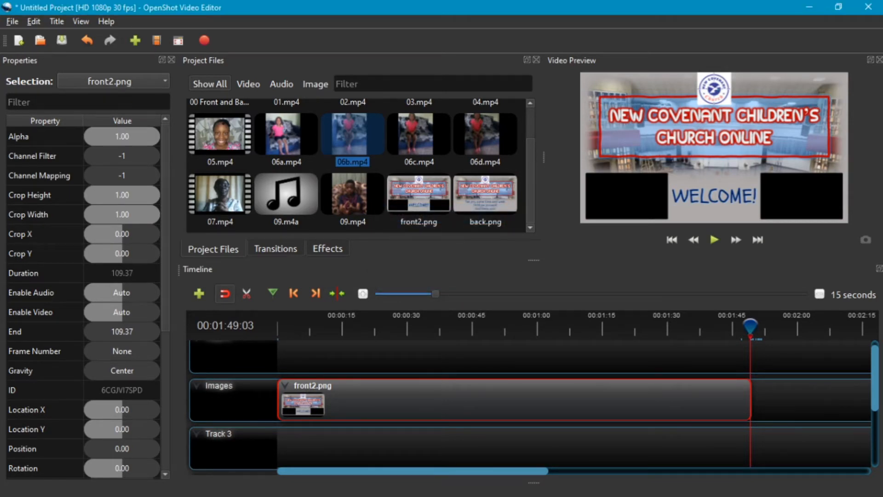
- Rename Track 2, which holds 01.mp4, as Main Vid 1
scroll(529, 405, "down", 3)
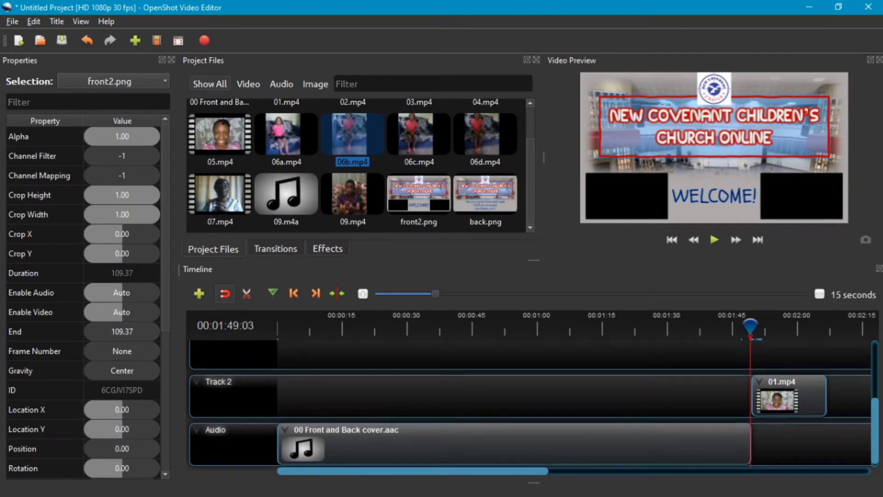
scroll(529, 405, "up", 1)
right_click(215, 414)
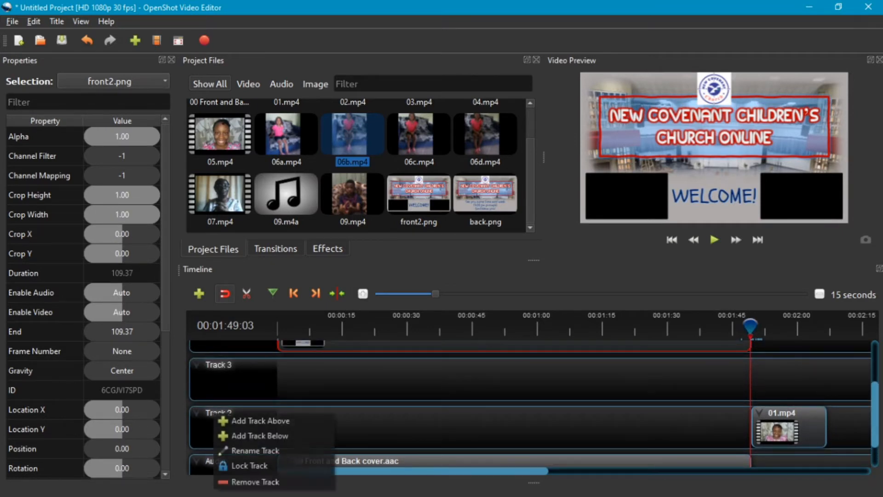
left_click(256, 450)
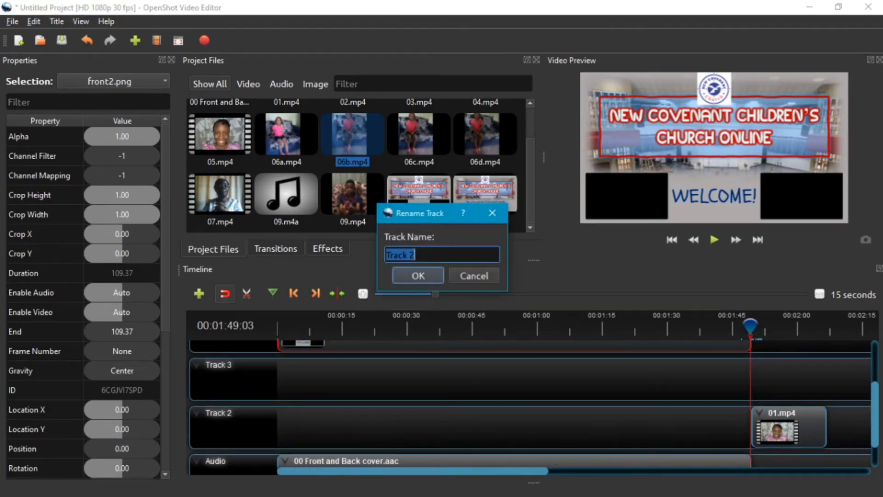
type("Main Vid 1")
key("Return")
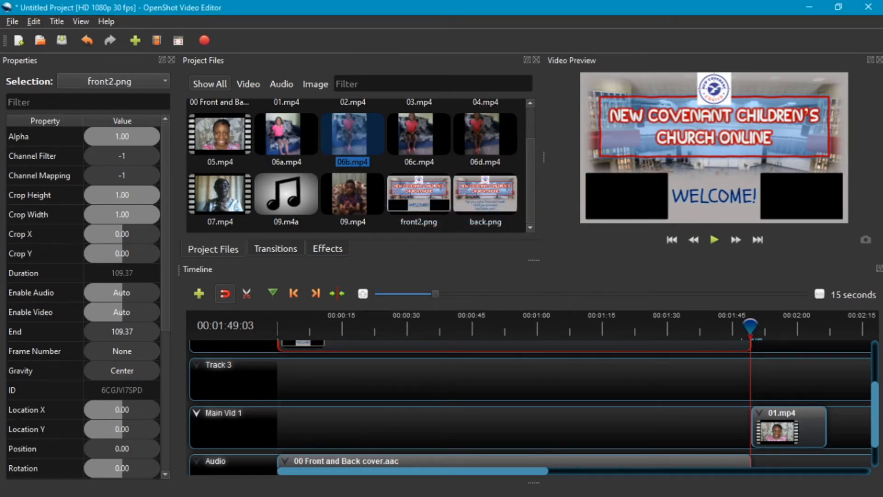
- Rename Track 3 as Main Vid 2
right_click(222, 372)
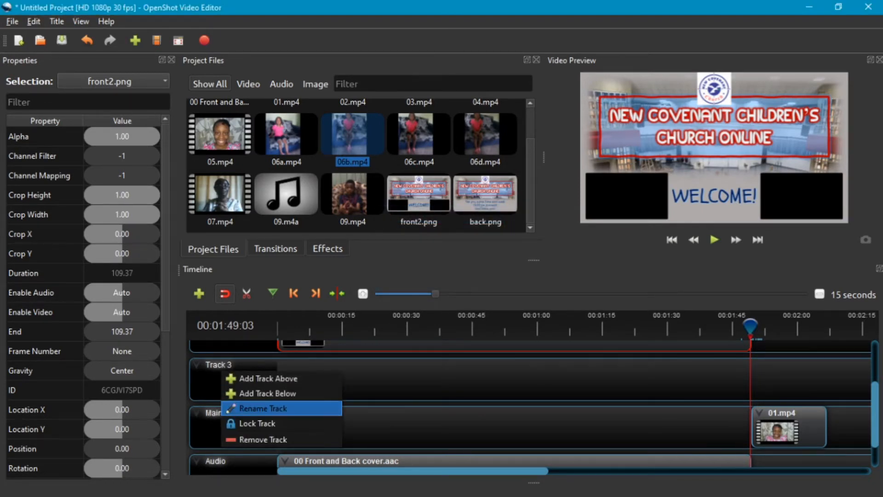
left_click(263, 408)
type("Main Vid 2")
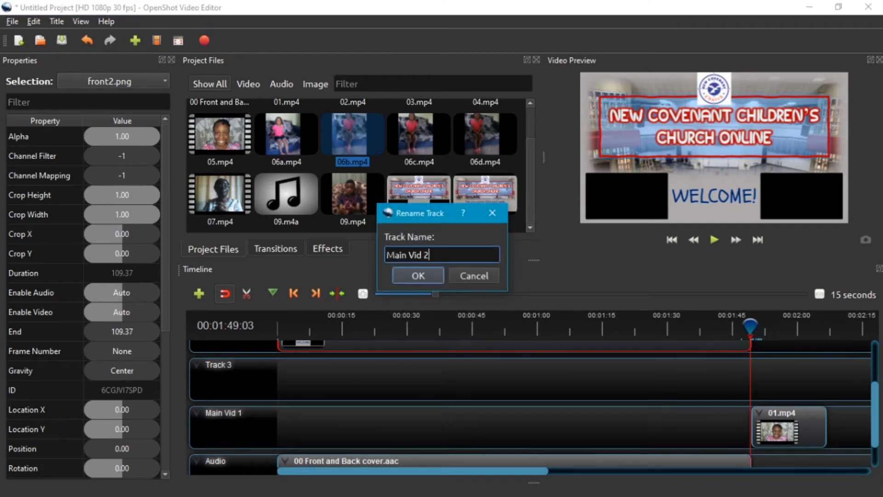
key("Return")
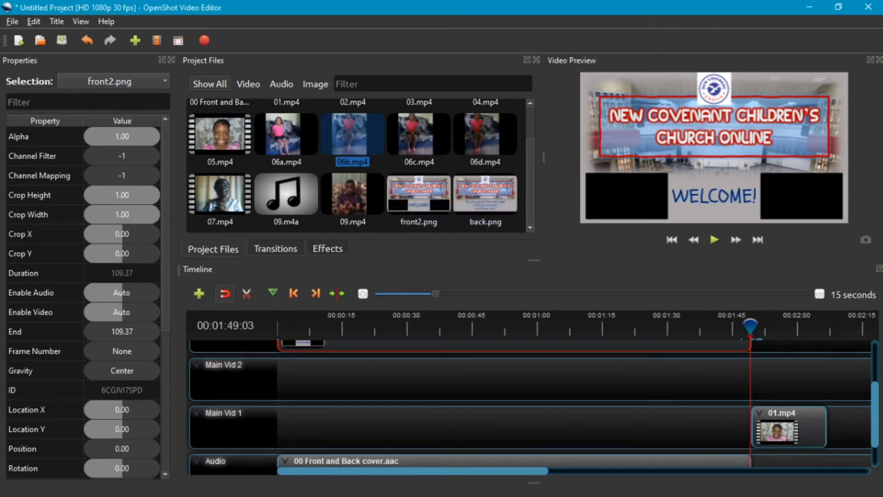
- Remove the empty Track 5 above the Images track
left_click_drag(875, 414, 875, 368)
right_click(240, 362)
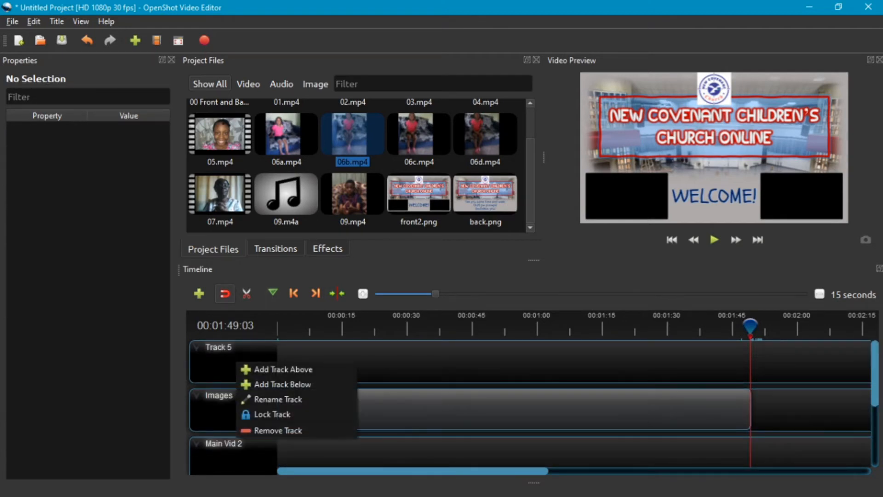
right_click(211, 362)
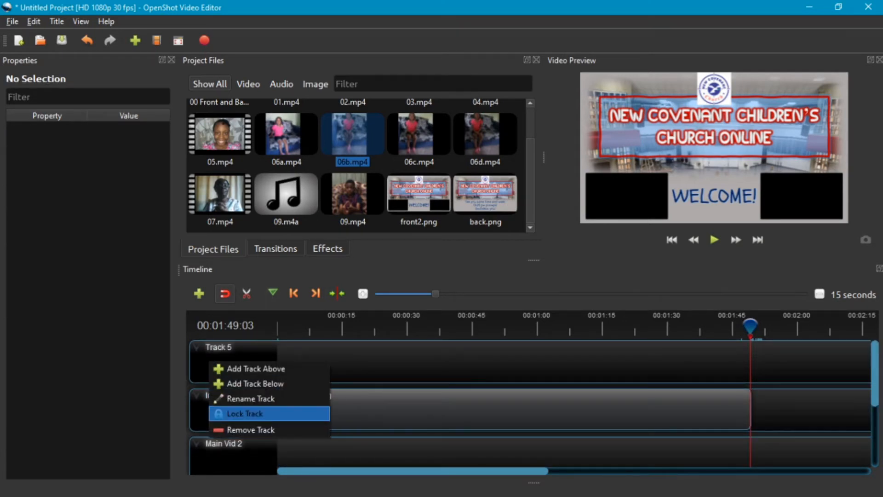
left_click(250, 430)
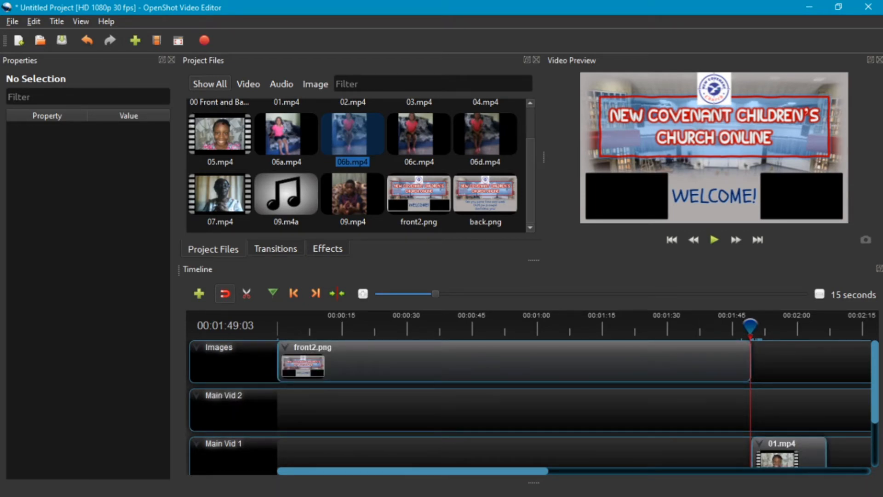
- Review the remaining timeline tracks and examine the properties of the 01.mp4 clip on Main Vid 1
scroll(532, 408, "down", 1)
scroll(532, 408, "down", 3)
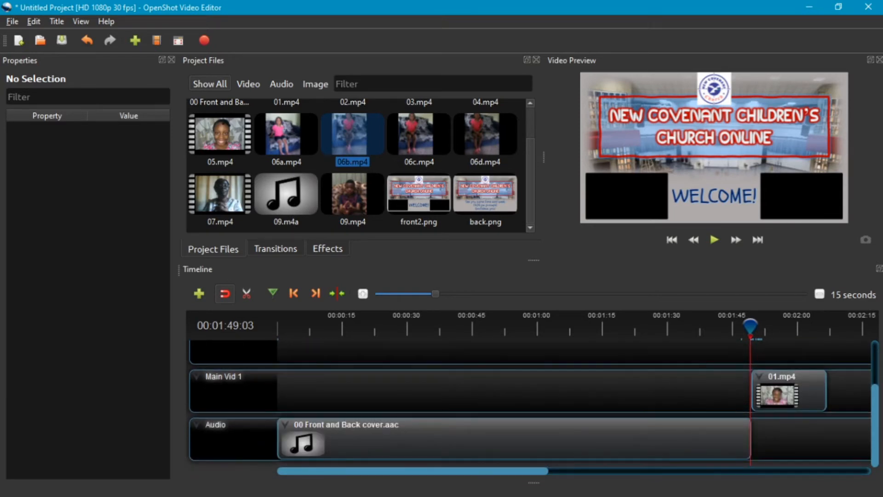
scroll(533, 408, "up", 4)
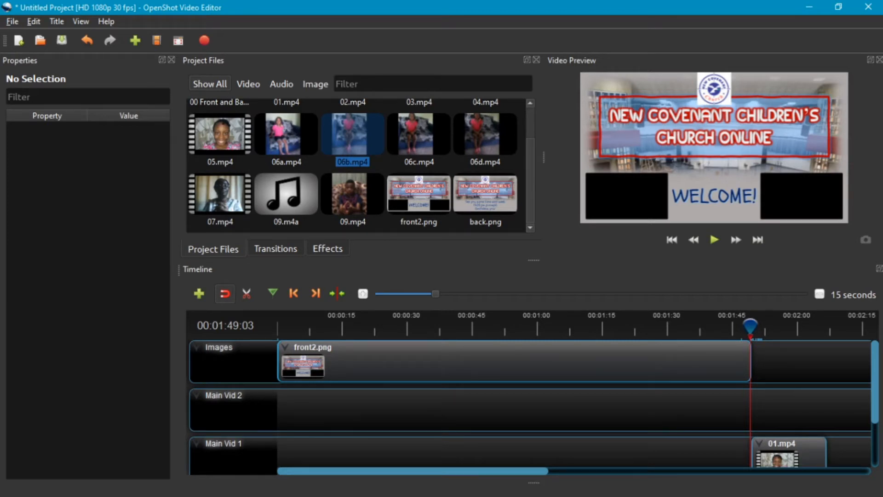
left_click_drag(412, 471, 512, 471)
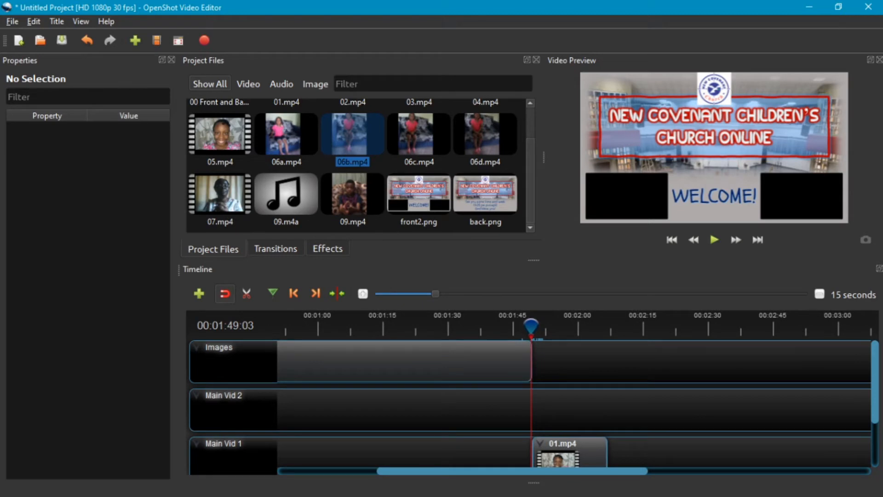
left_click_drag(513, 471, 548, 471)
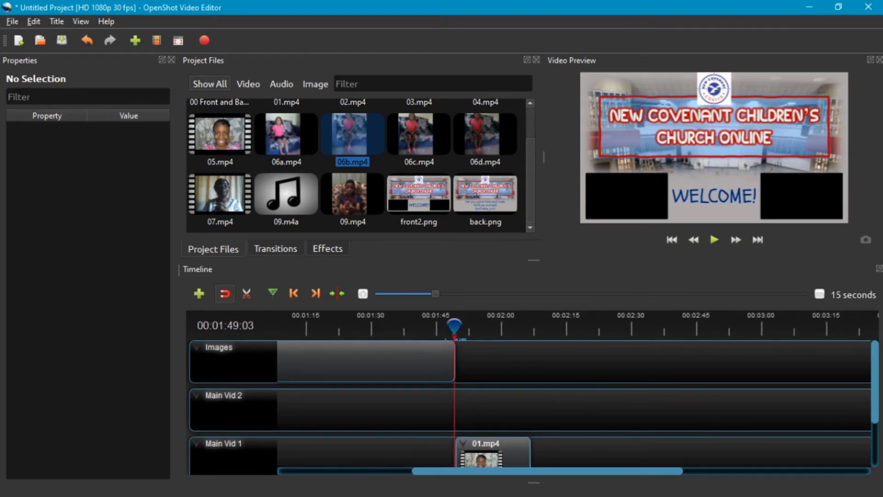
scroll(529, 407, "down", 2)
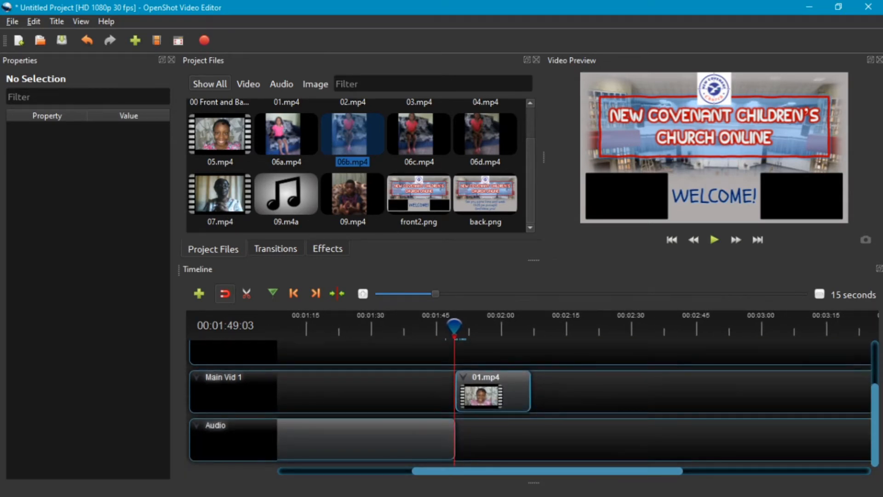
left_click(493, 395)
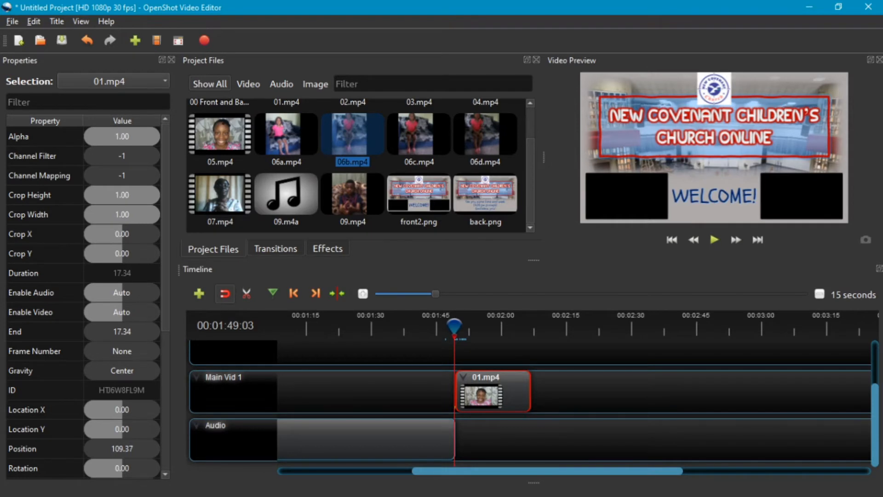
scroll(359, 166, "up", 1)
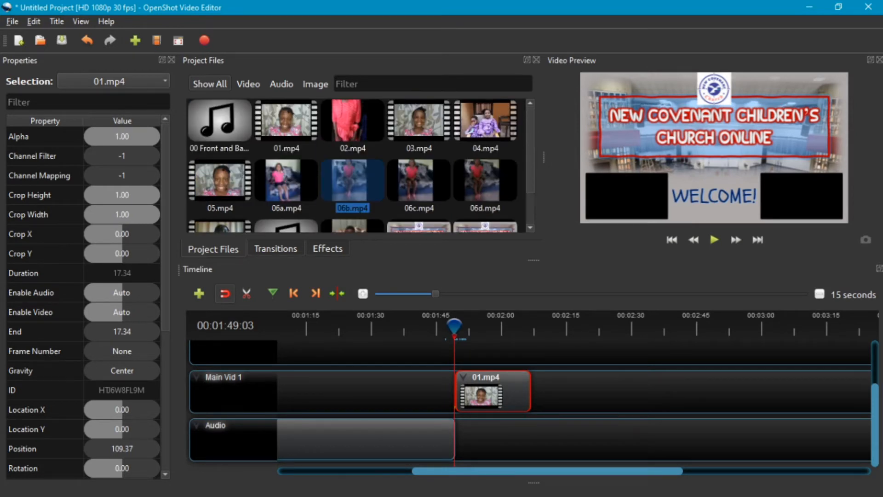
- Play back the start and the later part of the intro to check the cover image against the front and back cover audio
right_click(280, 114)
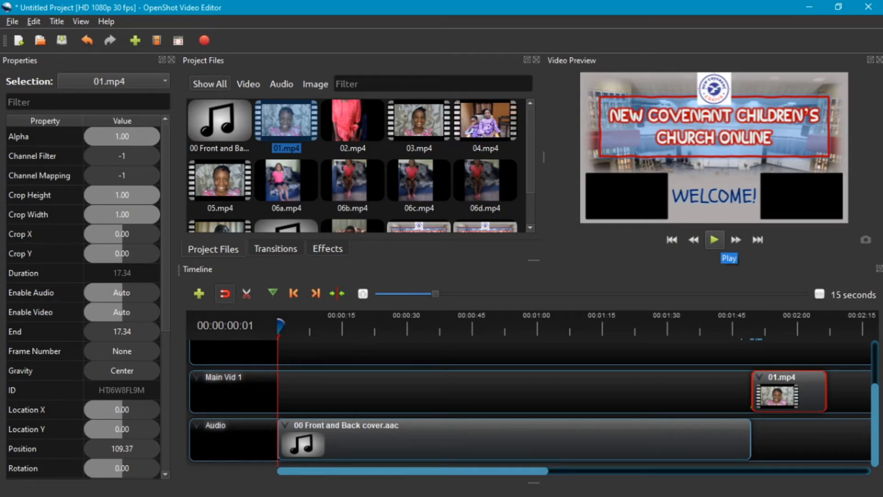
left_click(714, 239)
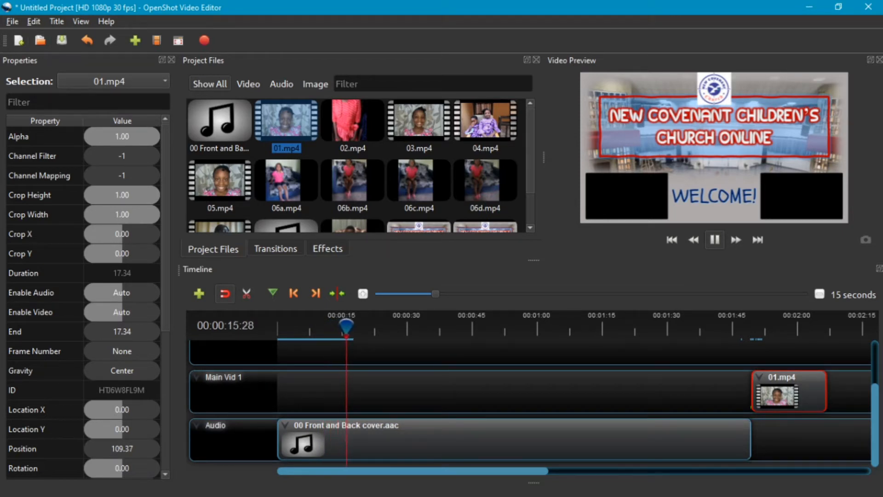
key("space")
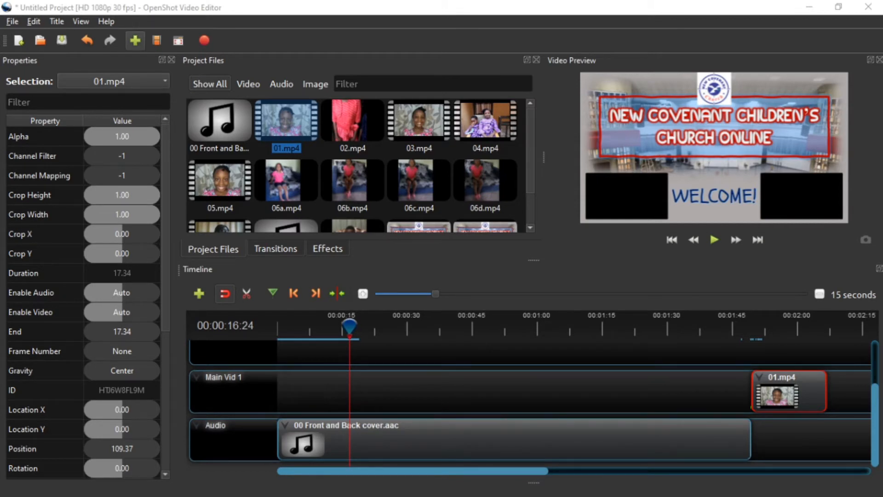
left_click(714, 239)
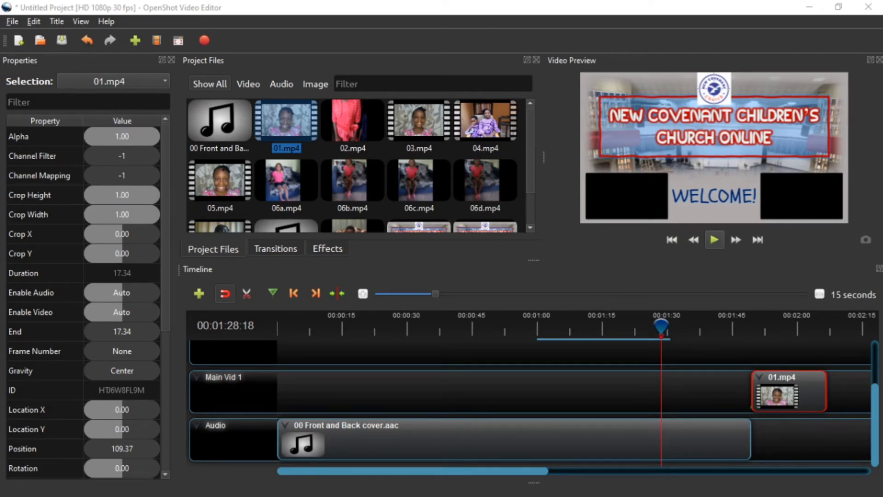
left_click(714, 239)
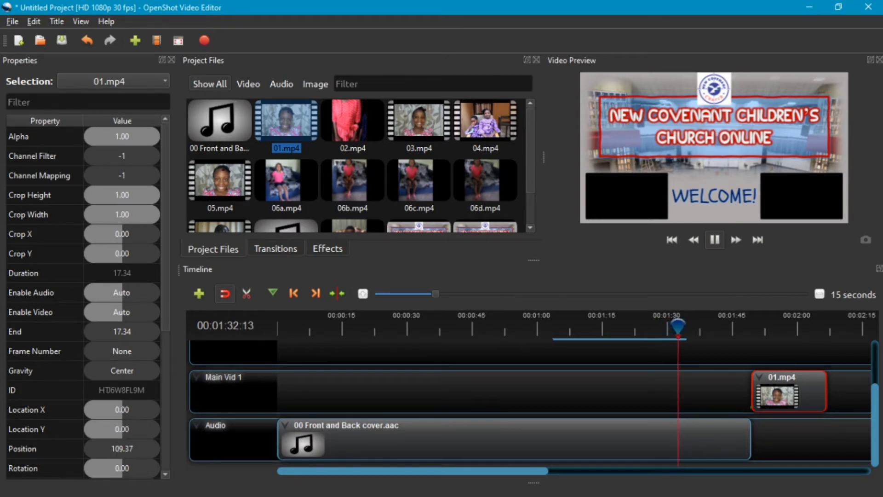
key("space")
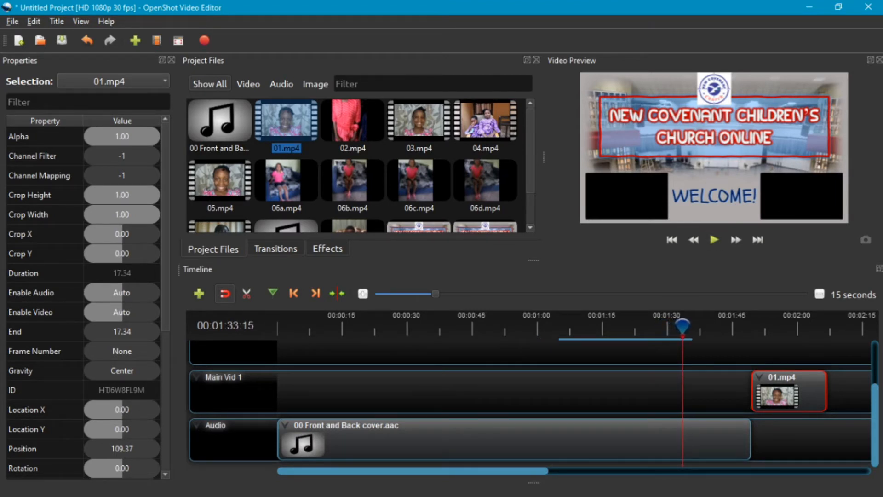
- Preview the changeover from the cover image to the 01.mp4 clip, including a replay from about three seconds before it
left_click_drag(412, 471, 523, 471)
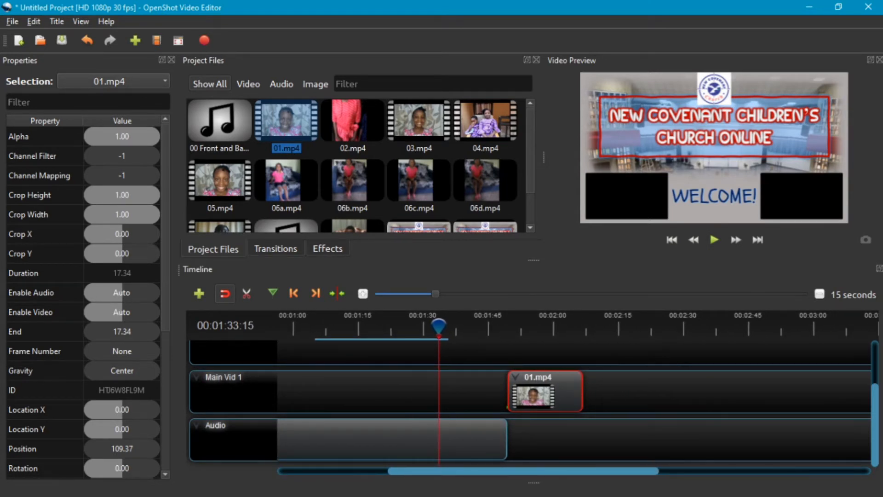
left_click_drag(439, 326, 508, 326)
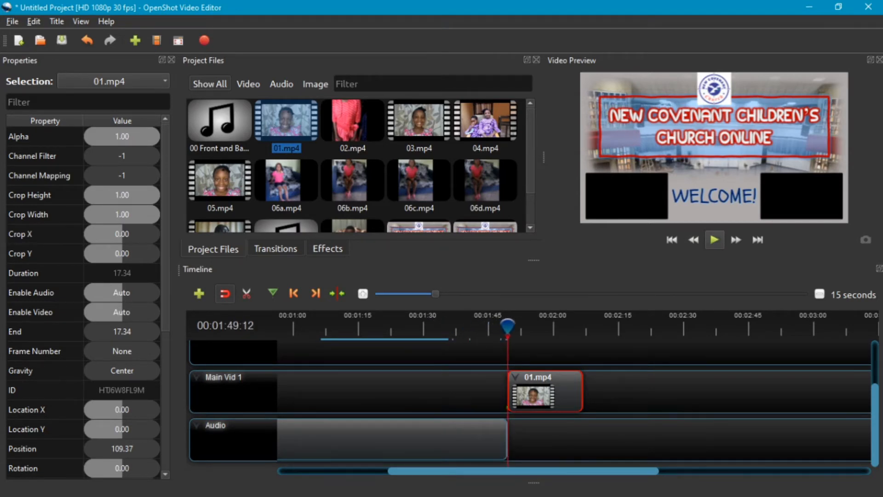
left_click(714, 240)
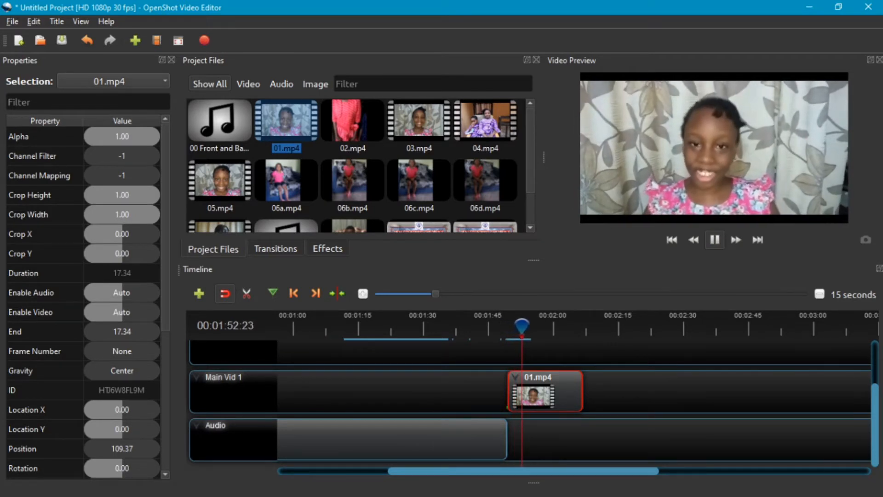
left_click(714, 240)
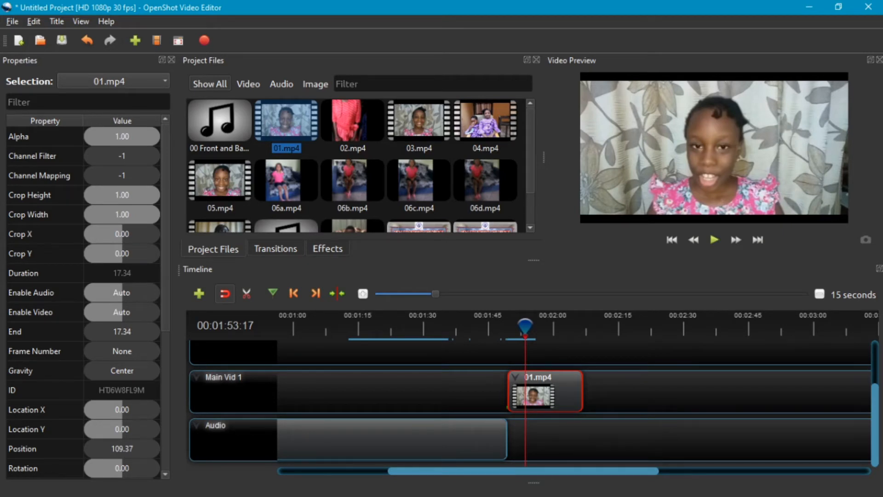
left_click_drag(525, 326, 495, 326)
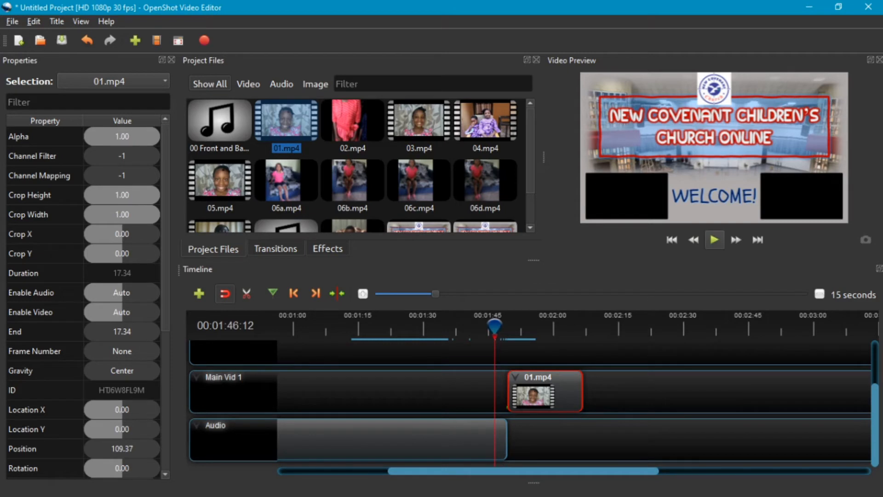
left_click(714, 240)
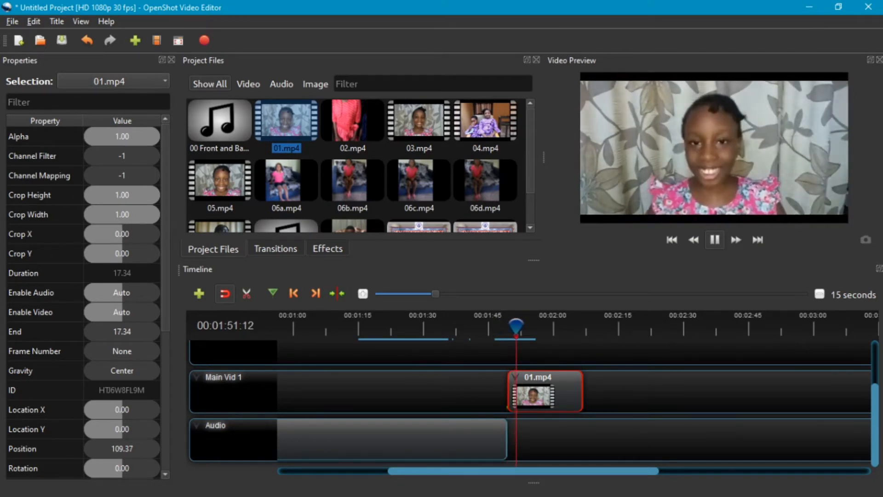
key("space")
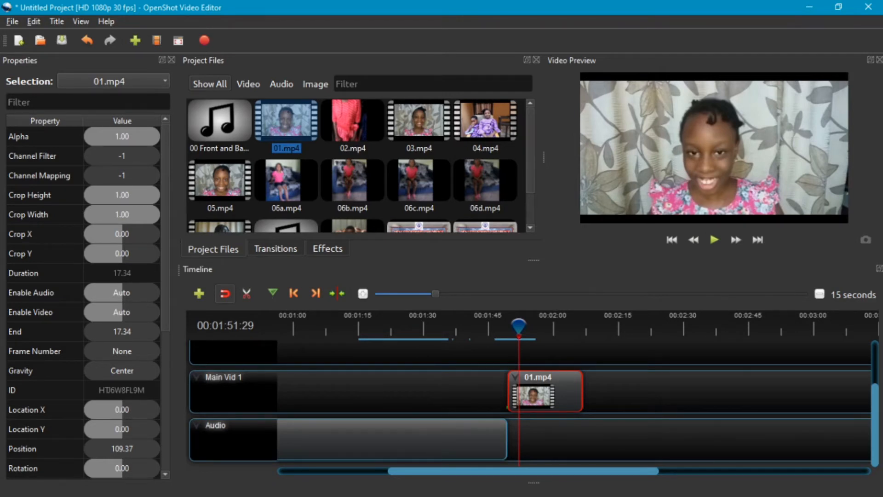
- Add a slow fade-in at the start of the front2.png clip on the Images track
scroll(575, 400, "left", 2)
scroll(529, 407, "up", 2)
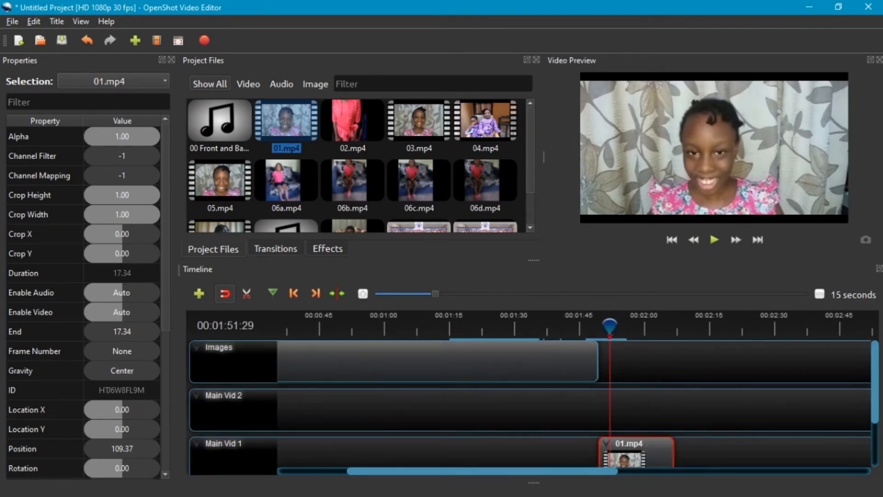
scroll(575, 400, "left", 3)
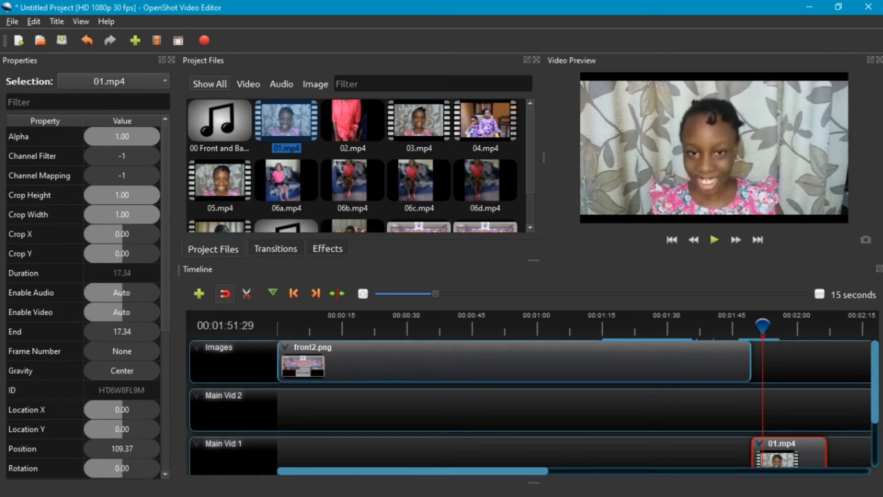
left_click(520, 362)
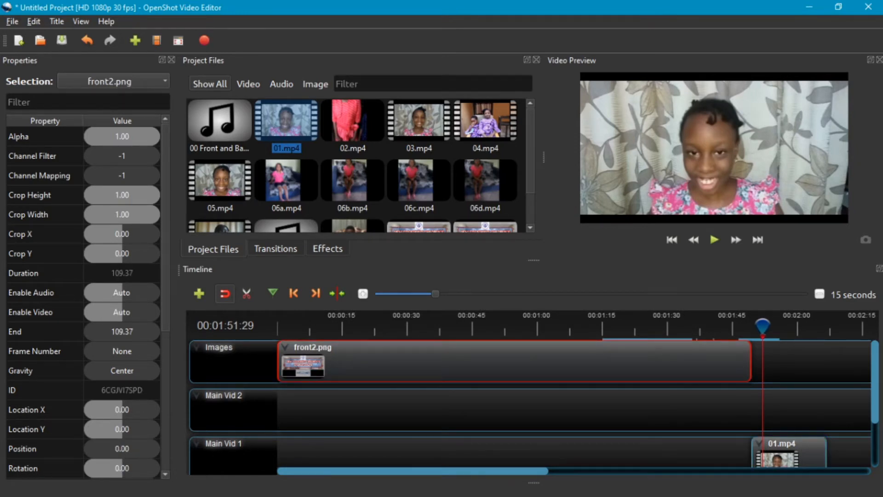
left_click(337, 327)
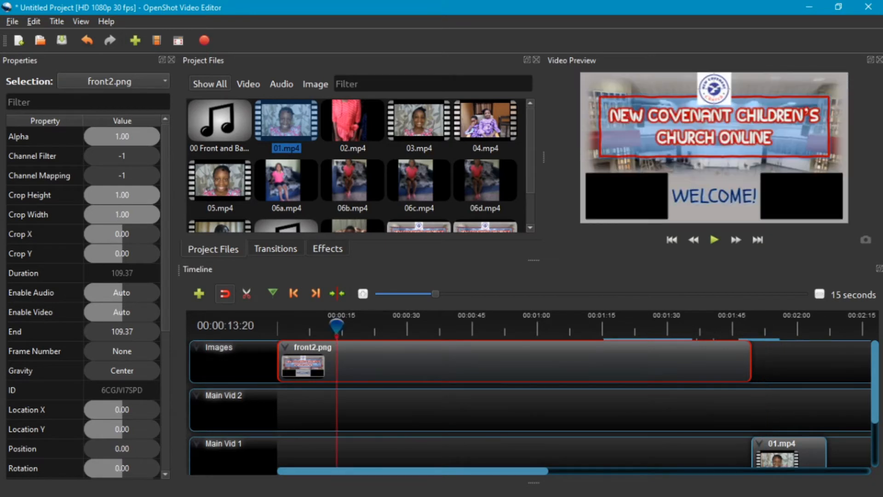
right_click(389, 357)
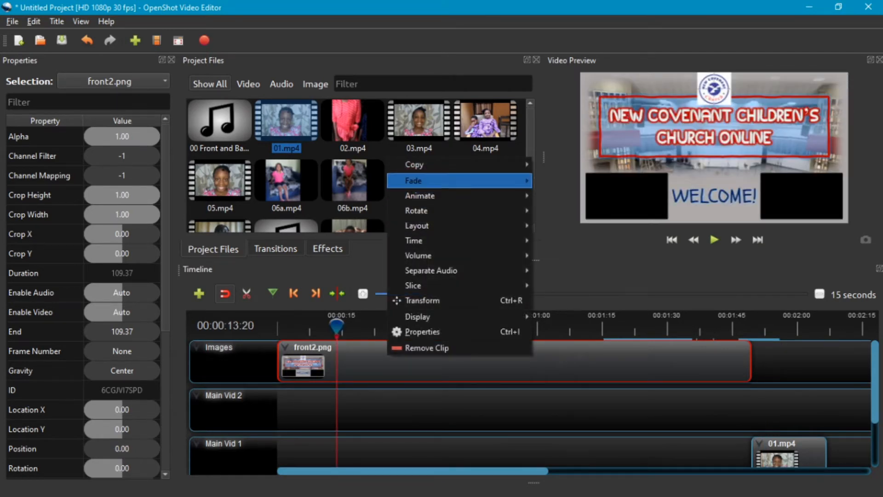
mouse_move(460, 180)
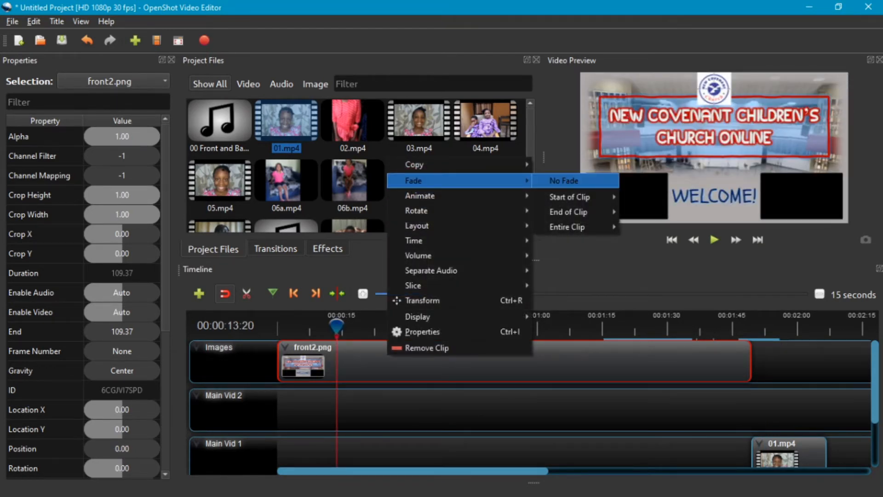
mouse_move(460, 226)
mouse_move(570, 197)
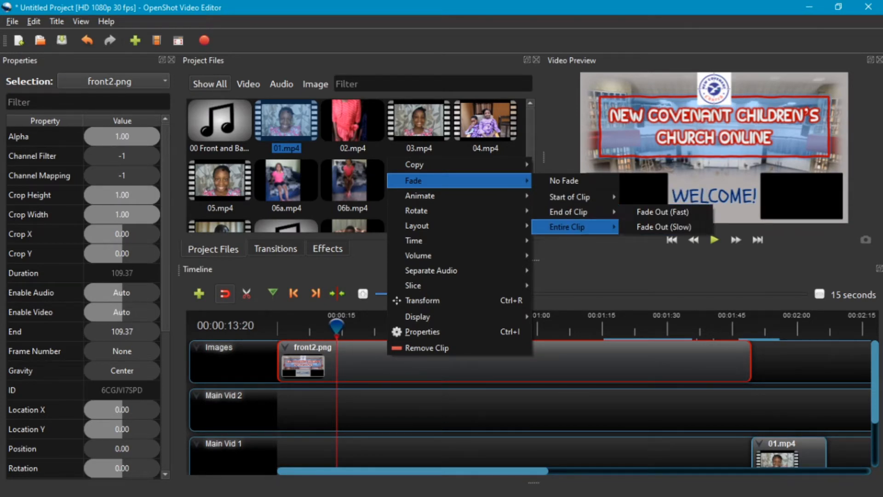
mouse_move(567, 227)
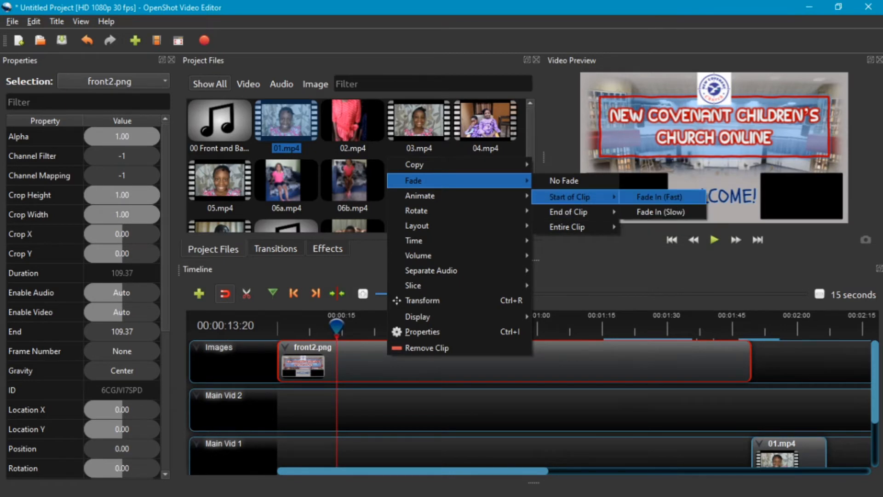
left_click(663, 212)
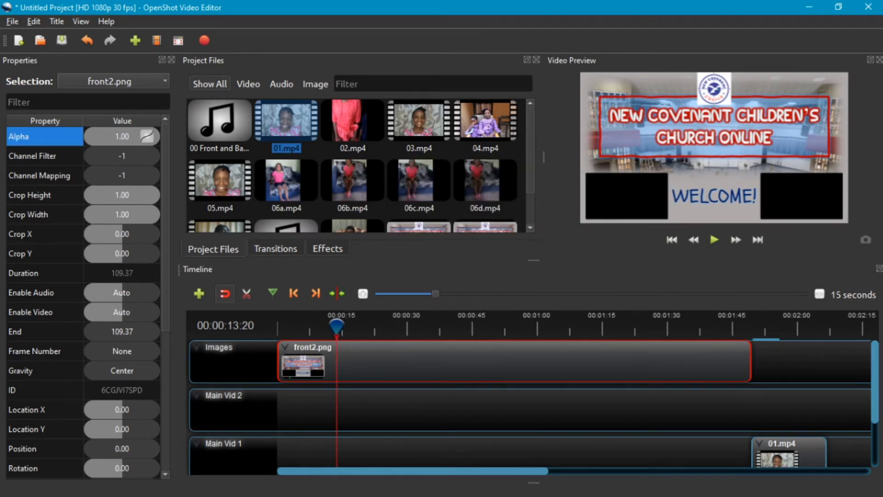
- Add a fast fade-out at the end of the front2.png clip
right_click(570, 370)
mouse_move(612, 196)
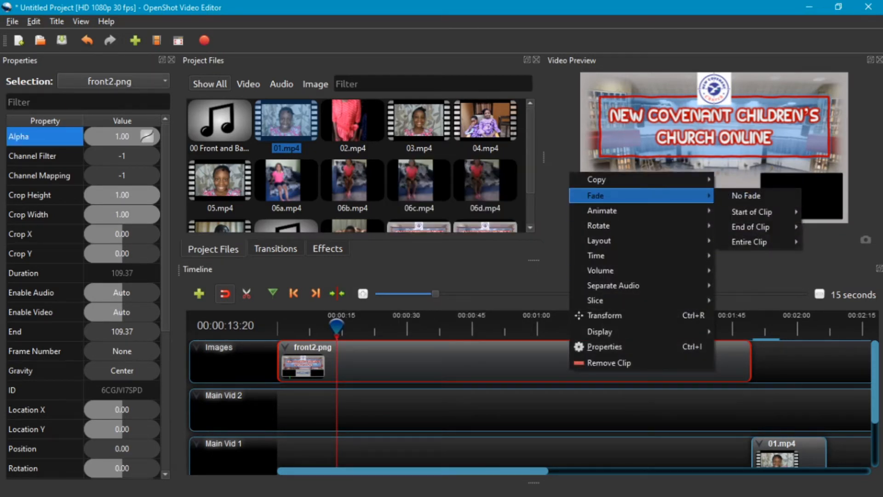
mouse_move(750, 227)
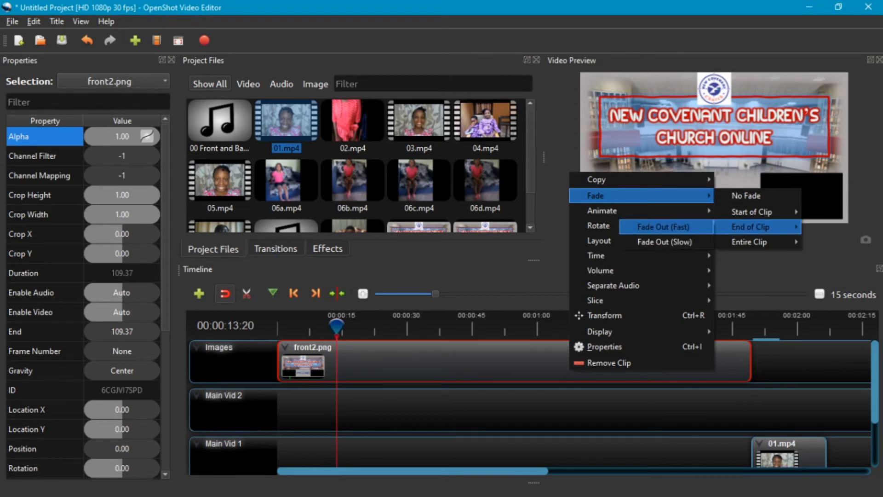
left_click(664, 227)
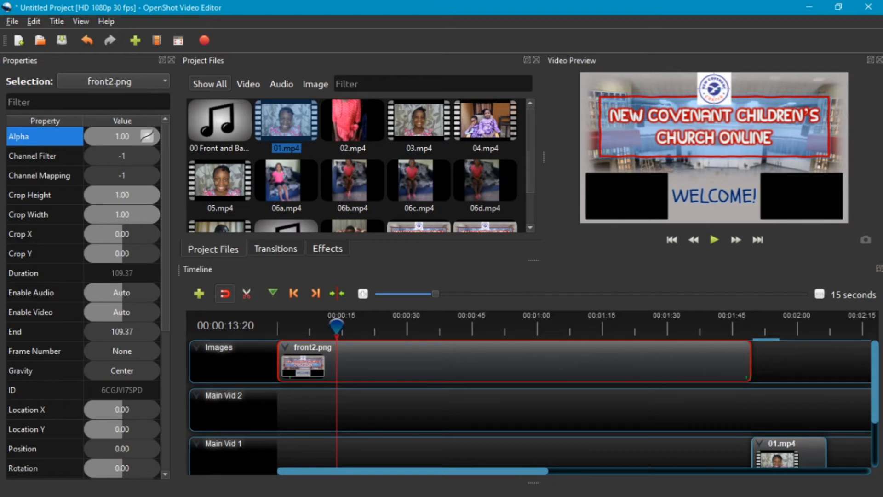
- Check the fade-out in the last second of the front2.png clip by stepping through it frame by frame
left_click(789, 453)
left_click_drag(487, 471, 587, 471)
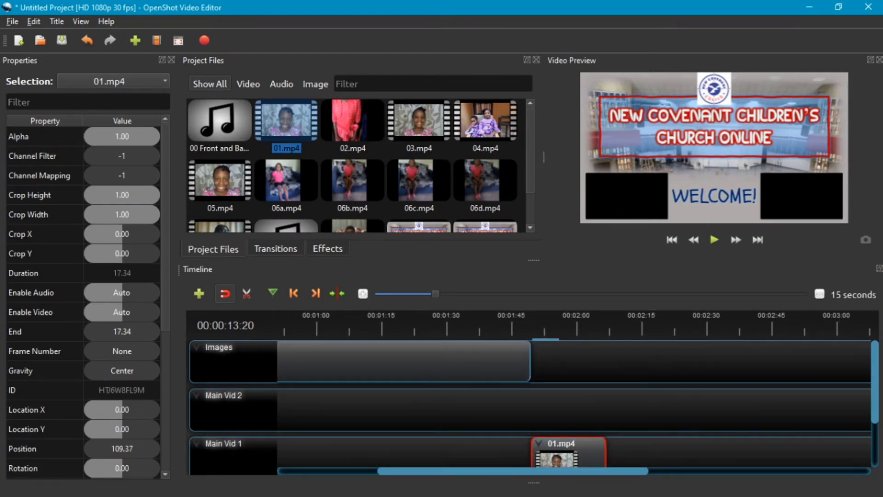
left_click(527, 326)
key("Right")
key("Right")
key("Right")
key("Right")
key("Right")
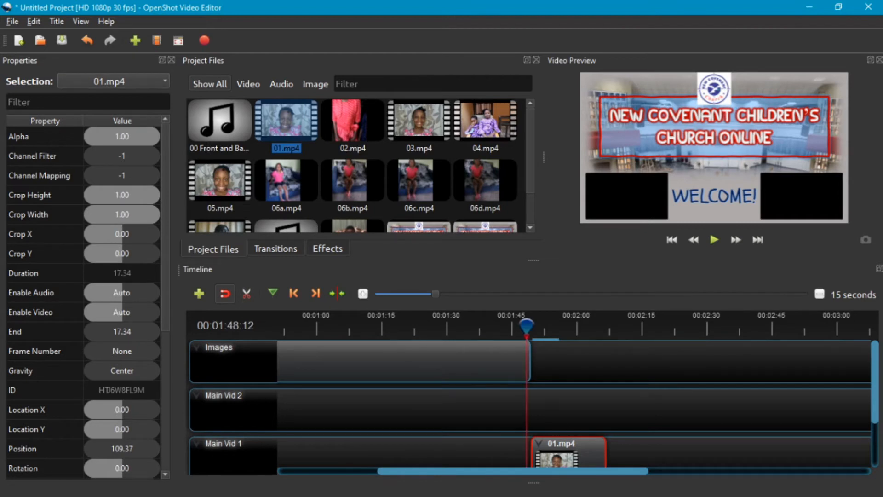
key("Right")
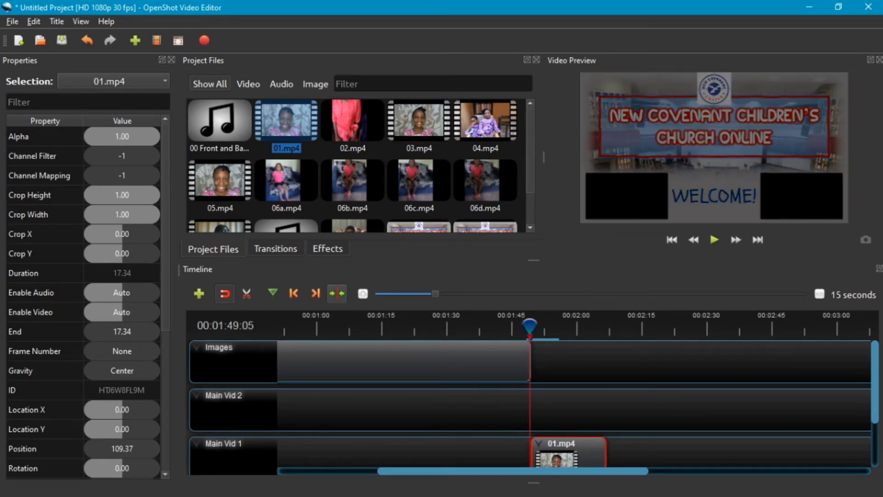
- With the timeline scaled to 1 second, step frame by frame to the point where 01.mp4 begins on Main Vid 1
left_click(363, 293)
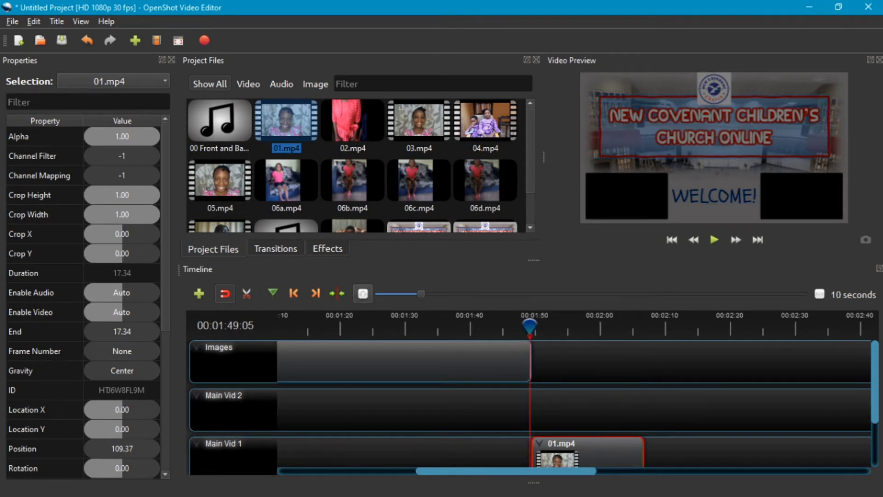
left_click(363, 293)
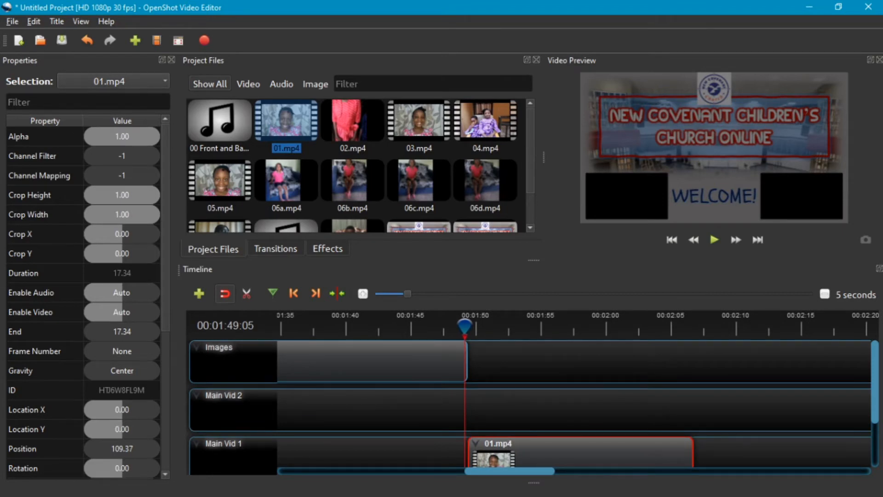
double_click(363, 294)
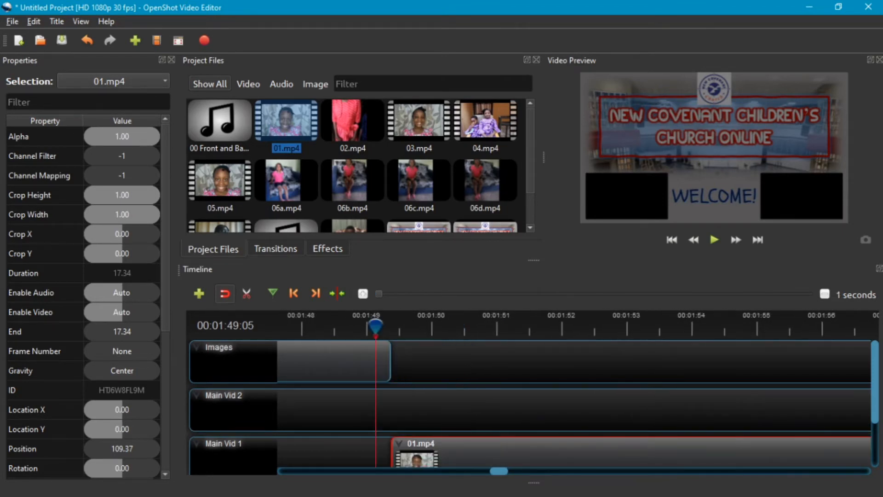
scroll(533, 407, "down", 3)
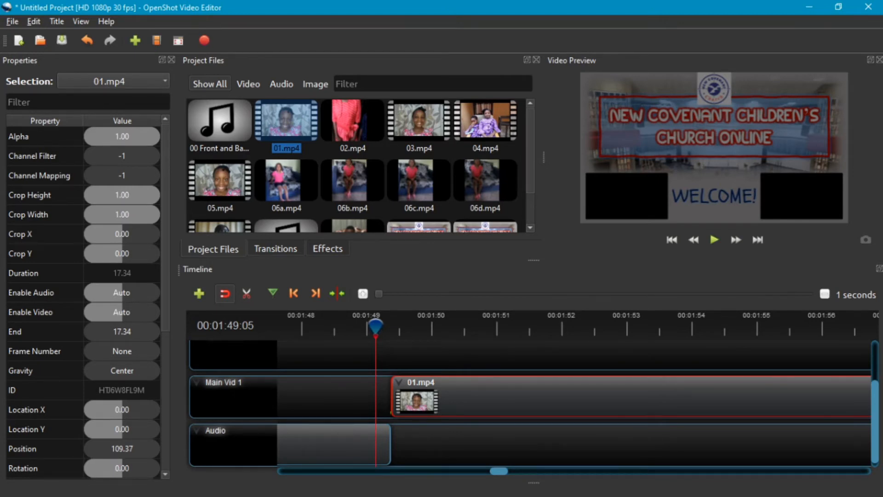
key("Right")
key("Right")
key("Right")
key("Right")
key("Right")
key("Right")
key("Right")
key("Right")
key("Left")
key("Left")
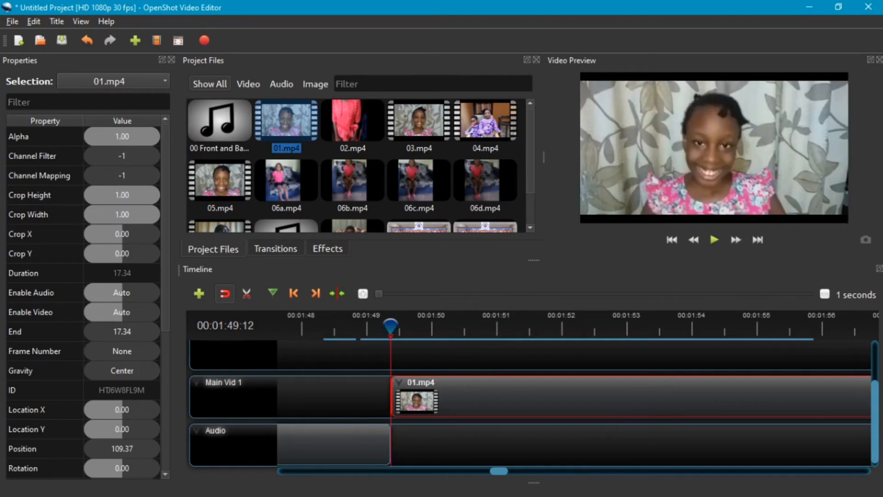
- Play the first couple of seconds of the 01.mp4 clip, then pause
key("Right")
key("space")
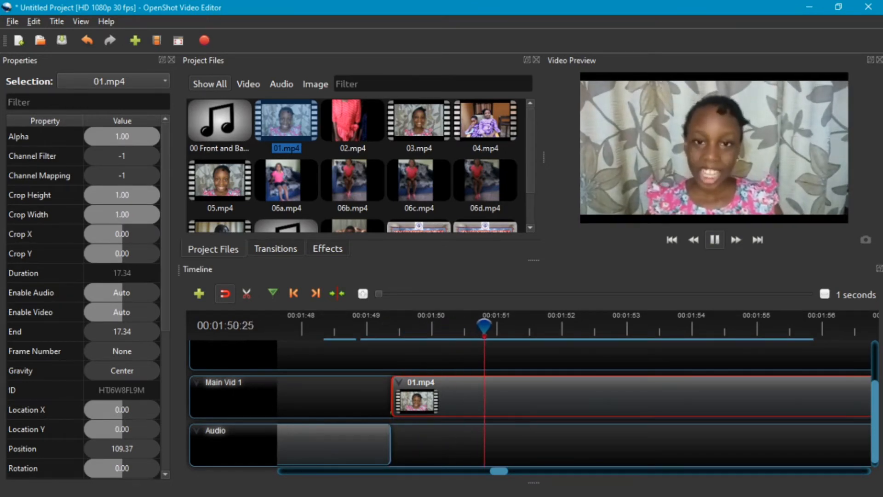
key("space")
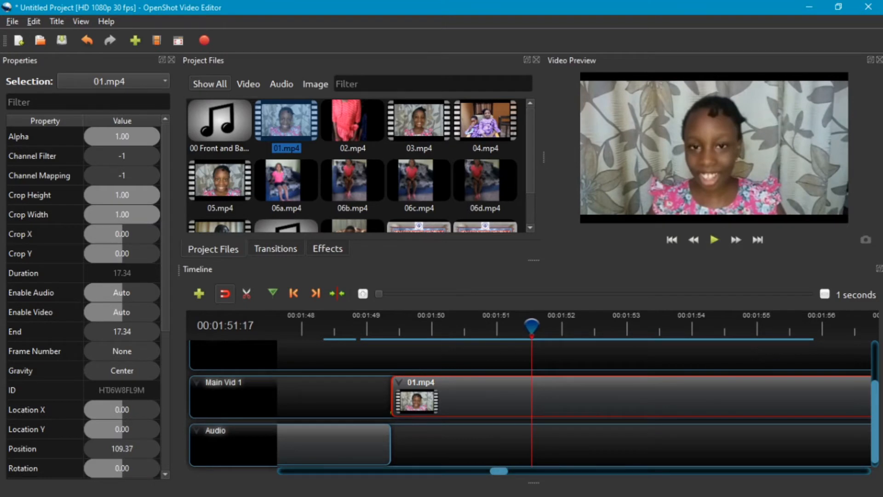
- Step back frame by frame from 00:01:51:17 and return to 00:01:50:07 to examine the opening of 01.mp4
key("Left")
key("Left")
key("Left")
key("Left")
key("Left")
key("Left")
key("Left")
key("Left")
key("Left")
key("Left")
key("Left")
key("Left")
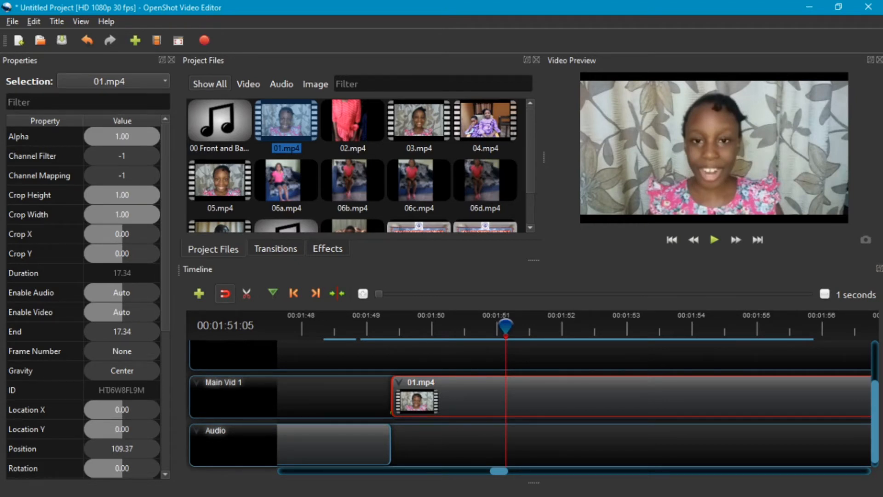
left_click_drag(506, 325, 445, 325)
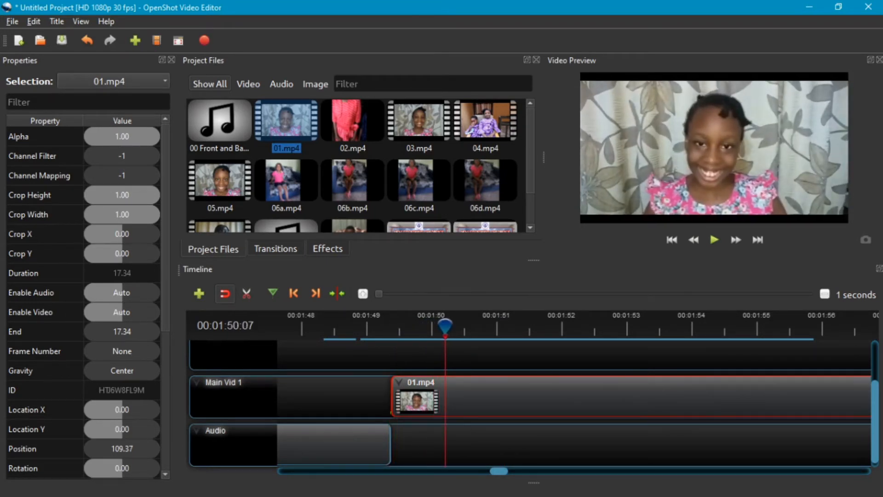
- Set the start of the 01.mp4 clip to 1.00 second and play its trimmed beginning
scroll(83, 299, "down", 3)
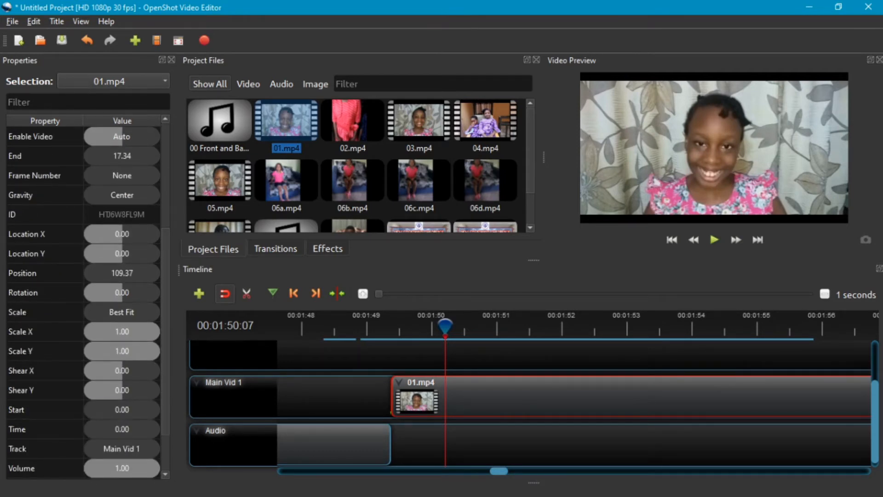
left_click(122, 409)
type("1")
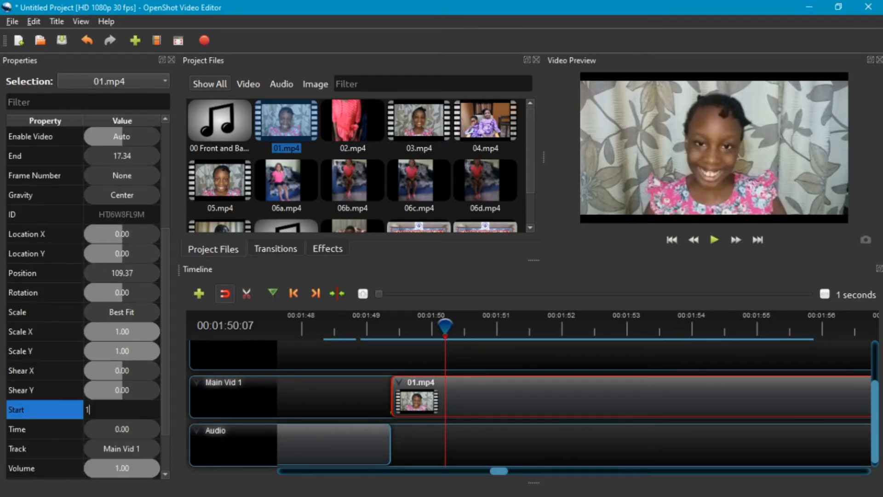
key("Return")
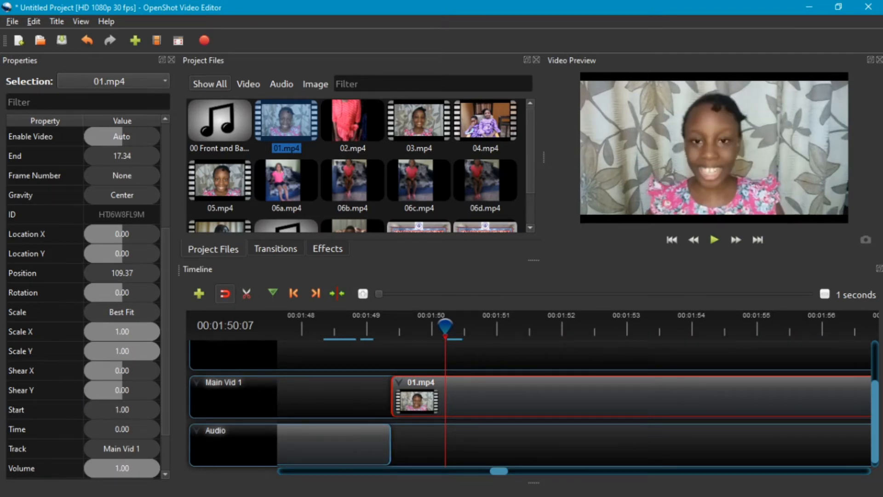
left_click_drag(445, 326, 388, 325)
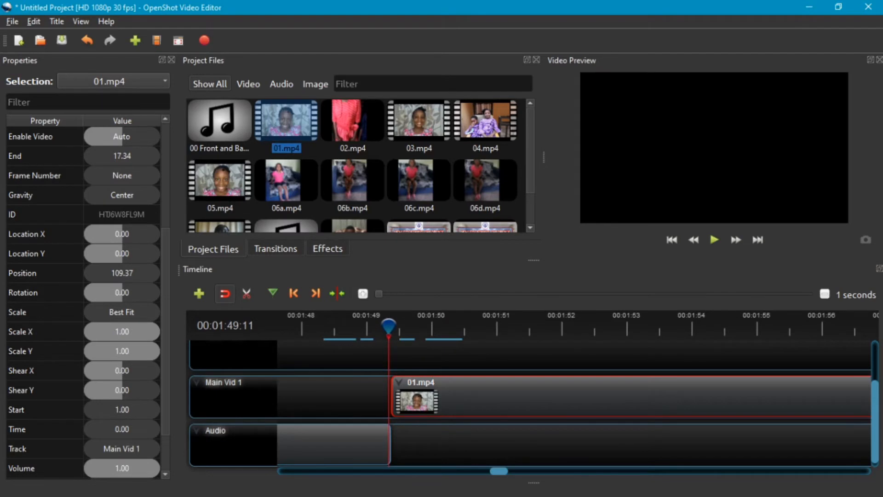
left_click(714, 240)
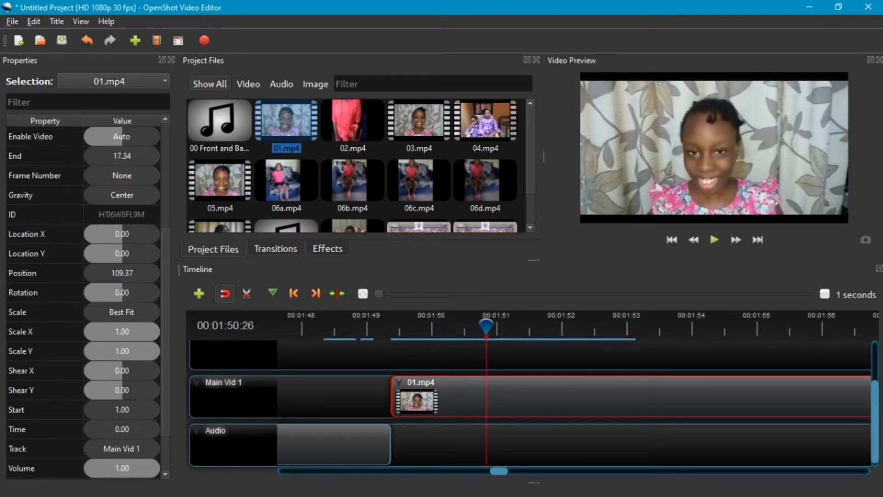
- Add a fast fade-in at the start of the 01.mp4 clip
right_click(411, 403)
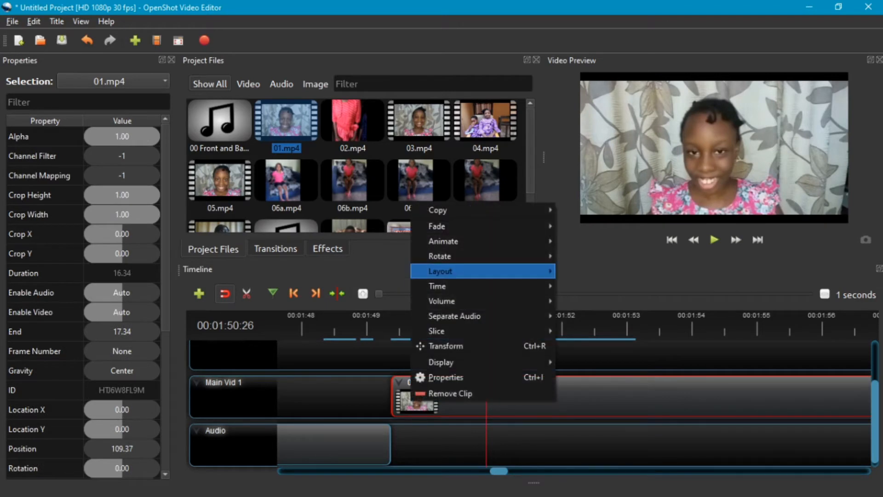
mouse_move(460, 286)
mouse_move(437, 226)
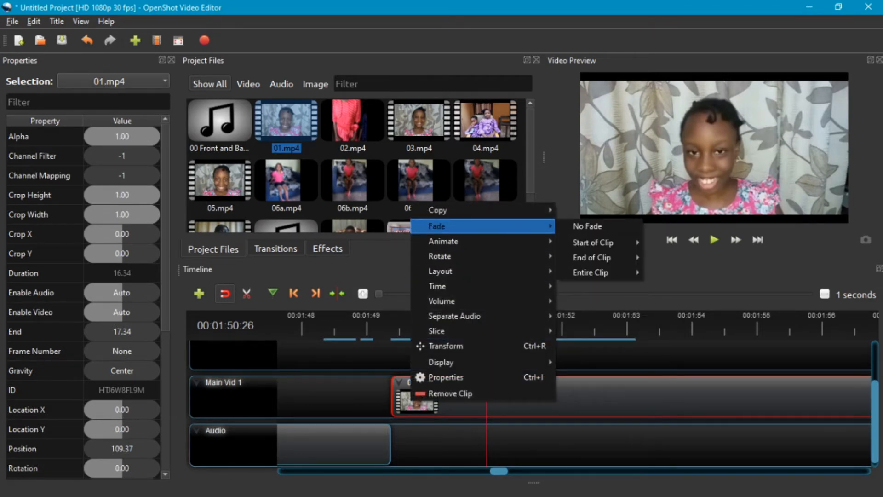
mouse_move(594, 242)
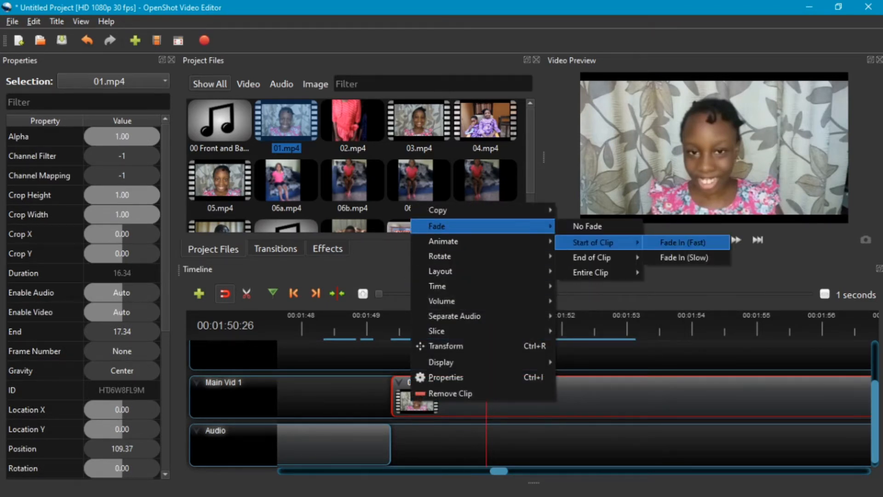
left_click(683, 242)
- Play from 00:01:48:14 through the start of 01.mp4 to check the fade-in, then pause
left_click(330, 326)
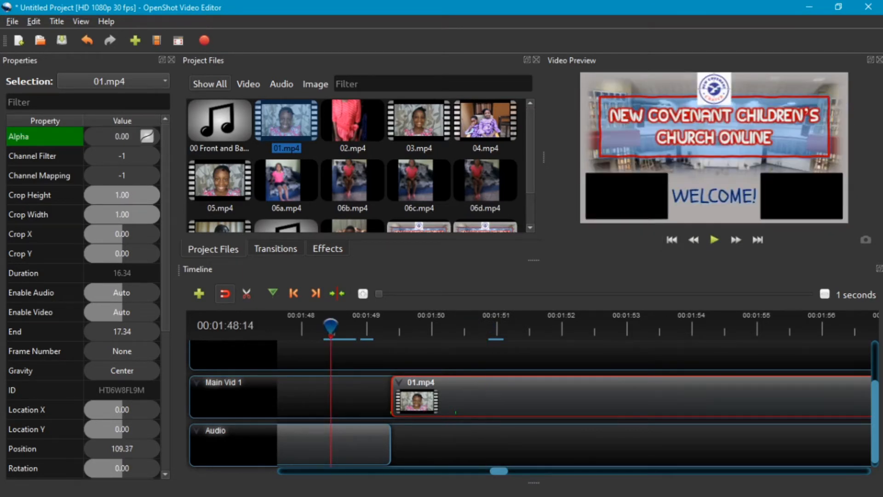
left_click(714, 240)
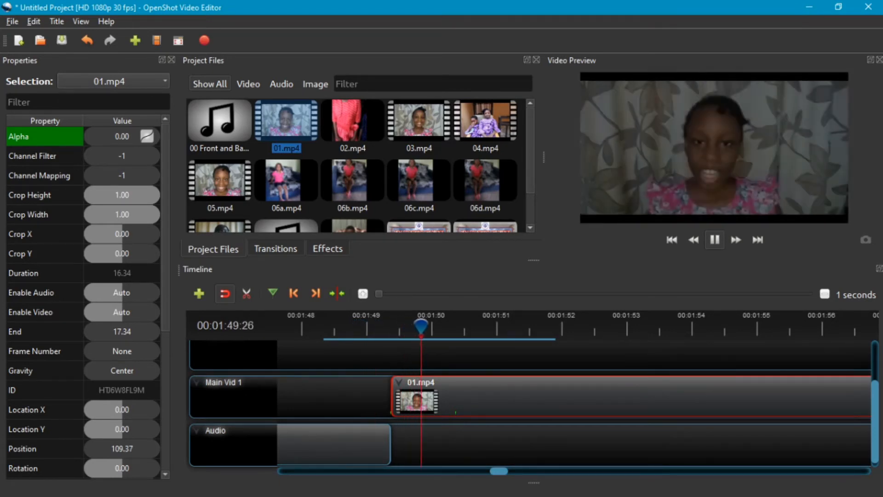
left_click(714, 240)
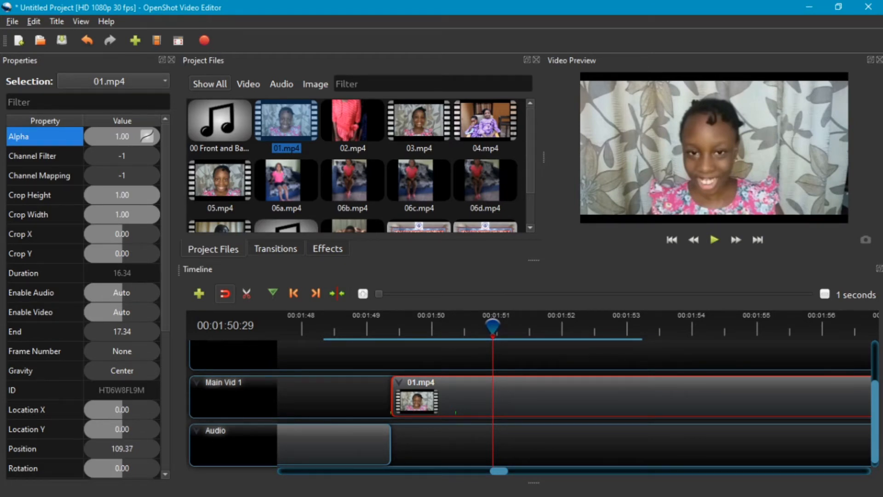
- Play the last three seconds of the 01.mp4 clip on Main Vid 1, starting at 00:02:02:17
left_click_drag(499, 471, 526, 471)
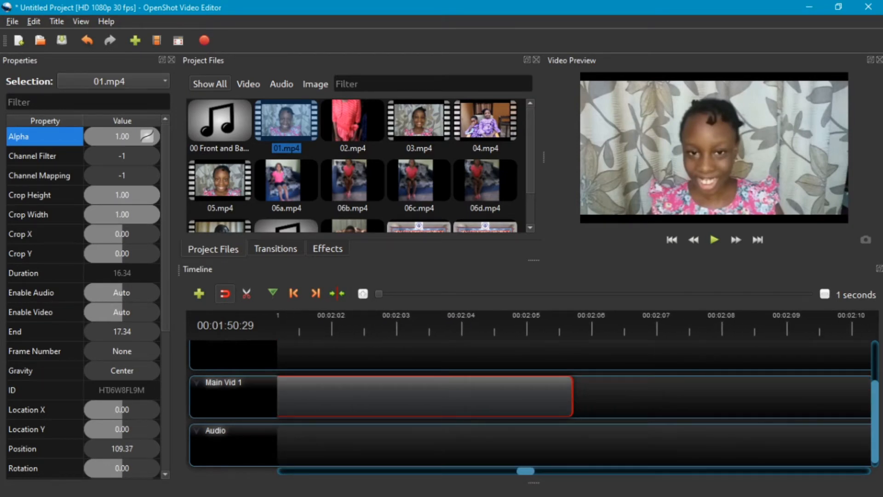
left_click(468, 328)
left_click(366, 327)
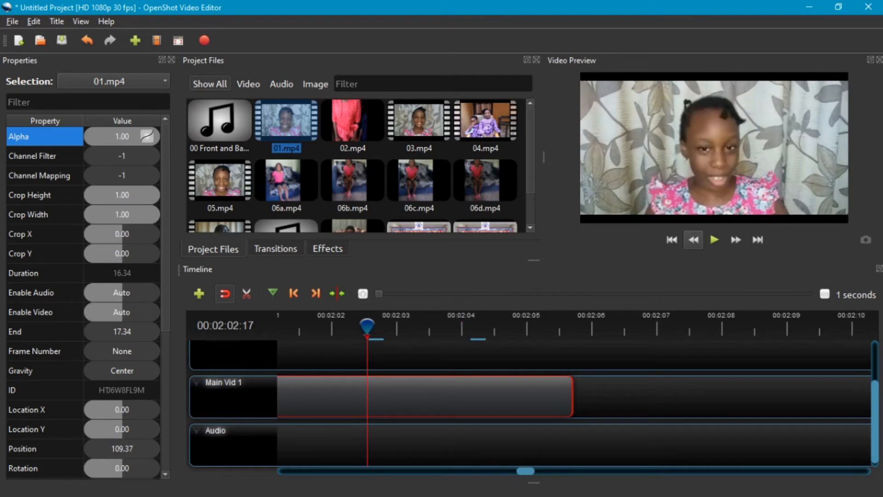
left_click(714, 240)
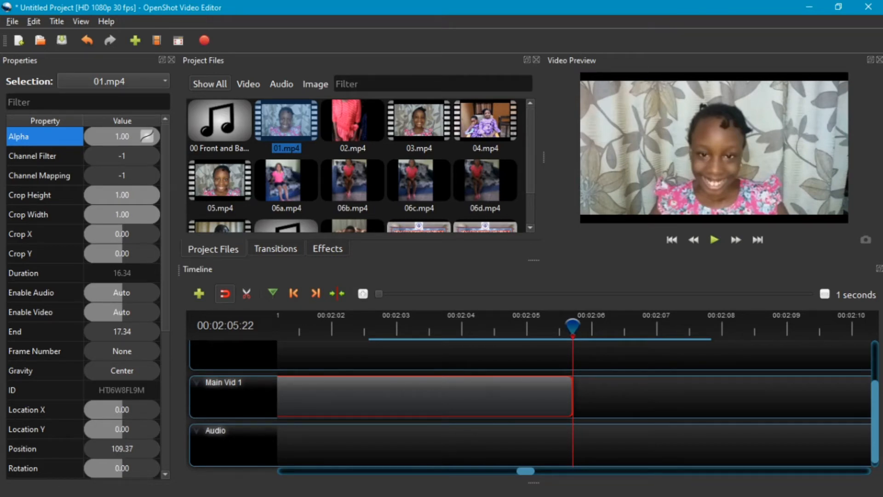
- Step back and forth frame by frame through the last second and a half of 01.mp4 to find a trim point
key("Left")
key("Left")
key("Left")
key("Left")
key("Left")
key("Left")
key("Left")
key("Left")
key("Left")
key("Left")
key("Left")
key("Left")
key("Left")
key("Left")
key("Left")
key("Left")
key("Left")
key("Left")
key("Left")
key("Left")
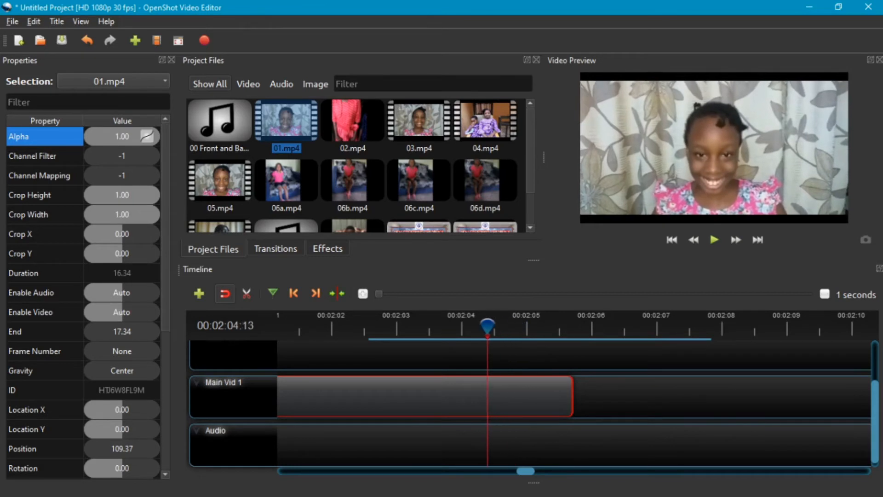
key("Right")
key("Right")
key("Right")
key("Right")
key("Right")
key("Right")
key("Right")
key("Right")
key("Right")
key("Right")
key("Right")
key("Right")
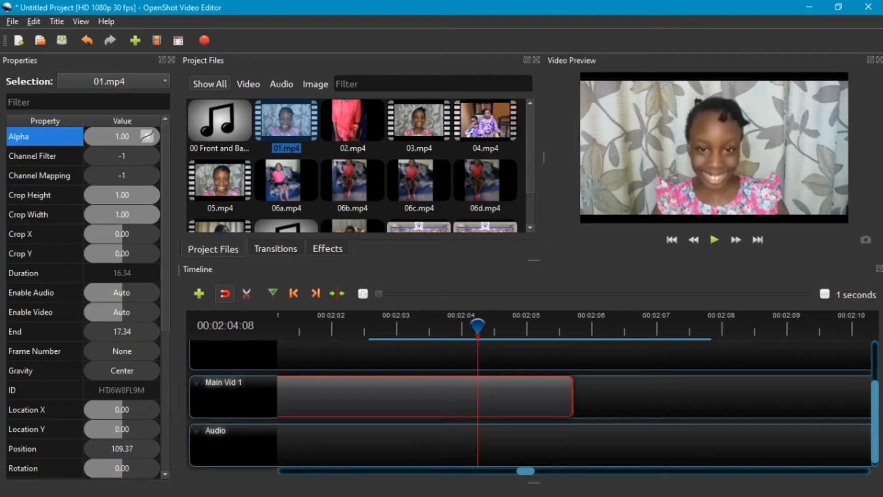
key("Right")
key("Right")
key("Right")
key("Right")
key("Right")
key("Right")
key("Right")
key("Right")
key("Right")
key("Right")
key("Right")
key("Right")
key("Right")
key("Right")
key("Right")
key("Right")
key("Right")
key("Right")
key("Right")
key("Right")
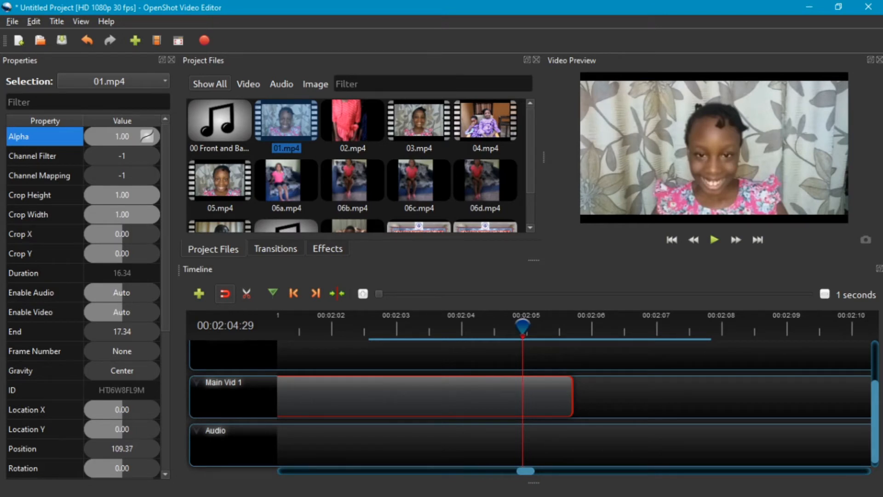
key("Left")
key("Left")
key("Left")
key("Left")
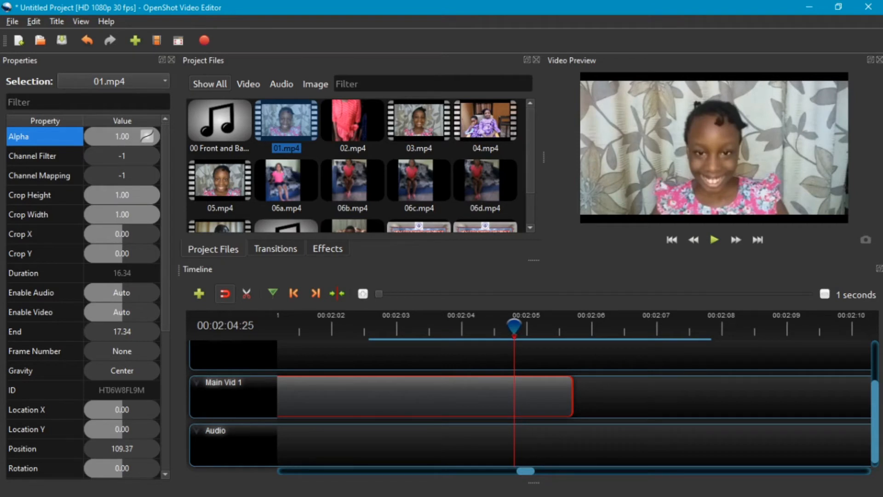
- Slice the 01.mp4 clip at 00:02:04:30 on Main Vid 1, keeping only the left side
key("Right")
key("Right")
key("Right")
key("Right")
key("Right")
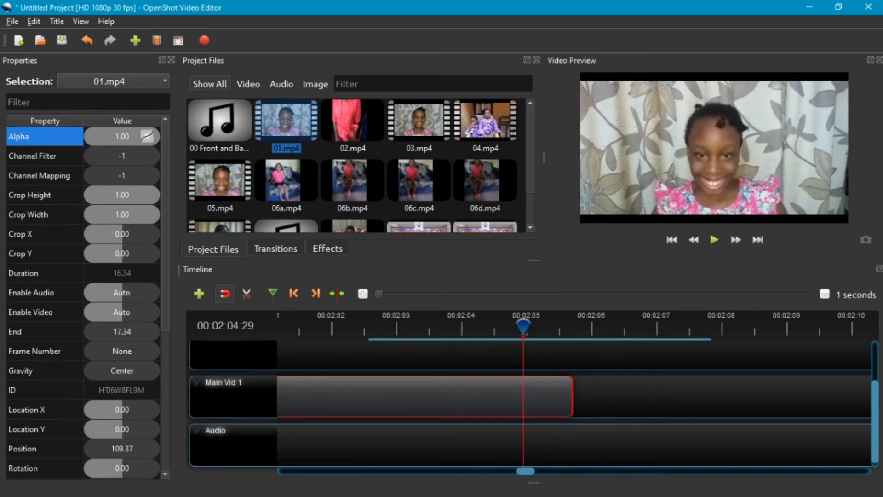
right_click(530, 391)
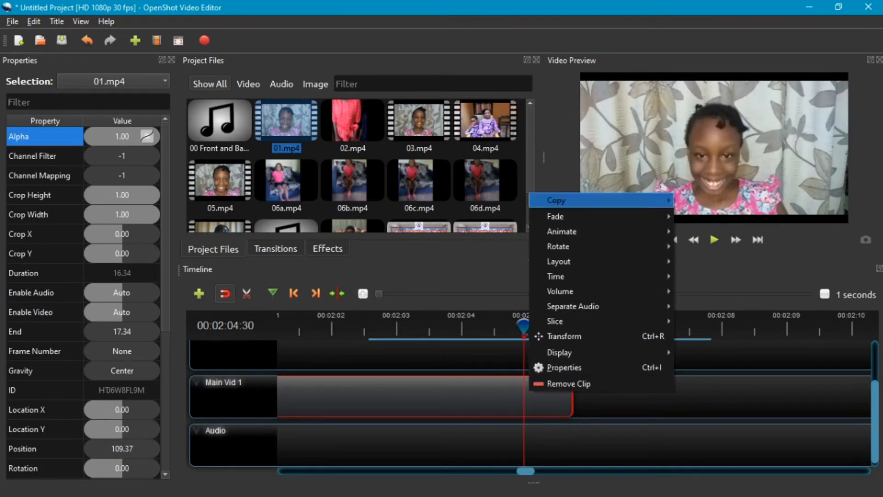
mouse_move(555, 321)
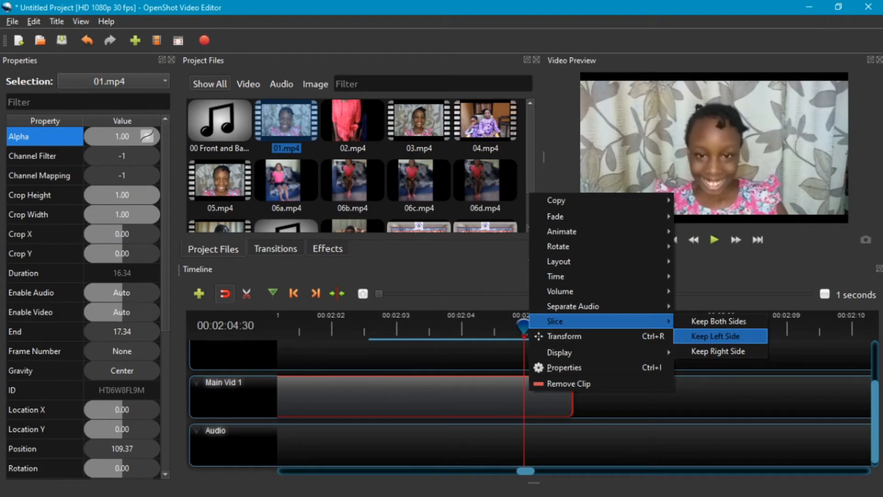
left_click(716, 336)
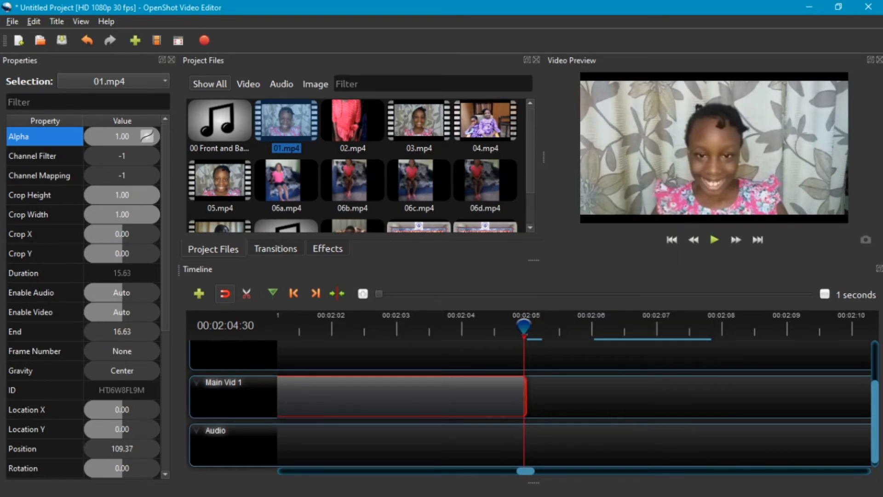
- Add a fast fade-out at the end of the 01.mp4 clip and play its last two seconds to check it
right_click(485, 394)
mouse_move(511, 218)
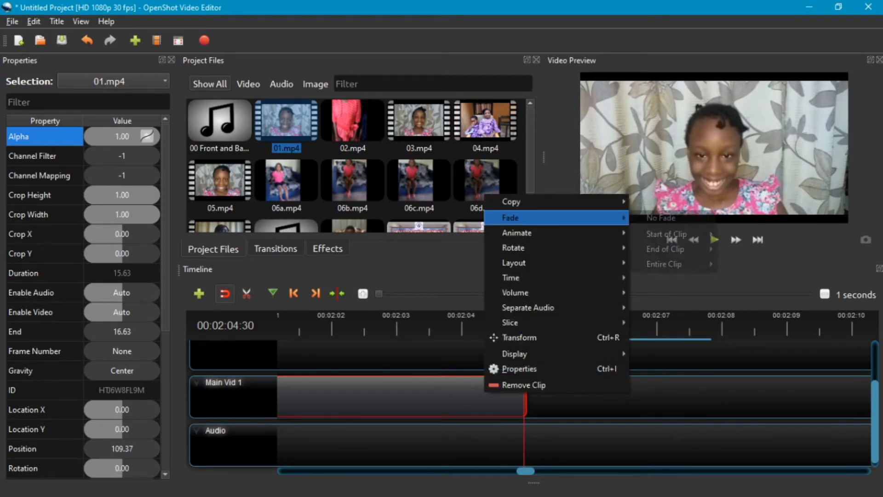
mouse_move(666, 248)
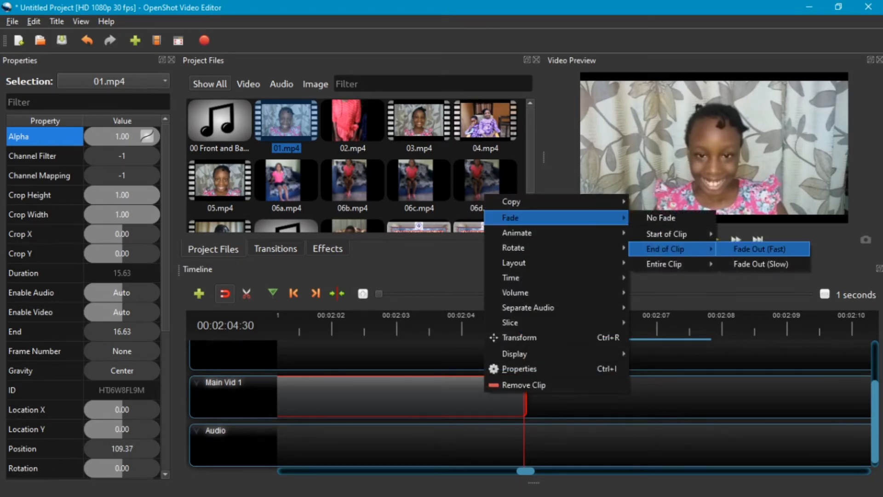
left_click(759, 249)
left_click_drag(523, 327, 408, 326)
left_click(715, 239)
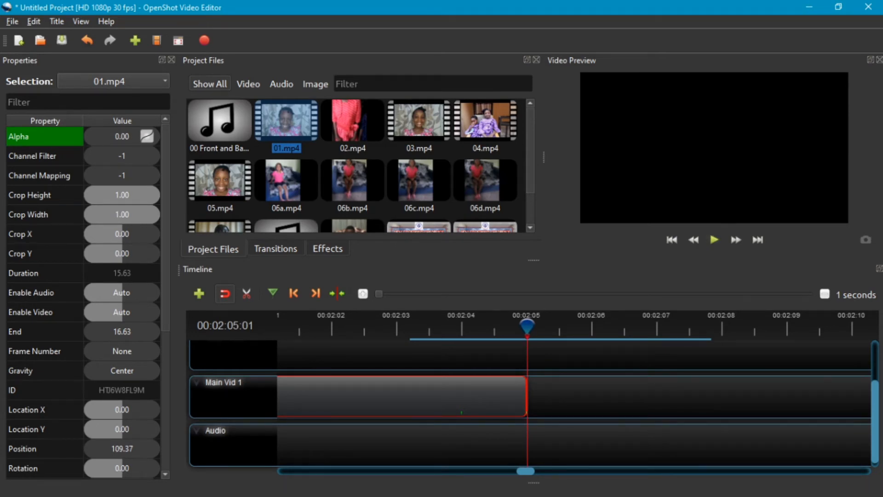
- Place 02.mp4 on the Main Vid 1 track just after the end of 01.mp4
scroll(533, 403, "up", 1)
scroll(533, 403, "down", 1)
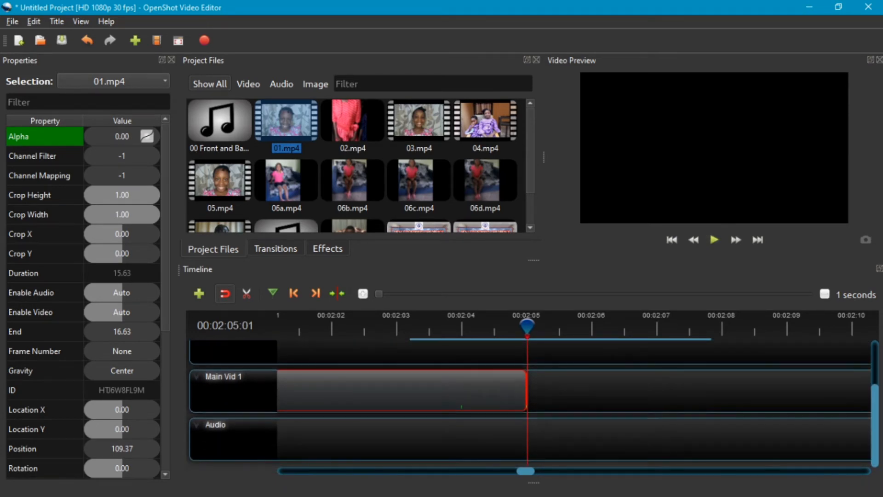
scroll(533, 403, "up", 1)
left_click(353, 122)
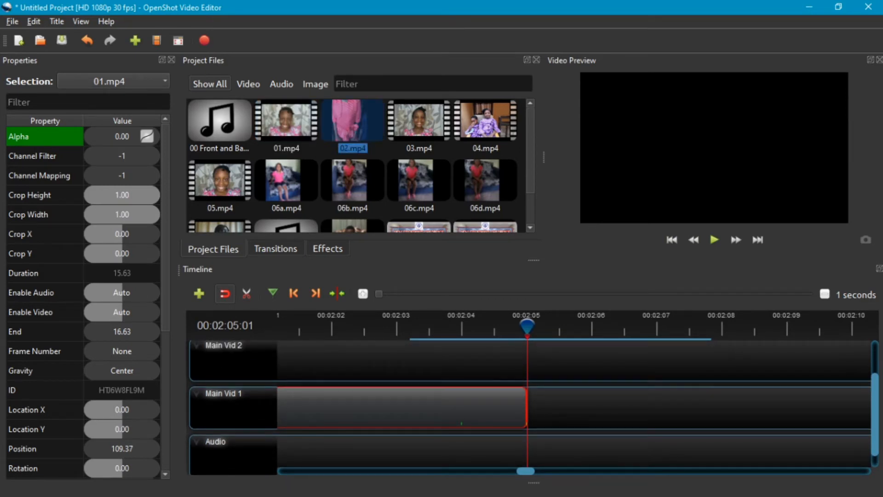
left_click_drag(352, 121, 562, 411)
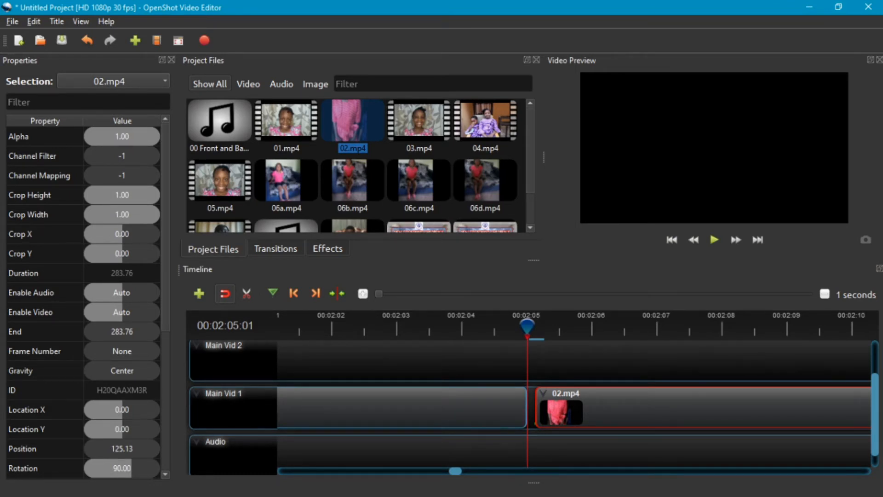
- Shift the 02.mp4 clip to position 125.47, leaving a short gap after 01.mp4, and play its first nine seconds
left_click_drag(602, 409, 623, 409)
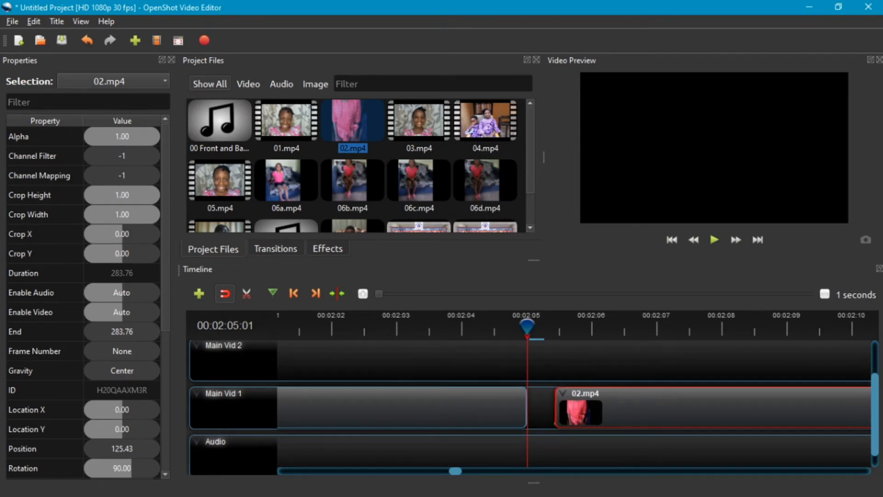
key("ctrl+Left")
key("ctrl+Left")
key("ctrl+Left")
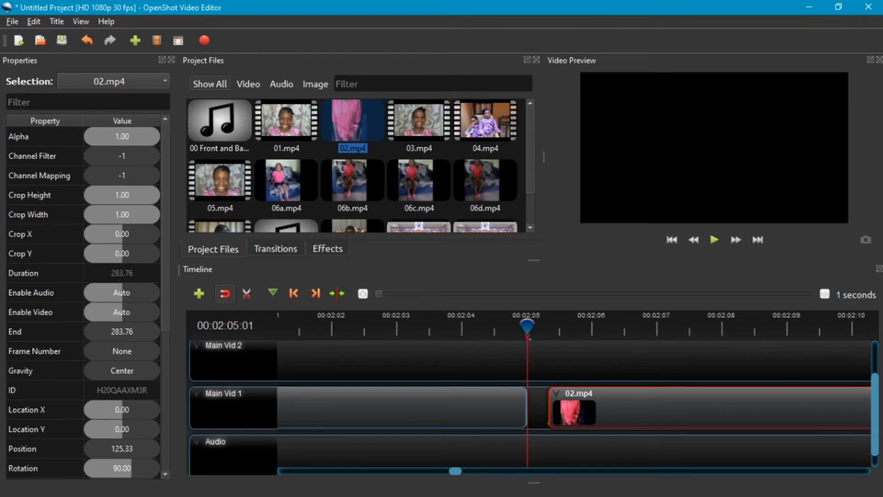
key("ctrl+Right")
key("ctrl+Right")
key("ctrl+Right")
key("ctrl+Right")
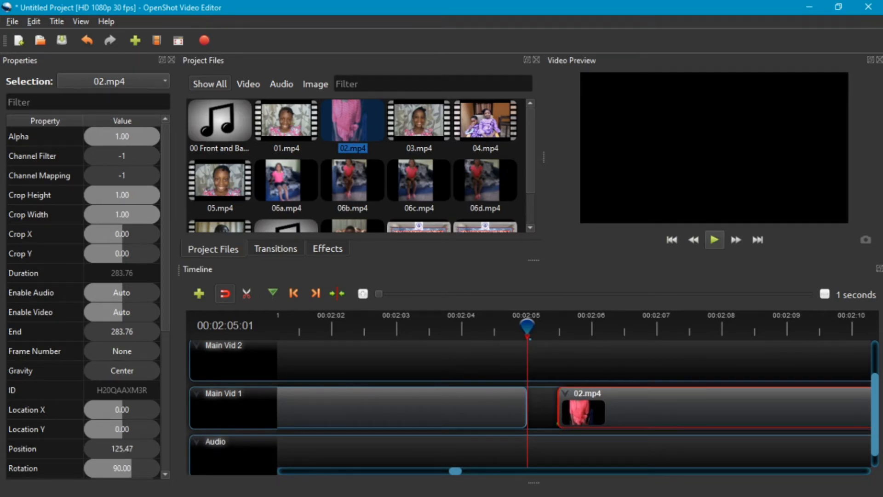
left_click(715, 239)
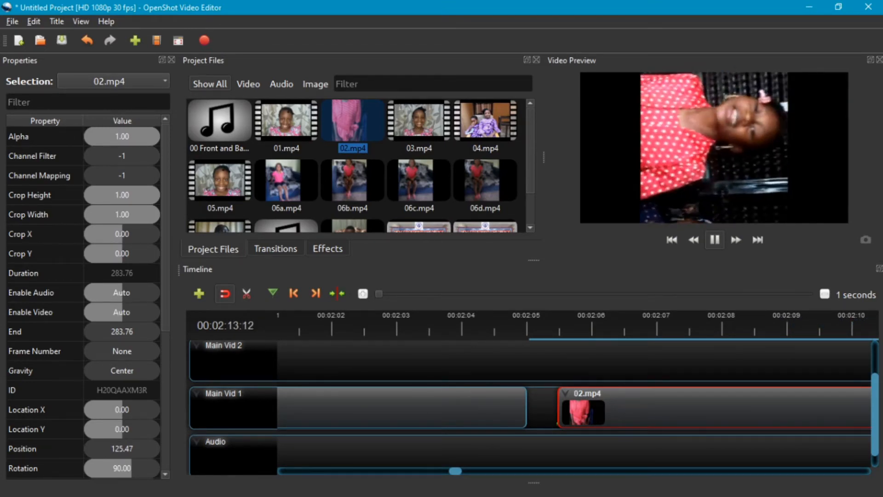
key("space")
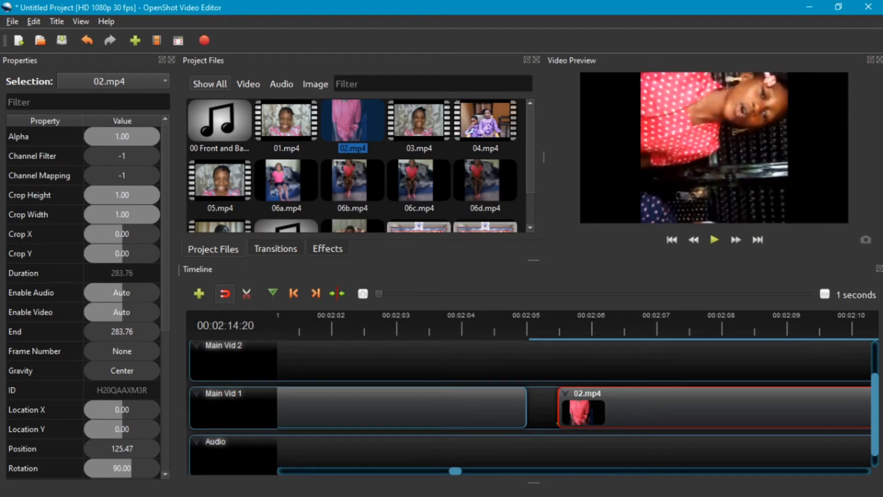
- Play and scrub the opening of 02.mp4, from the gap before it to 00:02:11:23, to examine where the picture turns sideways
left_click(541, 326)
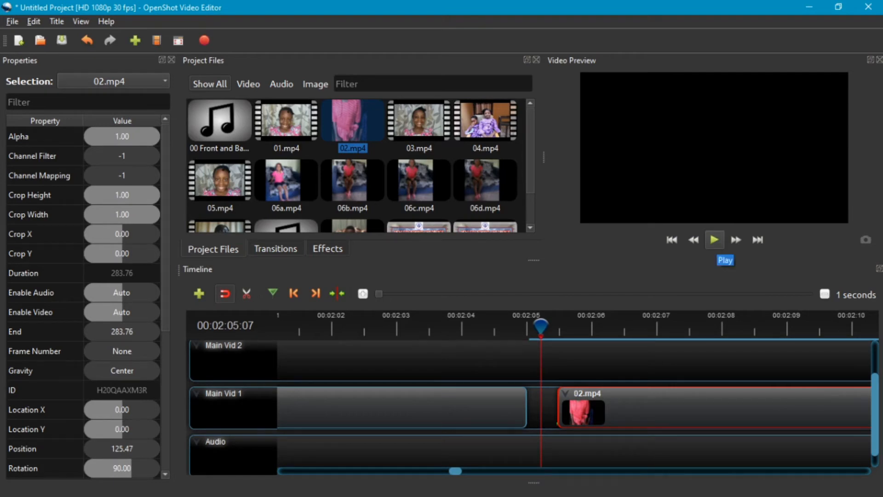
left_click(714, 240)
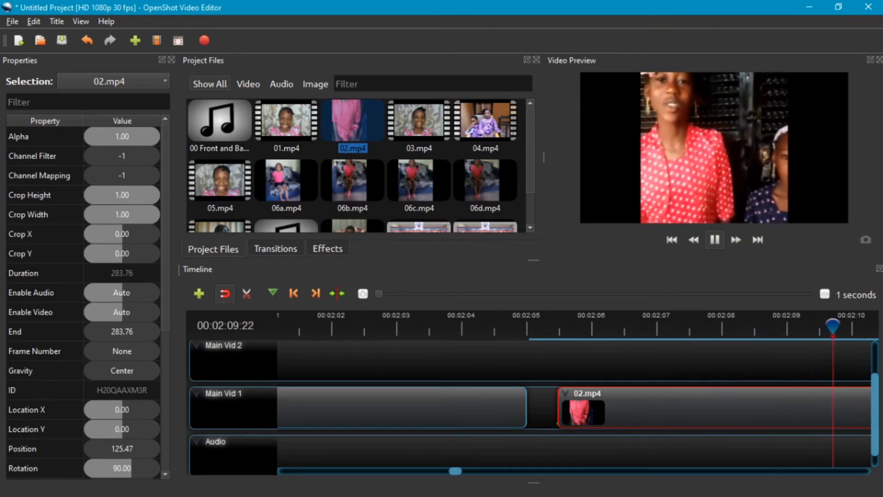
left_click(714, 240)
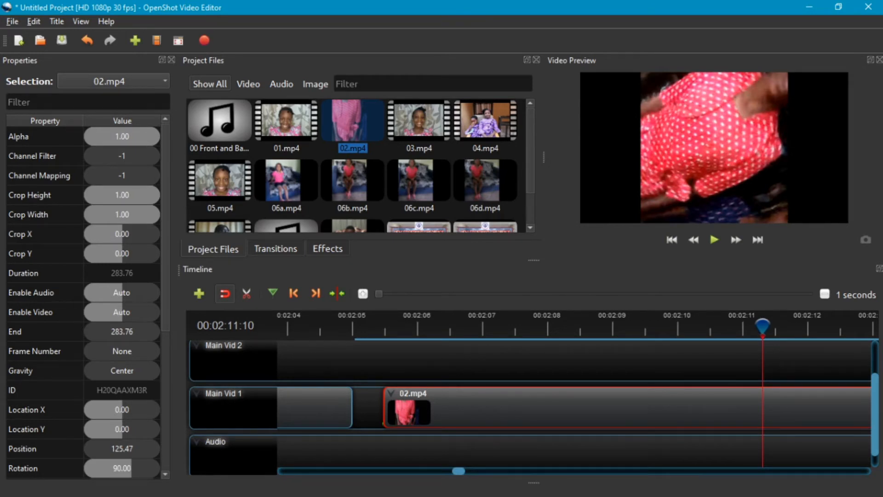
left_click(372, 327)
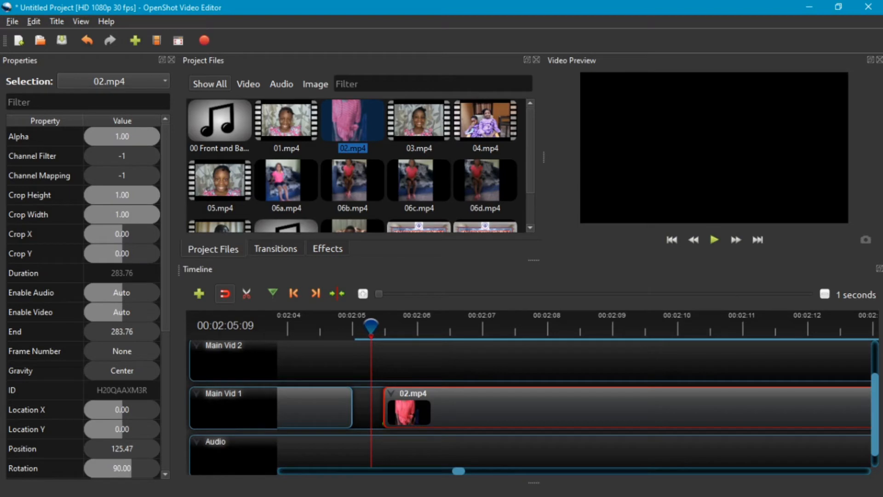
left_click_drag(372, 327, 384, 327)
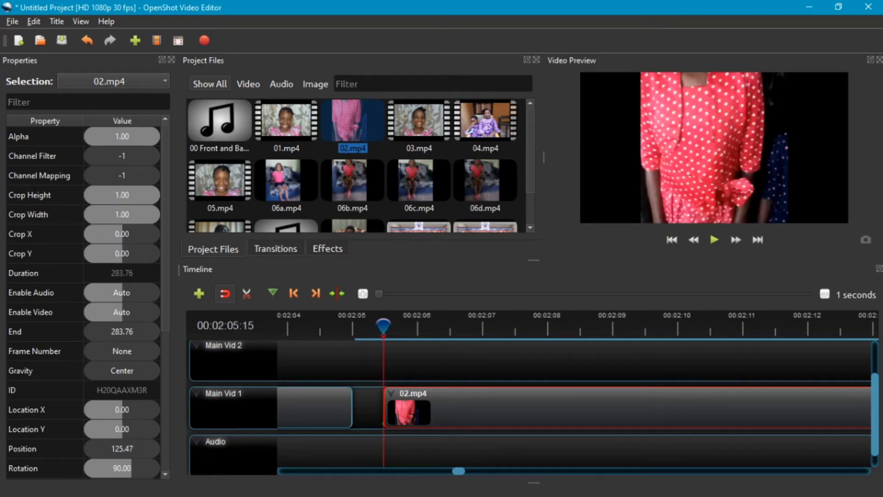
left_click_drag(384, 327, 721, 327)
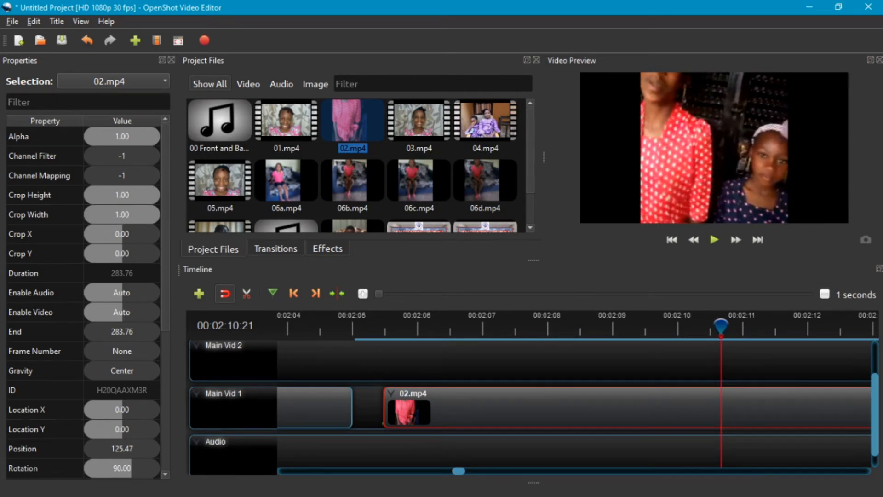
left_click_drag(721, 327, 791, 326)
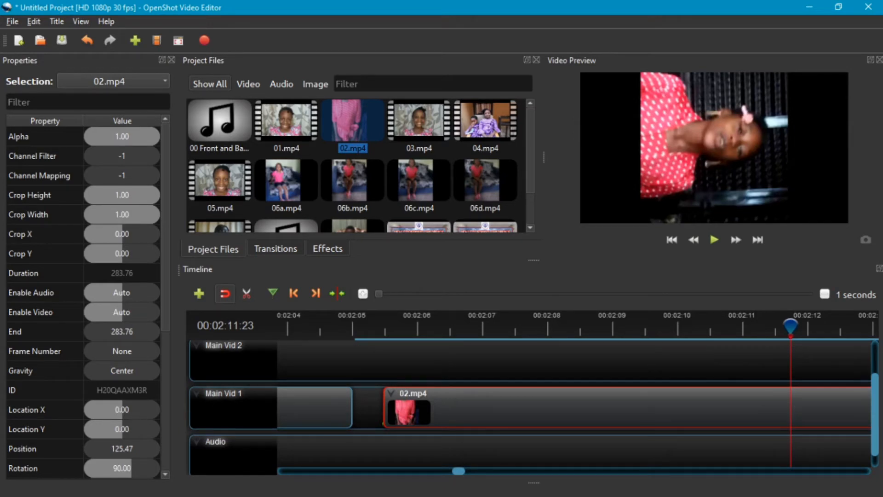
- Add a rotation keyframe of 90 degrees to the 02.mp4 clip at 00:02:10:16
left_click_drag(790, 326, 712, 326)
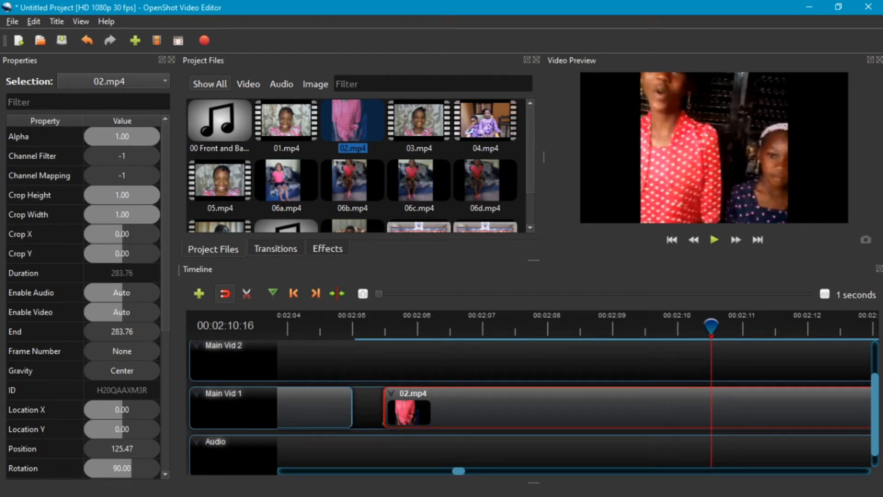
scroll(83, 294, "down", 2)
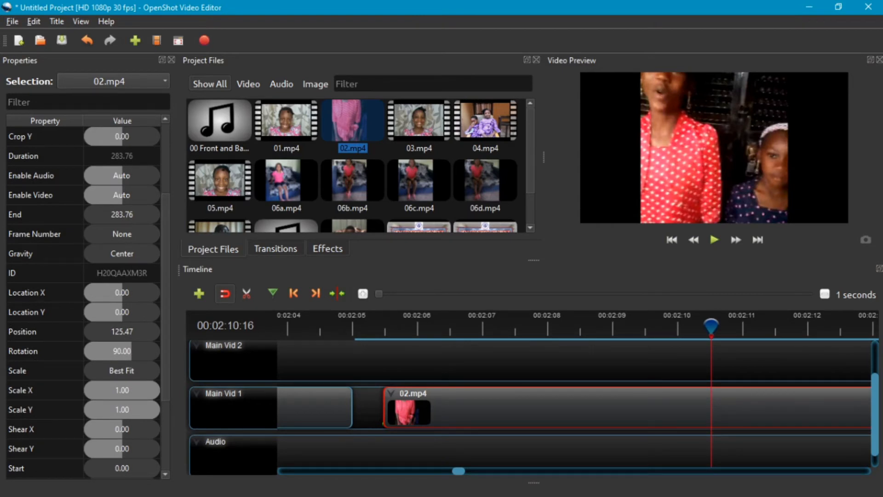
left_click(122, 351)
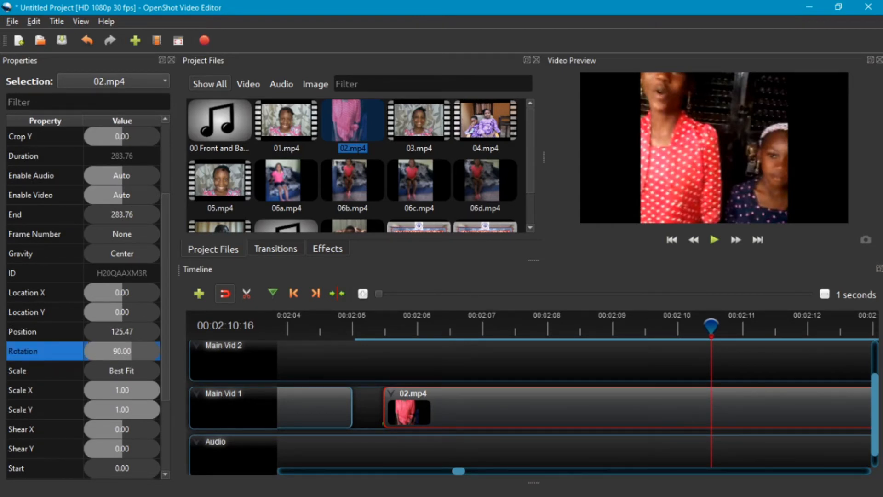
type("90")
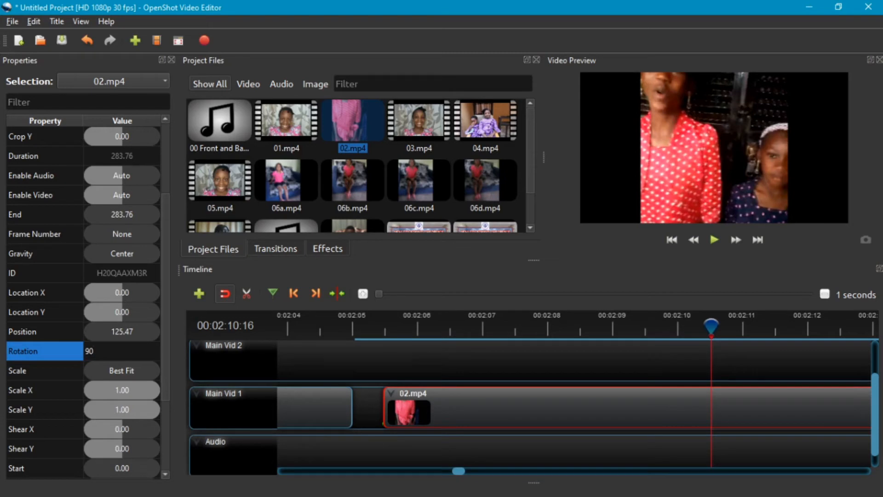
key("Return")
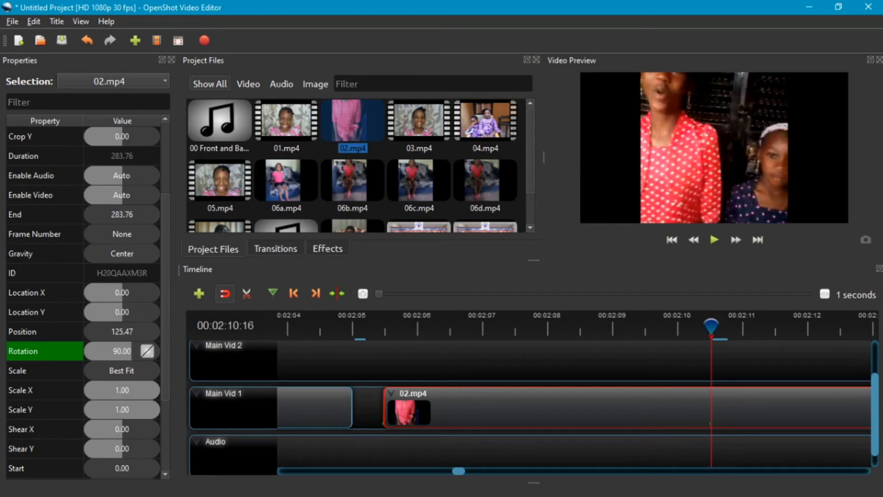
- Advance frame by frame to 00:02:11:24 and set the 02.mp4 clip's rotation to 0 there as a second keyframe
key("Right")
key("Right")
key("Right")
key("Right")
key("Right")
key("Right")
key("Right")
key("Right")
key("Right")
key("Right")
key("Right")
key("Right")
key("Right")
key("Right")
key("Right")
key("Right")
key("Right")
key("Right")
key("Right")
key("Right")
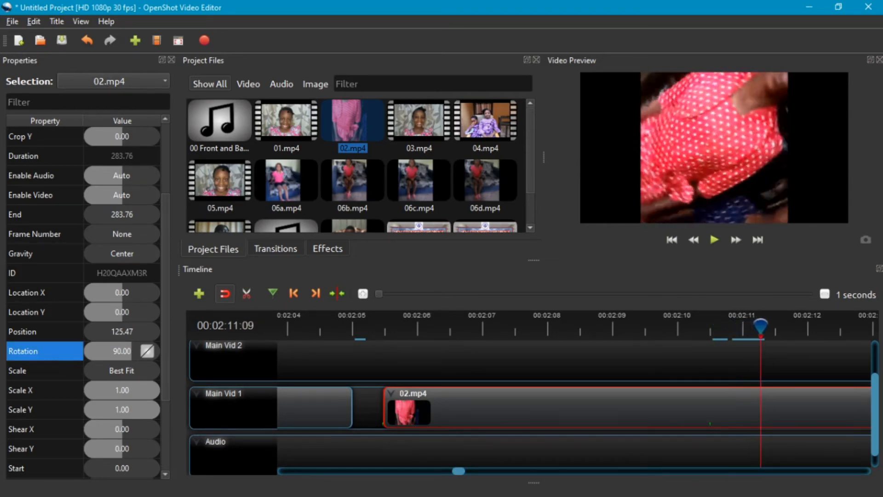
key("Right")
key("Right")
key("Right")
key("Right")
key("Right")
key("Right")
key("Right")
key("Right")
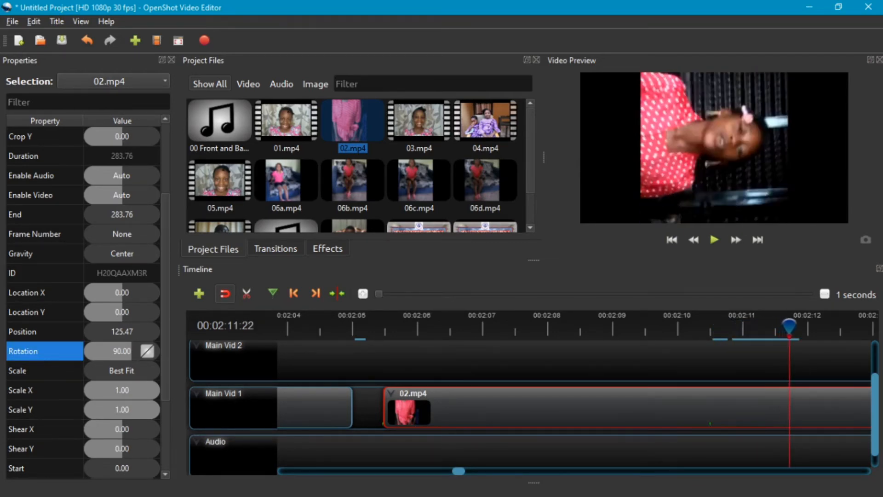
key("Right")
key("Right")
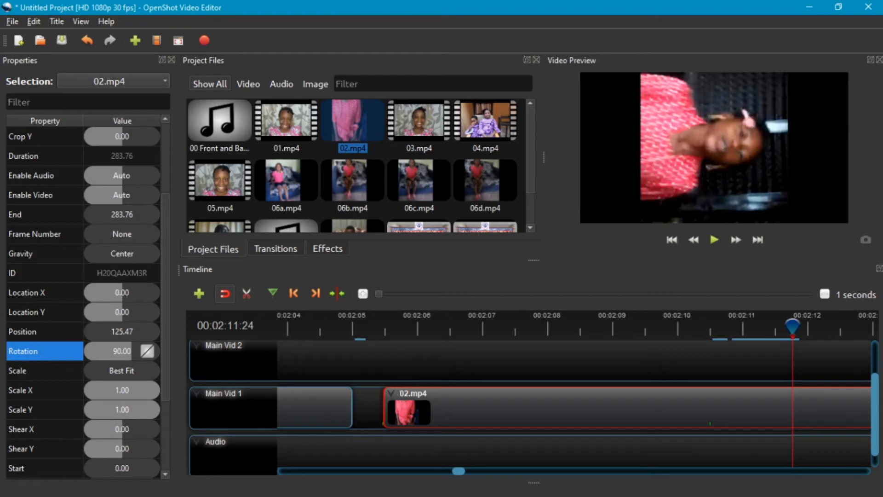
double_click(122, 351)
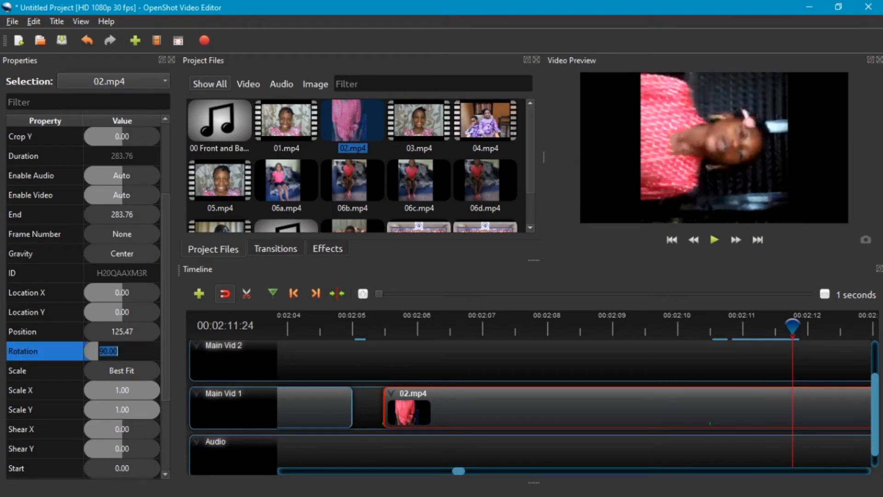
type("0")
key("Return")
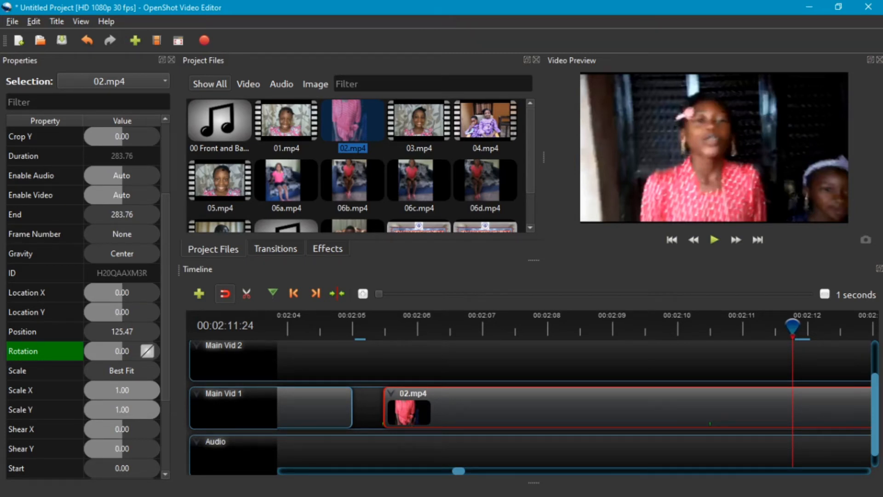
- Play the timeline from just before the 02.mp4 clip through its rotation change to check the animation
left_click(374, 326)
key("space")
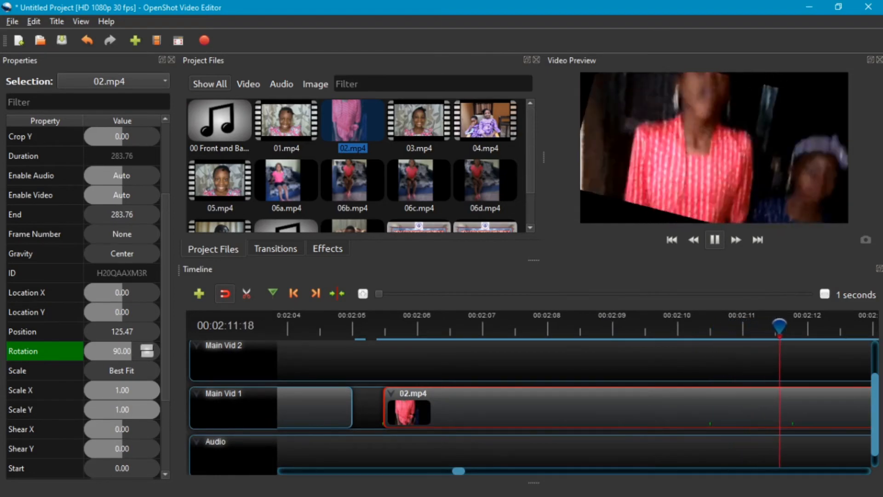
key("space")
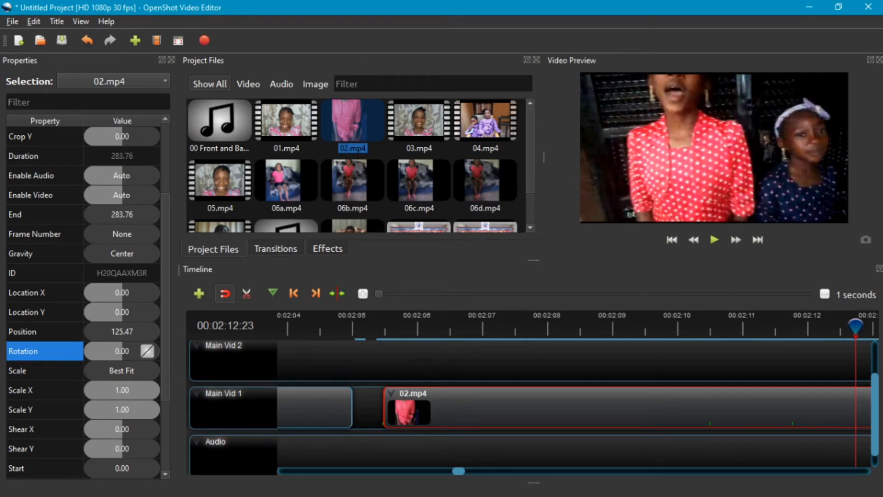
- Place the playhead on the rotation keyframe at the start of 02.mp4, at 00:02:05:15
left_click(380, 326)
key("Right")
key("Right")
key("Right")
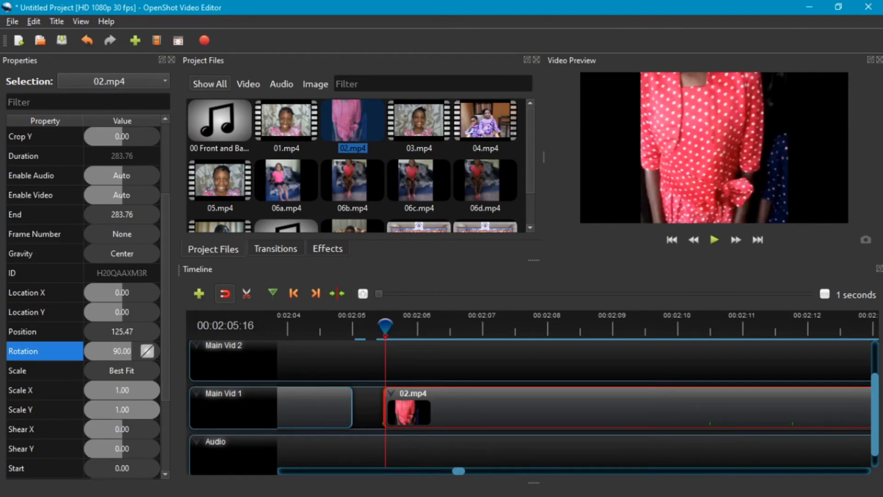
key("Left")
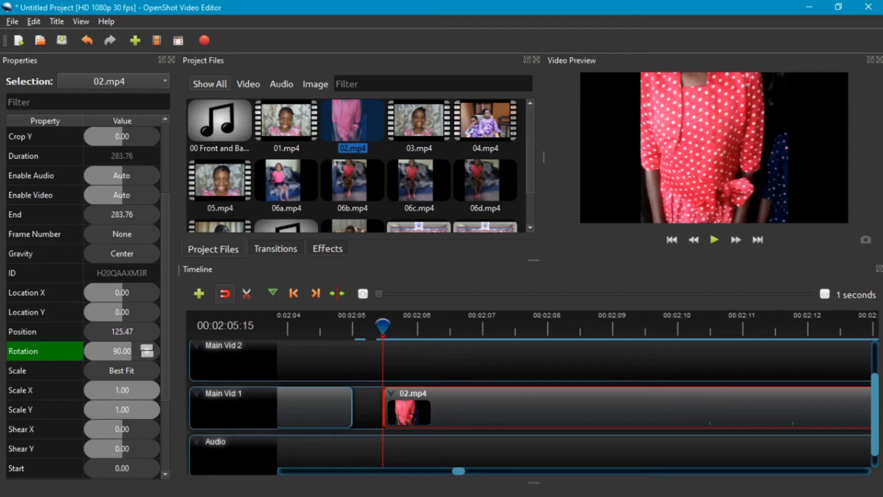
- Set both Scale X and Scale Y of 02.mp4 to 0.65 at the clip's start
left_click(122, 390)
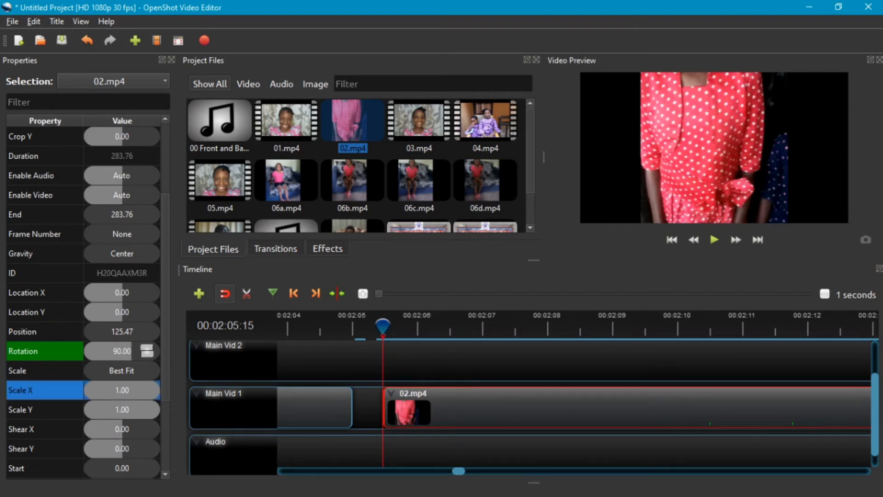
type("0.65")
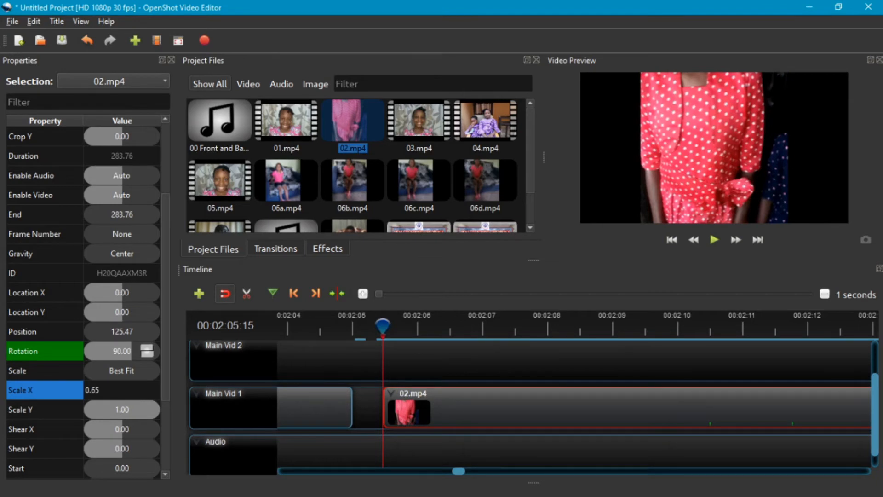
key("Return")
left_click(122, 410)
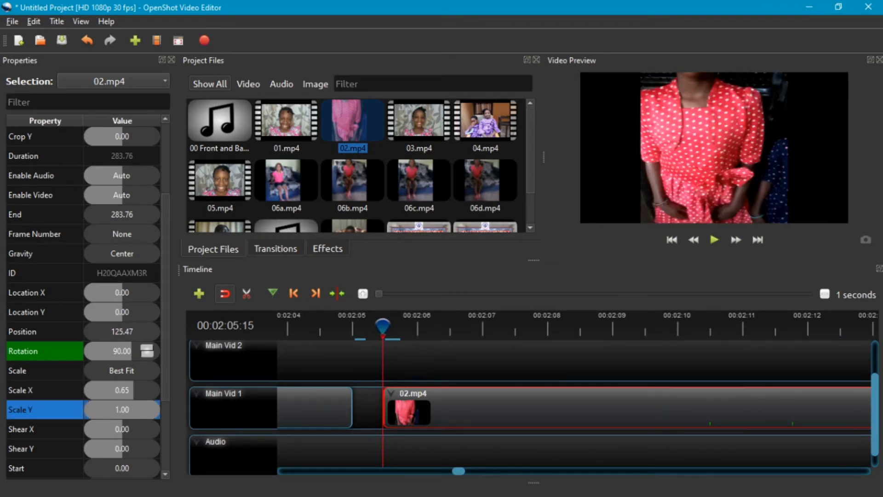
type("0.65")
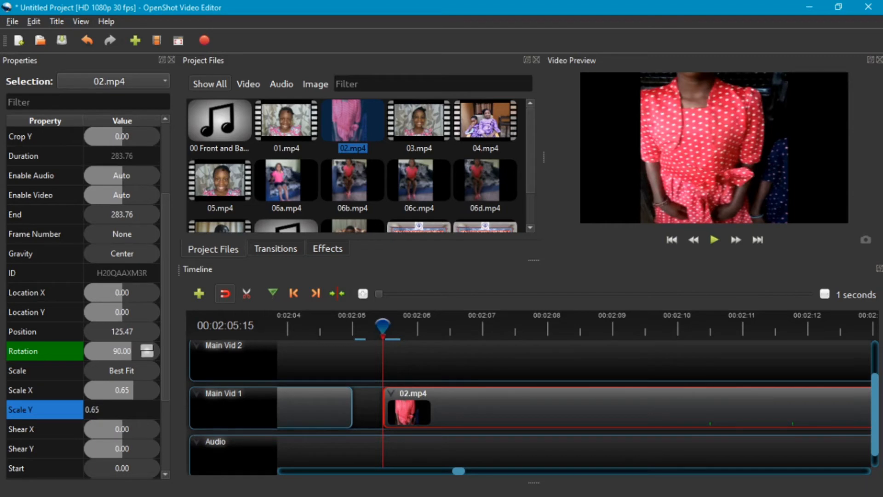
key("Return")
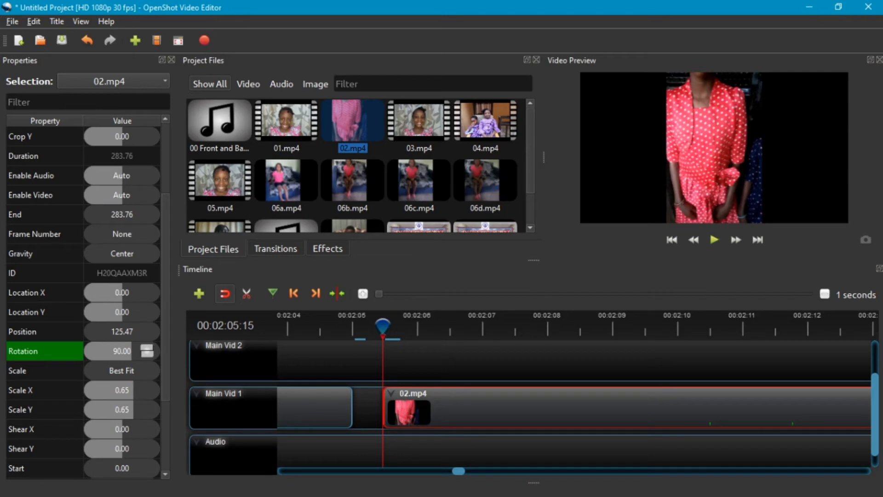
- Reduce both Scale X and Scale Y of 02.mp4 to 0.58 at the clip's start
mouse_move(134, 390)
left_mouse_down()
mouse_move(111, 390)
mouse_move(129, 390)
left_mouse_up()
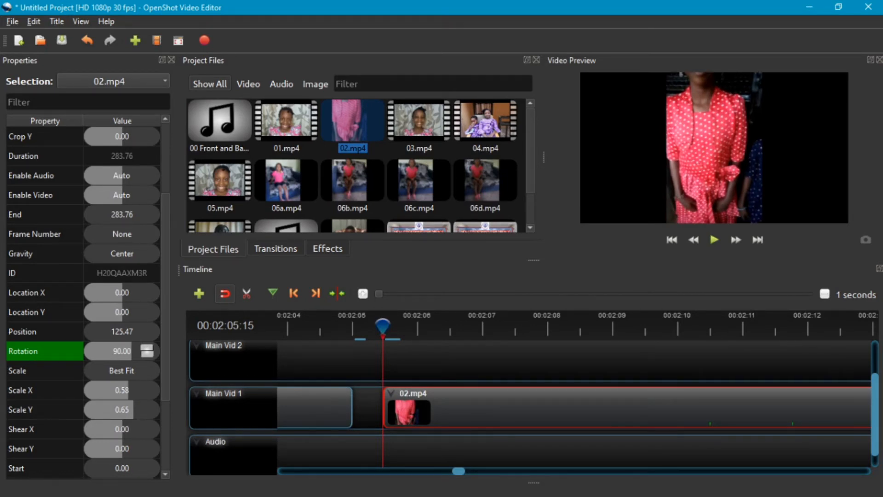
left_click(129, 391)
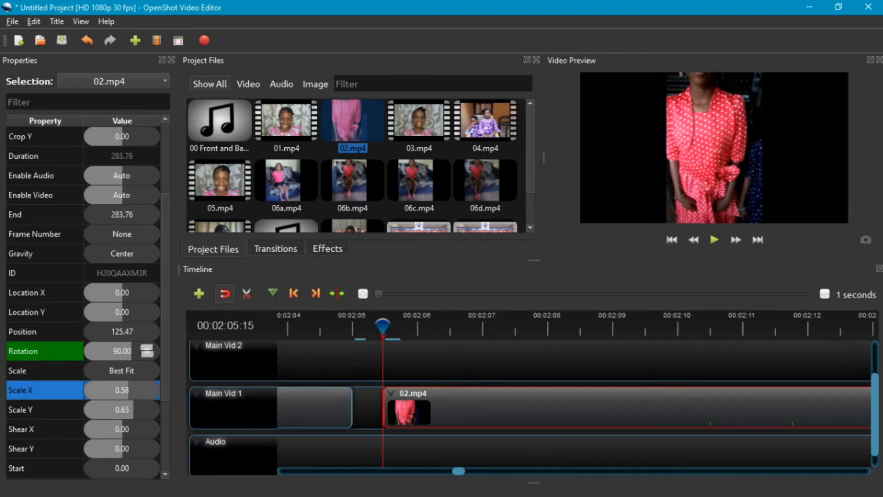
type("0.58")
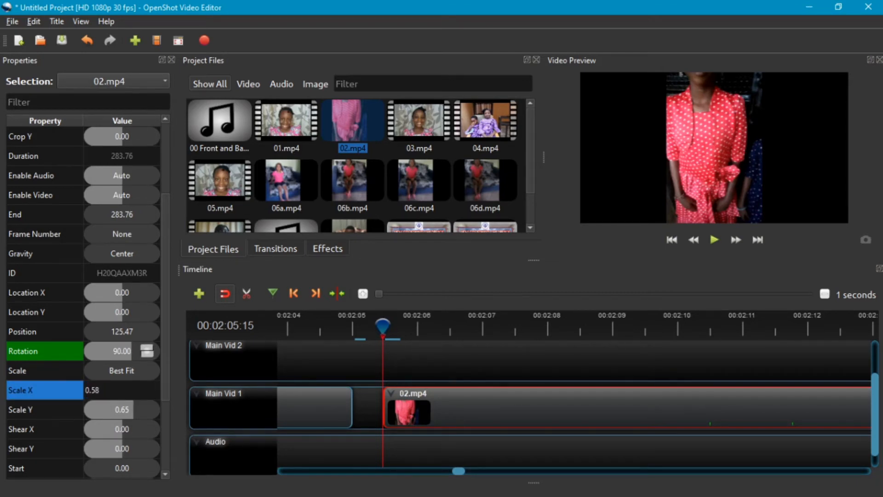
key("Tab")
type("0.58")
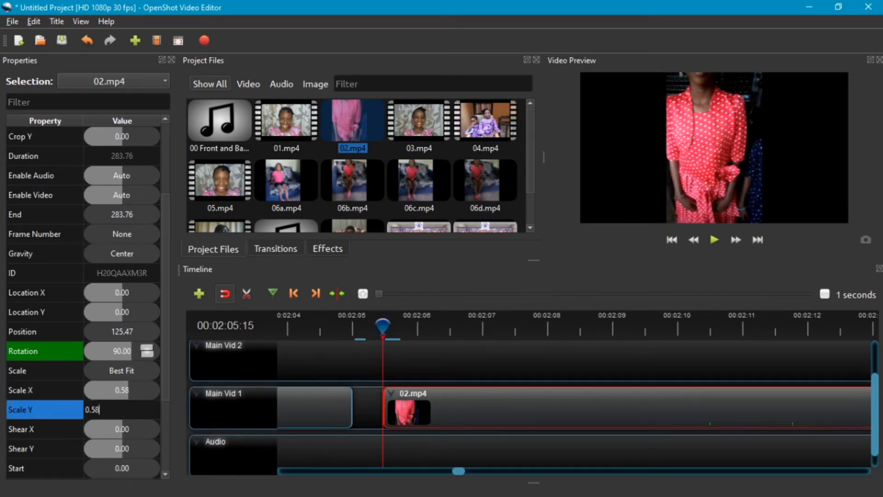
key("Return")
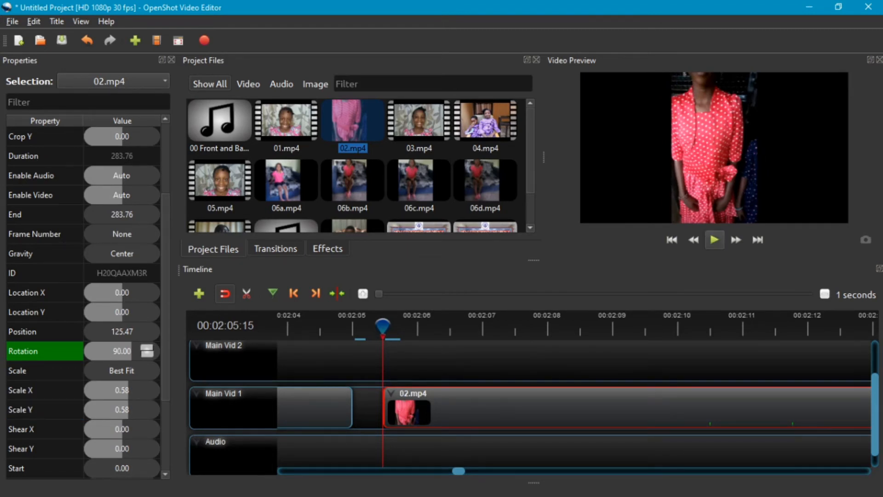
- Preview the opening of 02.mp4, and slice the clip at 00:02:06:30, keeping only the right side
left_click(714, 239)
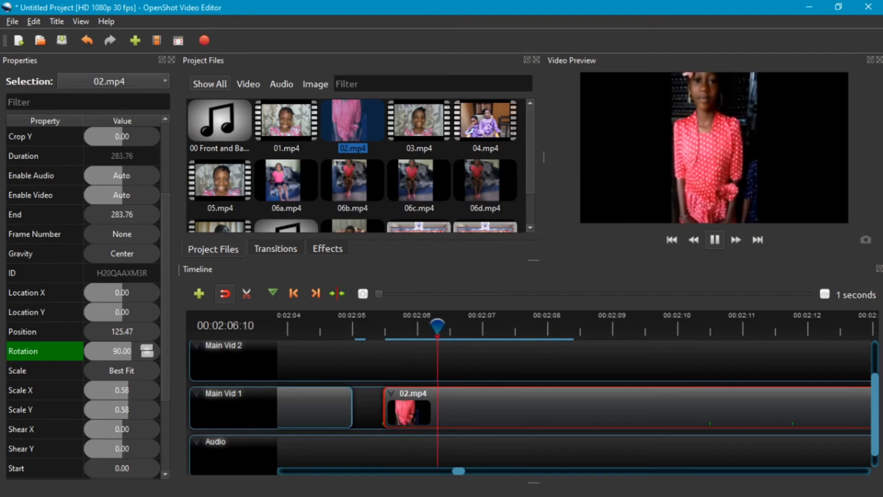
key("space")
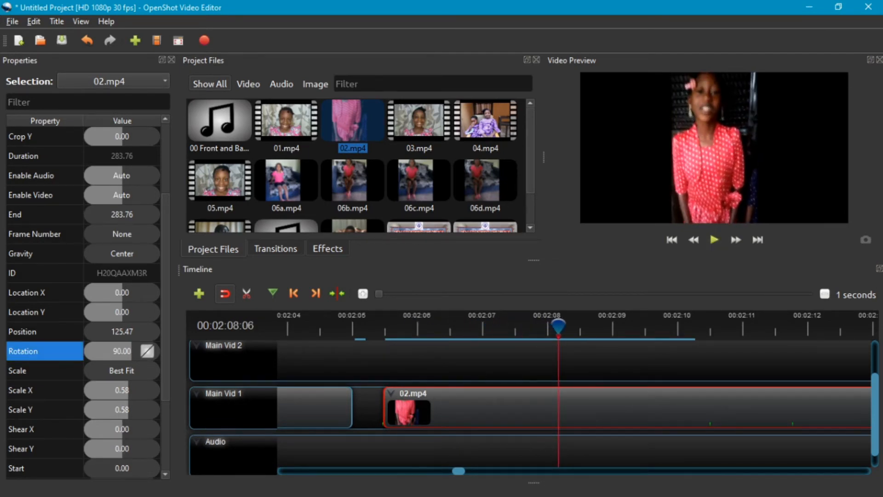
left_click_drag(558, 326, 479, 327)
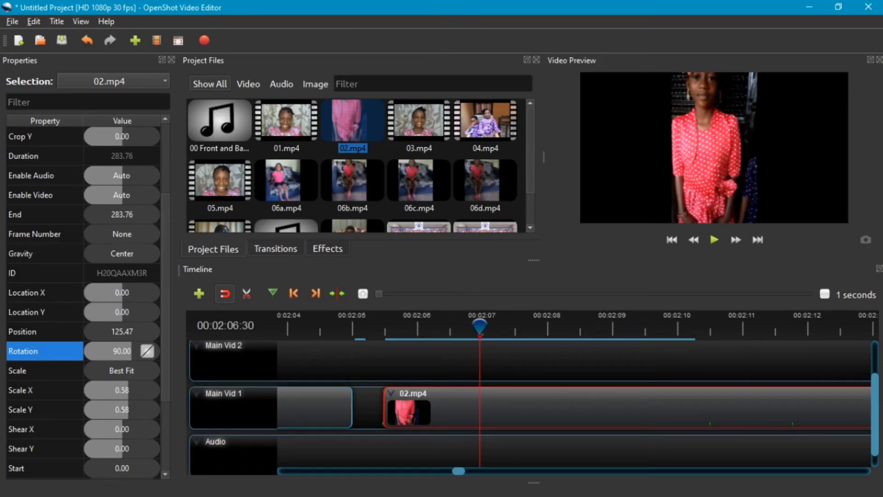
right_click(472, 405)
mouse_move(501, 334)
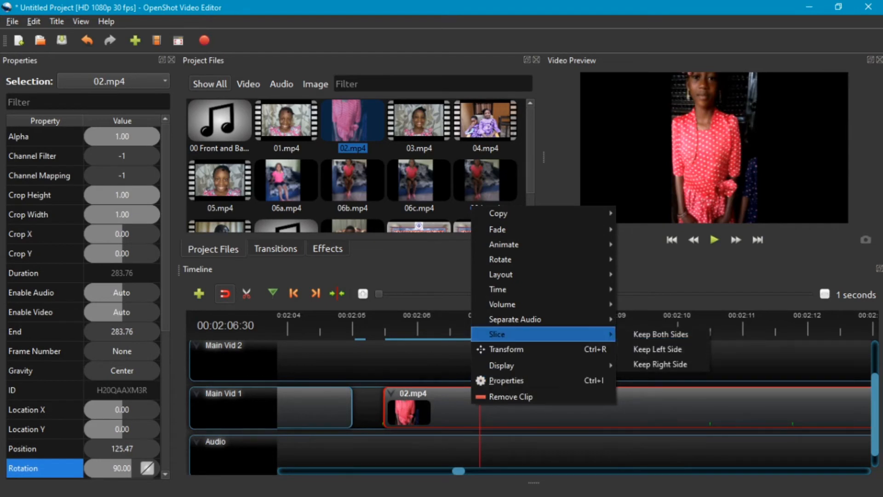
left_click(662, 363)
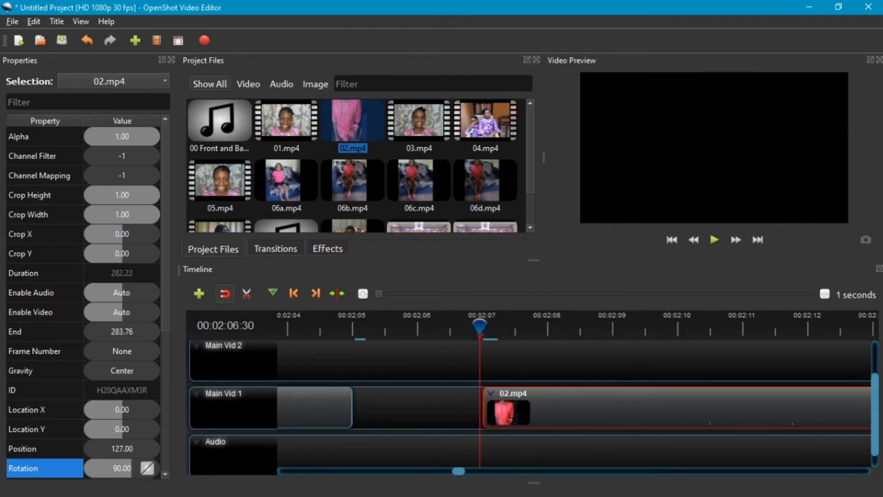
- Preview the trimmed 02.mp4 clip and move it earlier on Main Vid 1 to position 125.20
left_click(715, 239)
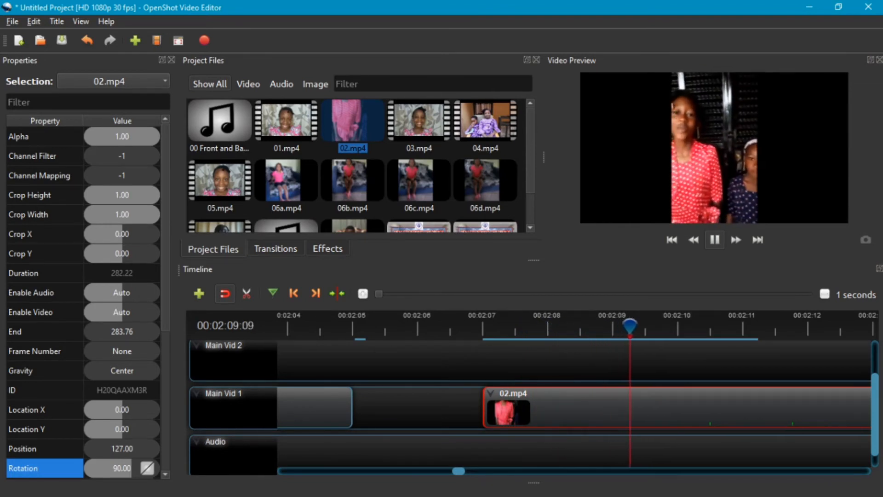
left_click(715, 239)
left_click_drag(575, 409, 458, 409)
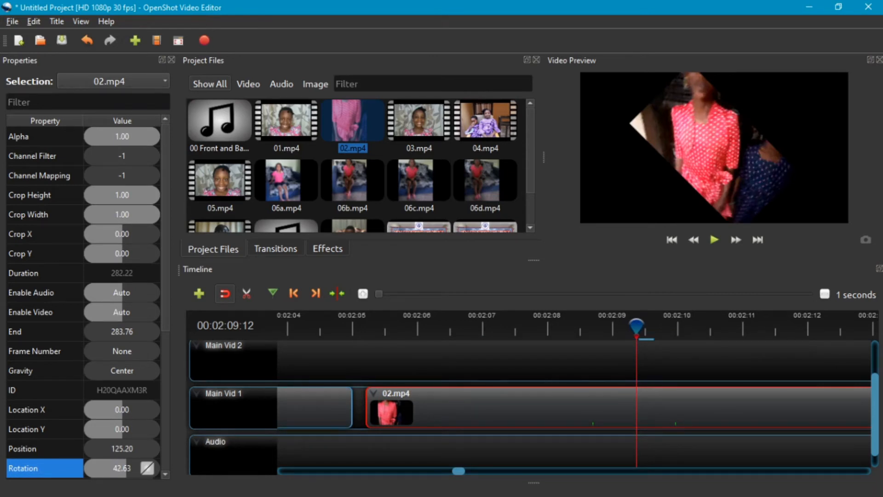
- Play the moved 02.mp4 clip from its start through the rotation to check the scaling
left_click(362, 328)
key("space")
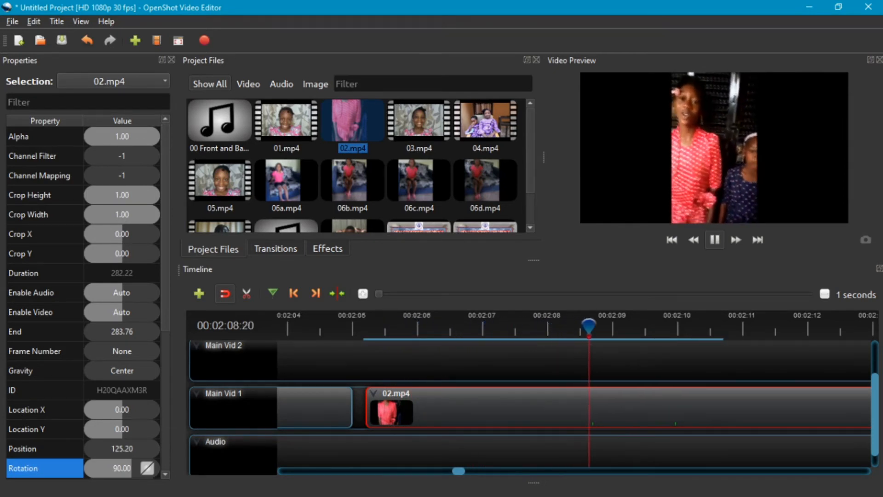
key("space")
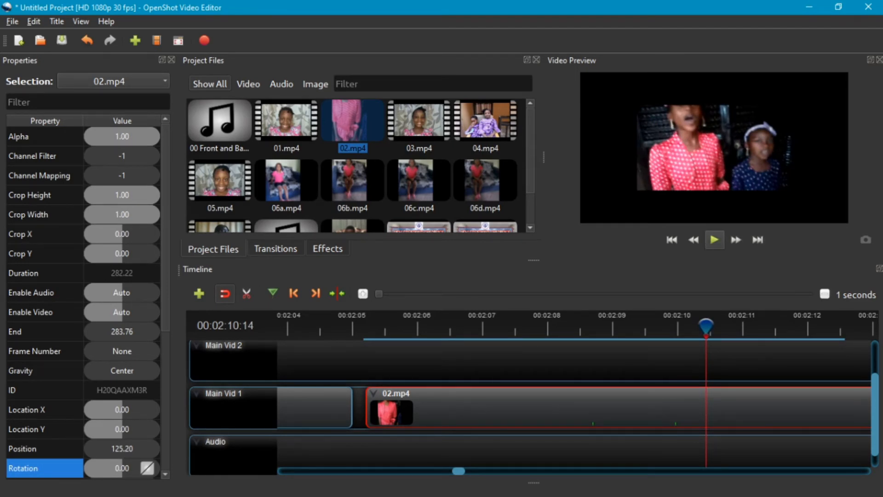
- Step the playhead back frame by frame to the keyframe where the rotation starts, at 00:02:08:22
key("Left")
key("Left")
key("Left")
key("Left")
key("Left")
key("Left")
key("Left")
key("Left")
key("Left")
key("Left")
key("Left")
key("Left")
key("Left")
key("Left")
key("Left")
key("Left")
key("Left")
key("Left")
key("Left")
key("Left")
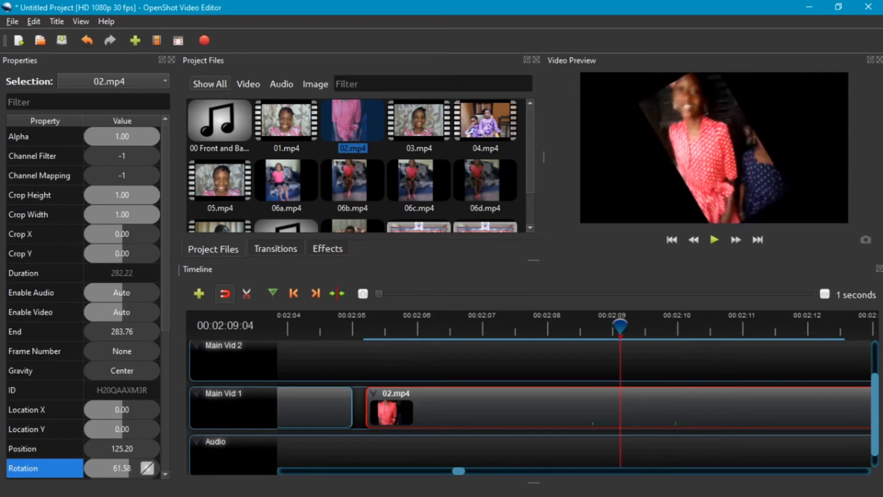
key("Left")
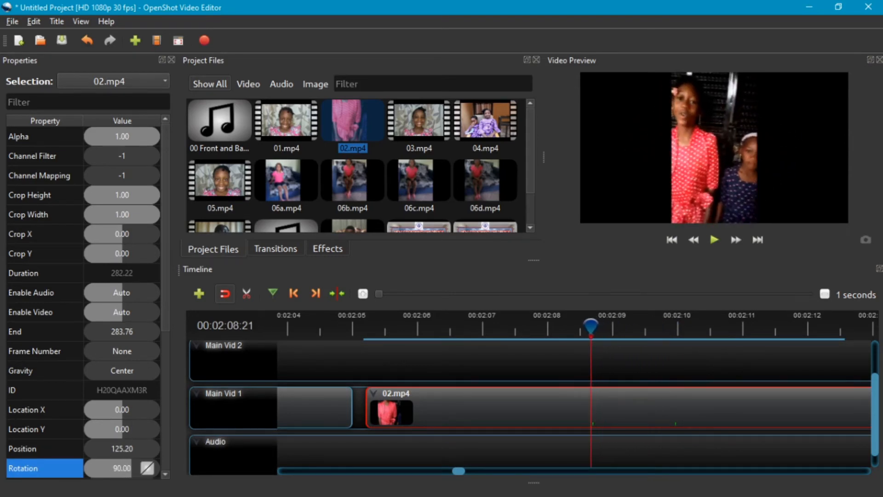
key("Right")
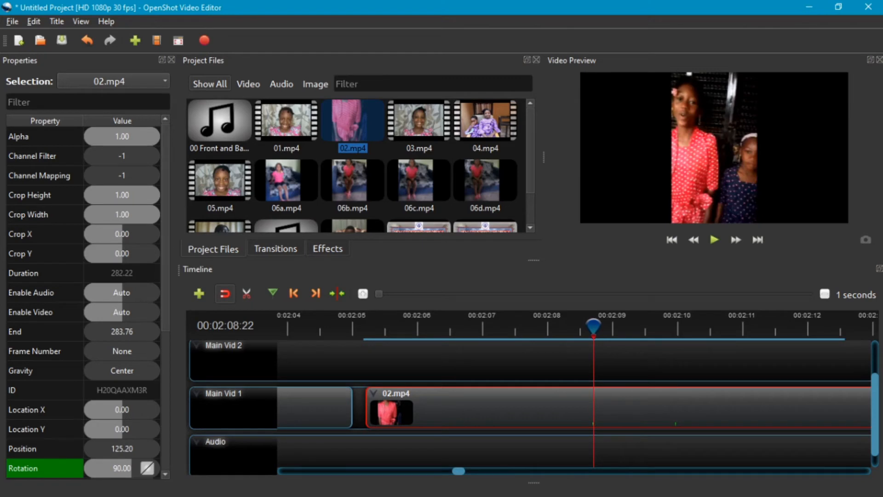
- Add Scale X and Scale Y keyframes of 0.58 to 02.mp4 where the rotation starts
scroll(83, 299, "down", 3)
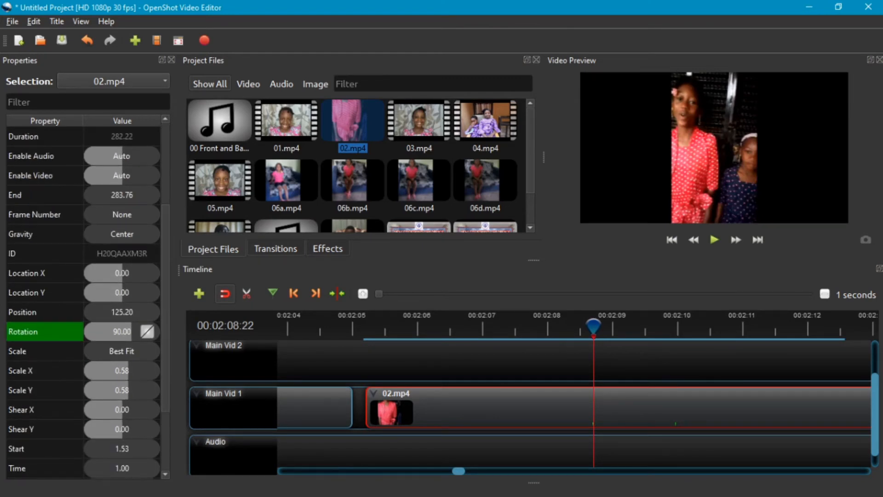
left_click(122, 371)
type(".58")
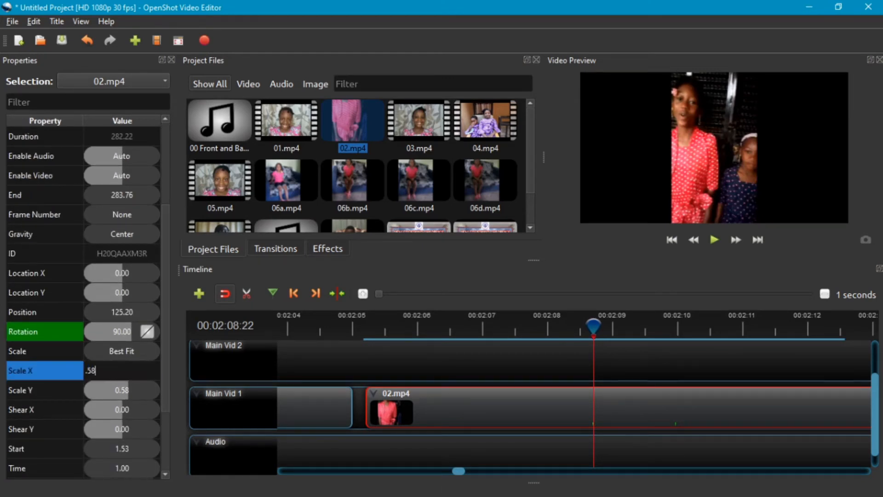
key("Return")
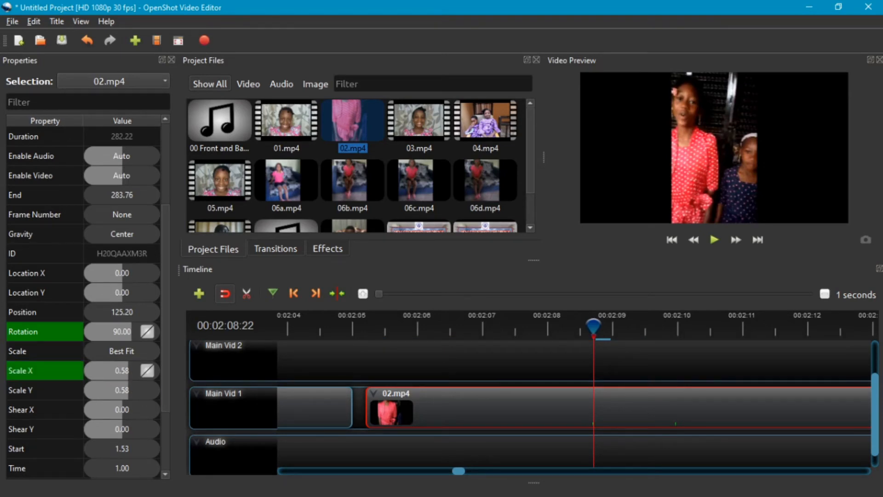
left_click(121, 390)
type(".58")
key("Return")
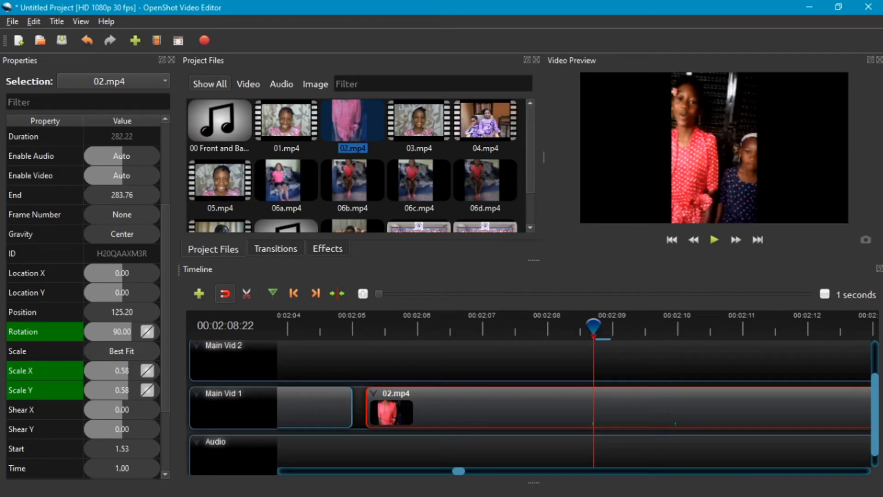
- At the rotation's end keyframe, 00:02:09:30, set both Scale X and Scale Y of 02.mp4 to 1
mouse_move(593, 326)
left_mouse_down()
mouse_move(539, 325)
mouse_move(593, 326)
left_mouse_up()
left_click_drag(594, 325, 676, 326)
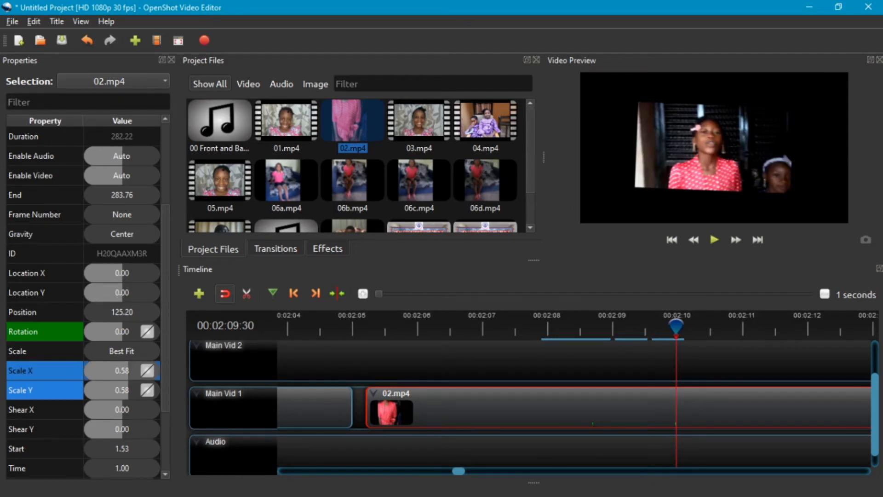
left_click_drag(122, 370, 169, 371)
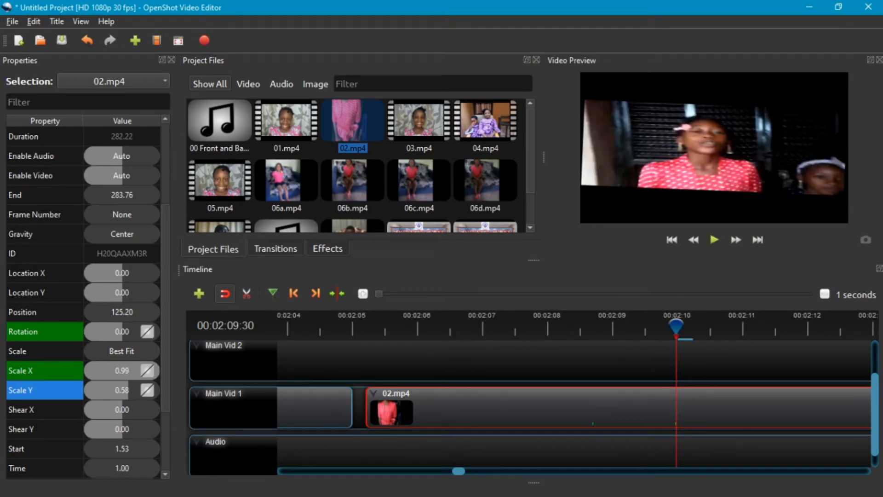
left_click(122, 371)
double_click(122, 370)
type("1")
key("Return")
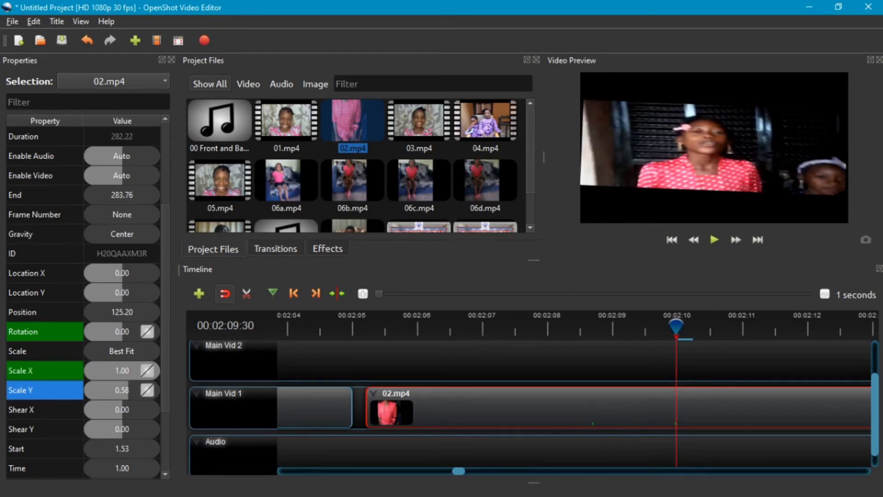
double_click(122, 390)
type("1")
key("Return")
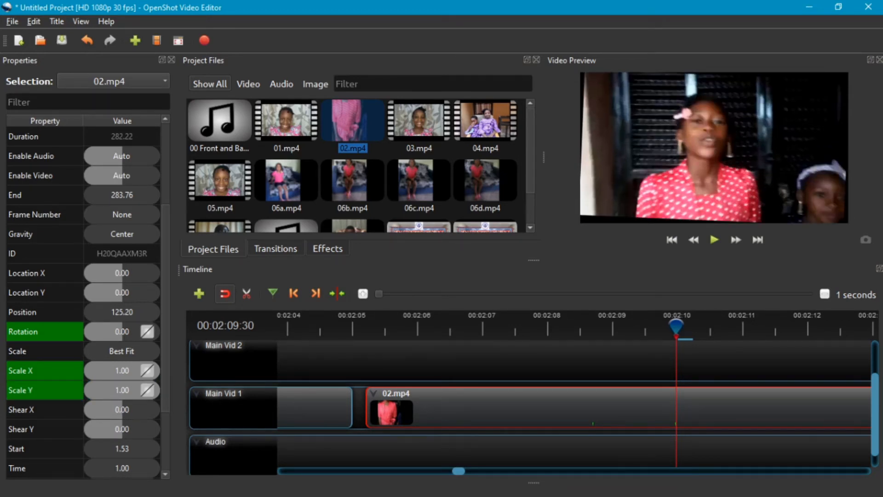
- Play 02.mp4 through the rotation from just before its first keyframe, and again from about 00:02:06:17, to check the scaling
left_click(579, 327)
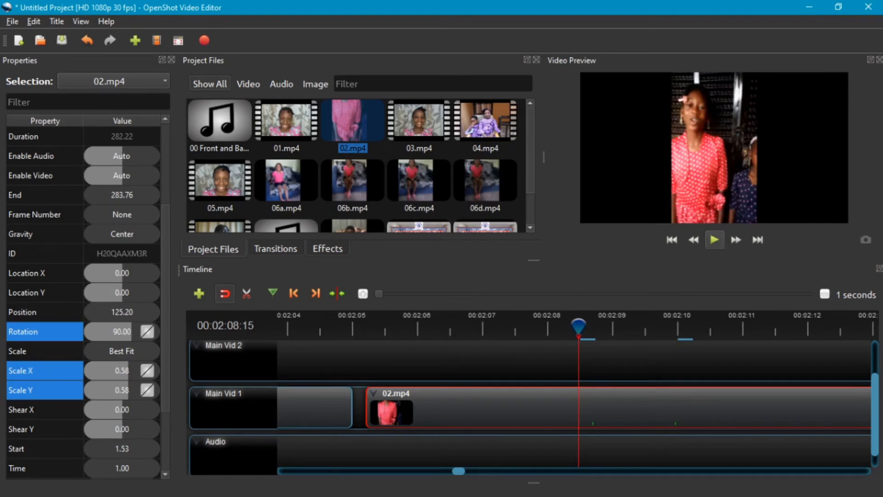
left_click(715, 239)
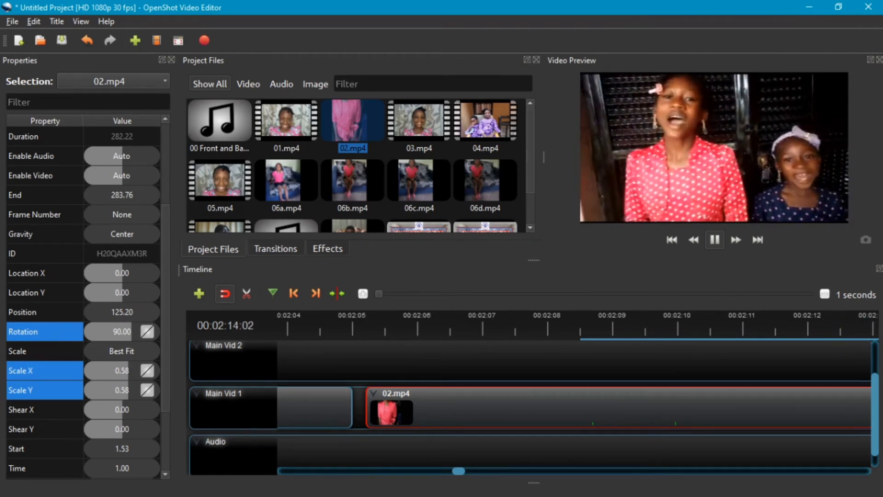
key("space")
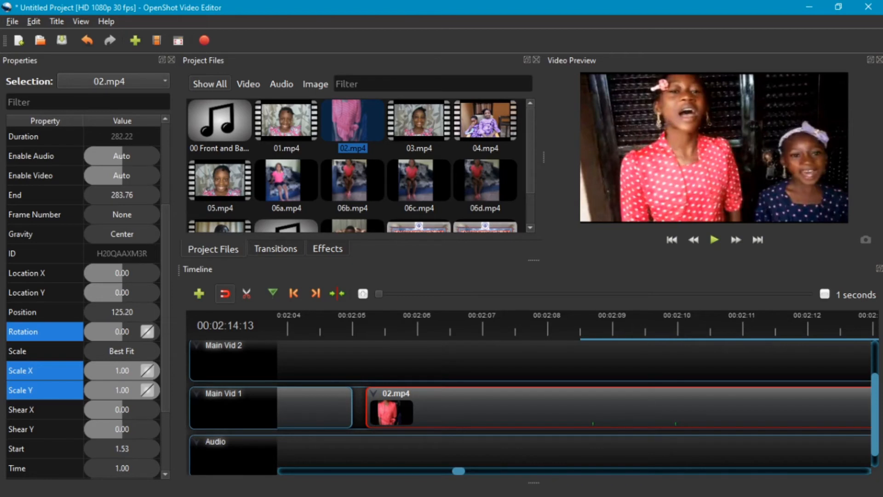
left_click(452, 325)
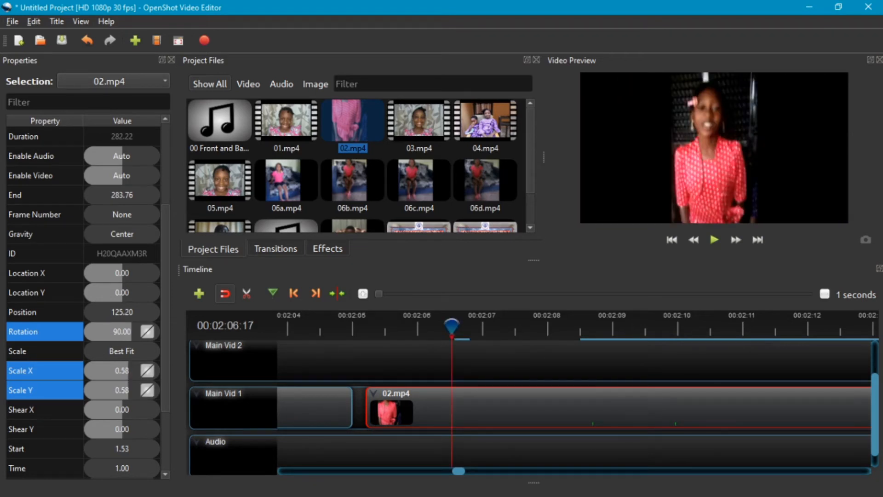
key("space")
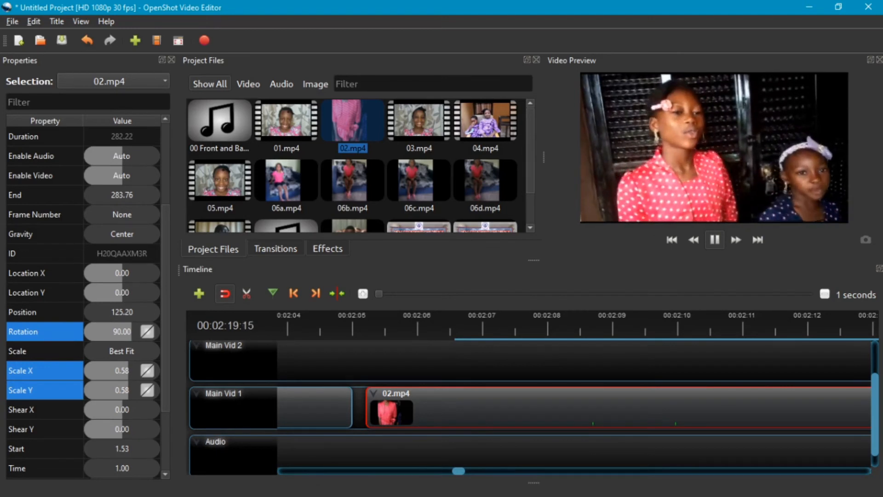
key("space")
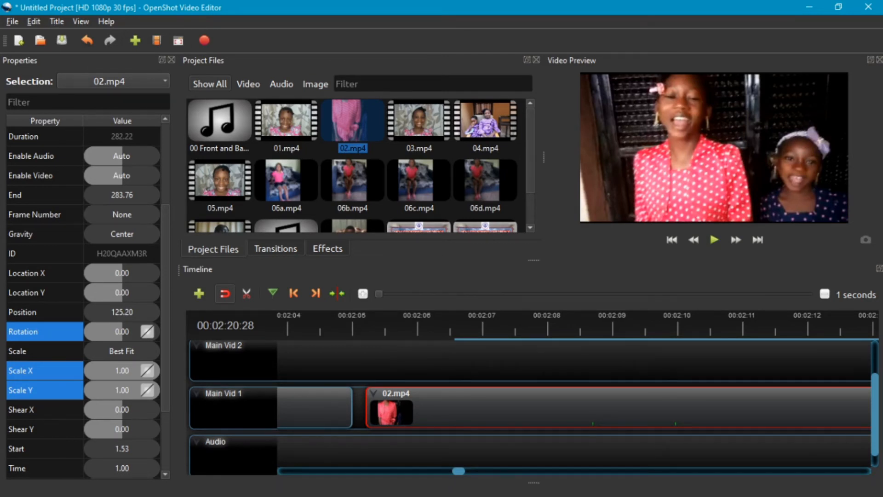
- Apply the start-of-clip Edge to Center animation Bottom to Center to 02.mp4
right_click(386, 402)
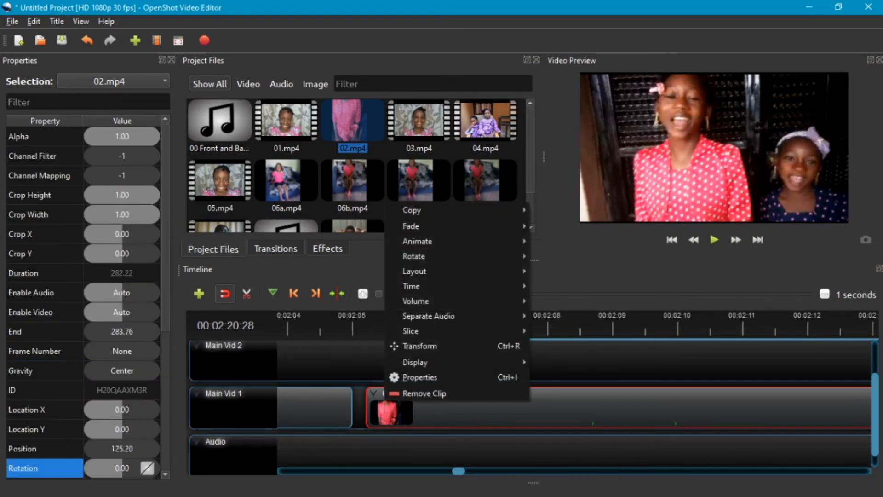
mouse_move(437, 241)
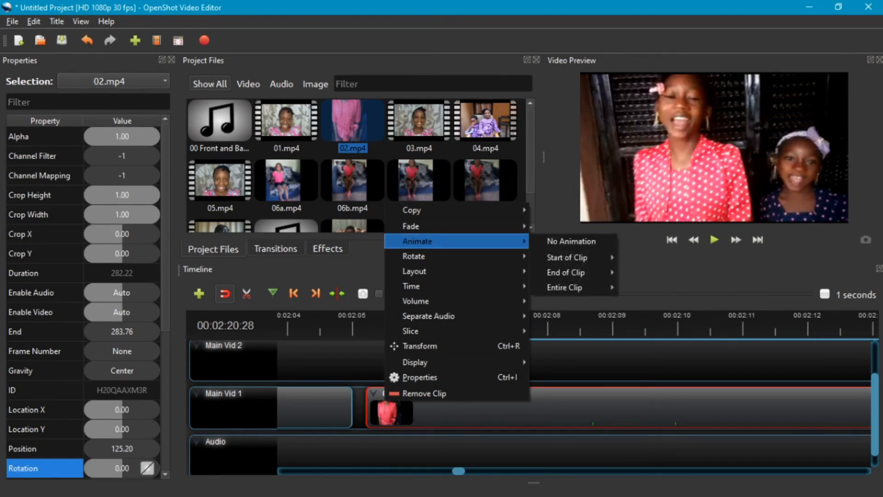
mouse_move(567, 257)
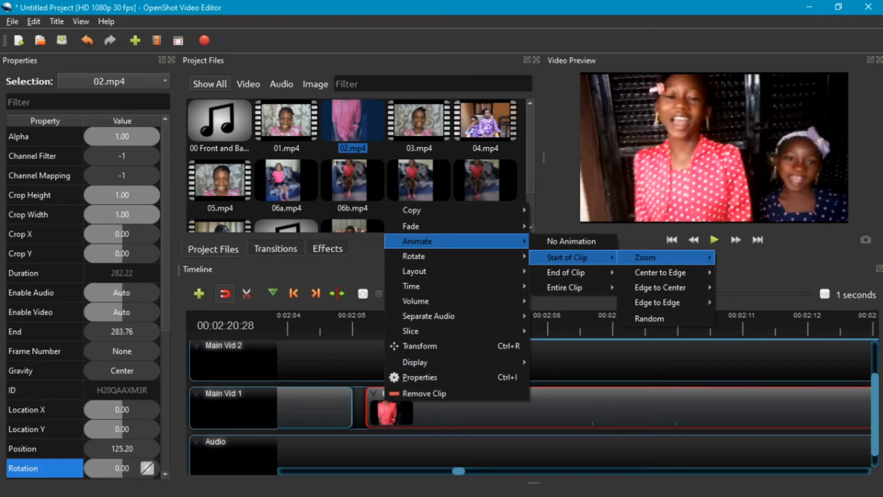
mouse_move(645, 257)
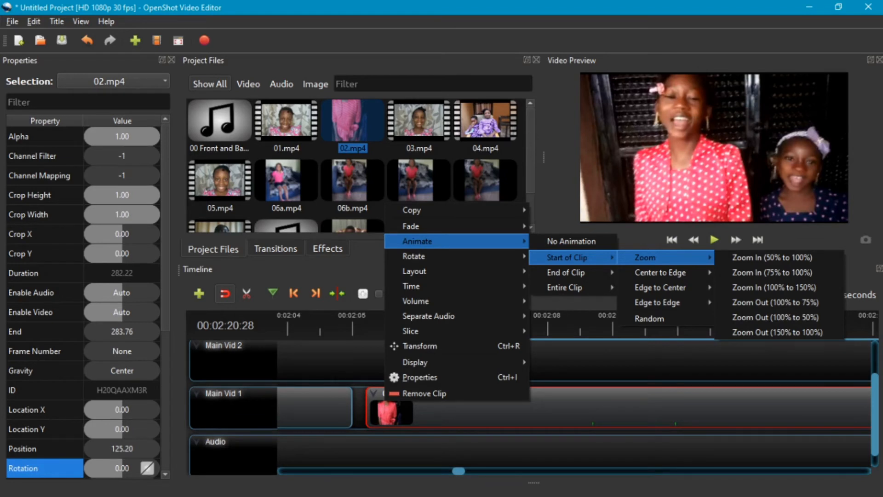
mouse_move(660, 287)
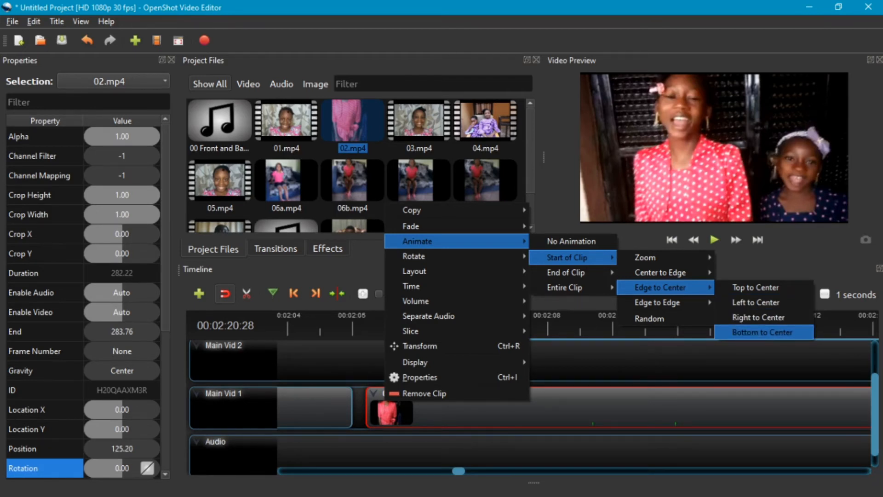
key("Return")
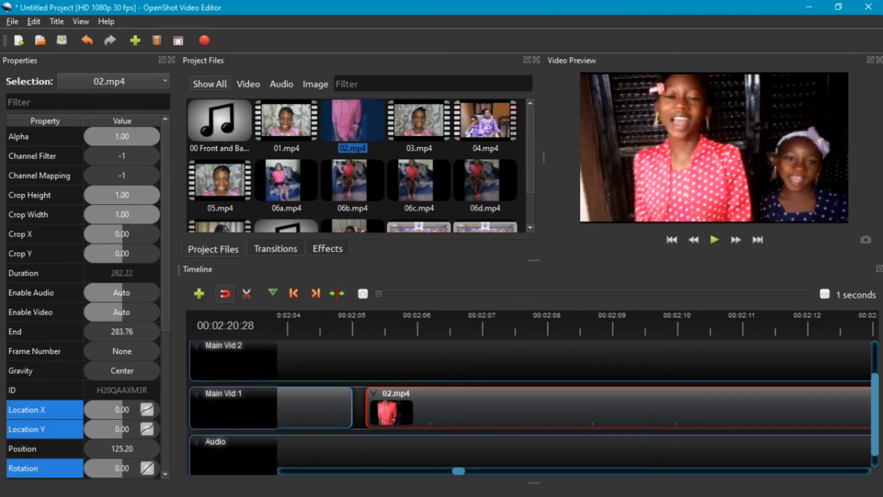
- Play the change from 01.mp4 to 02.mp4 twice, from 00:02:04:24 and 00:02:04:29, to check the entrance animation
left_click(354, 328)
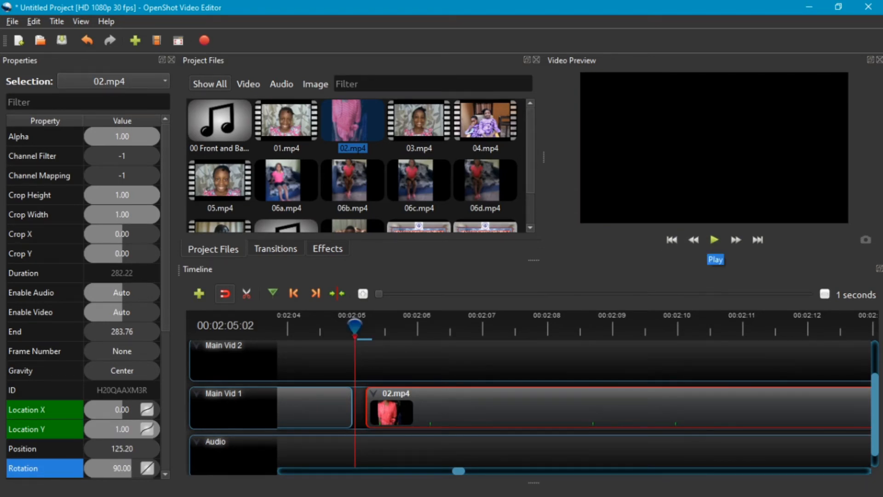
scroll(83, 299, "down", 3)
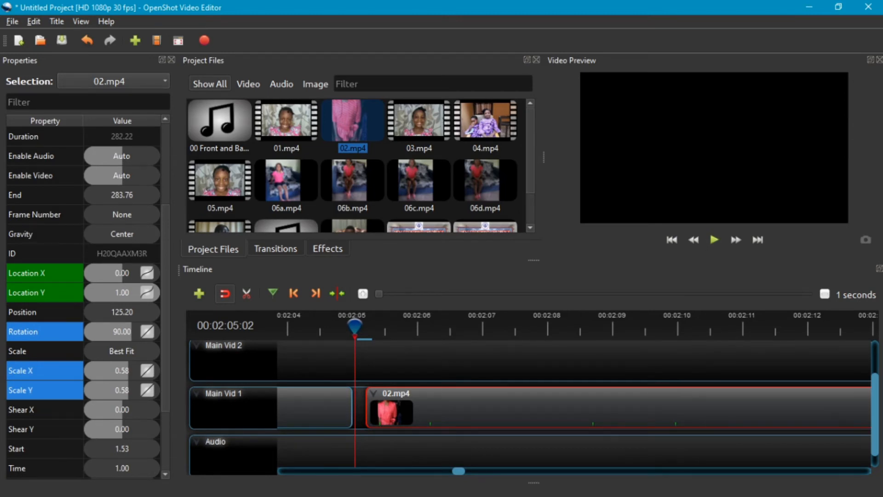
left_click_drag(355, 326, 339, 326)
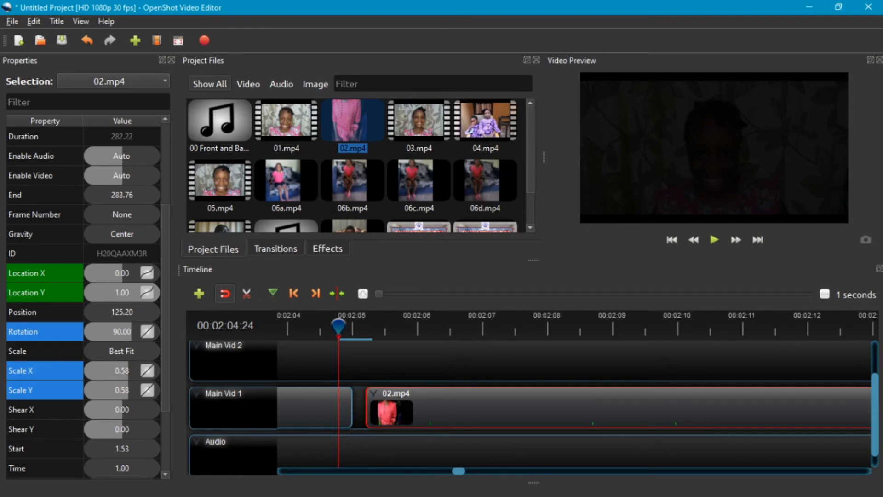
key("space")
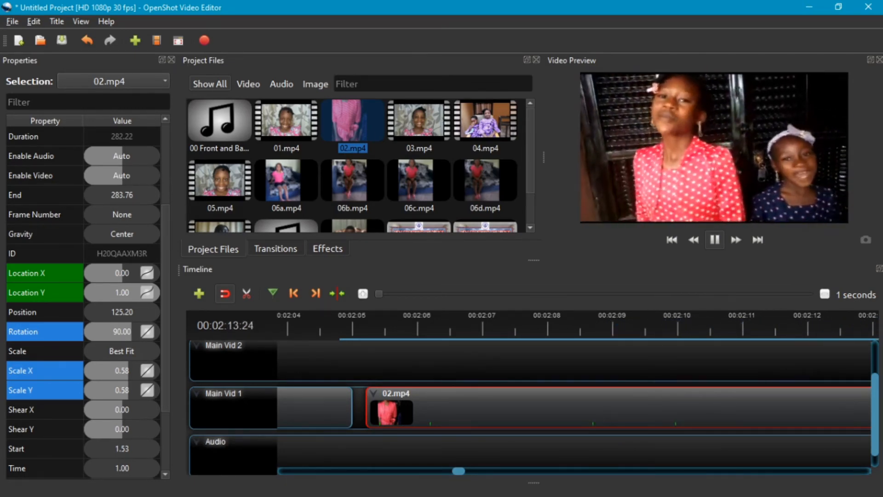
key("space")
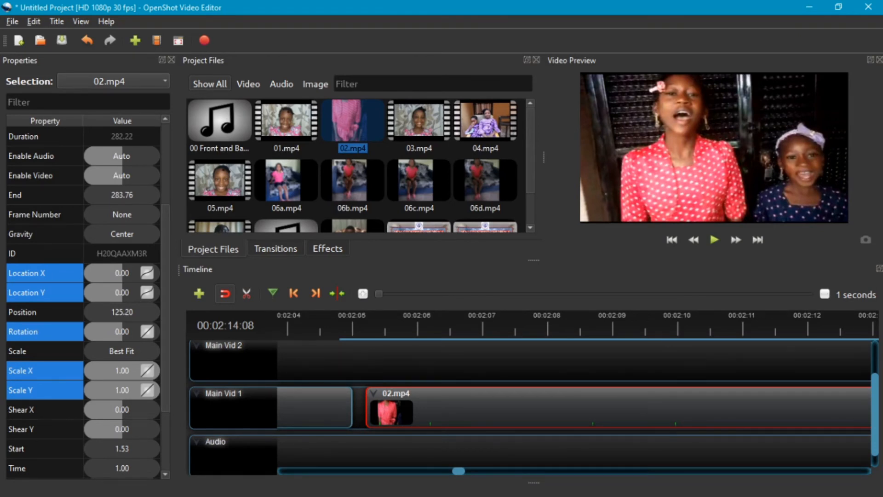
left_click(349, 327)
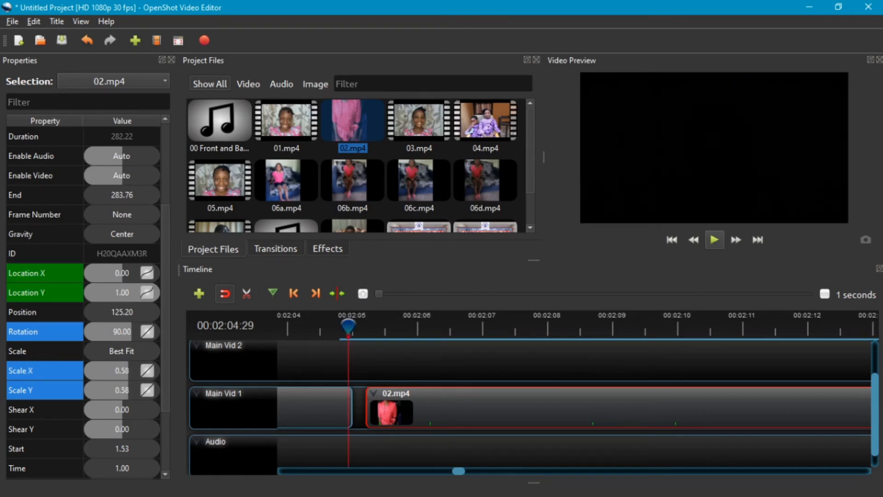
left_click(715, 239)
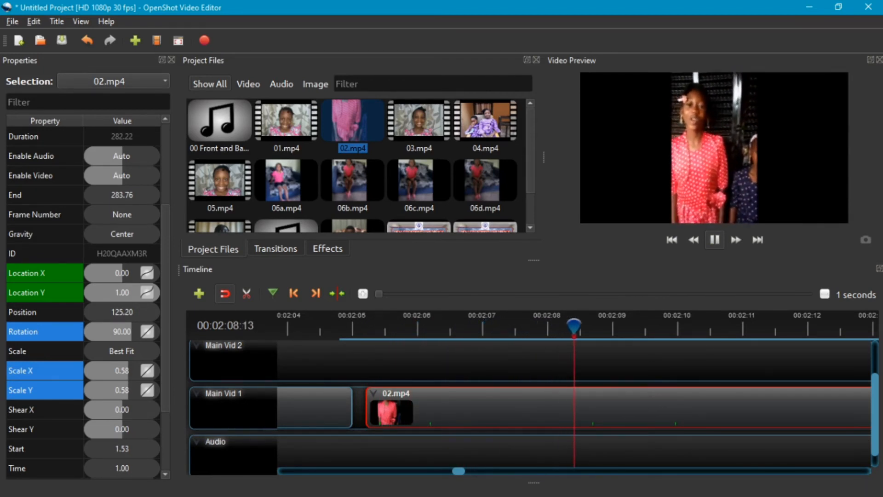
key("space")
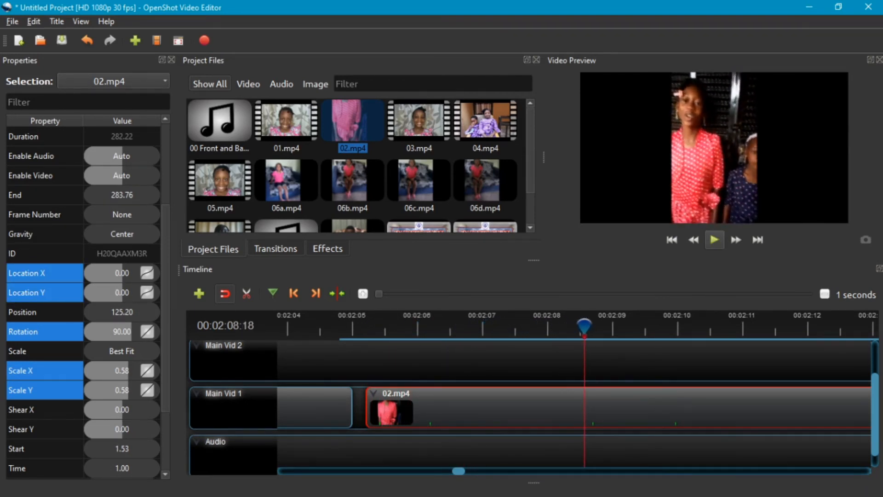
- Locate the end of 02.mp4 on Main Vid 1 and play its last seconds from 00:06:39:19
left_click_drag(458, 471, 777, 471)
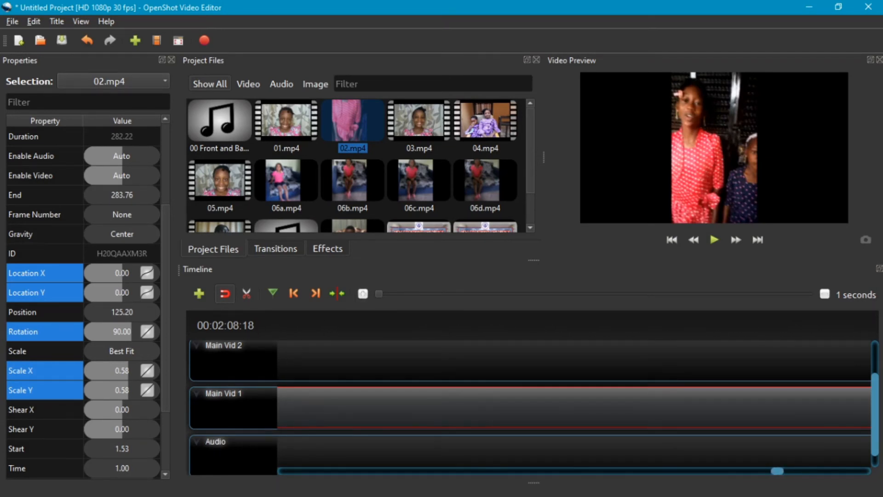
left_click(825, 294)
left_click(825, 294)
left_click(819, 294)
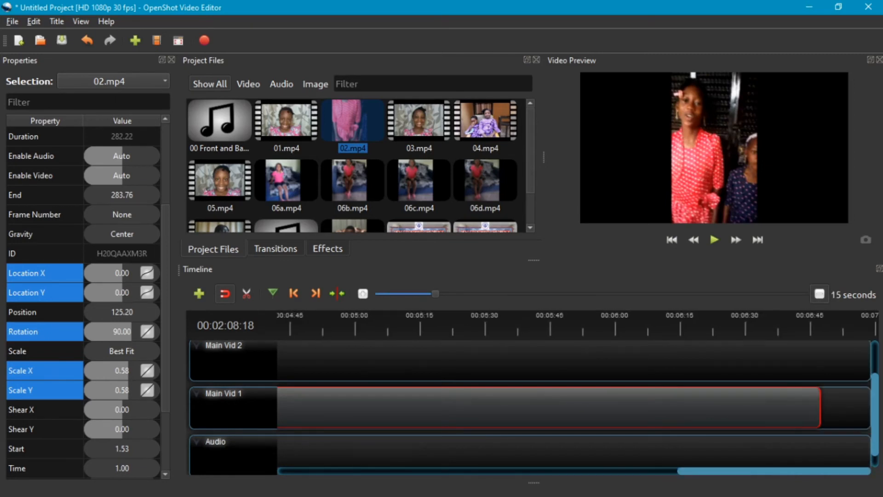
left_click(819, 294)
left_click(820, 294)
left_click(819, 294)
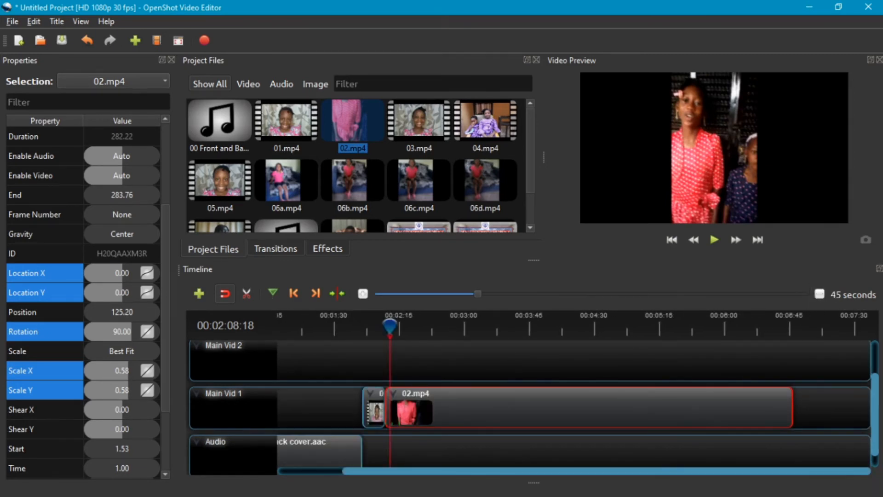
left_click(782, 327)
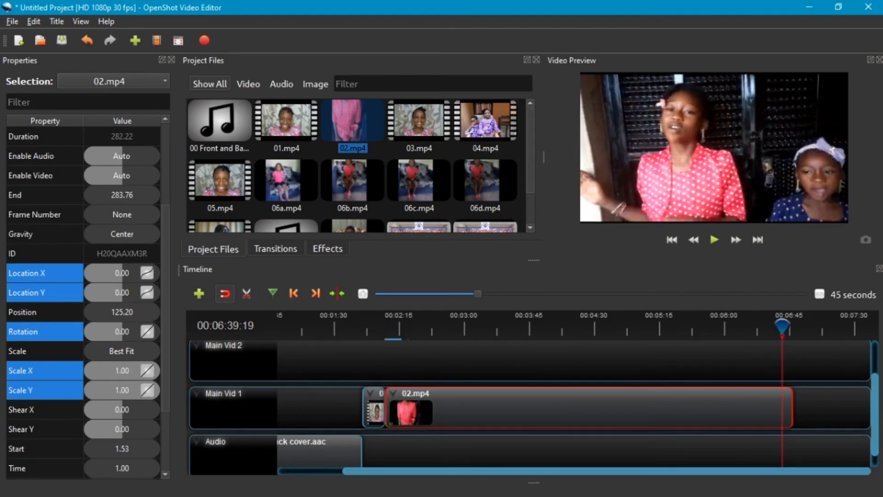
left_click(714, 239)
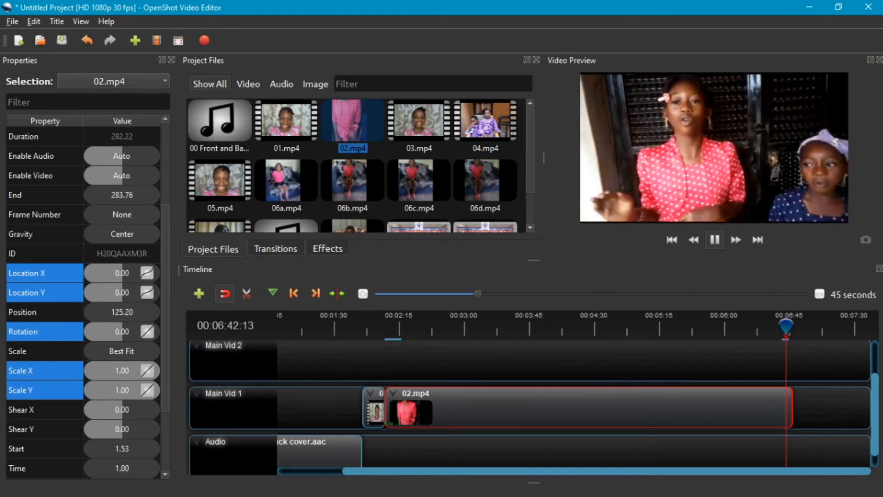
- Apply an end-of-clip fade-out to 02.mp4 on Main Vid 1
left_click(363, 294)
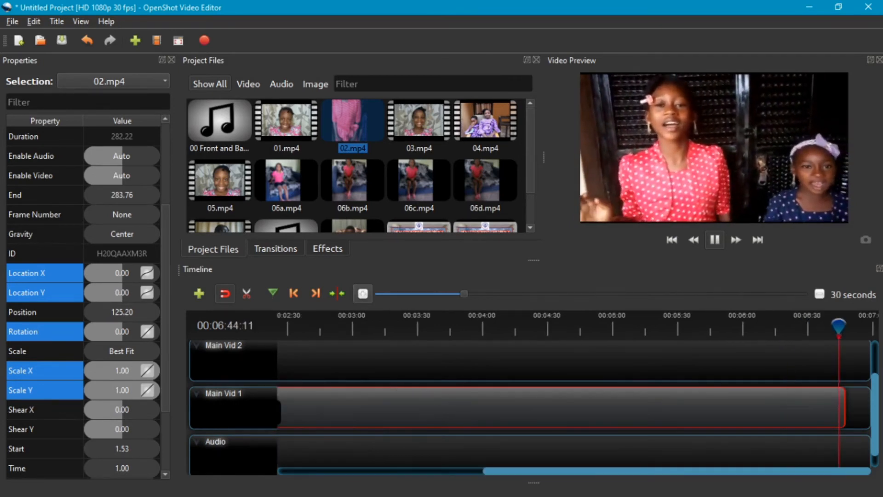
left_click(363, 294)
left_click(363, 293)
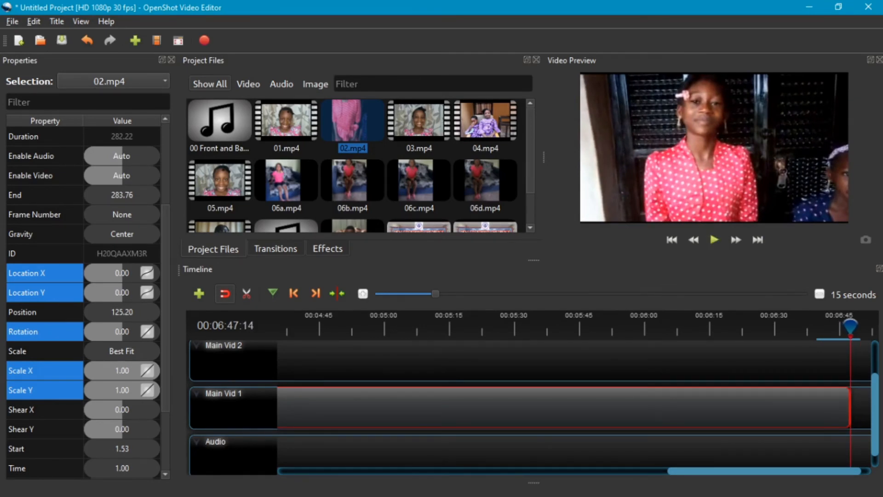
right_click(801, 405)
mouse_move(767, 244)
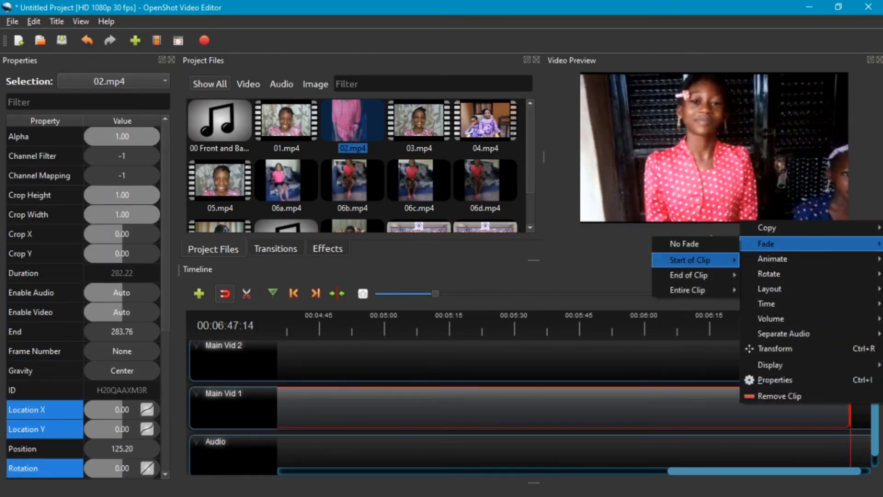
mouse_move(689, 274)
left_click(783, 274)
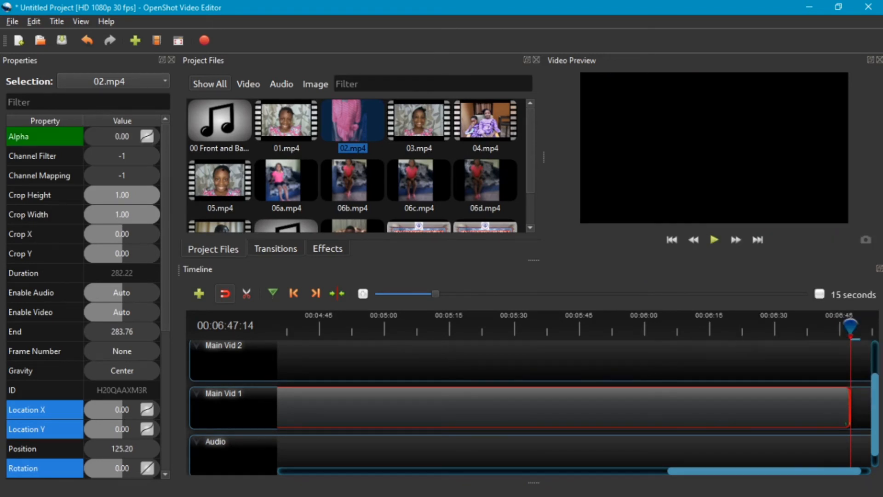
- Add 01.mp4 from the project files at the very start of the Main Vid 1 track
left_click_drag(764, 471, 374, 471)
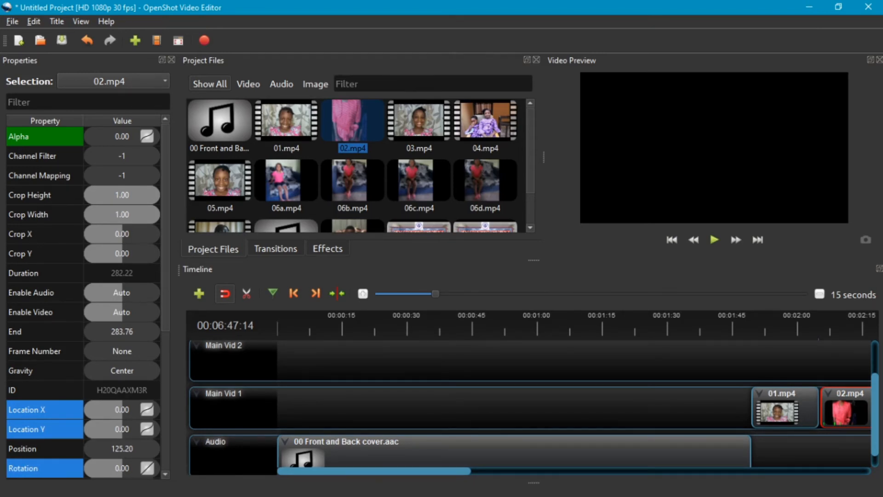
scroll(529, 405, "up", 1)
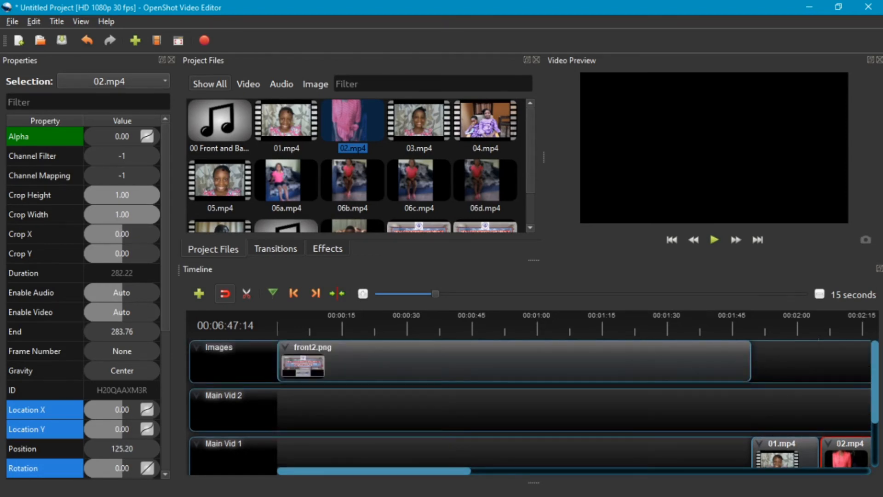
scroll(529, 405, "right", 12)
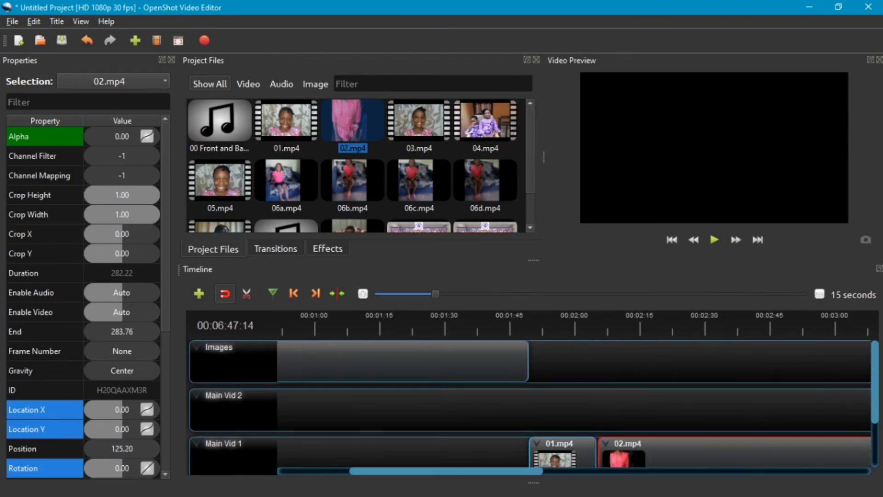
scroll(529, 405, "down", 2)
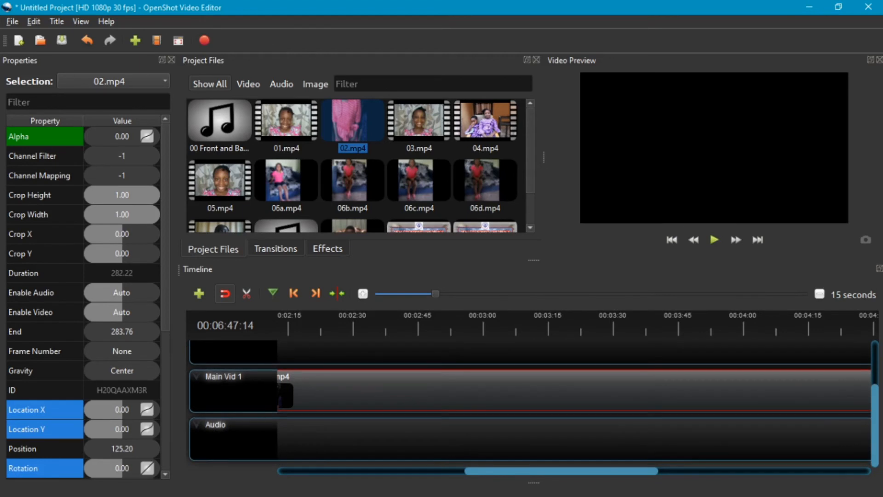
scroll(529, 404, "left", 3)
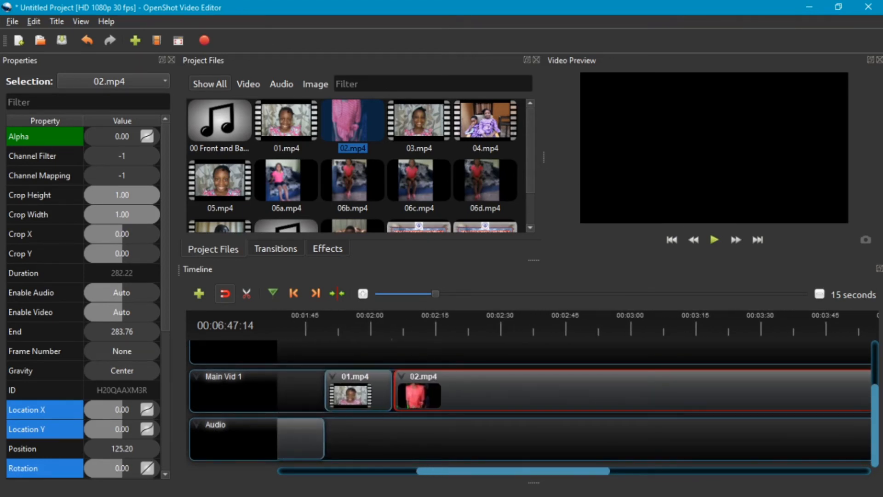
scroll(413, 391, "up", 3)
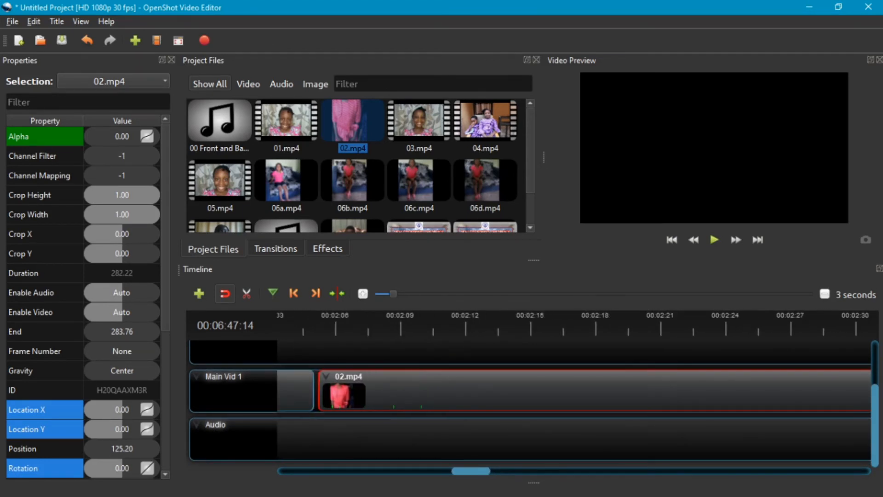
scroll(412, 391, "up", 2)
scroll(529, 405, "left", 4)
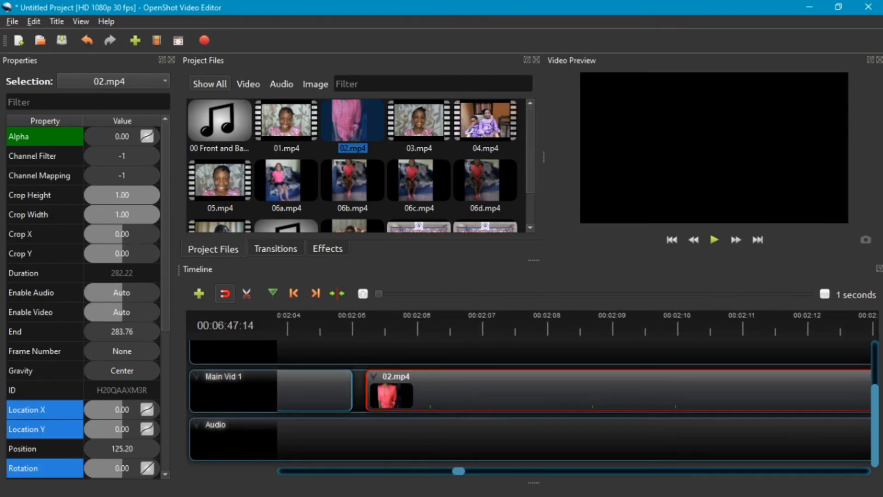
scroll(529, 405, "left", 15)
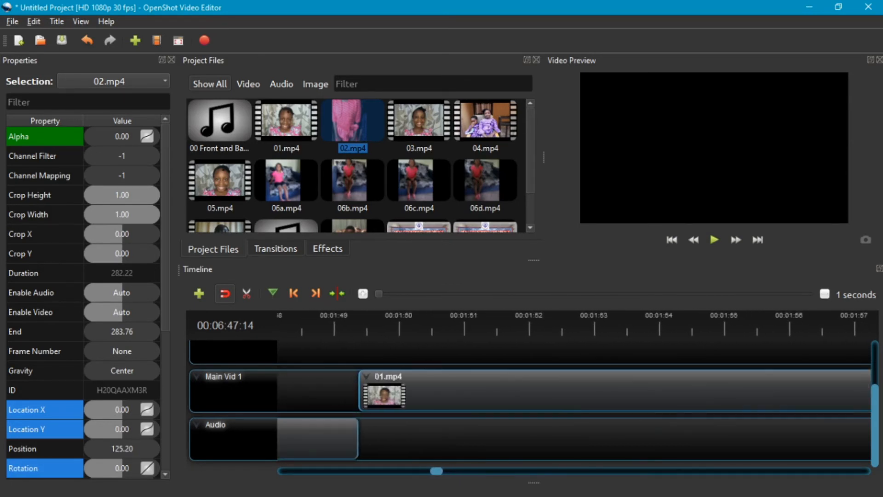
scroll(529, 405, "left", 20)
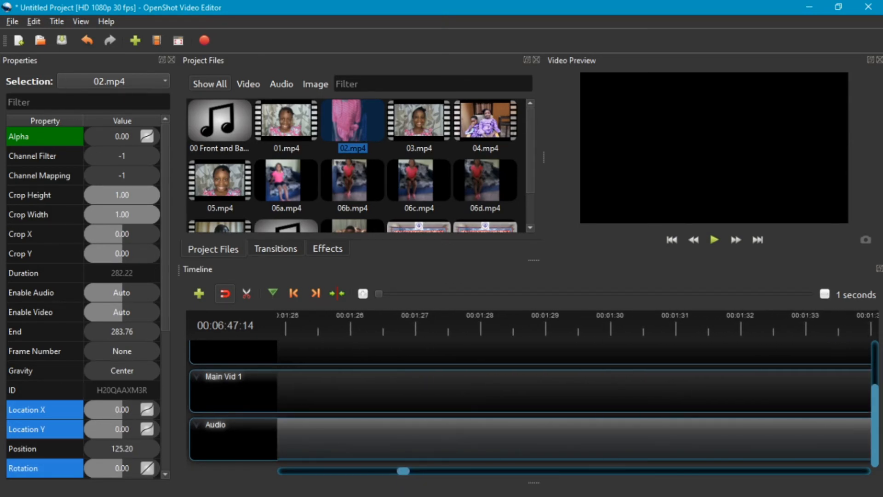
scroll(529, 405, "left", 20)
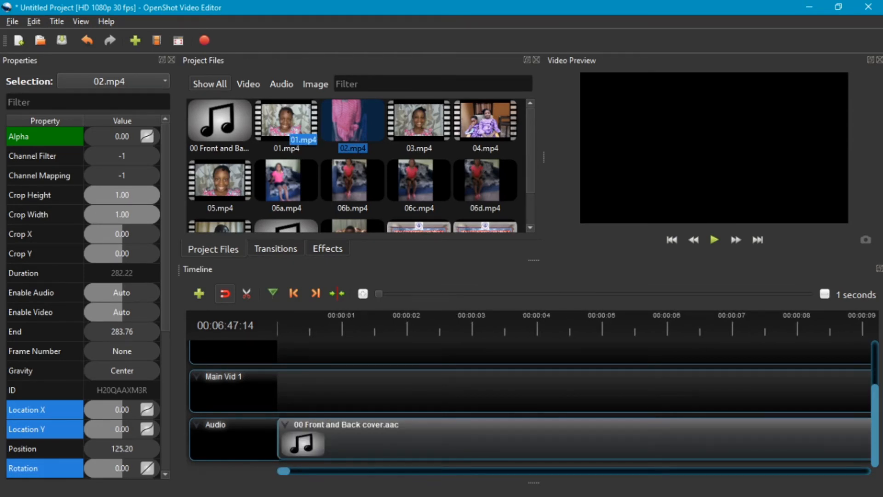
left_click(288, 132)
left_click_drag(288, 133, 278, 391)
- Play the opening from 00:00:00:01 to check how 01.mp4 appears beneath front2.png
scroll(303, 391, "up", 2)
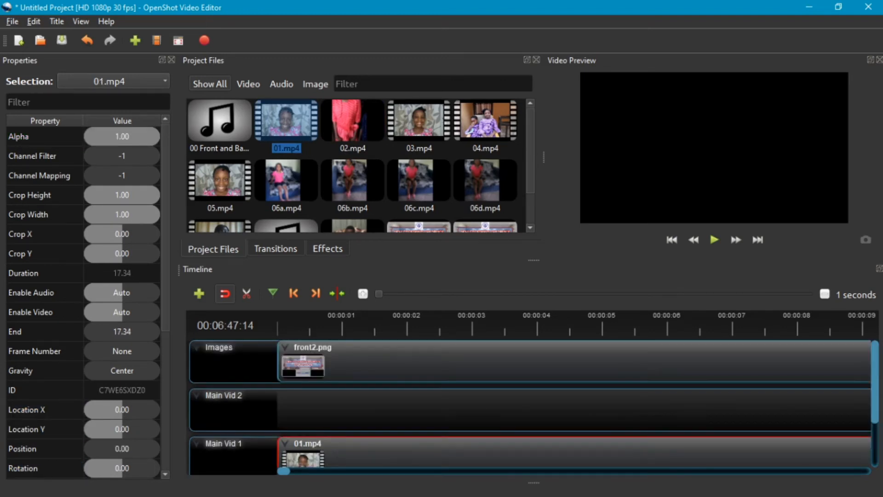
left_click(298, 327)
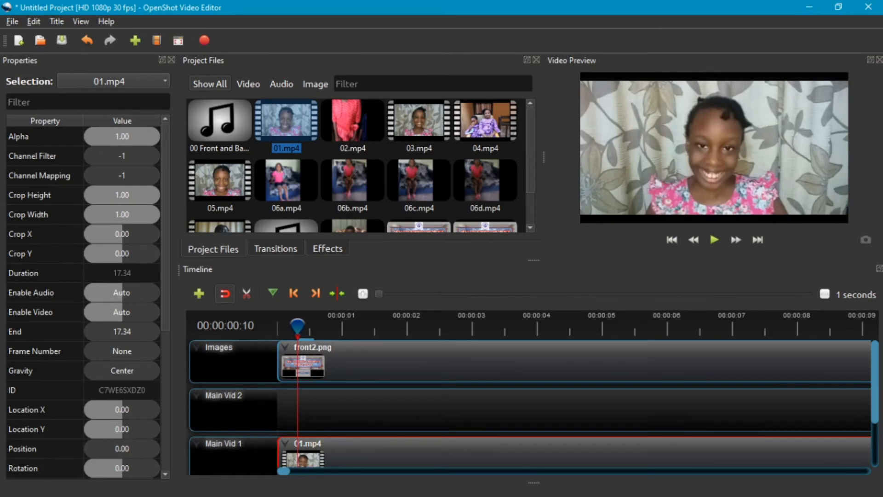
left_click_drag(298, 326, 278, 326)
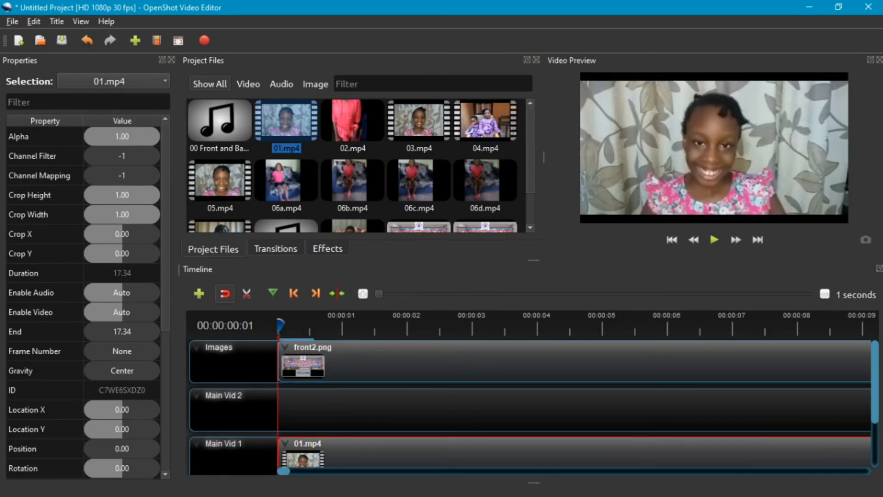
left_click(715, 239)
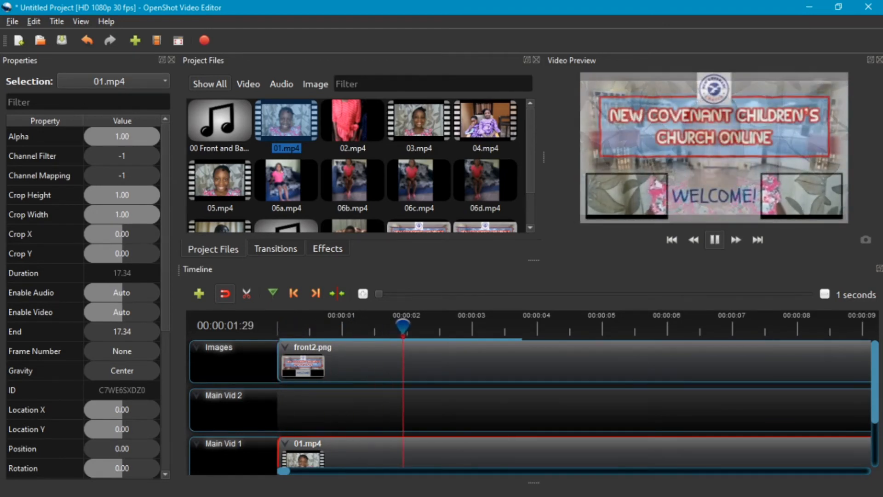
key("space")
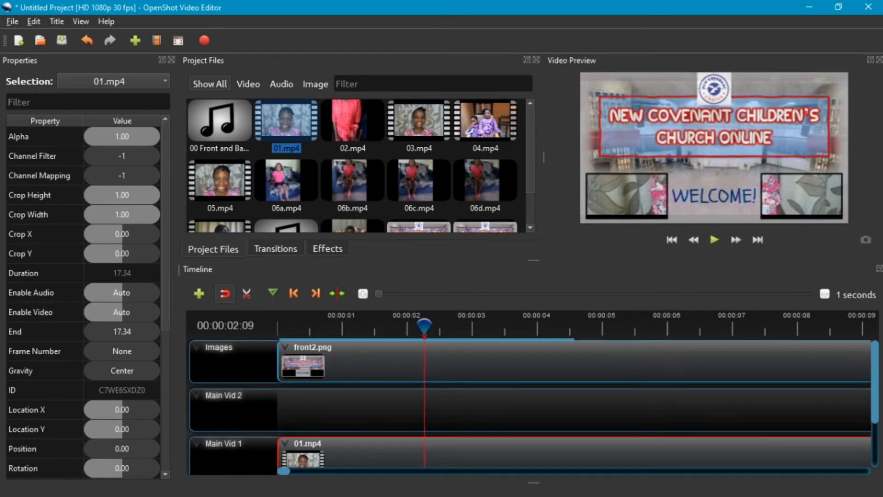
- Shift 01.mp4 on Main Vid 1 to start at 3.13, playing the opening from 00:00:00:21 to judge the timing
left_click_drag(350, 453, 427, 455)
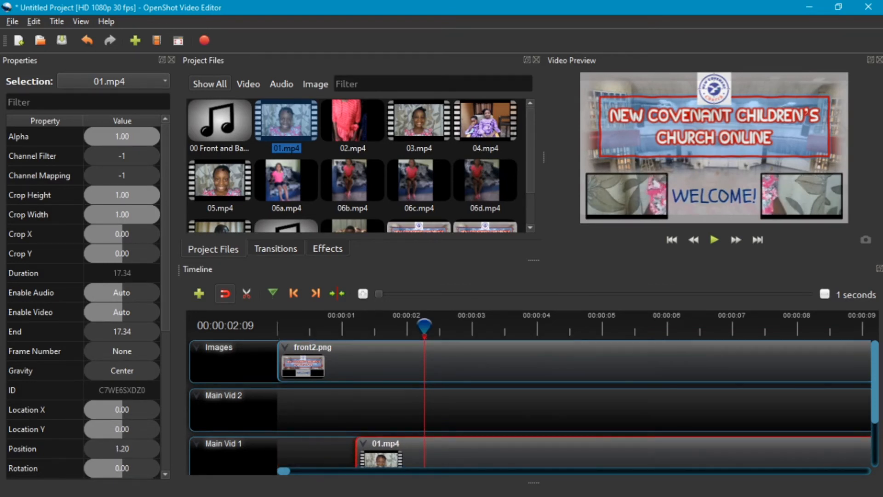
left_click(319, 327)
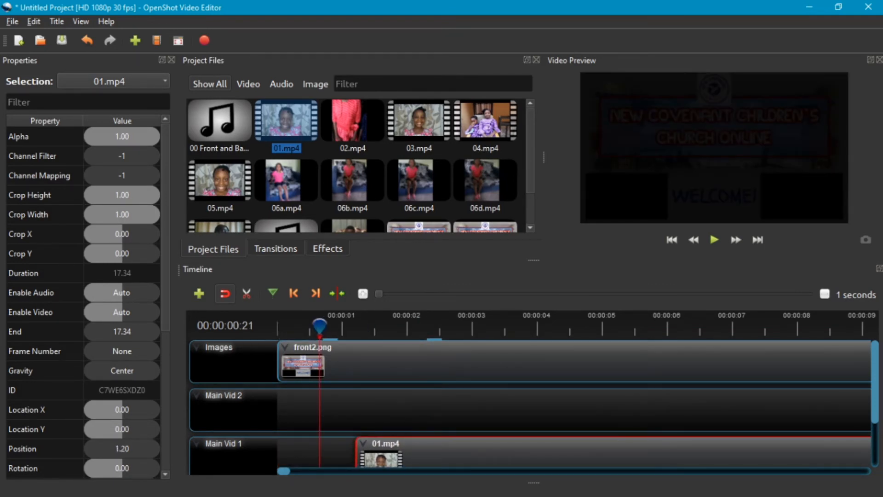
key("space")
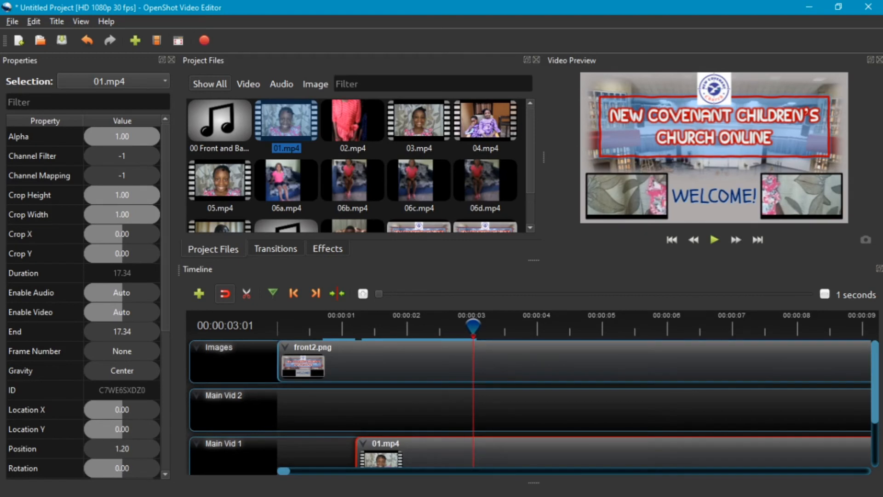
left_click_drag(428, 453, 554, 453)
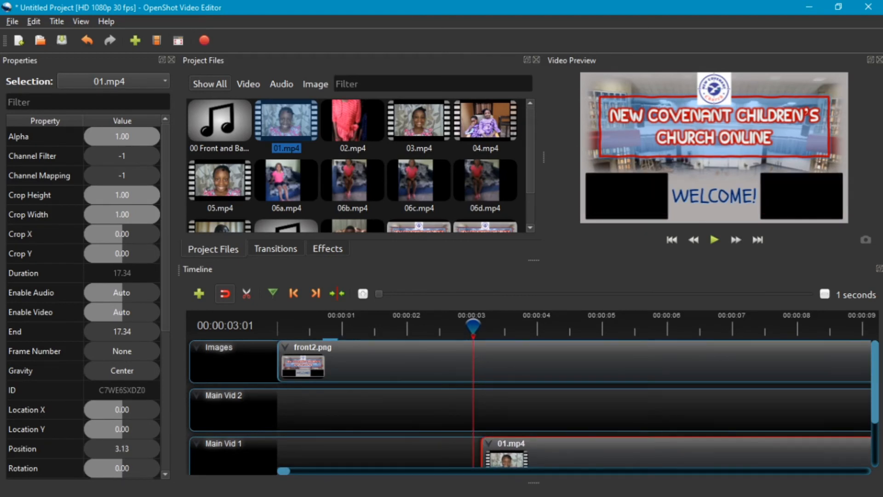
- Play the section from 00:00:03:01 to check the moment 01.mp4 comes in behind front2.png
left_click_drag(283, 471, 286, 471)
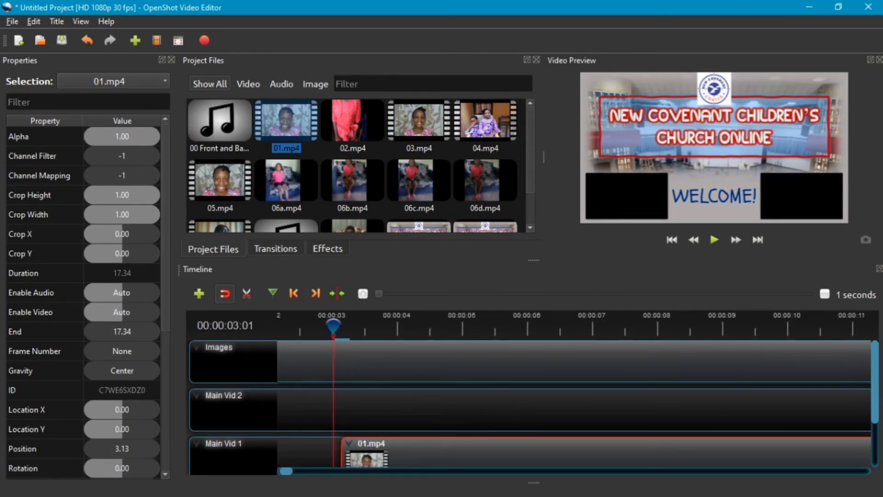
left_click(715, 239)
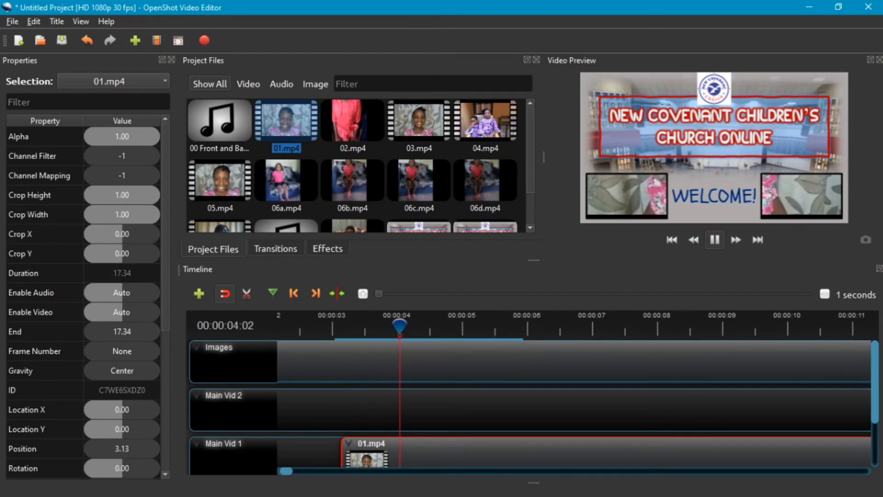
left_click(714, 240)
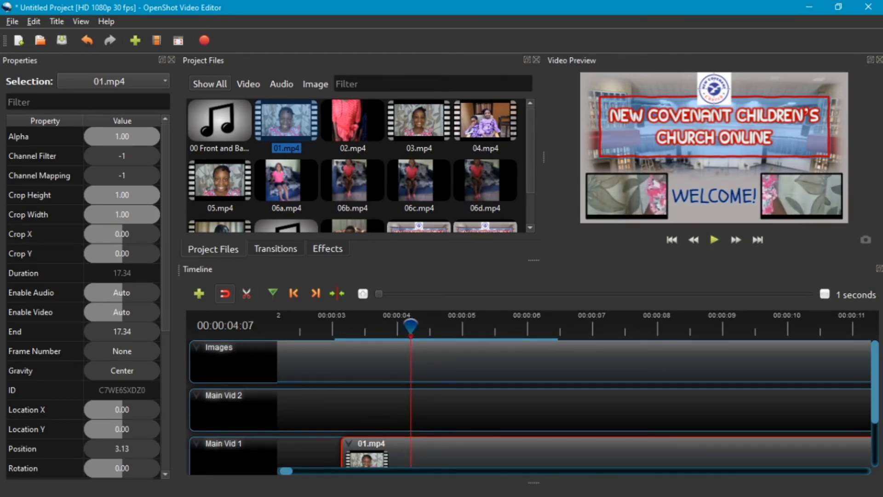
- With the playhead at 00:00:03:05, set both Scale X and Scale Y of 01.mp4 to 0.30
left_click_drag(411, 326, 342, 325)
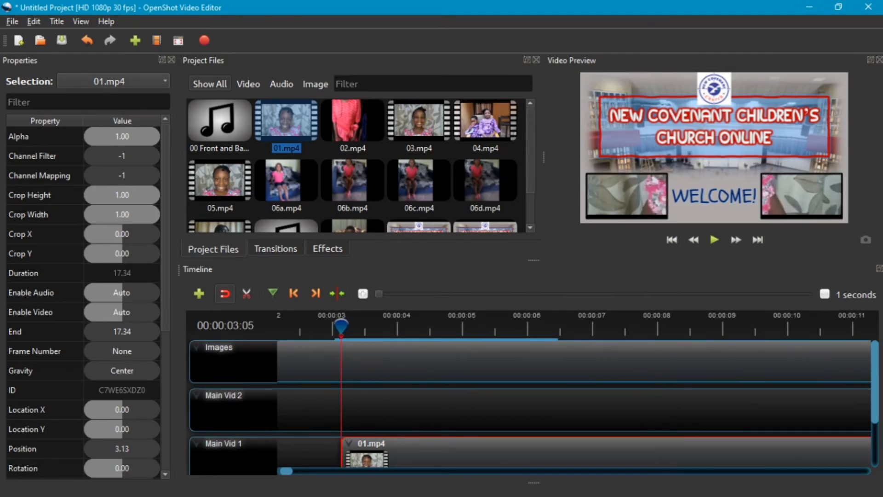
scroll(88, 301, "down", 4)
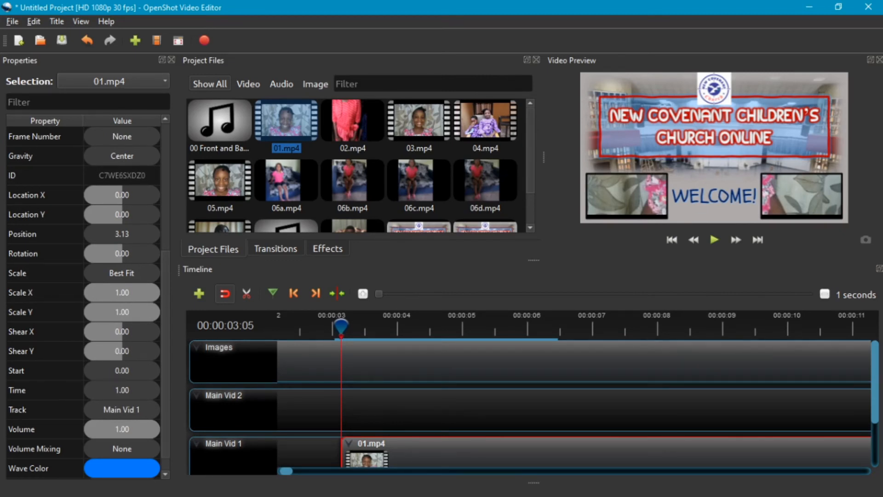
left_click_drag(155, 292, 107, 293)
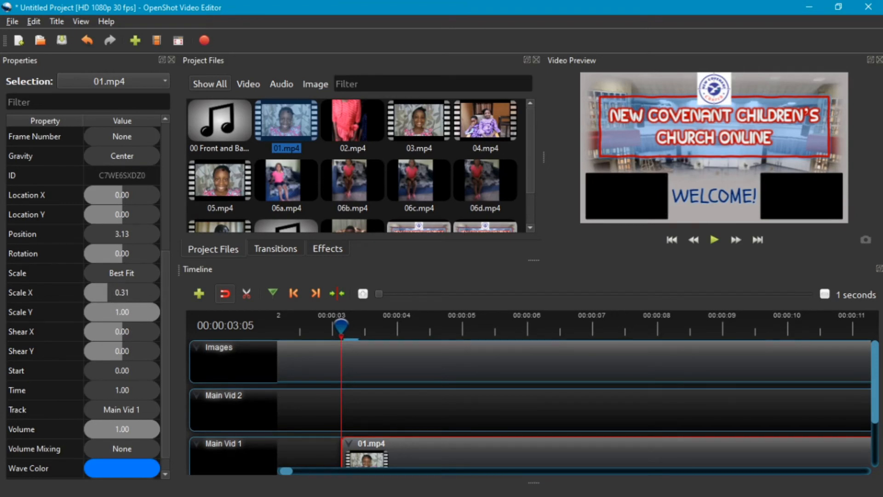
left_click(118, 293)
type(".3")
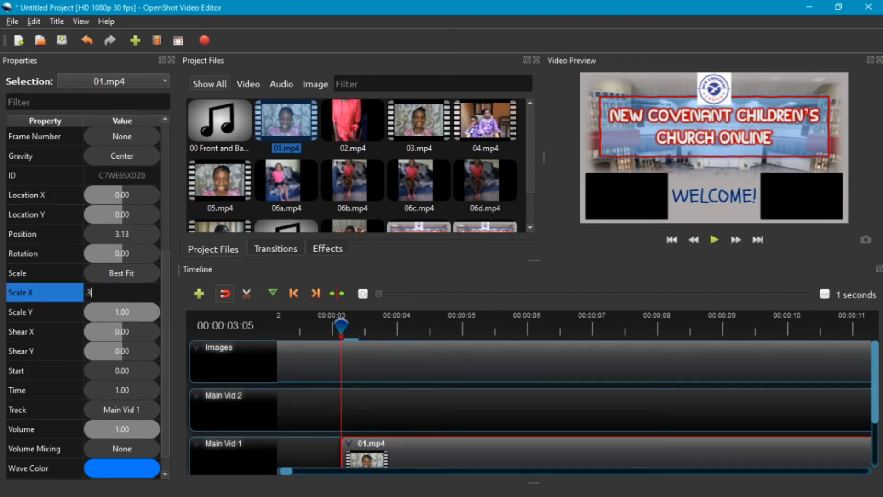
key("Return")
left_click(121, 312)
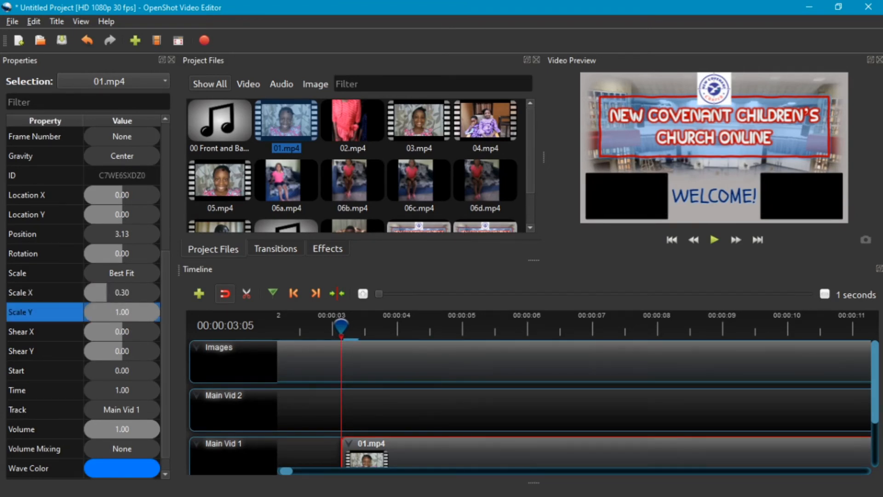
type(".3")
key("Return")
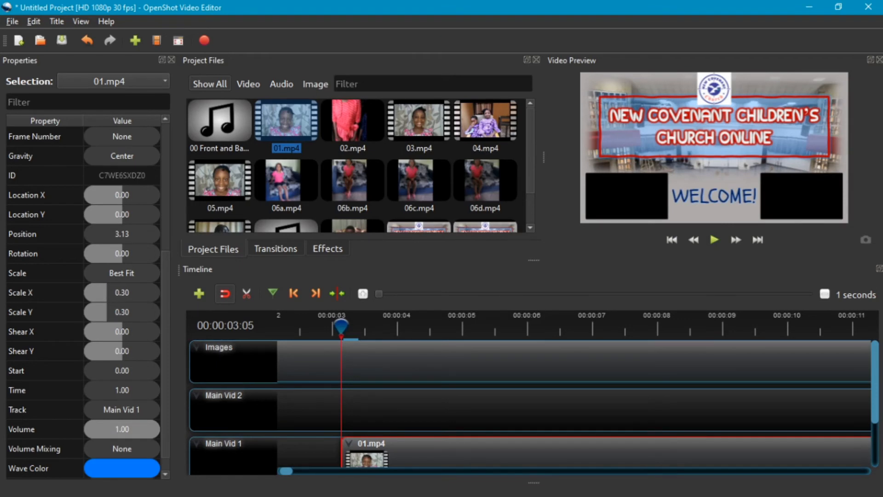
- Place 01.mp4 in the left window of front2.png by setting its Location X to -0.32 and Location Y to 0.32
left_click_drag(122, 195, 134, 214)
left_click(122, 215)
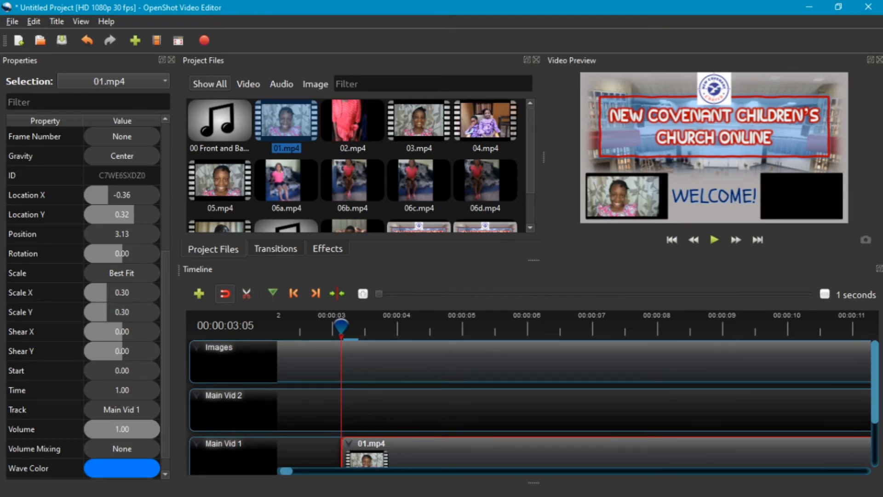
left_click(122, 195)
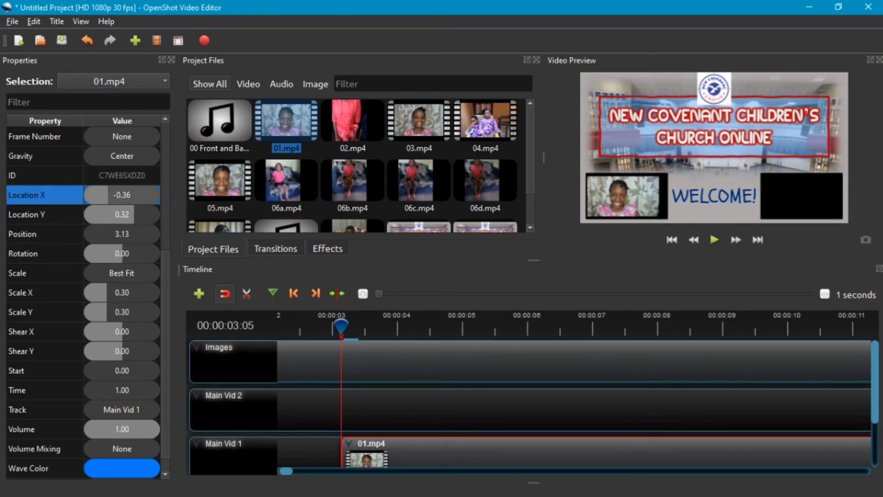
left_click_drag(122, 195, 124, 195)
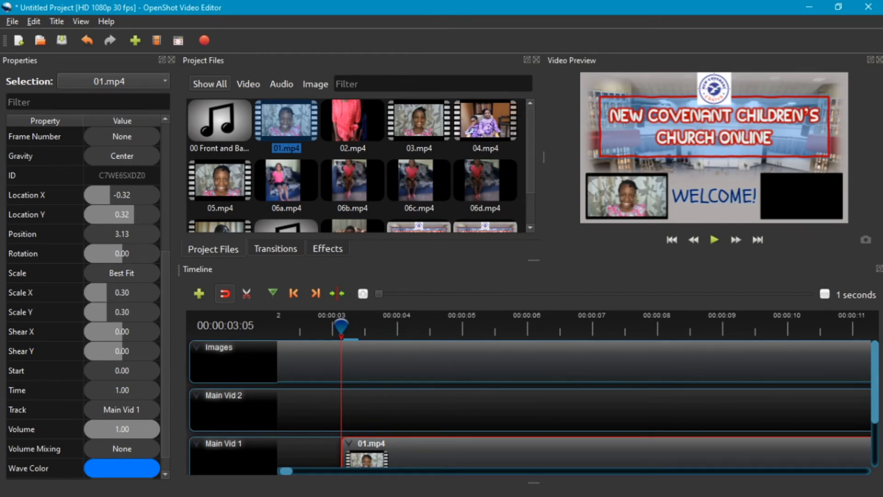
- Enlarge 01.mp4 to fill the left window of front2.png by setting Scale X and Scale Y to 0.33
left_click(122, 293)
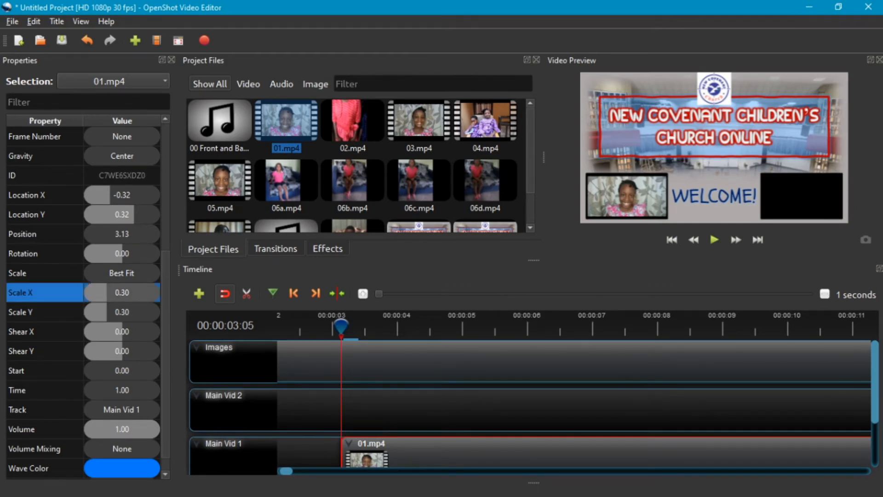
type(".33")
key("Return")
left_click(122, 312)
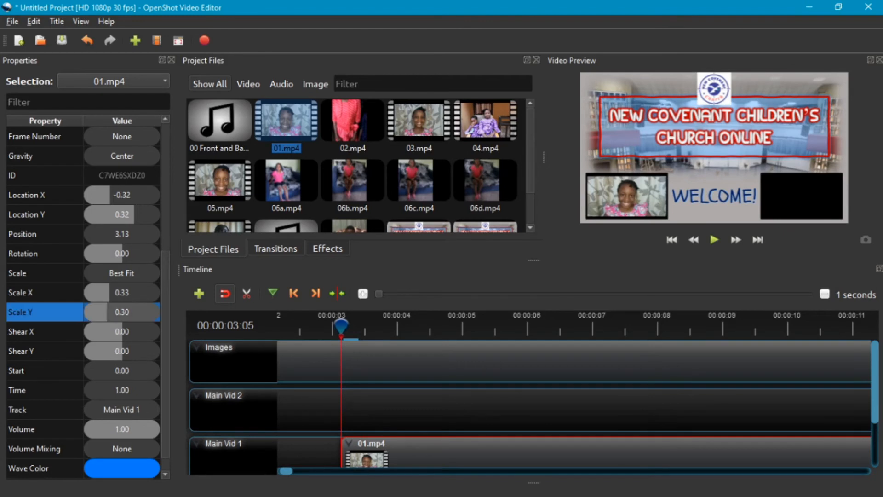
type(".33")
key("Return")
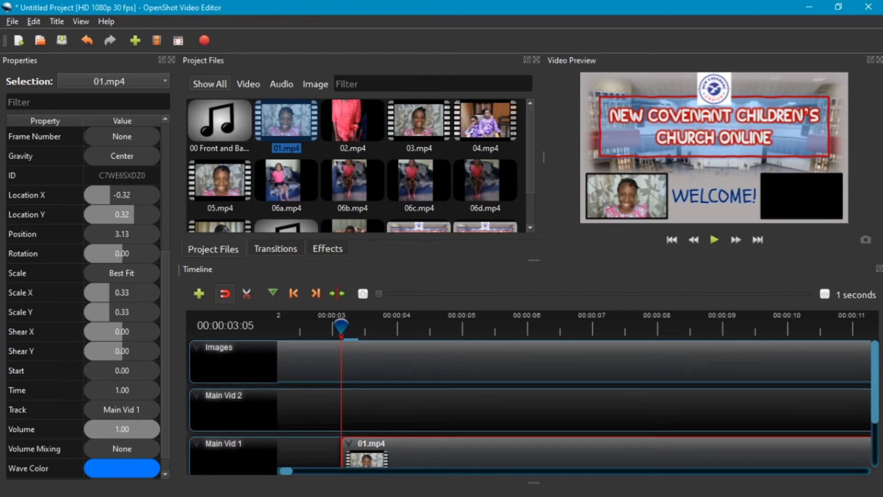
- Trim 01.mp4 by setting its Start to 4.00 and its End to 16.00
scroll(357, 165, "down", 1)
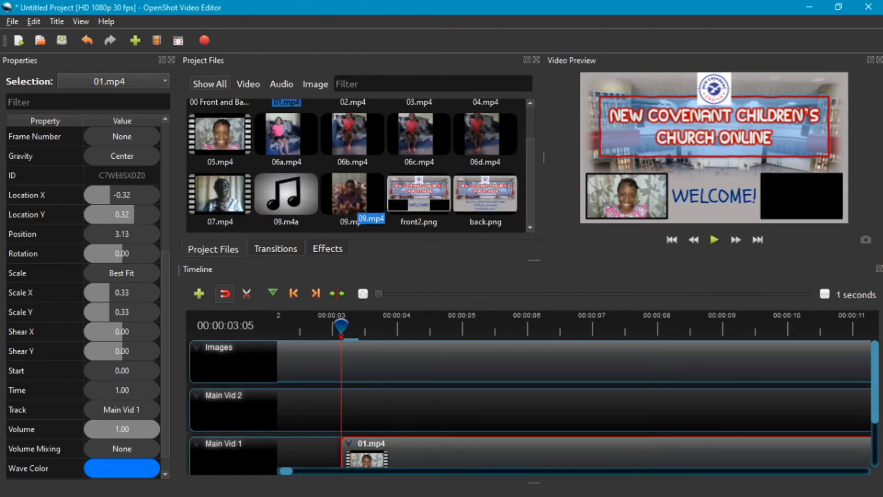
mouse_move(286, 472)
left_mouse_down()
mouse_move(352, 471)
mouse_move(284, 471)
left_mouse_up()
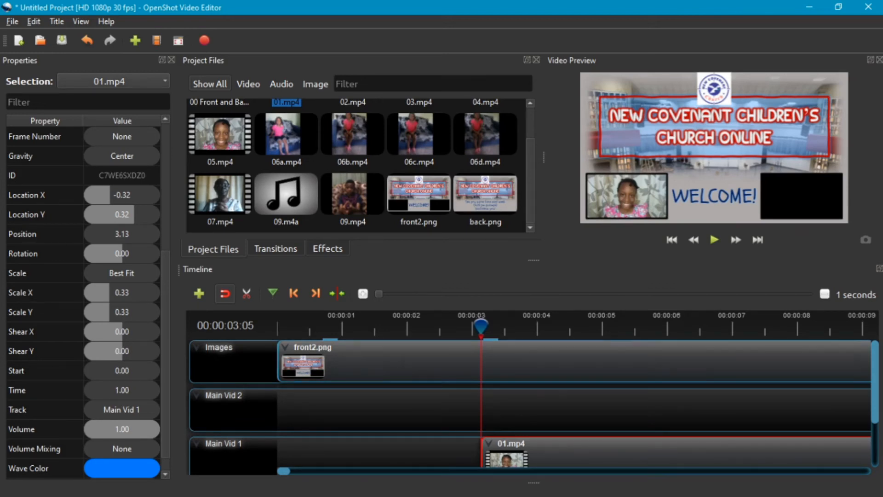
scroll(87, 299, "up", 4)
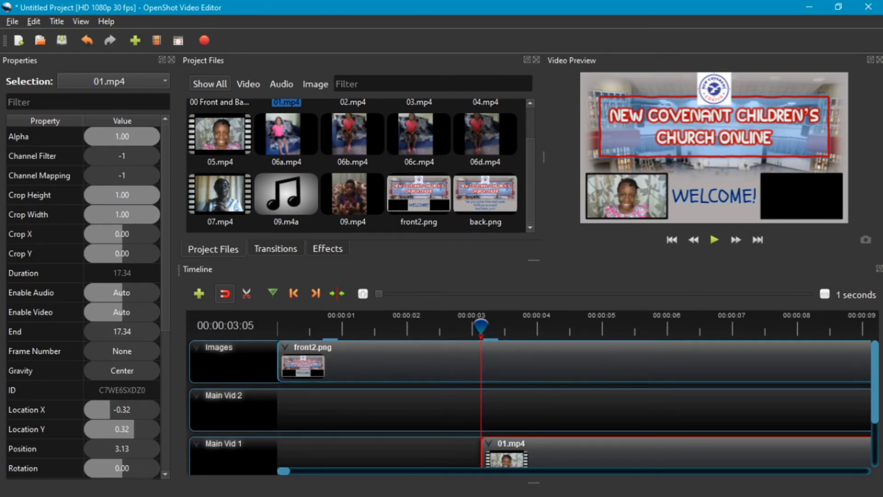
scroll(85, 299, "down", 4)
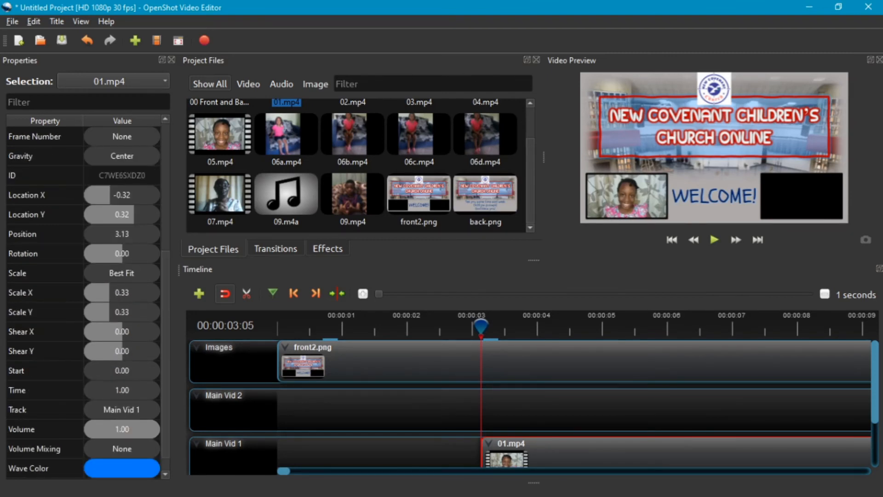
left_click(122, 370)
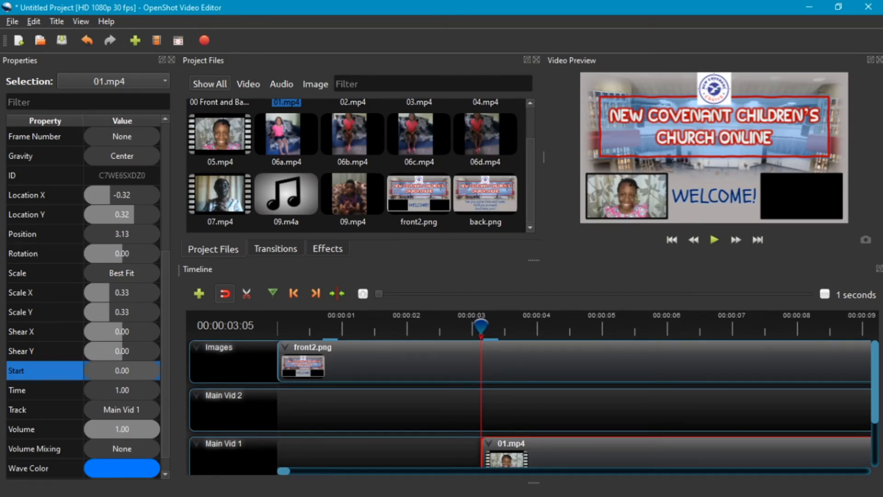
type("4")
key("Return")
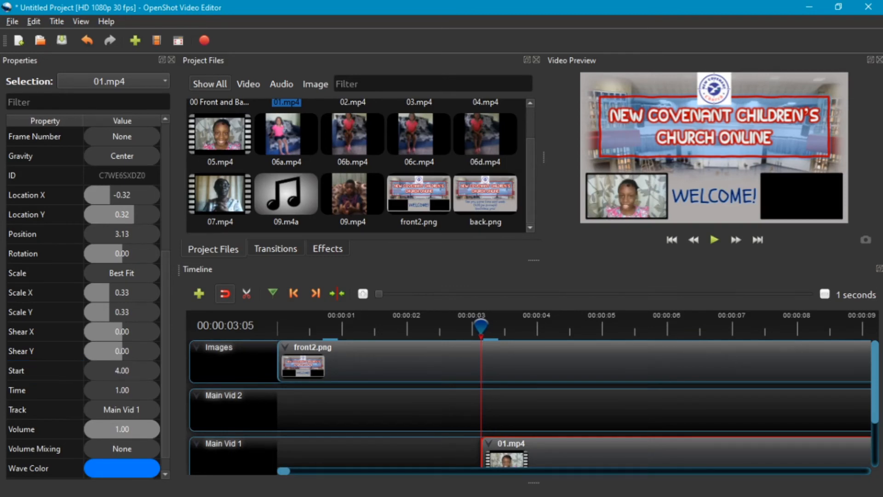
scroll(82, 294, "up", 3)
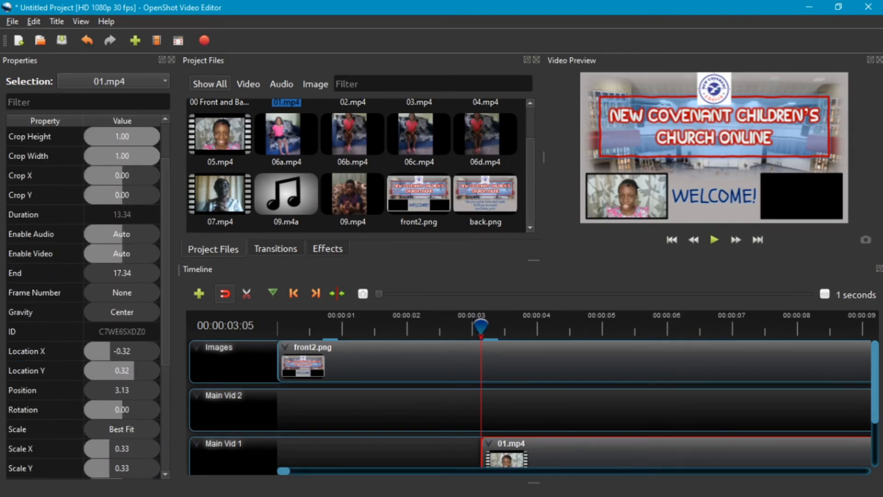
left_click(122, 273)
type("16")
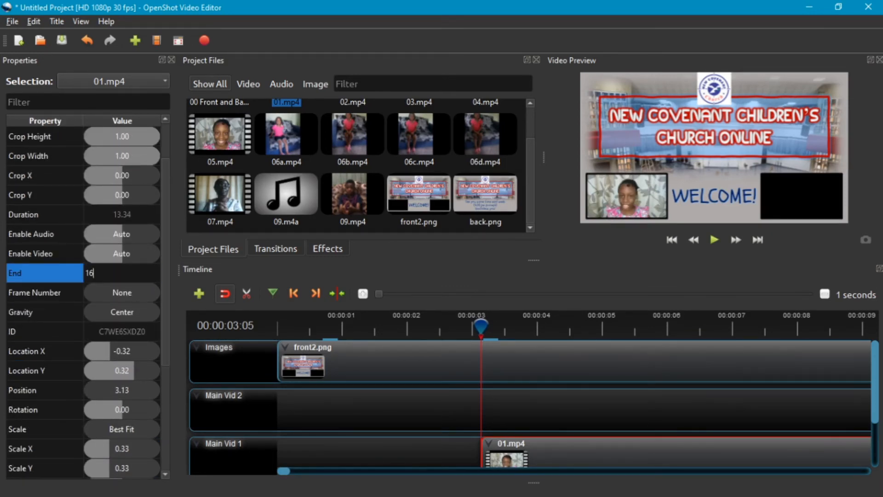
key("Return")
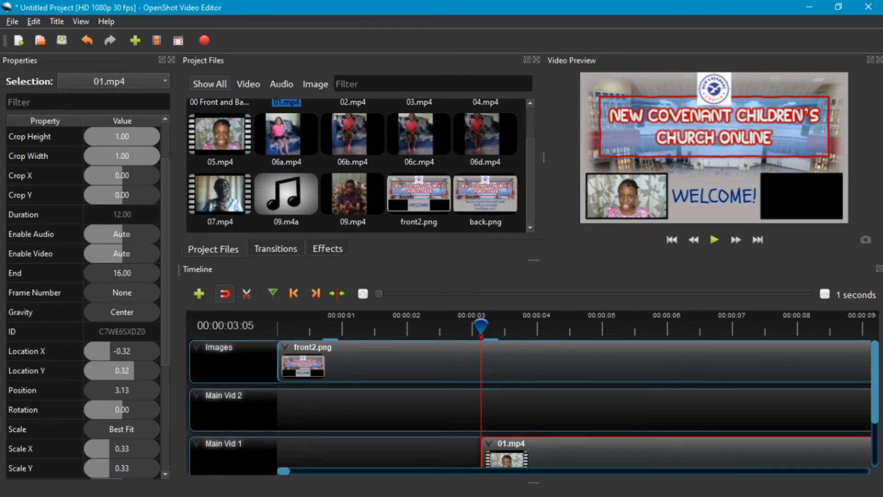
- With the timeline scale at 5 seconds, set the volume of the entire 01.mp4 clip to Level 0% and play from 00:00:03:05 to check it
left_click_drag(284, 471, 287, 471)
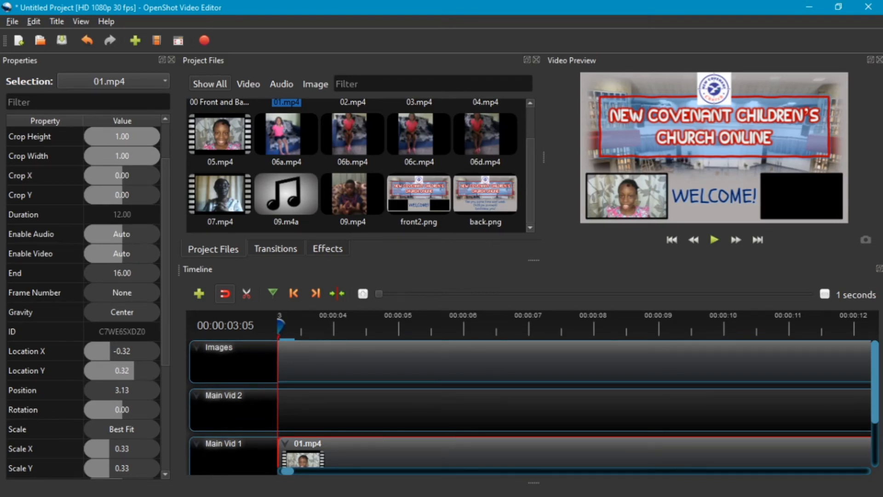
left_click(824, 294)
left_click(825, 294)
scroll(574, 405, "down", 2)
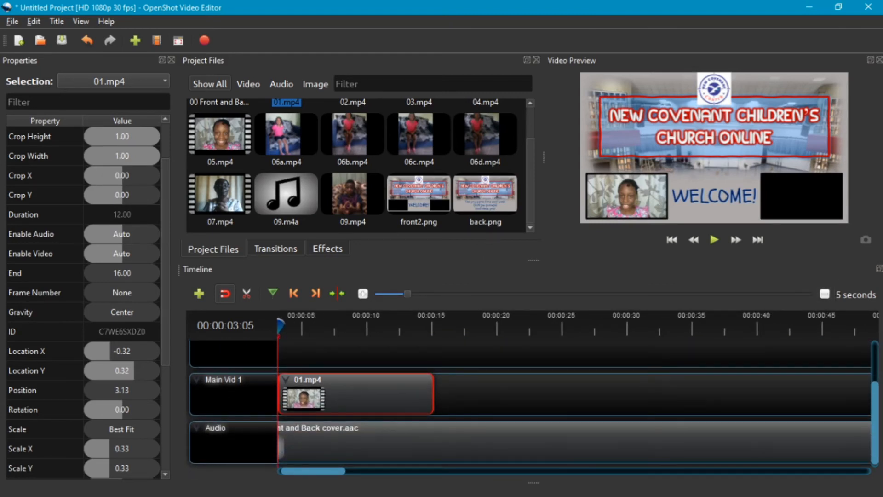
scroll(574, 405, "left", 1)
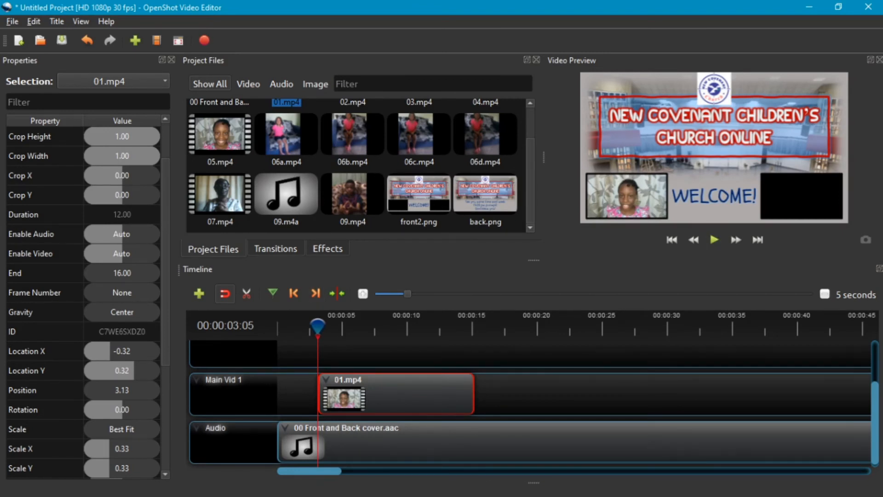
right_click(364, 391)
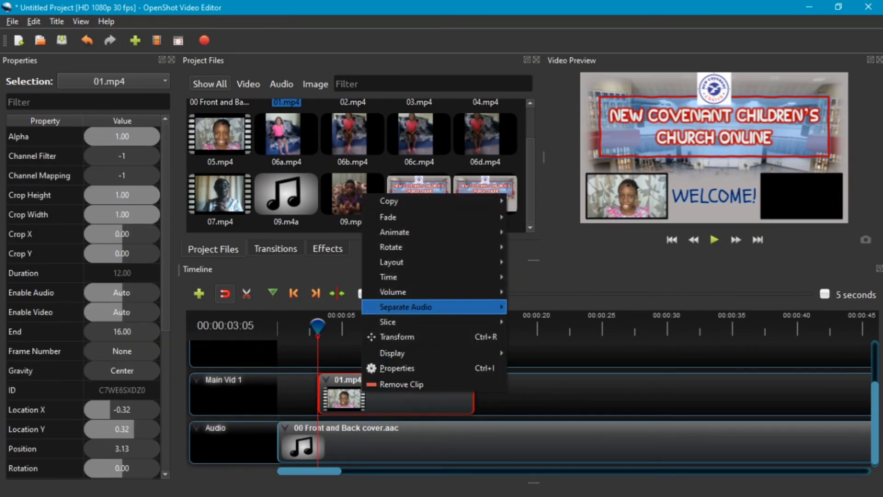
mouse_move(441, 307)
mouse_move(393, 292)
mouse_move(543, 338)
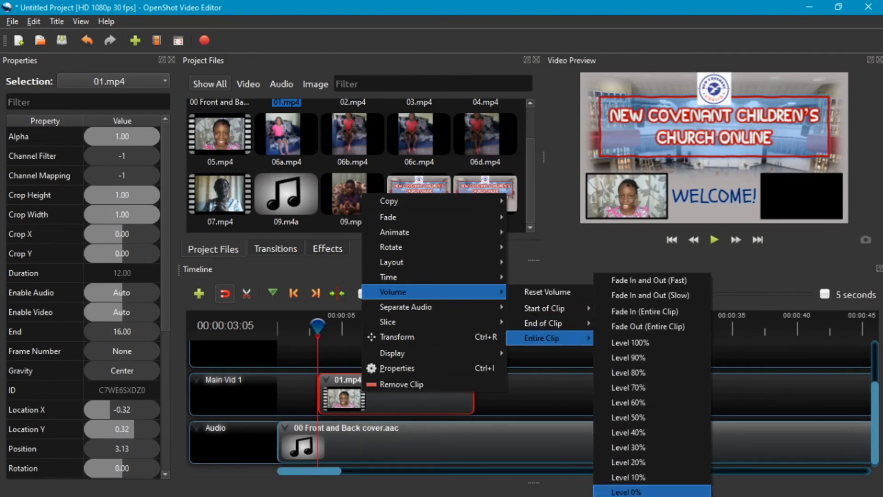
left_click(628, 492)
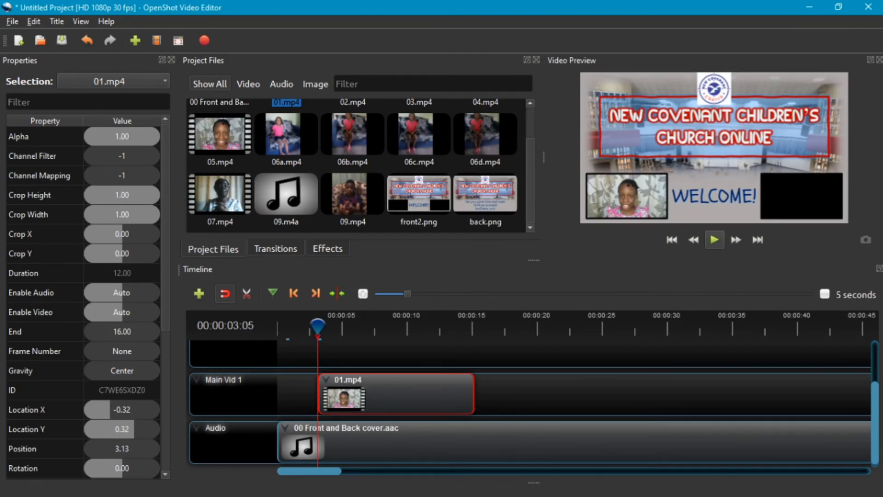
left_click(715, 239)
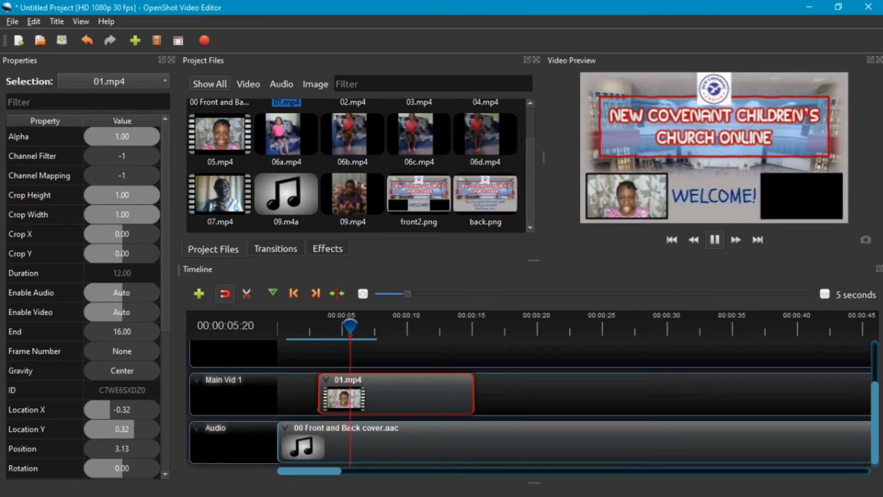
key("space")
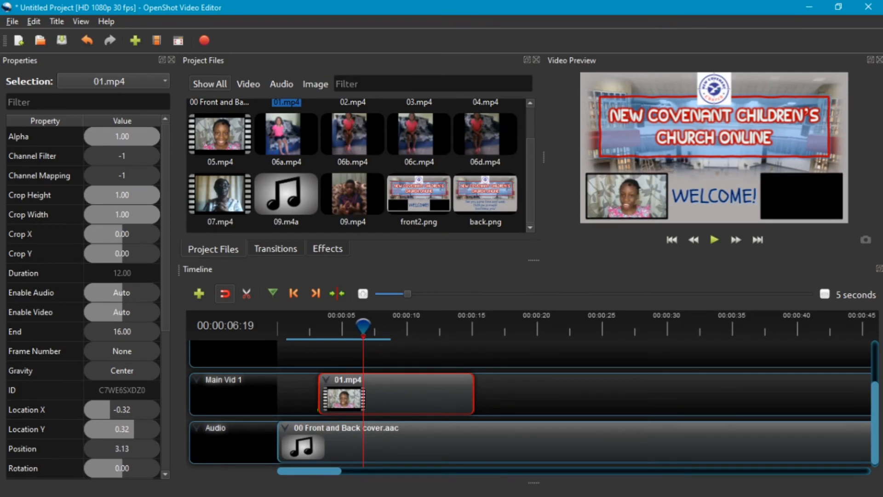
- Apply the slow Fade In and Out to the entire 01.mp4 clip
right_click(414, 391)
mouse_move(440, 215)
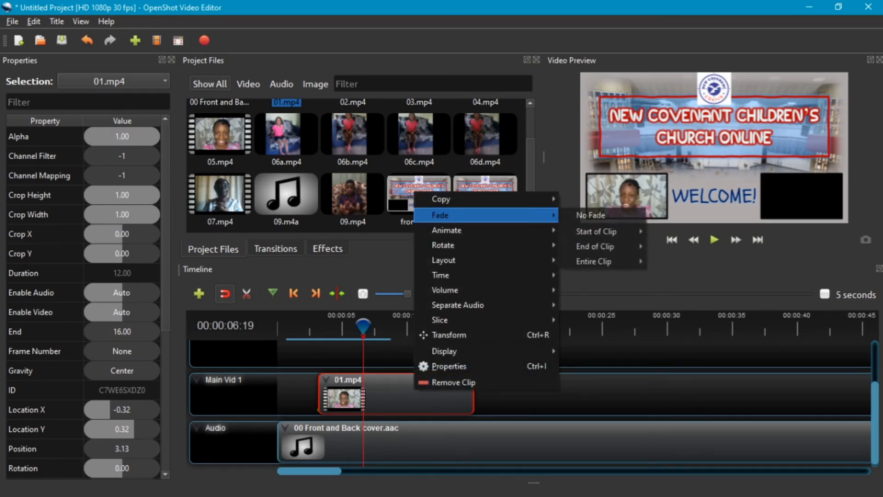
mouse_move(594, 261)
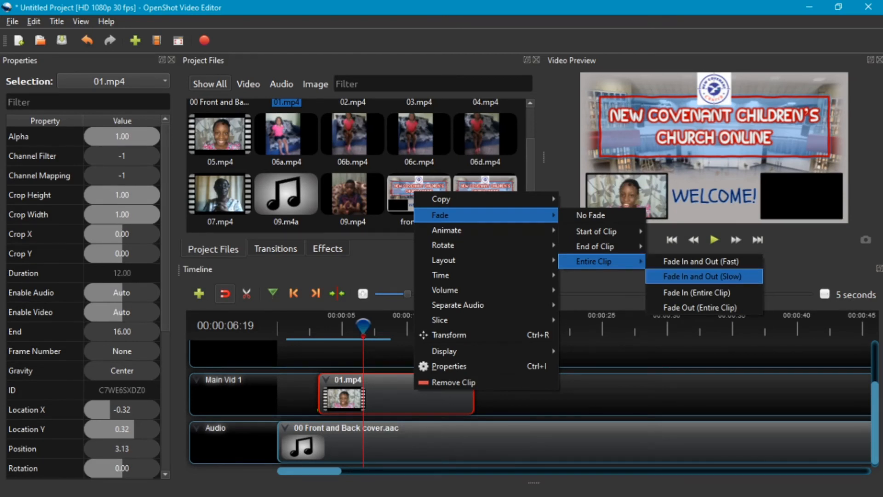
left_click(702, 276)
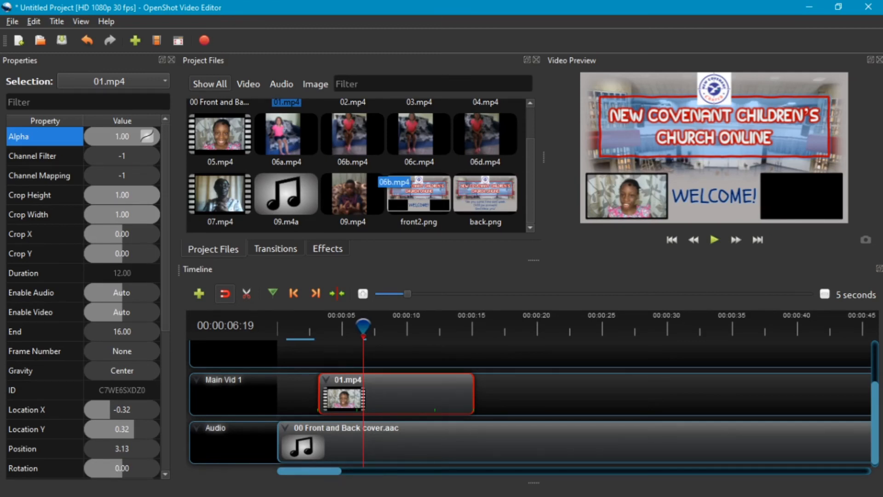
- Add 04.mp4 to the Main Vid 1 track directly after the end of 01.mp4
scroll(400, 184, "up", 1)
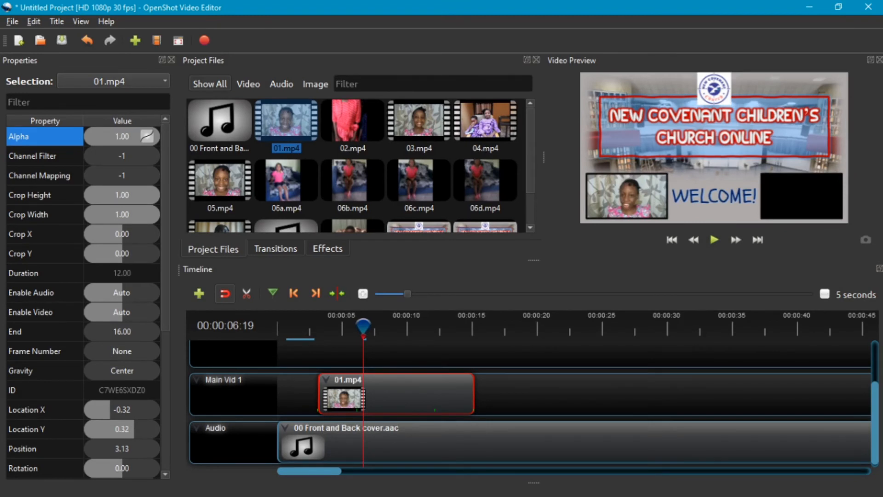
left_click(423, 121)
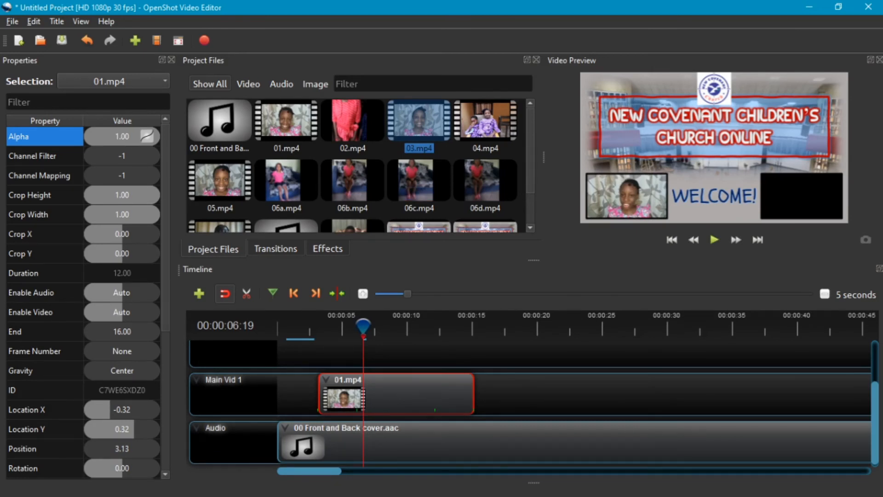
left_click_drag(485, 121, 474, 391)
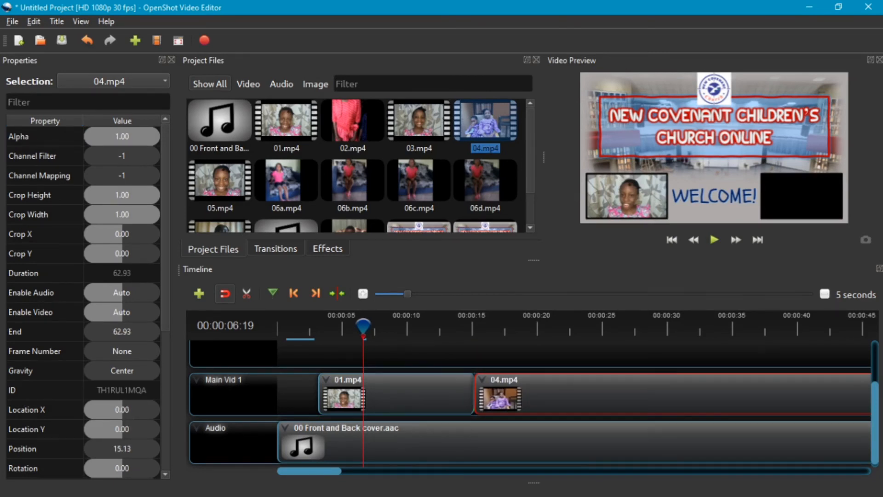
left_click_drag(309, 471, 316, 472)
left_click_drag(165, 276, 166, 391)
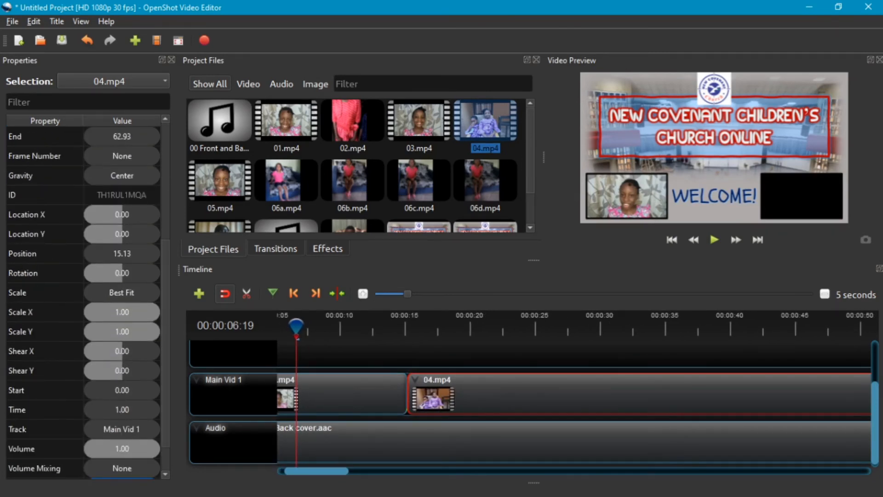
left_click(122, 410)
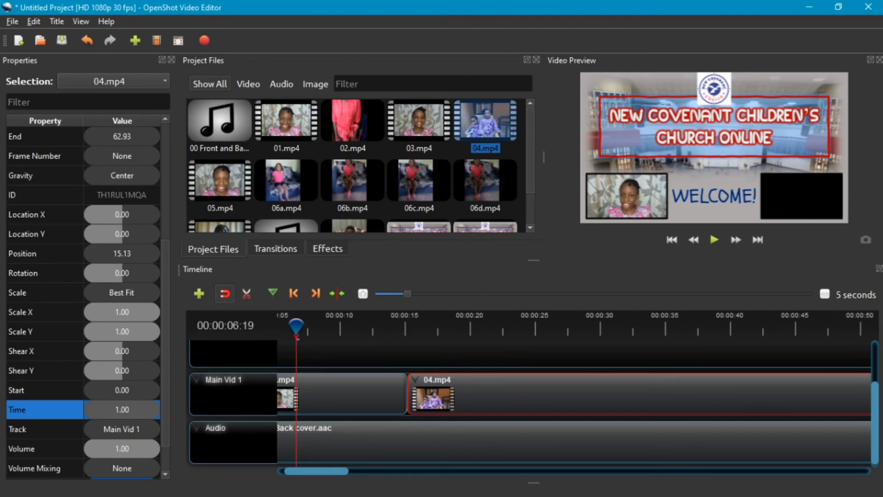
type("0")
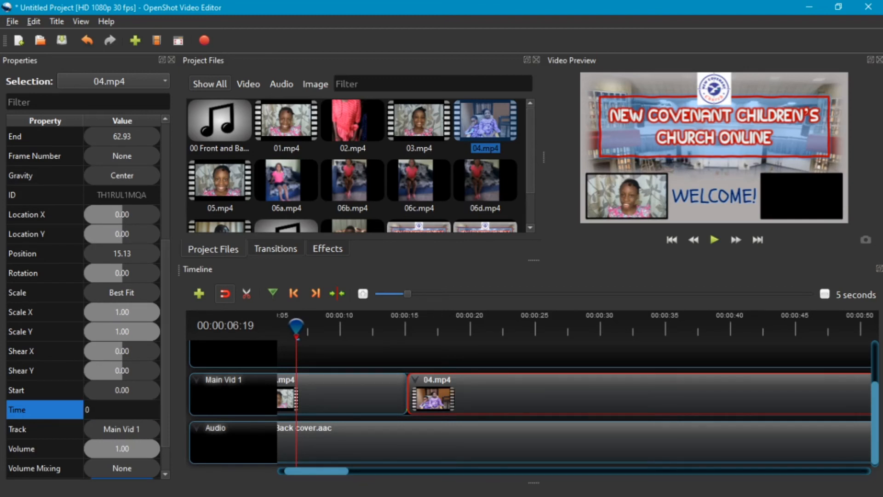
key("Escape")
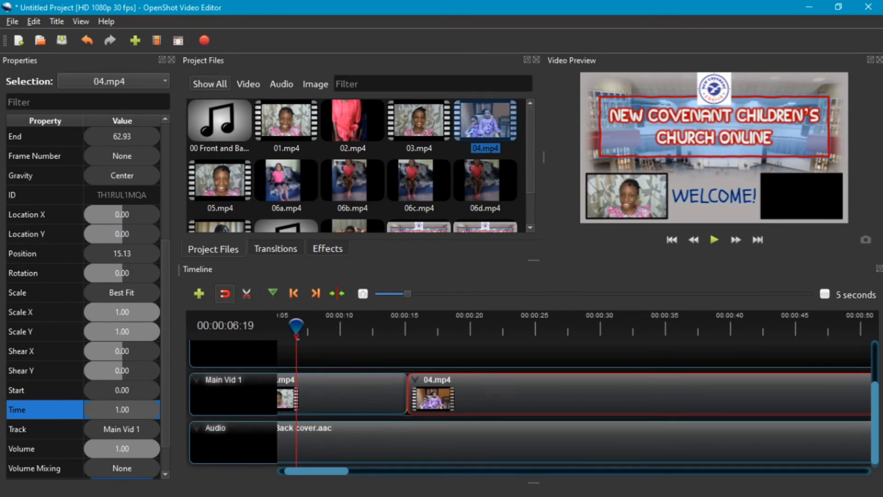
- Trim 04.mp4 by setting its Start to 22 and its End to 37
left_click(122, 390)
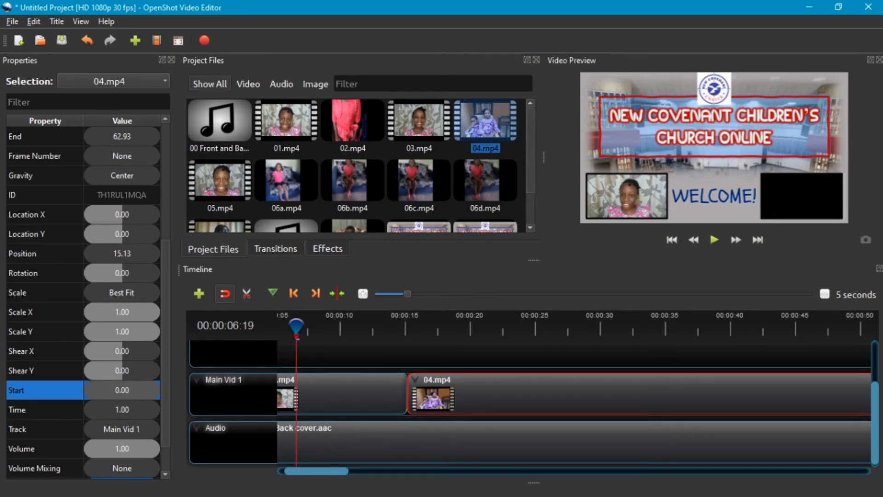
type("22")
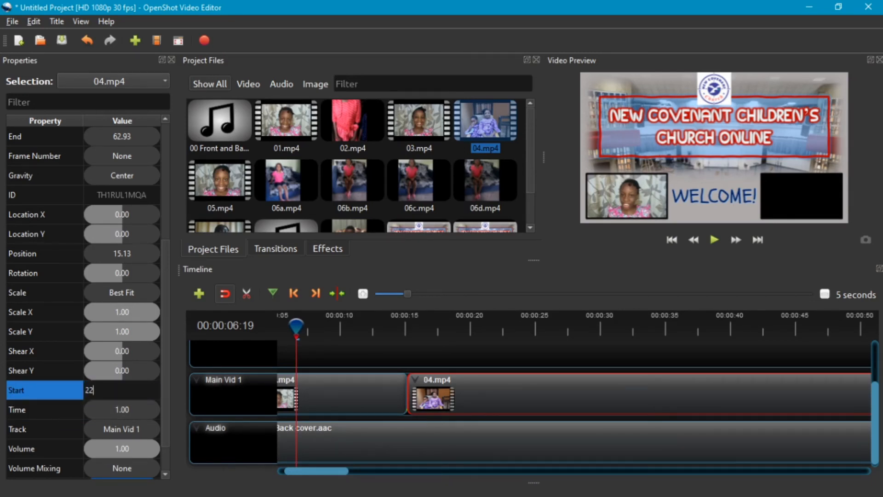
key("Return")
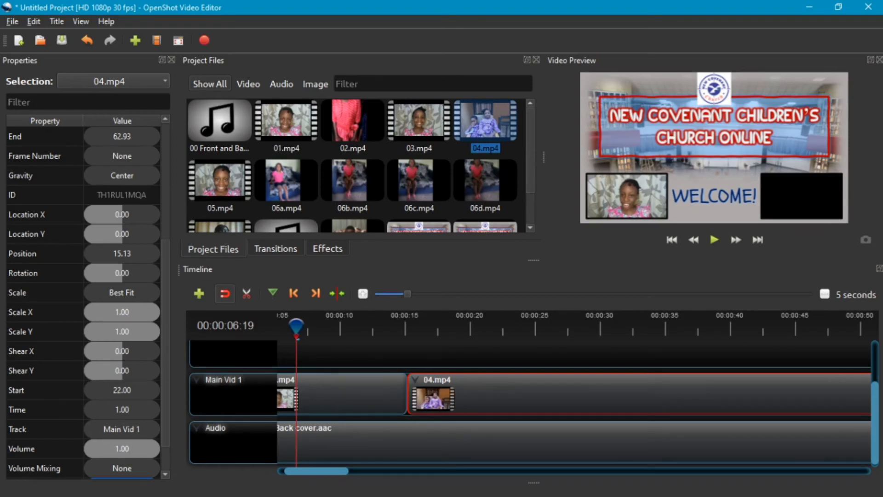
scroll(83, 299, "up", 3)
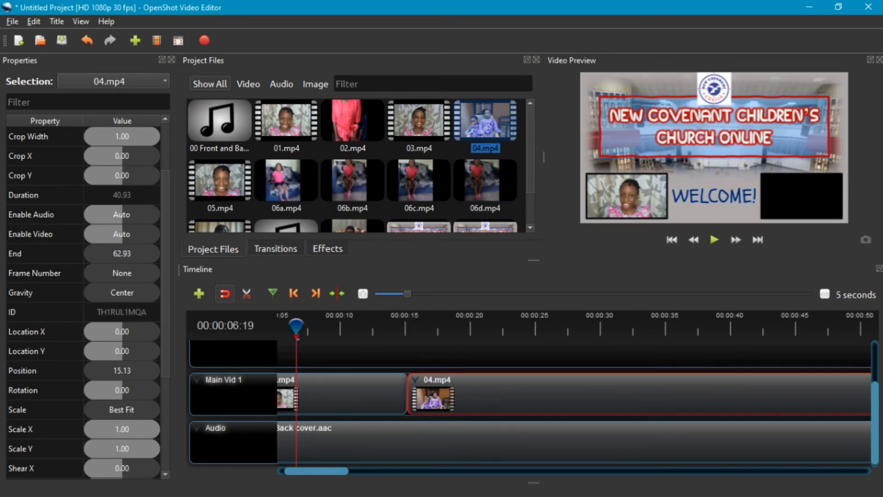
left_click(122, 254)
type("37")
key("Return")
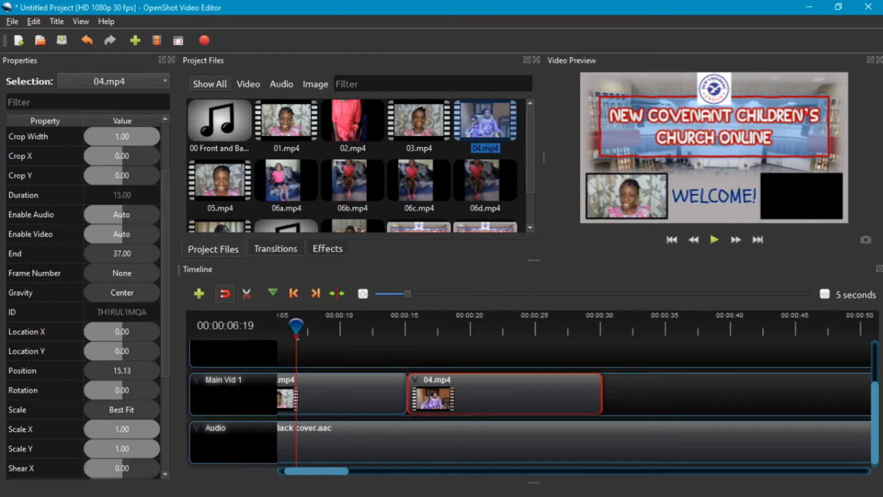
- Apply the slow Fade In and Out to the entire 04.mp4 clip
right_click(446, 391)
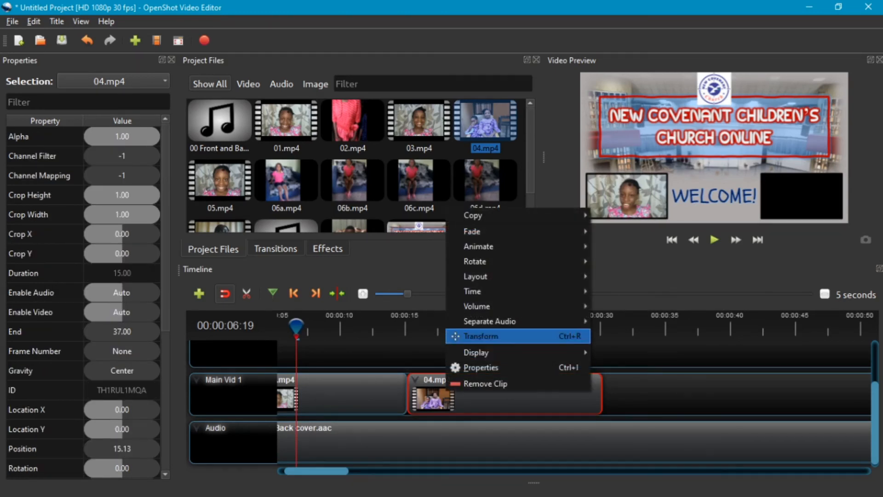
mouse_move(478, 231)
mouse_move(626, 277)
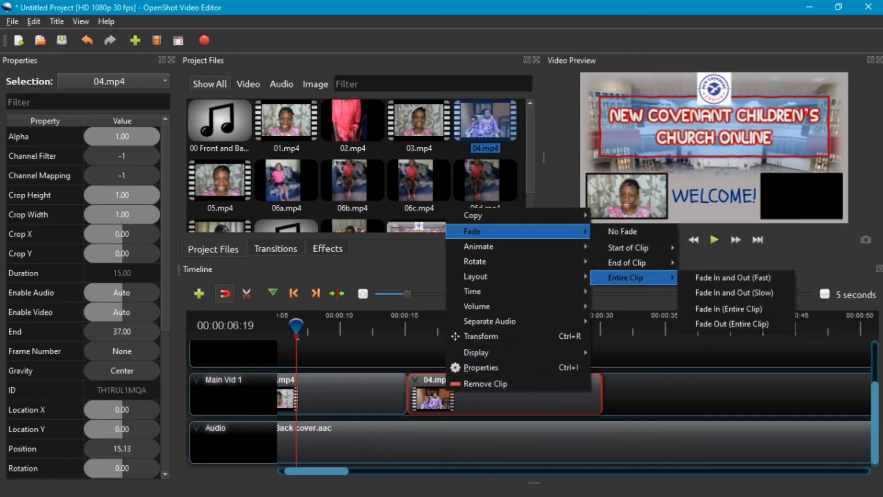
left_click(734, 292)
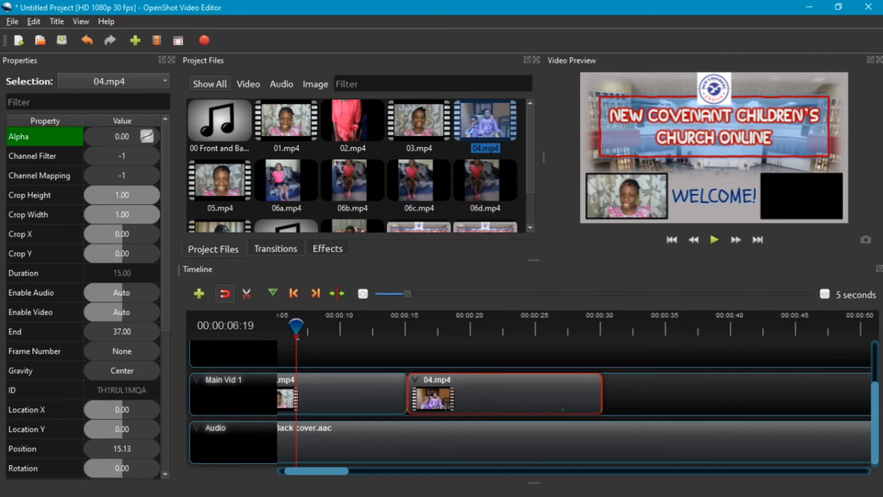
- Add 06b.mp4 to the Main Vid 1 track directly after the end of 04.mp4
mouse_move(317, 471)
left_mouse_down()
mouse_move(360, 471)
mouse_move(334, 472)
left_mouse_up()
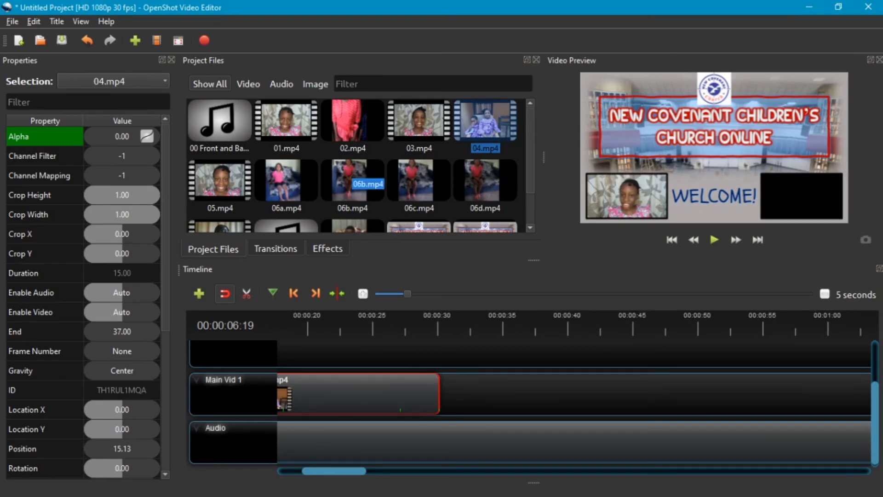
left_click(351, 171)
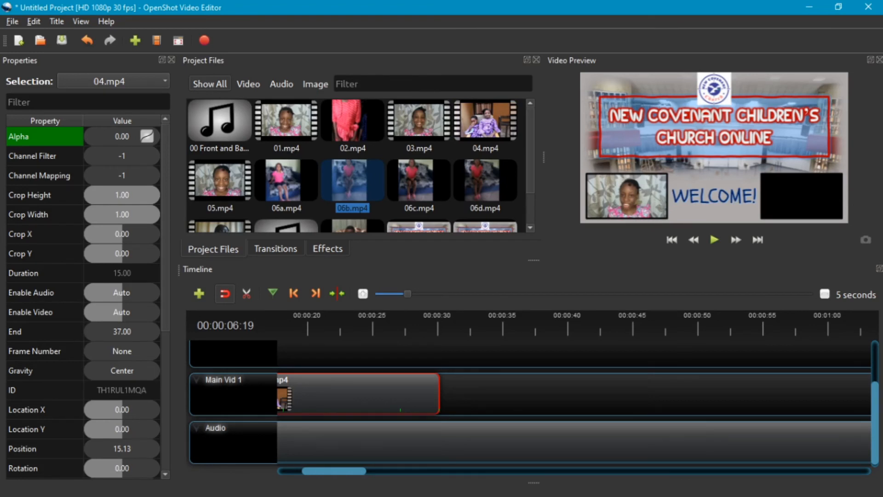
left_click_drag(353, 179, 447, 396)
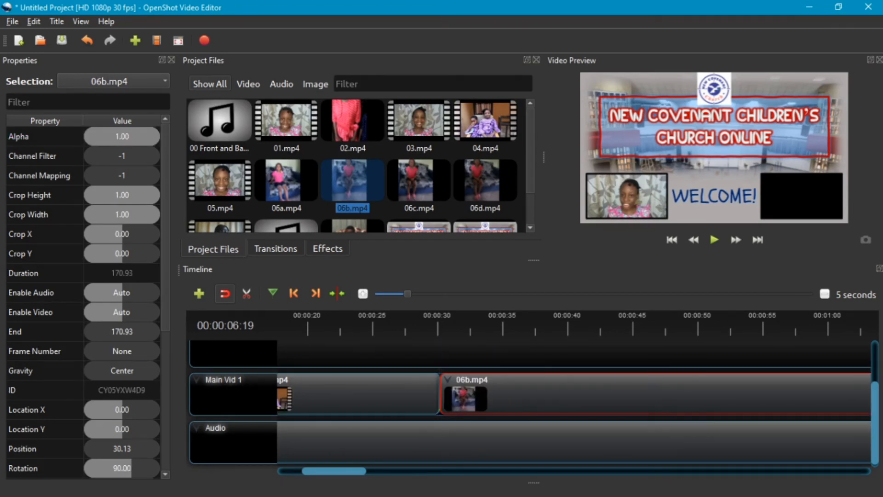
- Trim 06b.mp4 by setting its Start to 10 and its End to 25
scroll(88, 303, "down", 3)
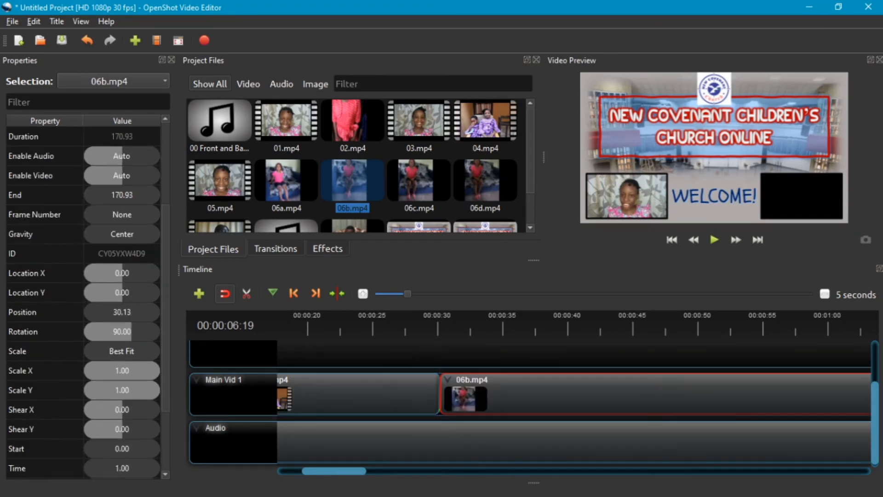
left_click(122, 448)
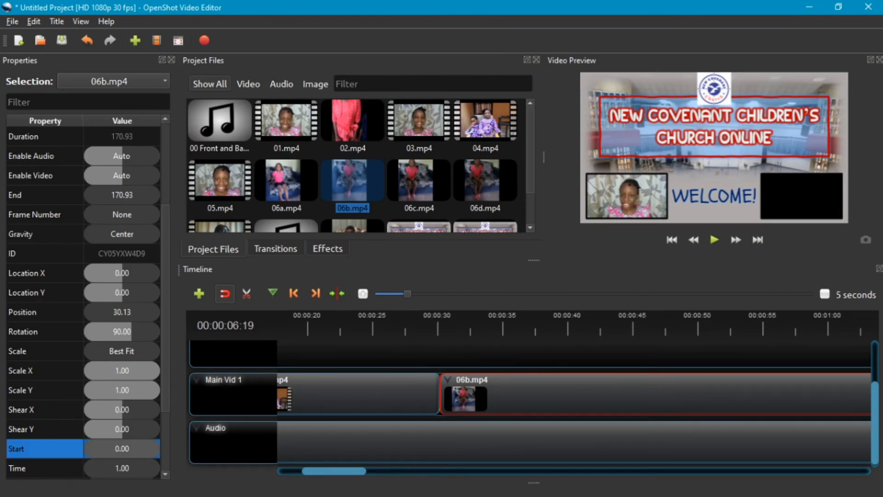
type("10")
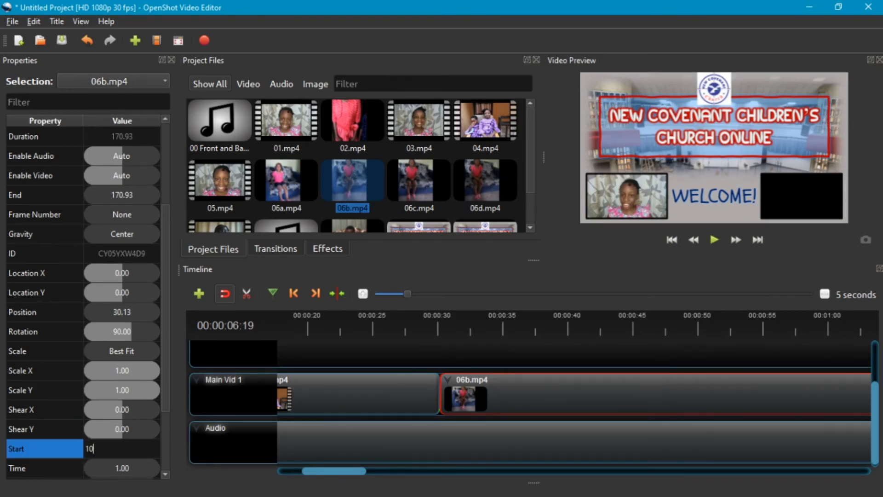
key("Return")
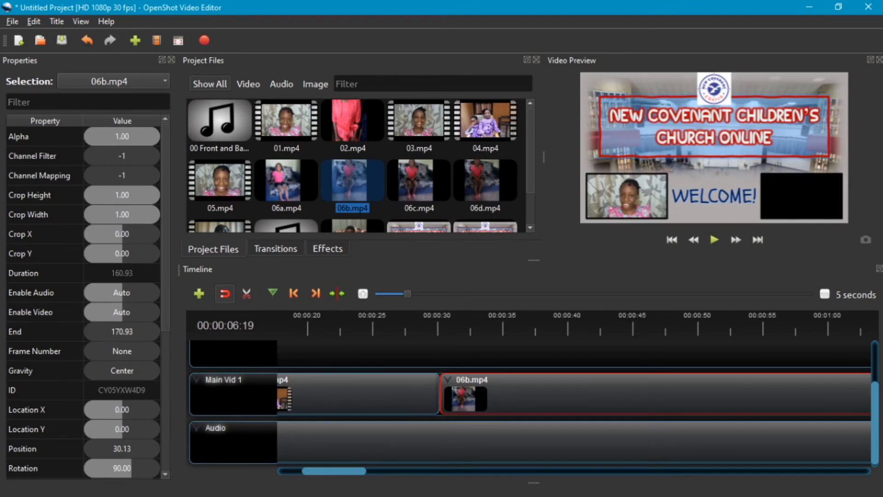
left_click(121, 331)
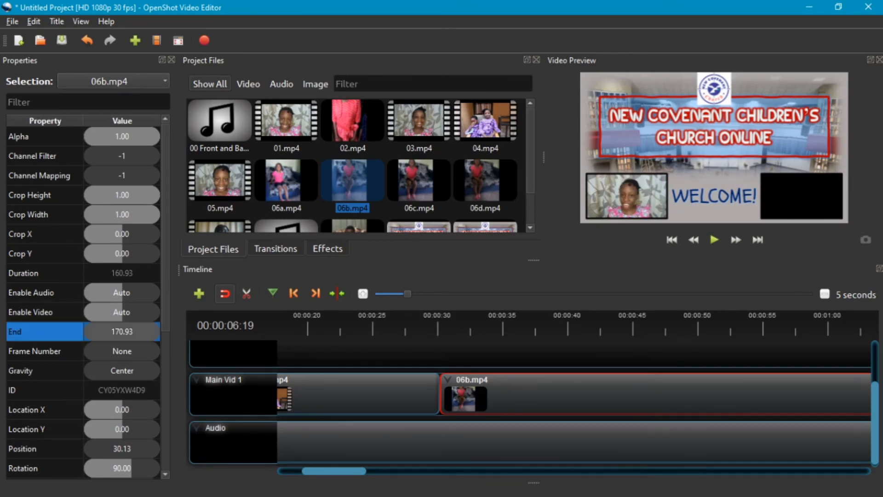
type("25")
key("Return")
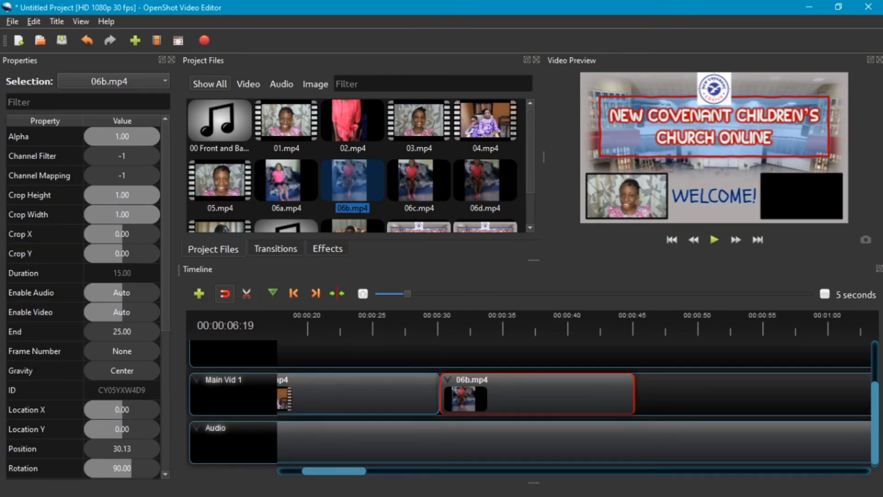
- Apply the slow Fade In and Out to the entire 06b.mp4 clip
right_click(501, 395)
mouse_move(575, 235)
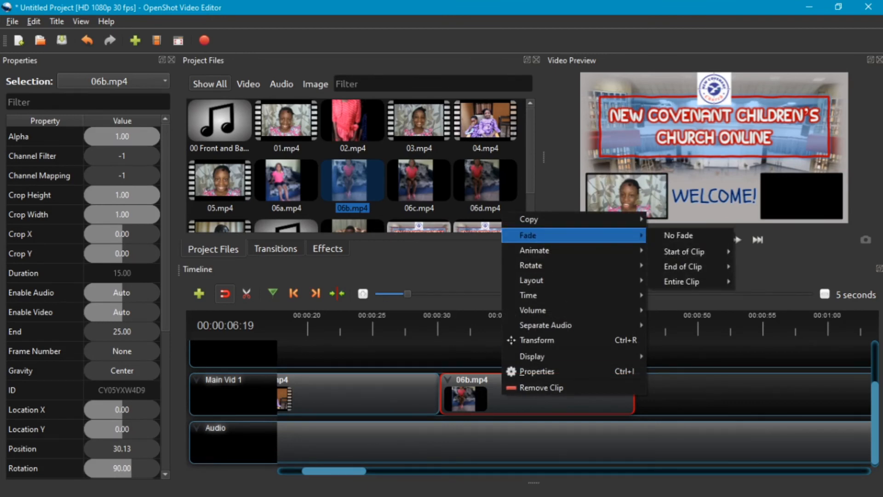
mouse_move(682, 281)
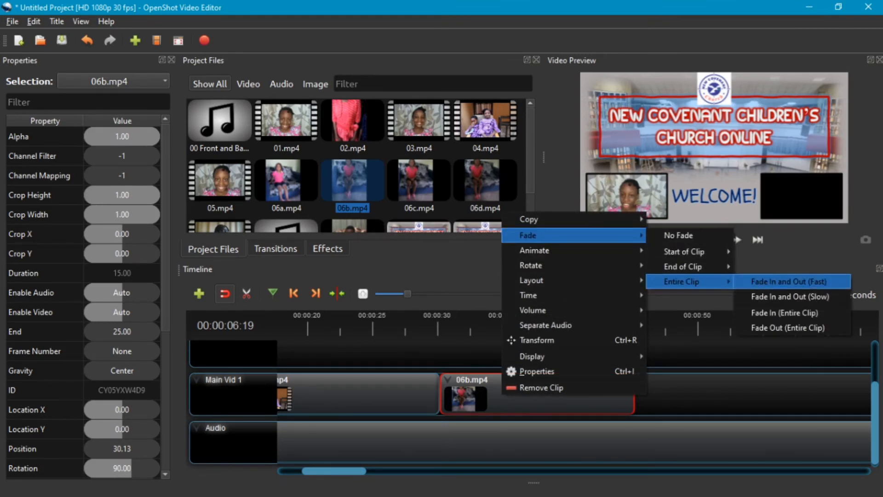
left_click(790, 296)
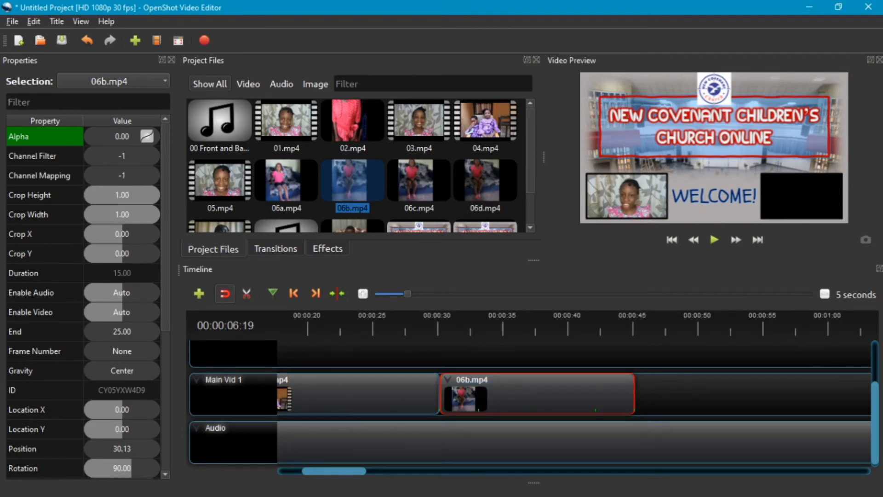
- Set the volume of the entire 06b.mp4 clip to Level 0%
right_click(604, 393)
mouse_move(644, 307)
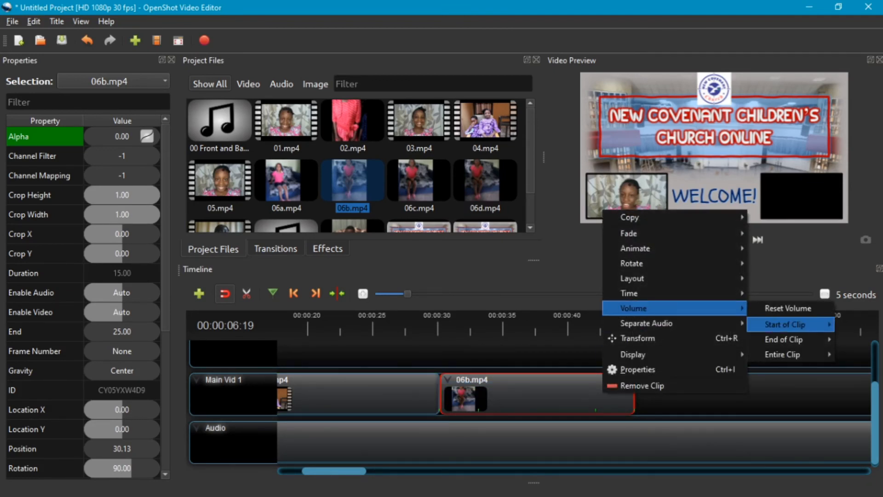
mouse_move(783, 354)
left_click(665, 491)
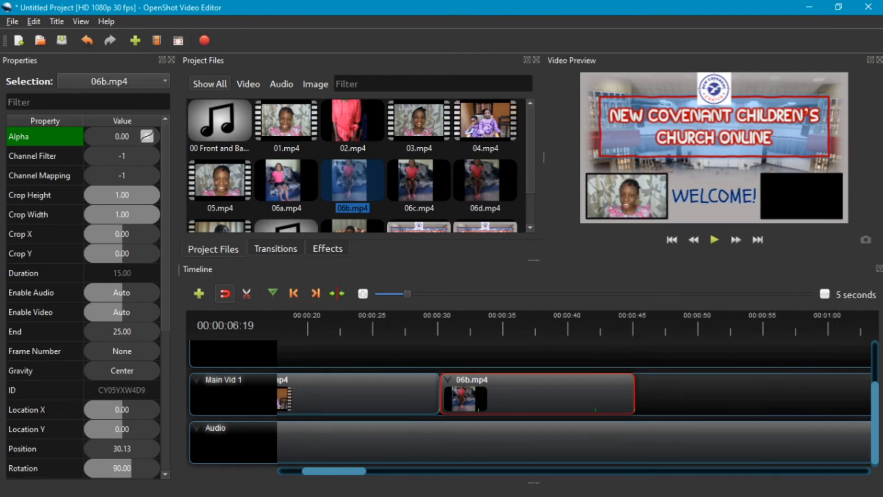
- Set the volume of the entire 04.mp4 clip to Level 0%
right_click(353, 393)
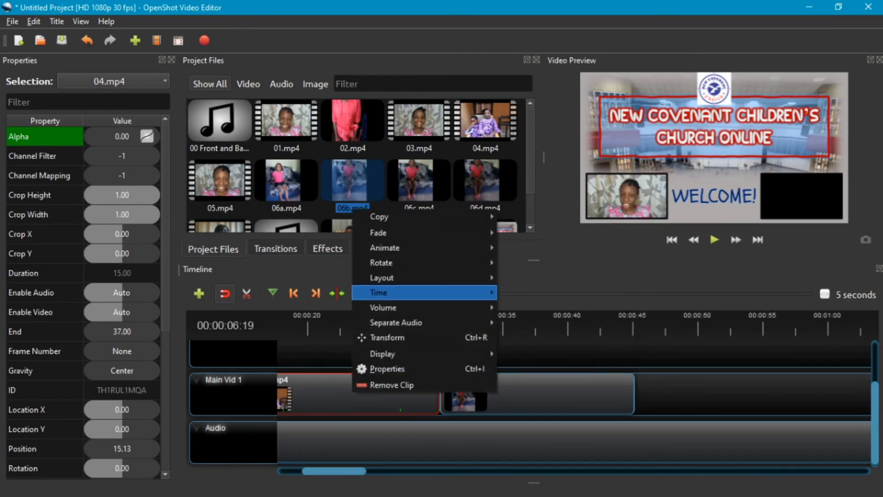
mouse_move(414, 308)
mouse_move(534, 354)
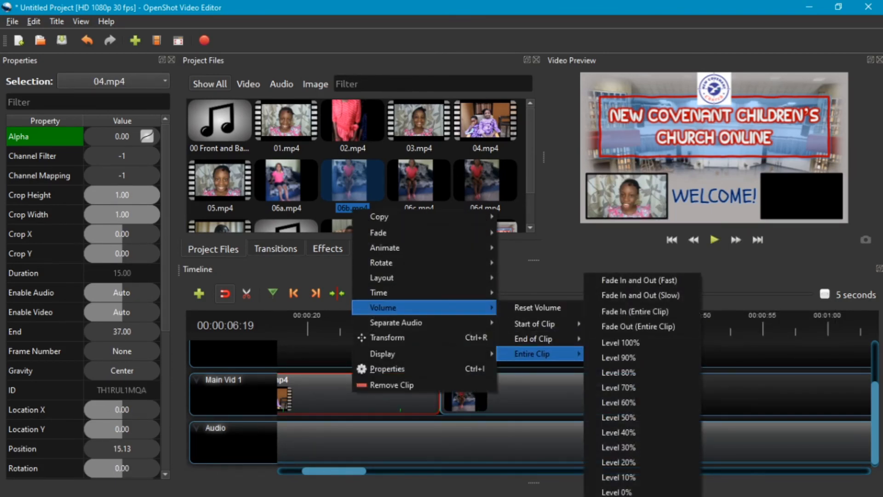
left_click(665, 490)
- Add 09.mp4 to the Main Vid 1 track directly after the end of 06b.mp4
left_click_drag(875, 423, 875, 420)
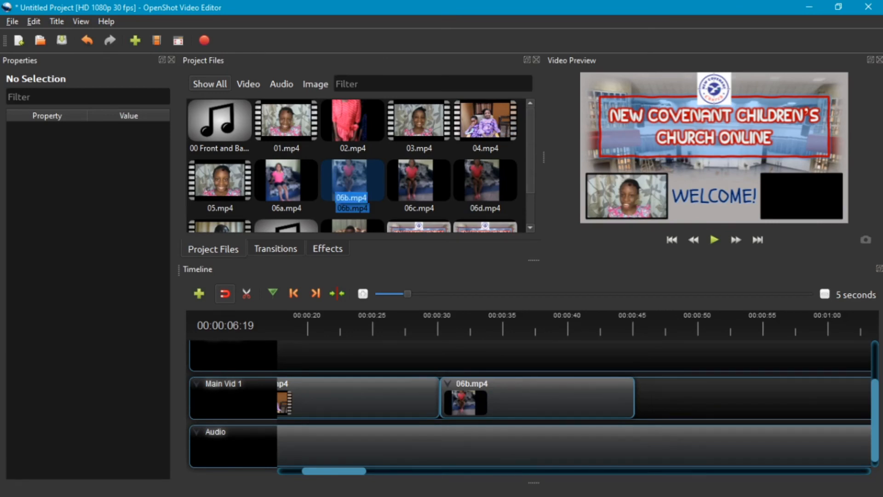
scroll(359, 166, "down", 1)
left_click(352, 194)
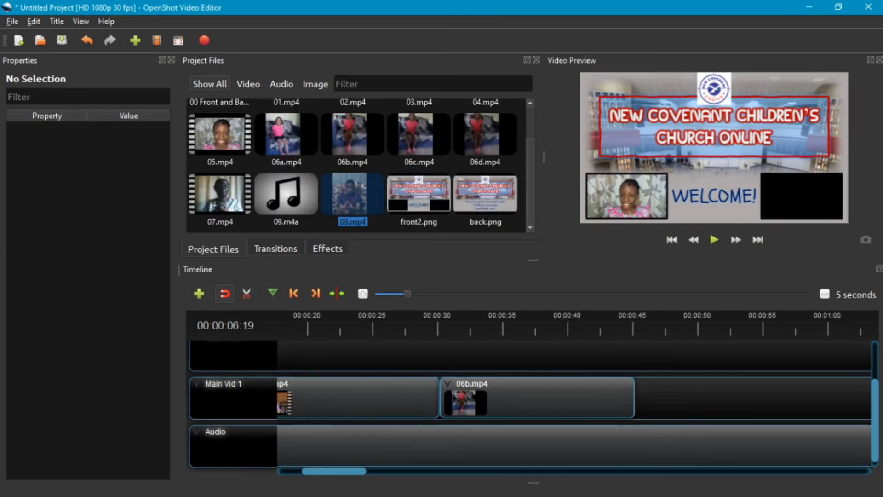
left_click_drag(352, 195, 663, 395)
left_click_drag(334, 471, 351, 471)
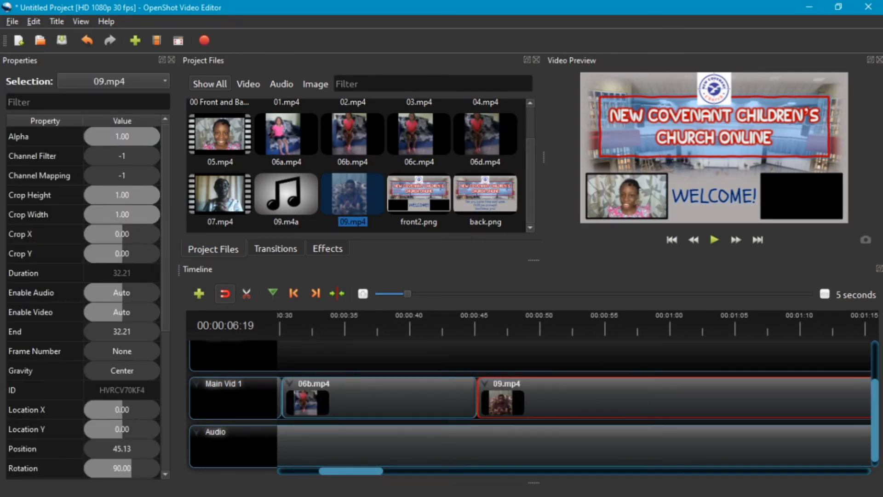
- Spread the Main Vid 1 clips apart, with 09.mp4 starting at about 54 s, 06b.mp4 at about 36.5 s and 04.mp4 at about 18 s
scroll(83, 299, "down", 2)
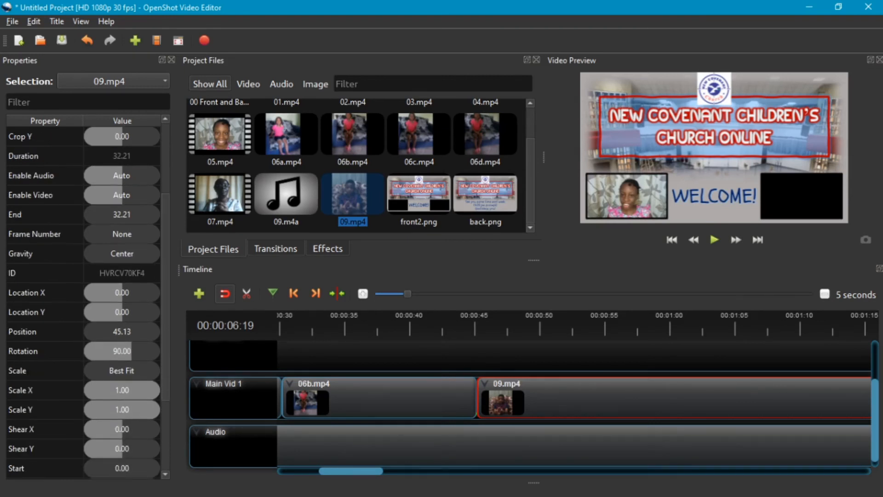
scroll(82, 299, "down", 1)
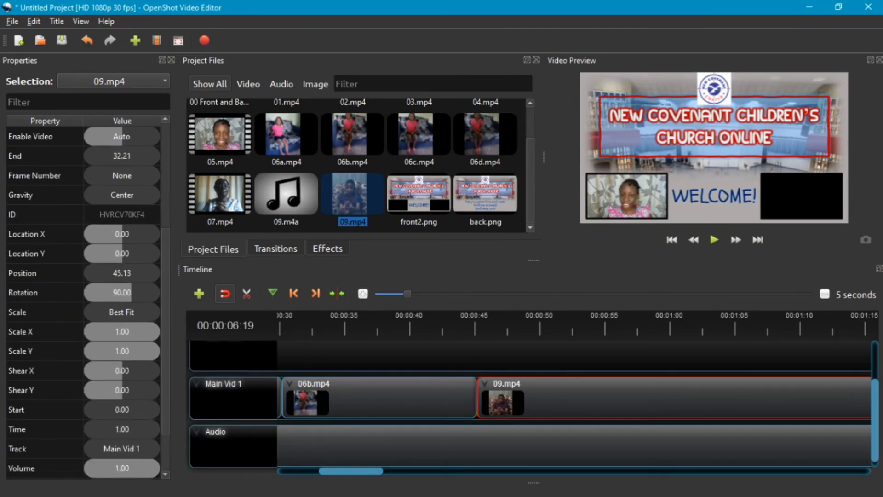
left_click_drag(351, 471, 309, 471)
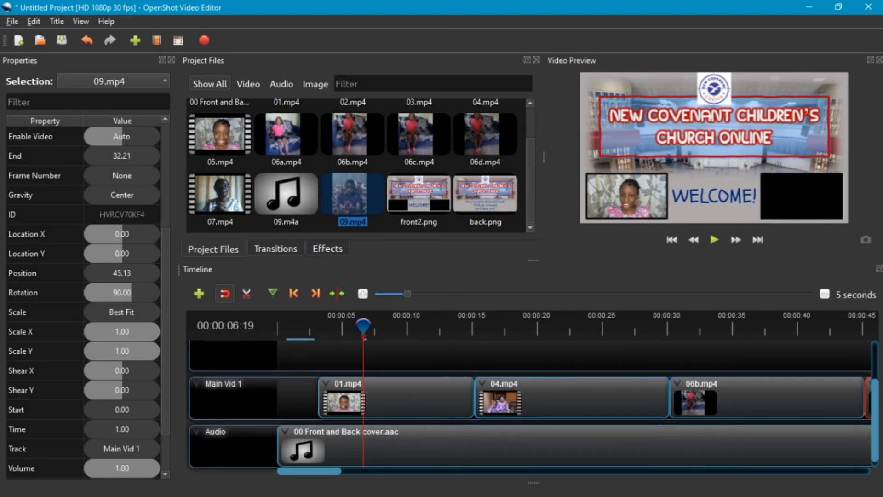
left_click_drag(309, 471, 343, 471)
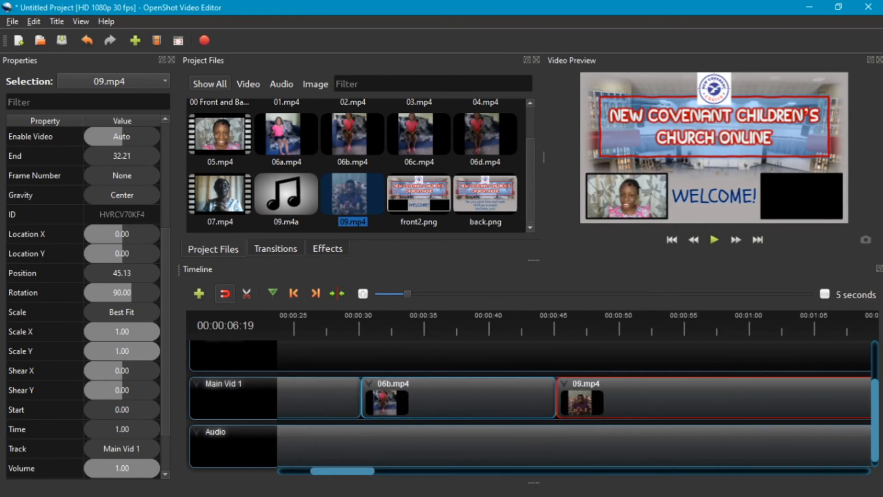
left_click_drag(644, 399, 759, 399)
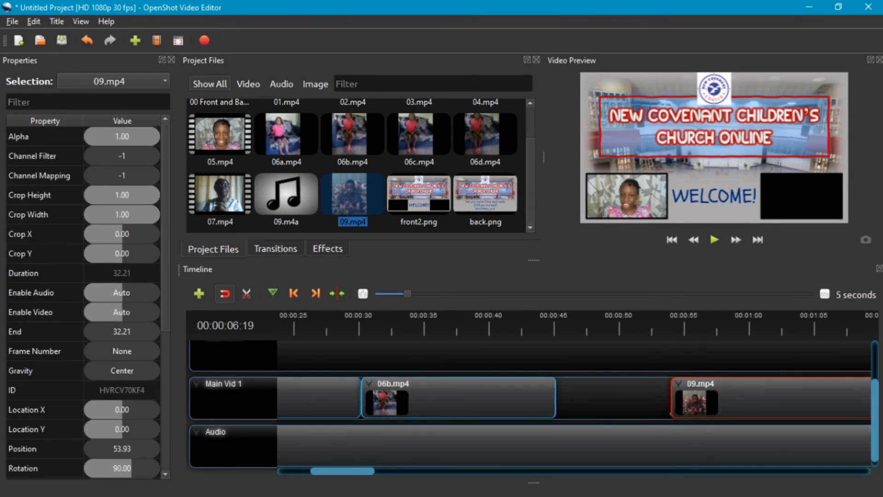
left_click_drag(483, 399, 565, 401)
left_click_drag(342, 471, 313, 471)
left_click_drag(534, 399, 571, 399)
- Move 09.mp4 on Main Vid 1 to start at about 74.5 s and shorten it to end at about 19.8 s of its footage
left_click_drag(312, 471, 383, 471)
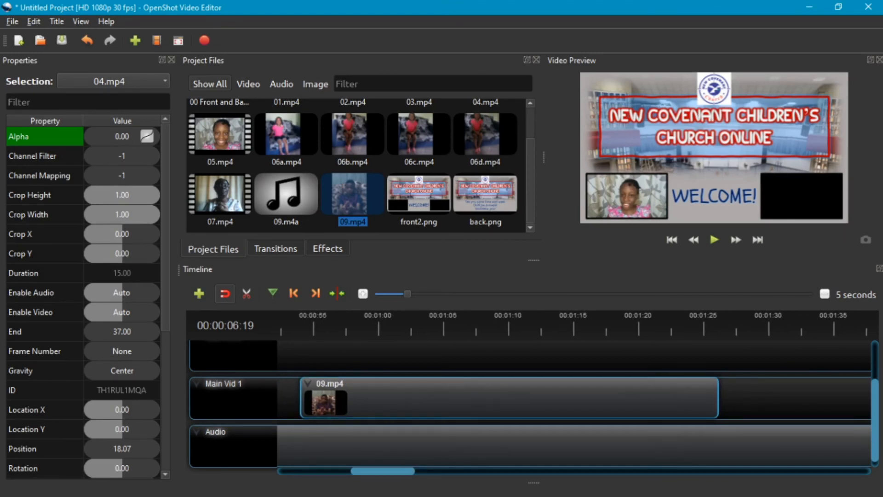
left_click_drag(383, 471, 409, 471)
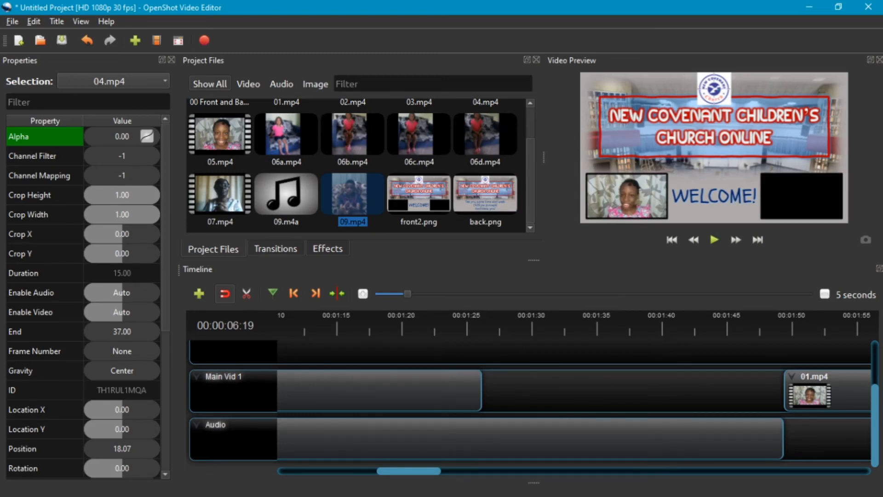
left_click_drag(409, 471, 310, 471)
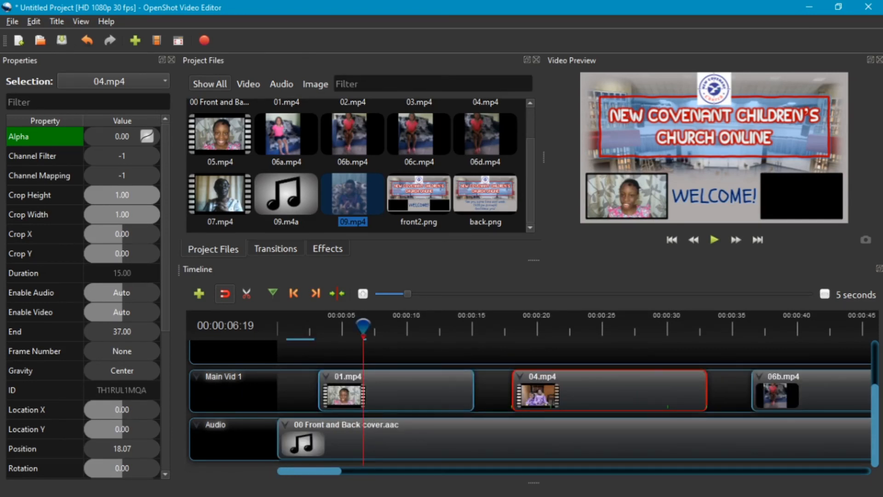
left_click(404, 391)
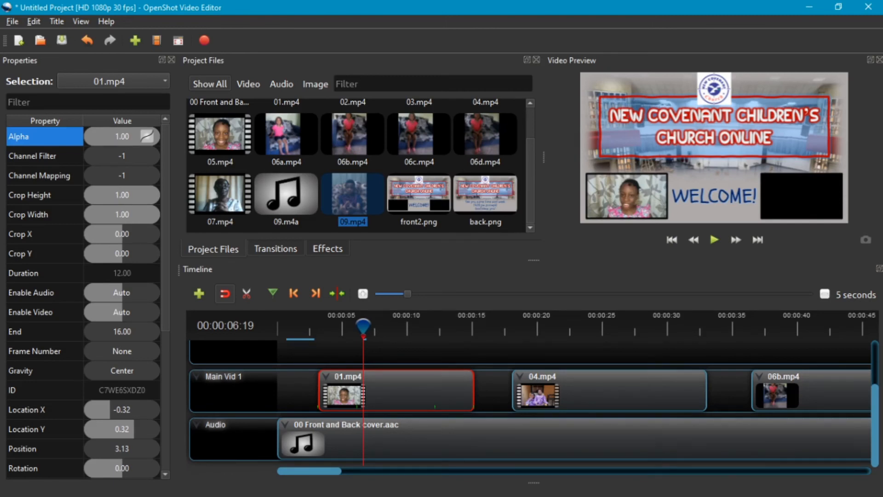
left_click_drag(309, 471, 402, 471)
left_click_drag(409, 391, 677, 391)
mouse_move(402, 471)
left_mouse_down()
mouse_move(336, 471)
mouse_move(414, 471)
left_mouse_up()
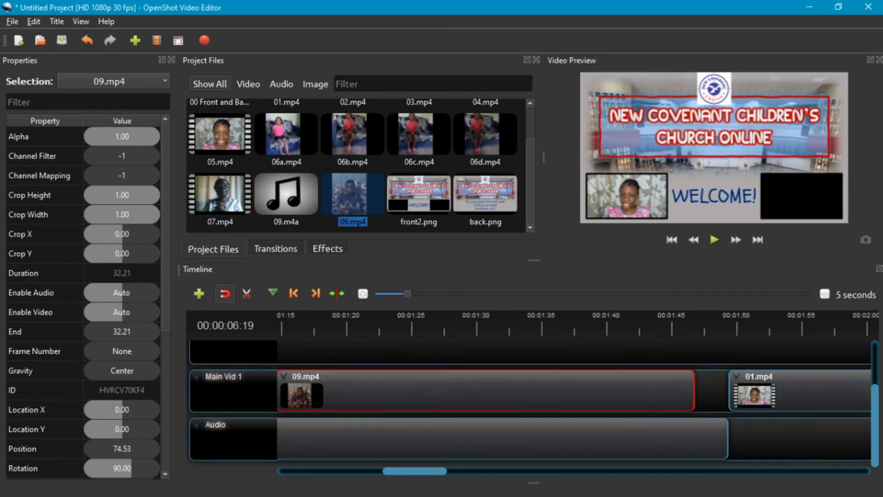
left_click_drag(694, 391, 532, 391)
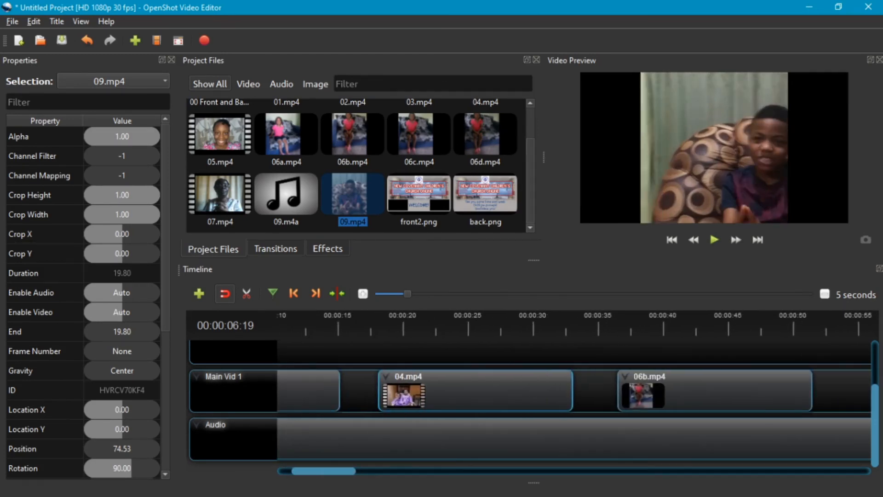
- Move 04.mp4 on Main Vid 1 to start at about 16.7 s and extend its End to about 41.07, just before 06b.mp4
left_click_drag(309, 471, 339, 471)
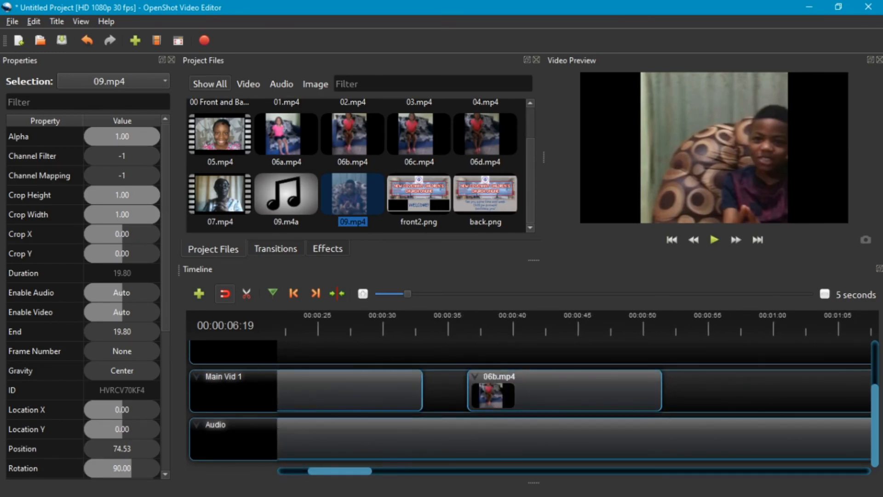
left_click_drag(339, 471, 310, 471)
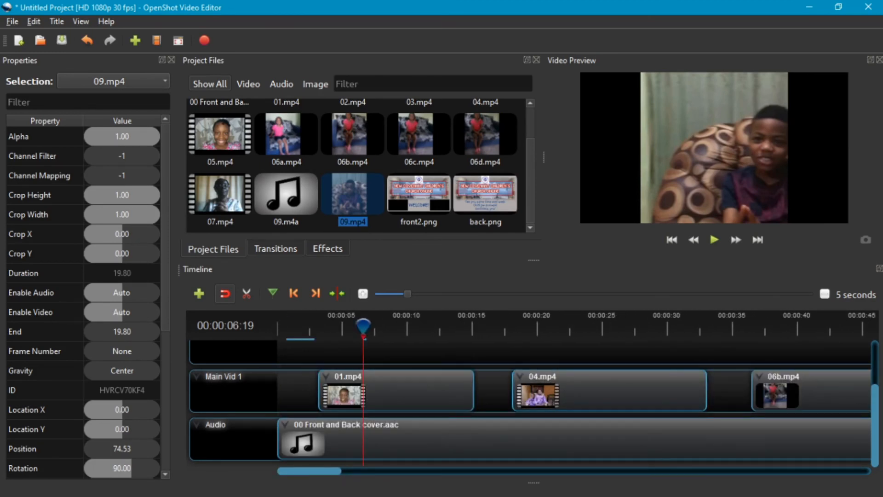
left_click_drag(610, 391, 628, 391)
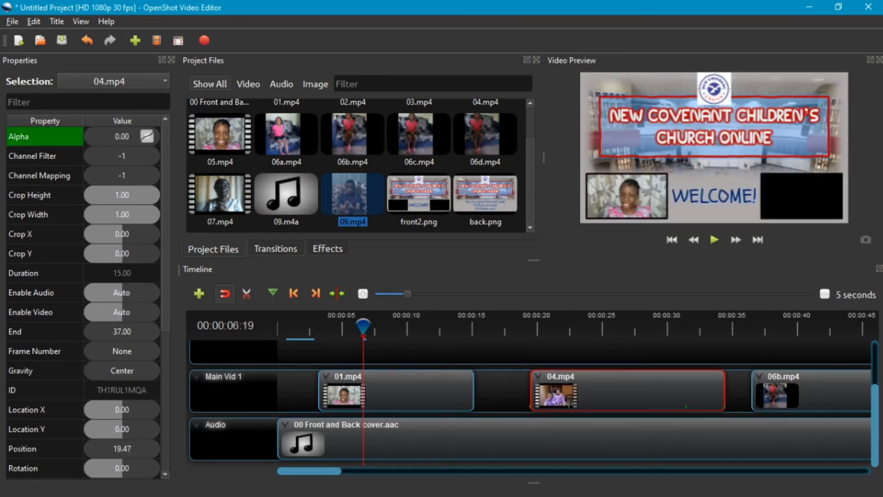
left_click_drag(628, 391, 591, 391)
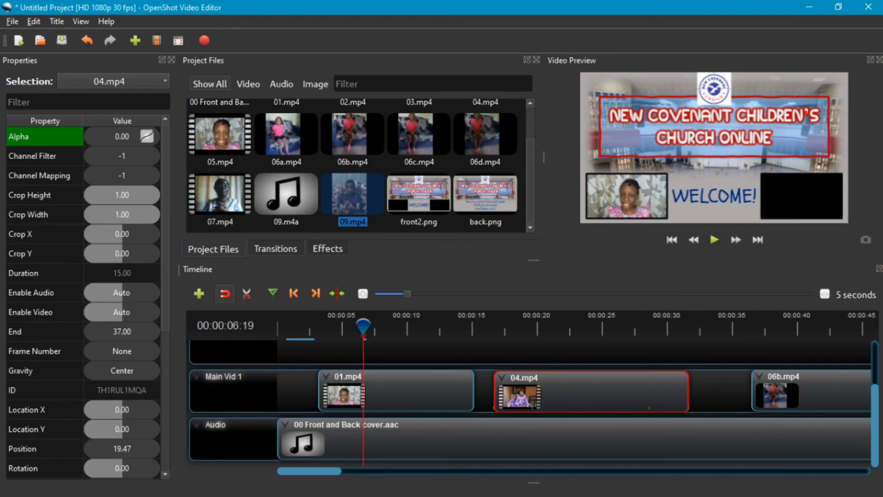
left_click_drag(688, 391, 742, 391)
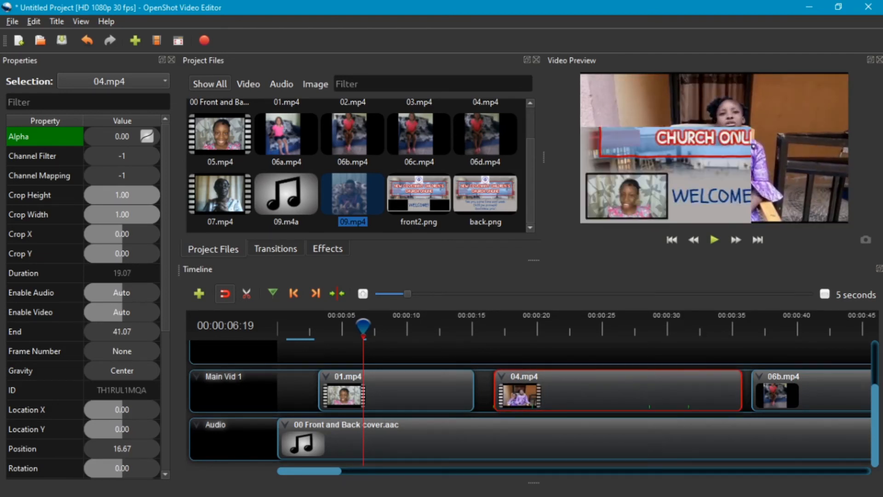
- Move 06b.mp4 on Main Vid 1 to start at about 43.8 s and extend 04.mp4's End to about 43.53
left_click_drag(309, 471, 323, 471)
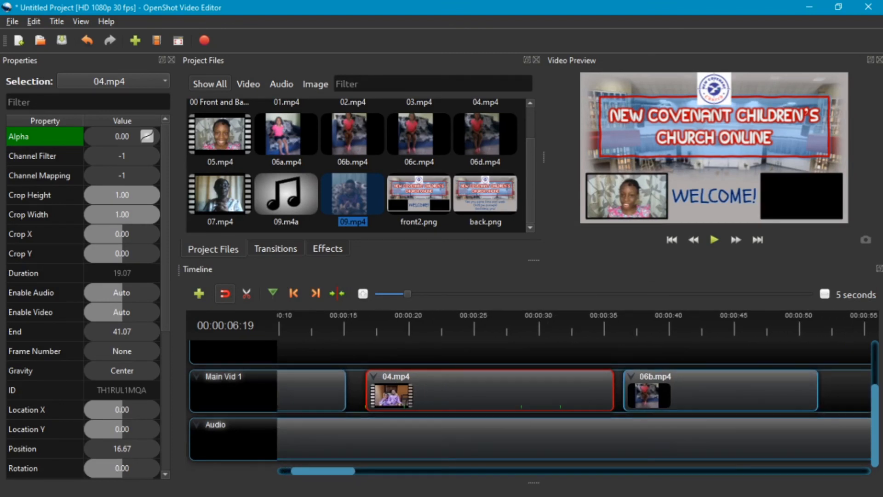
left_click_drag(653, 391, 748, 391)
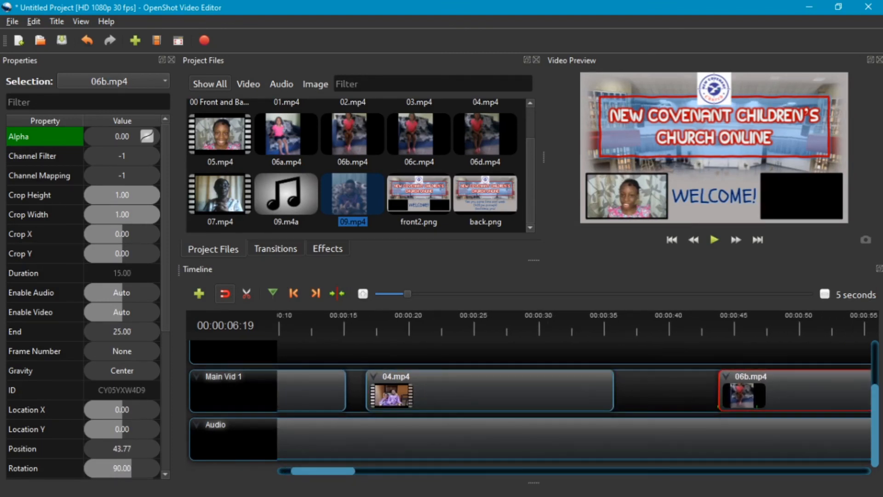
left_click_drag(612, 391, 645, 391)
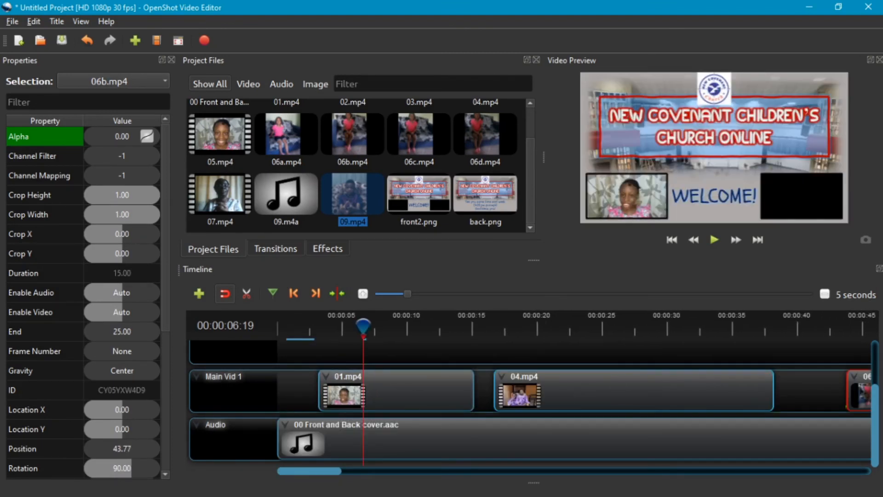
left_click(642, 391)
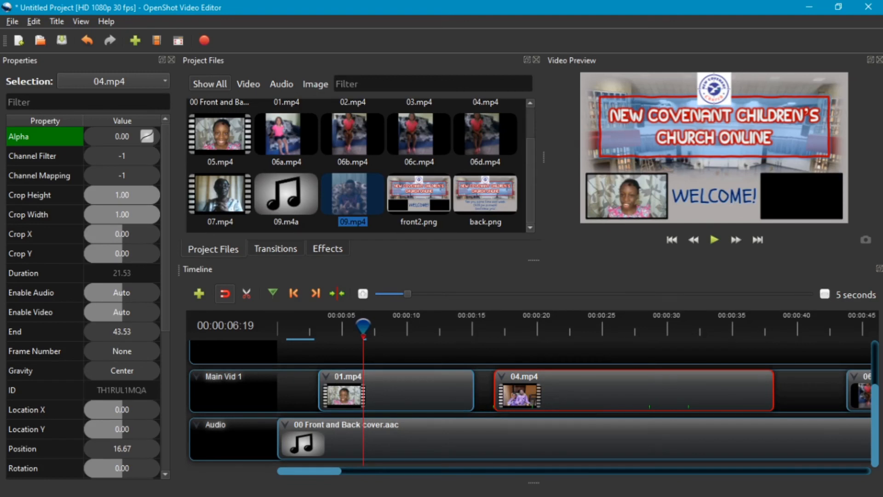
- Set the Alpha of 04.mp4 to 1 at the old fade-out keyframe, at 00:00:31:21
left_click_drag(363, 326, 650, 326)
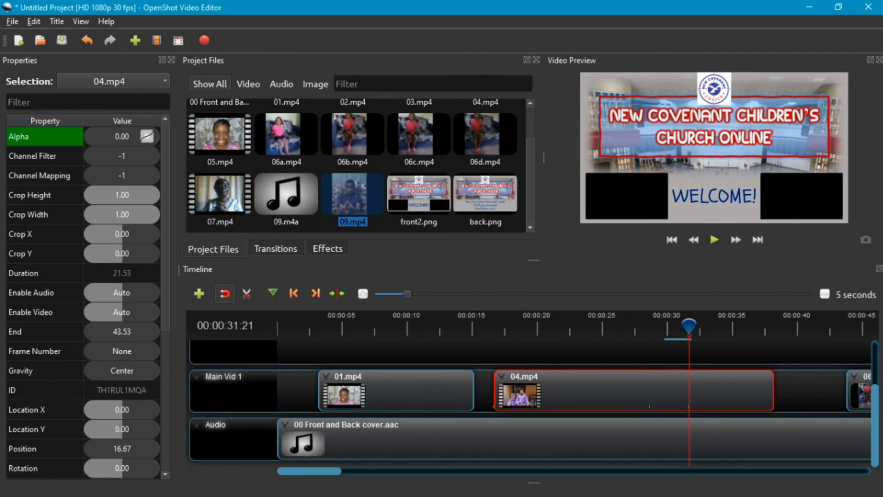
double_click(122, 136)
type("1")
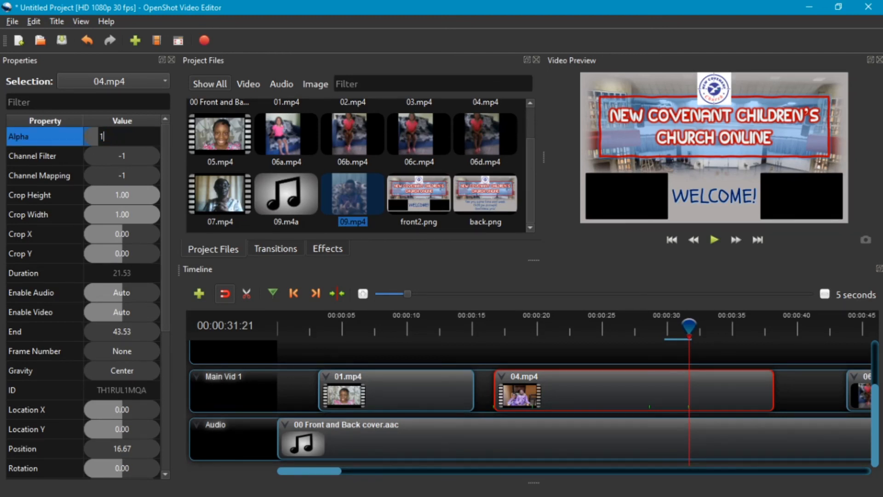
key("Return")
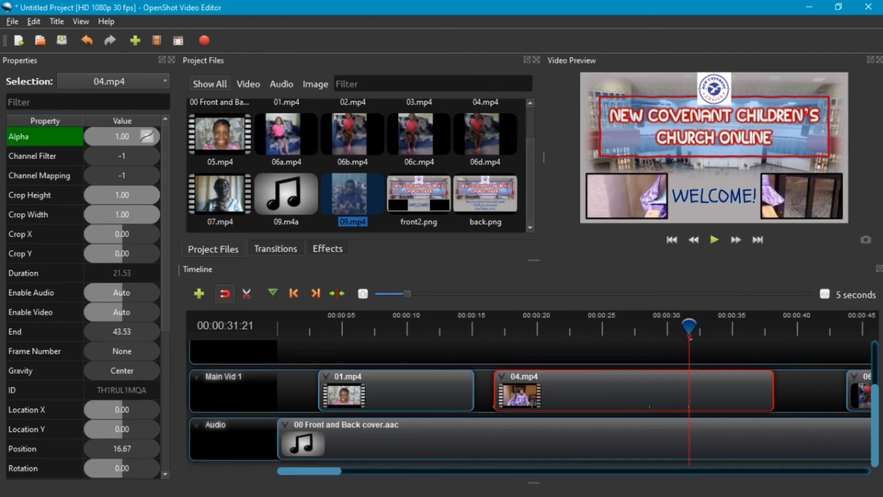
mouse_move(689, 325)
left_mouse_down()
mouse_move(609, 326)
mouse_move(696, 326)
left_mouse_up()
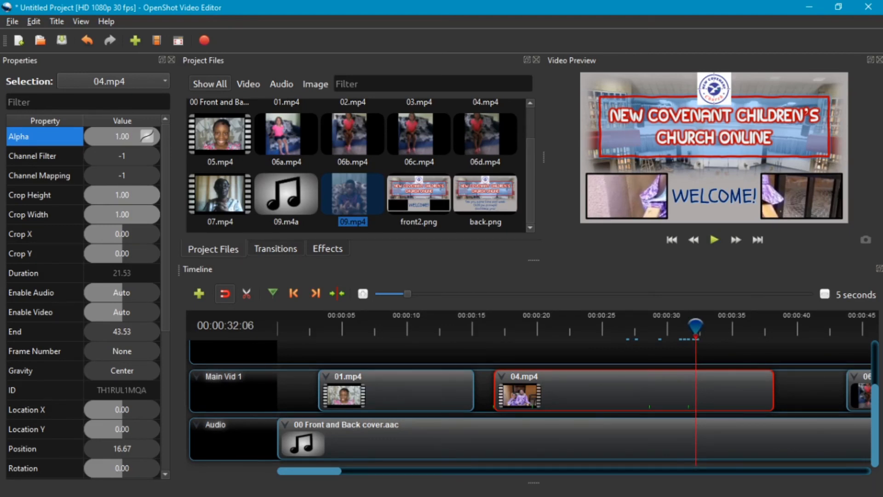
- Add a slow fade-out at the end of 04.mp4 on Main Vid 1 and check it at the clip's end
right_click(608, 400)
mouse_move(681, 225)
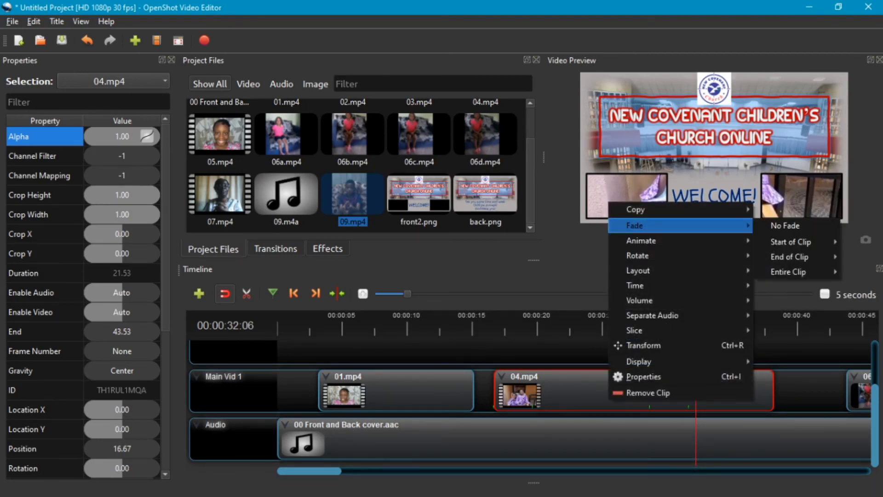
mouse_move(789, 257)
left_click(695, 271)
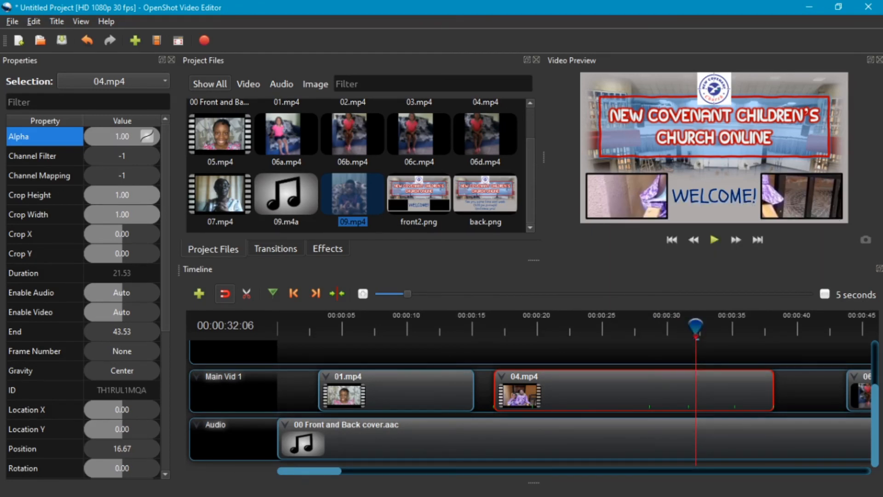
left_click_drag(696, 326, 774, 325)
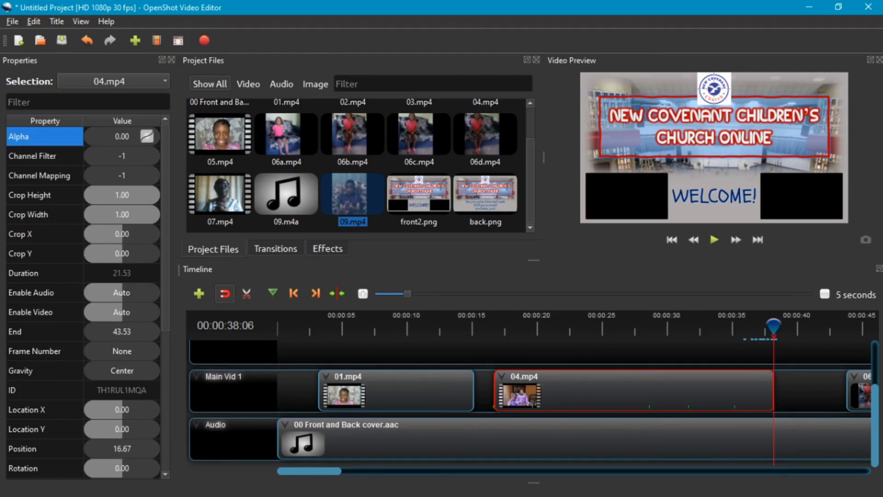
left_click_drag(773, 325, 802, 326)
- Close the gaps on Main Vid 1, with 04.mp4 starting at about 15.1 s and 06b.mp4 at about 36.7 s
scroll(529, 391, "right", 5)
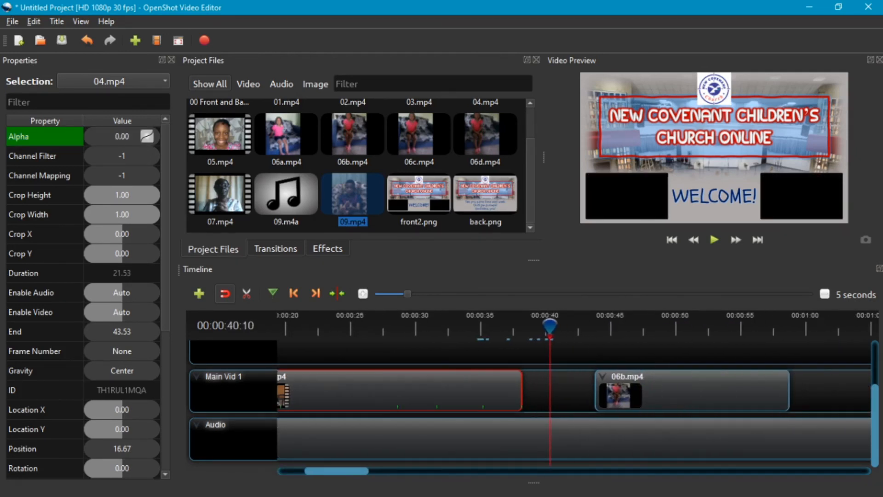
left_click_drag(570, 391, 532, 391)
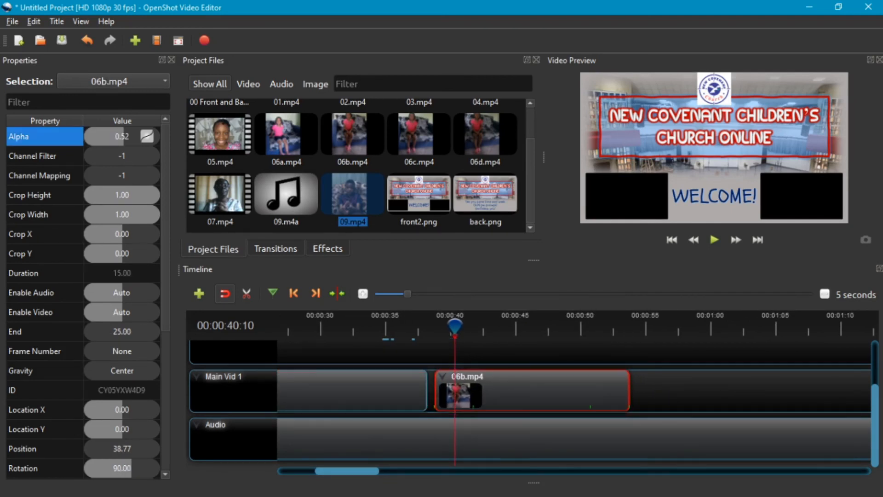
scroll(529, 391, "left", 4)
left_click_drag(534, 391, 514, 393)
left_click_drag(773, 391, 745, 392)
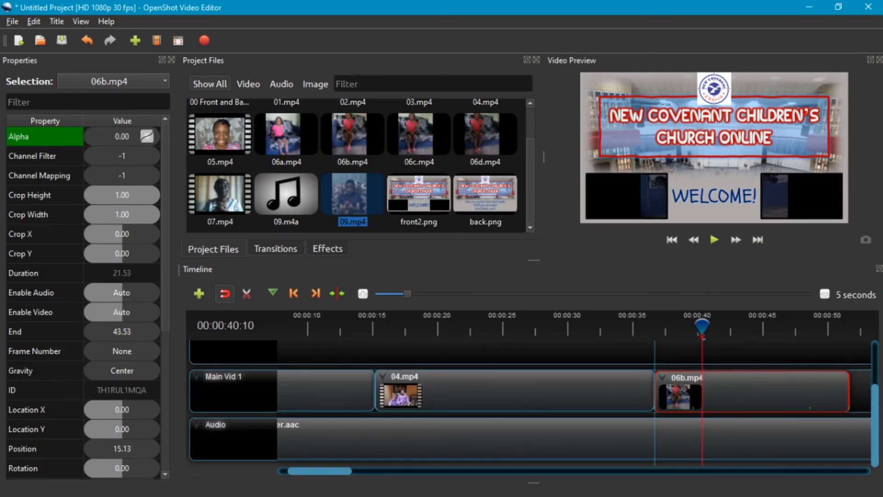
- Extend 06b.mp4's End to about 44.80 and set its Alpha to 1 at the old fade-out keyframe, at 00:00:51:21
scroll(529, 391, "right", 4)
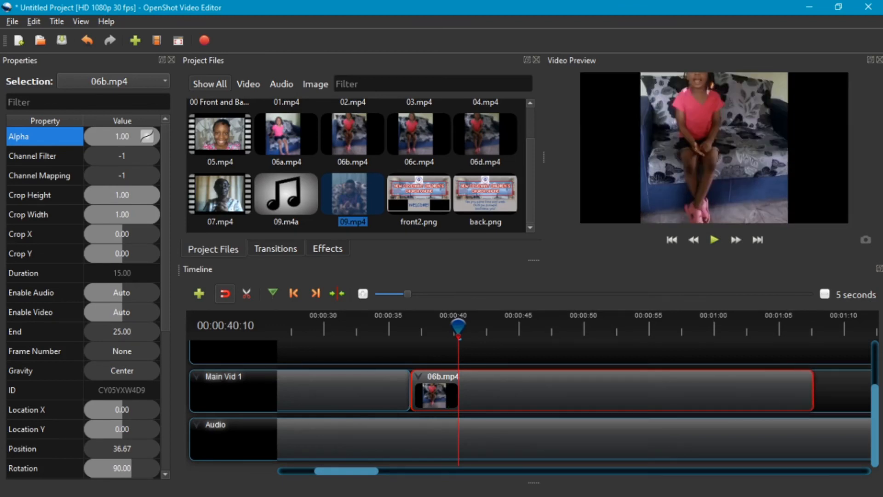
left_click_drag(861, 391, 863, 392)
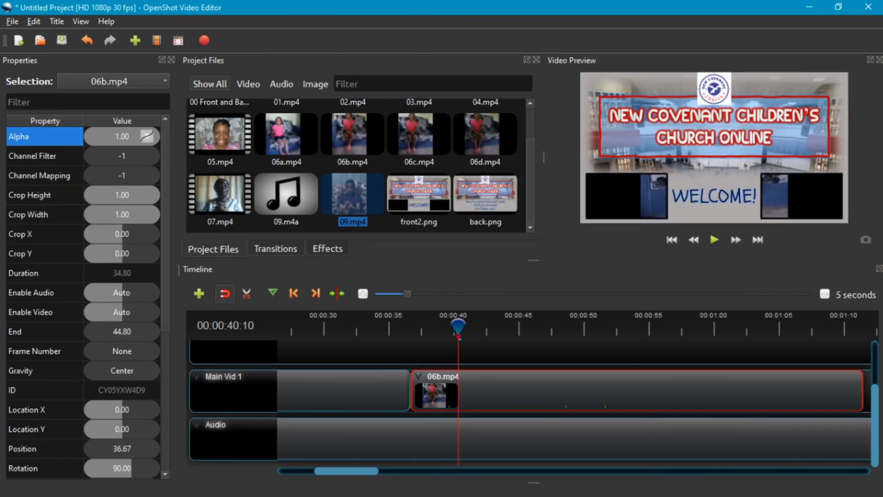
left_click(606, 329)
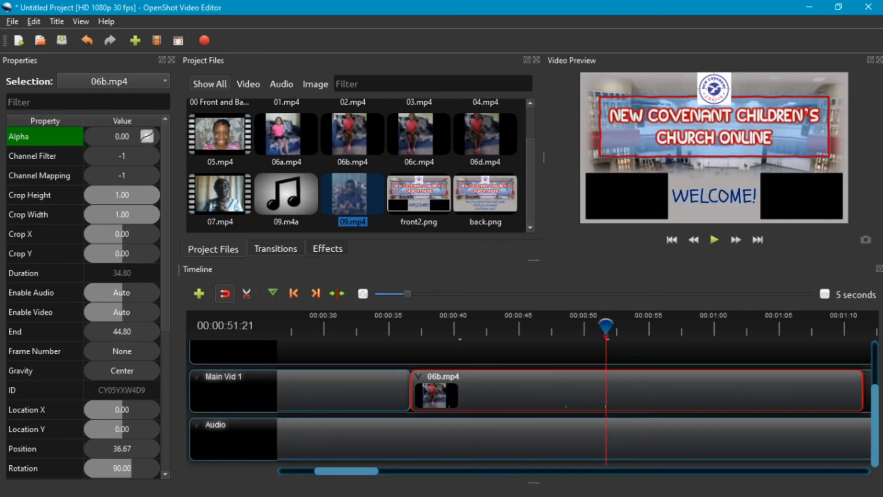
left_click(122, 137)
type("1")
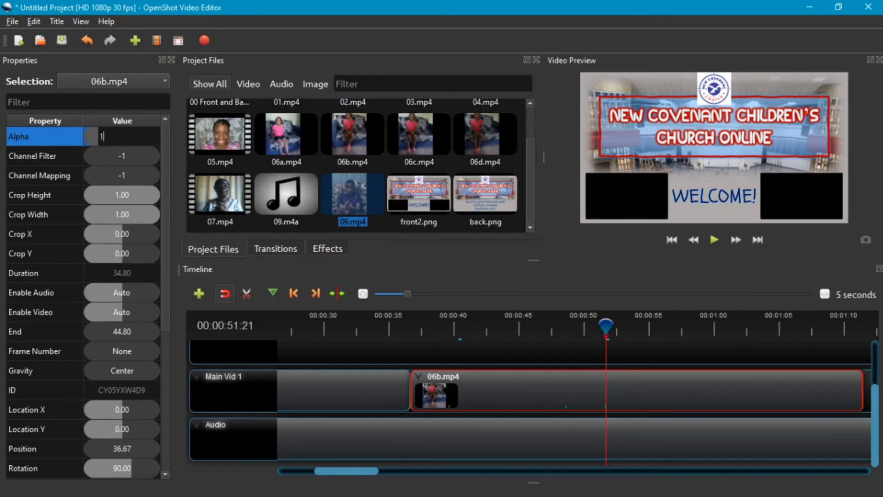
key("Return")
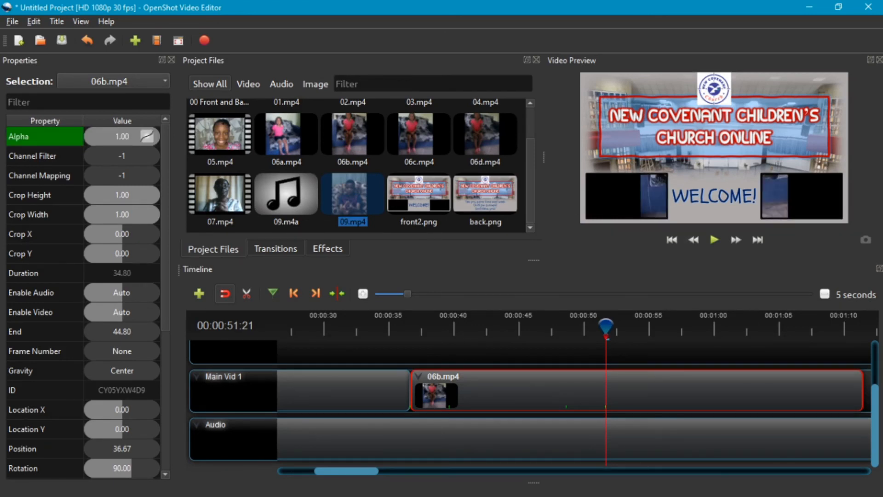
- Add a slow fade-out at the end of 06b.mp4 on Main Vid 1
left_click_drag(606, 326, 803, 326)
right_click(723, 387)
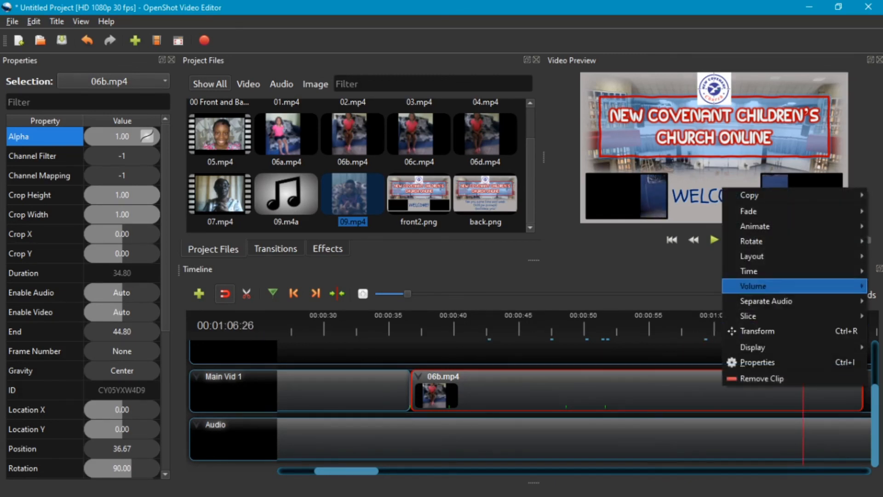
mouse_move(782, 226)
mouse_move(754, 210)
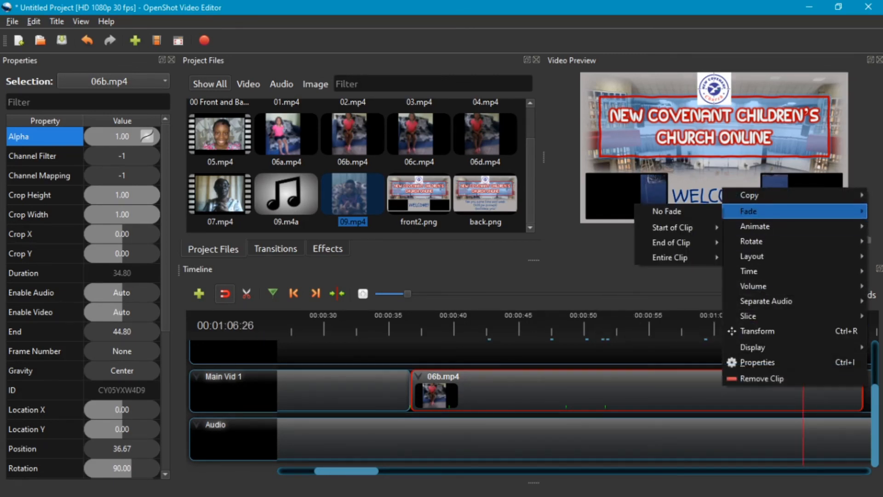
mouse_move(677, 243)
left_click(767, 257)
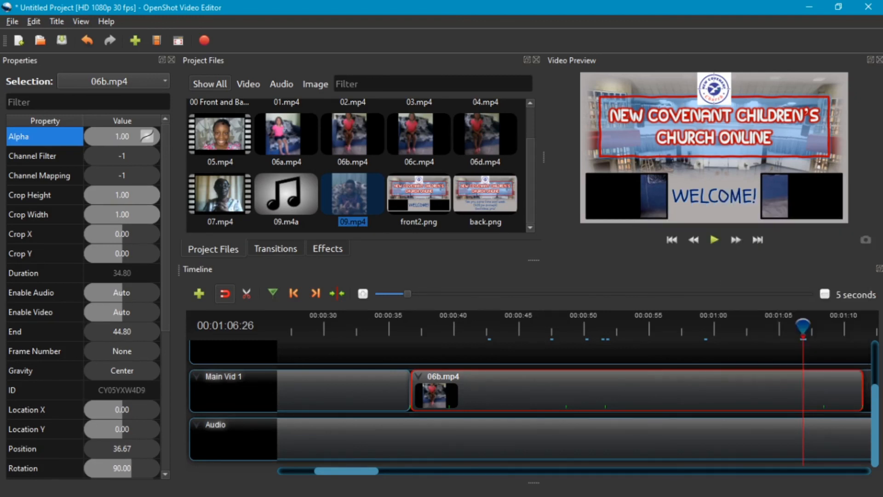
- Move 09.mp4 on Main Vid 1 to start at about 71.5 s, directly after 06b.mp4, and mute the entire clip
scroll(529, 391, "right", 10)
left_click_drag(552, 391, 512, 391)
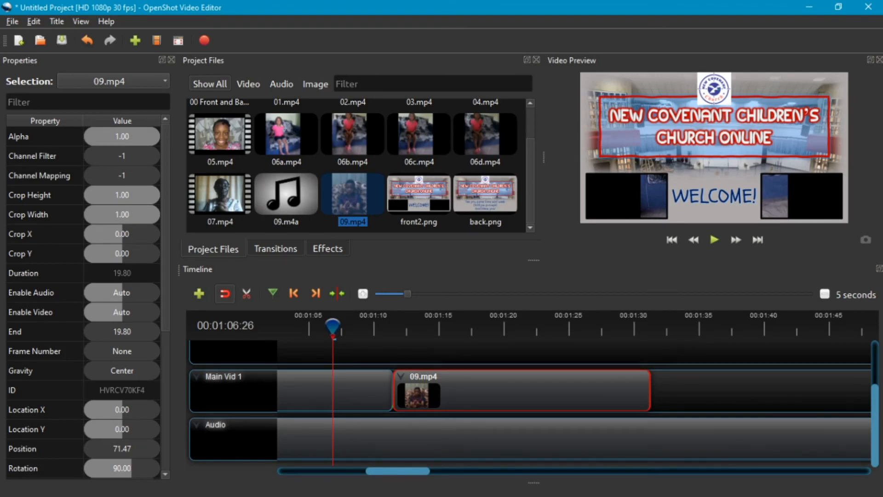
right_click(547, 393)
mouse_move(598, 309)
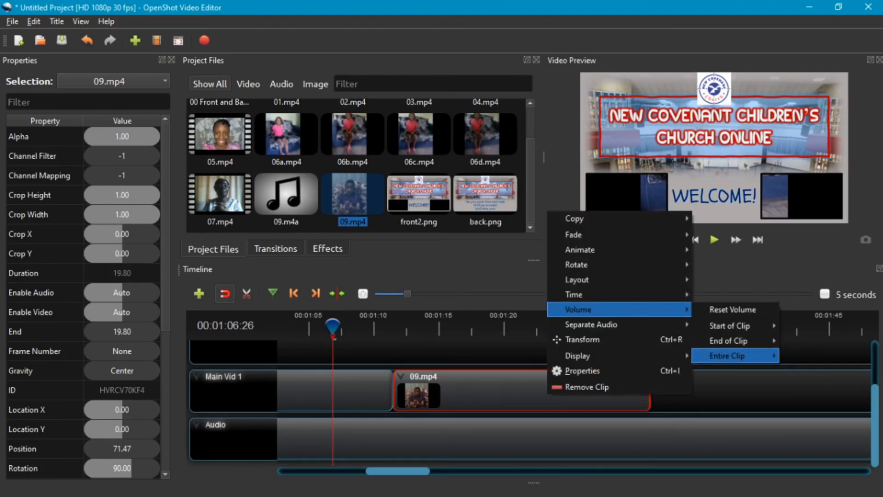
mouse_move(731, 356)
left_click(611, 491)
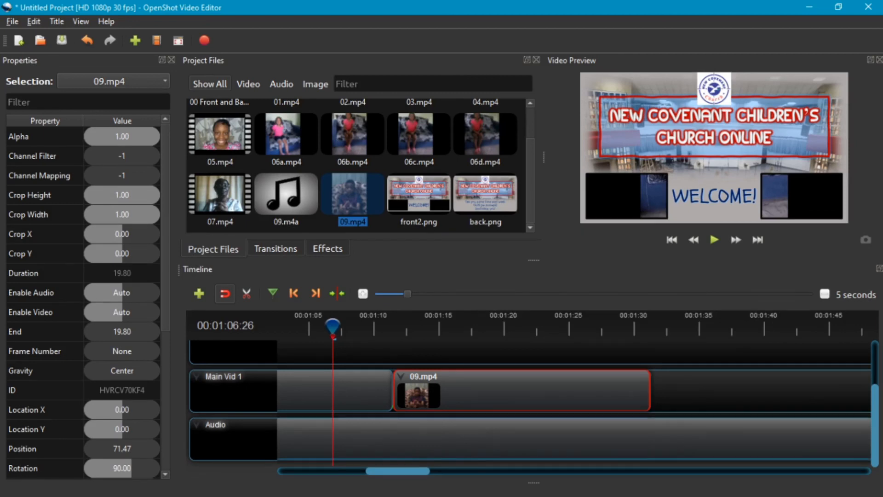
- Extend 09.mp4's End on Main Vid 1 to about 31.87 and open its volume options
left_click_drag(649, 391, 807, 391)
scroll(807, 391, "right", 5)
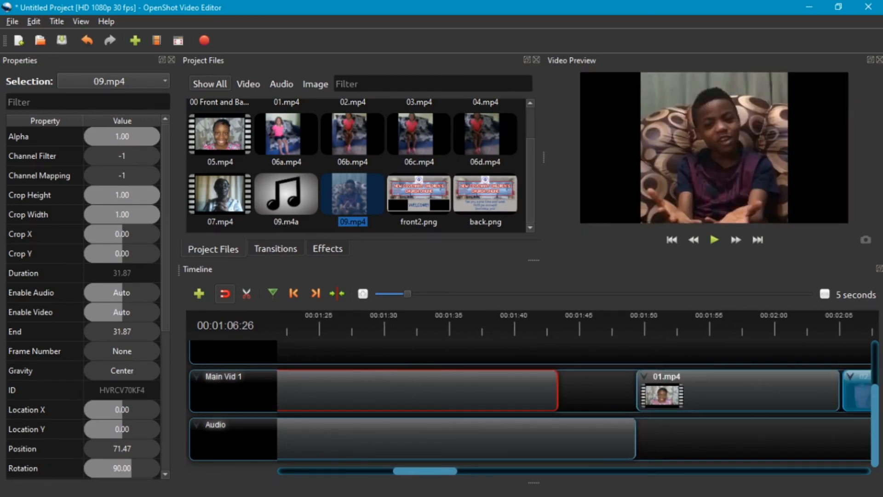
scroll(529, 391, "left", 4)
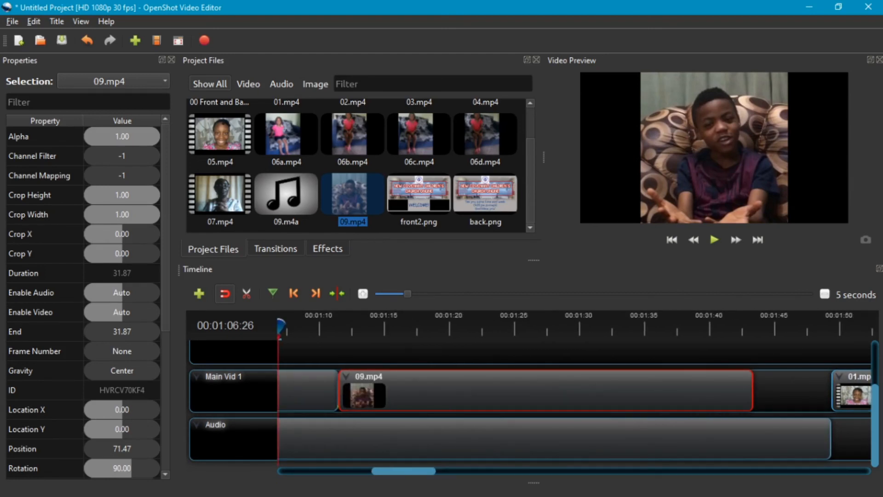
right_click(540, 393)
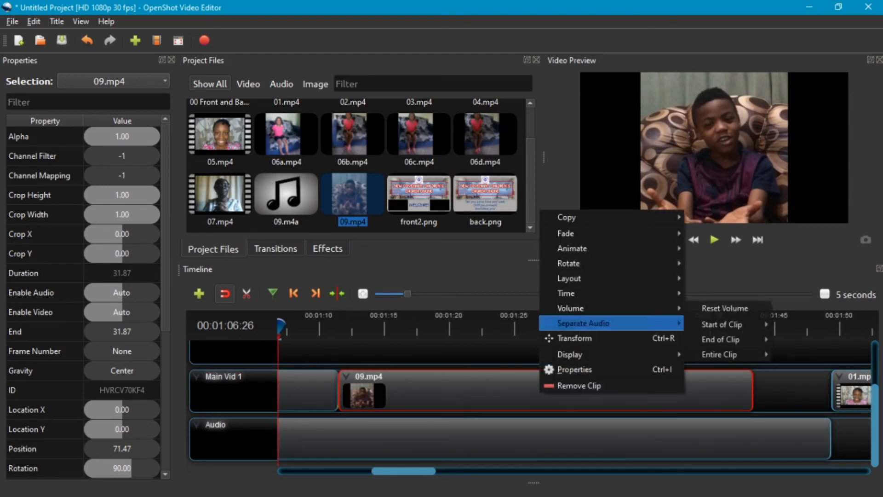
mouse_move(571, 354)
left_click(731, 355)
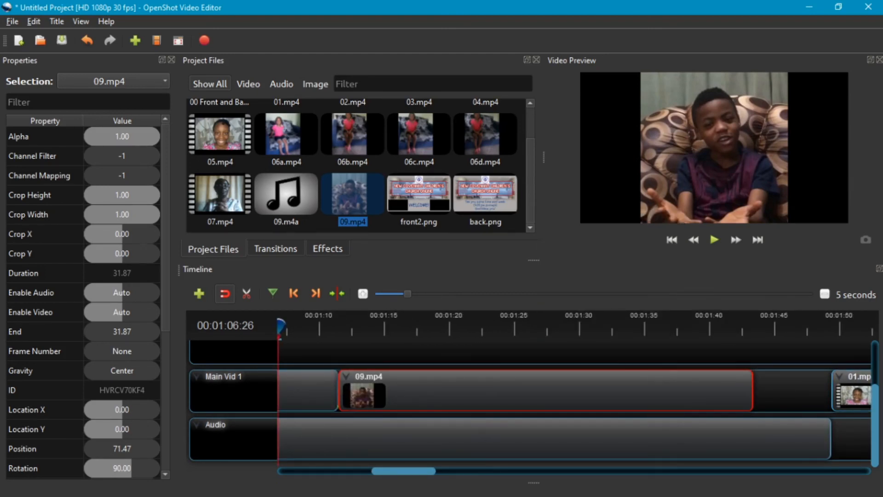
- Set the Start of 09.mp4 to 4 and trim its End to about 31.83
scroll(88, 303, "down", 3)
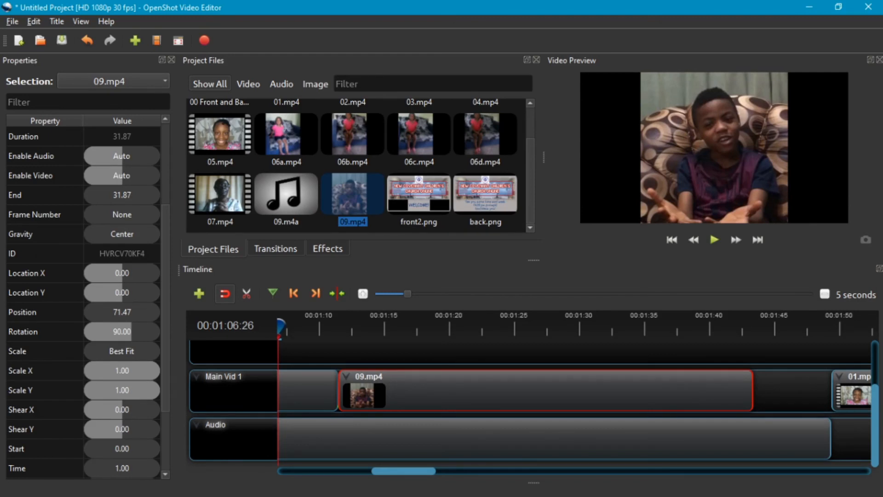
left_click(122, 448)
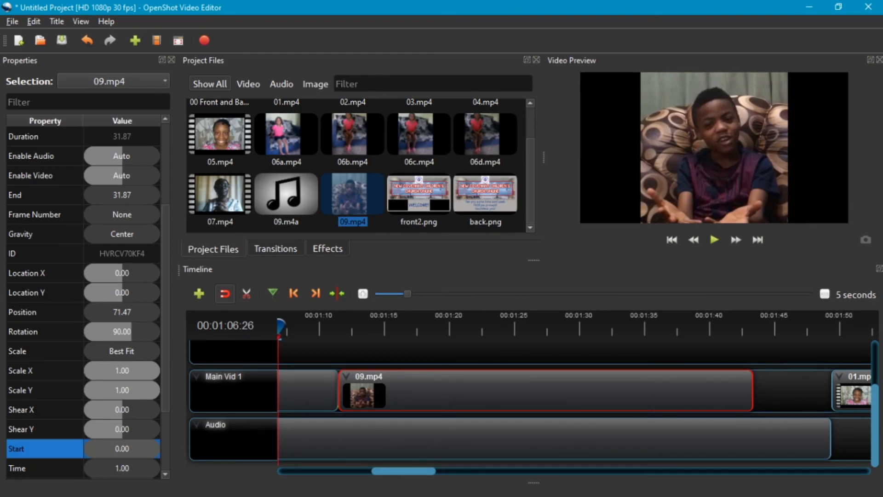
type("4")
key("Return")
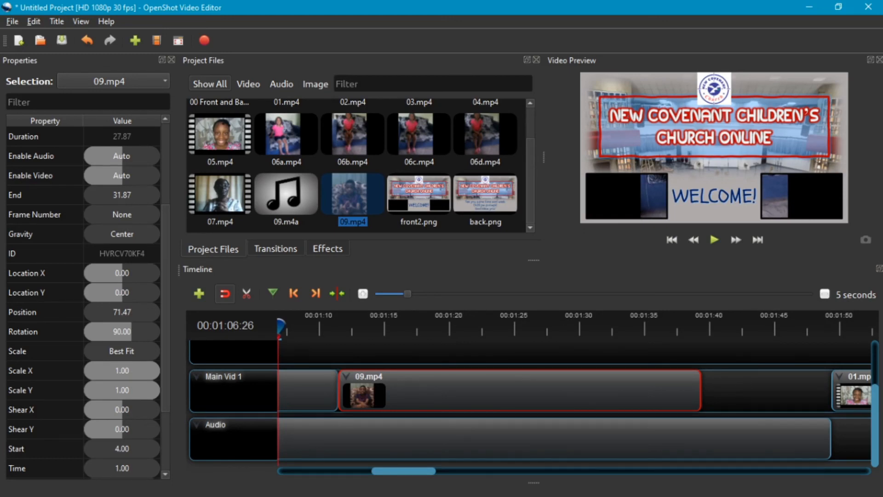
mouse_move(701, 390)
left_mouse_down()
mouse_move(757, 390)
mouse_move(700, 390)
left_mouse_up()
- Apply Fade In and Out (Slow) to the entire 09.mp4 clip on Main Vid 1
right_click(420, 390)
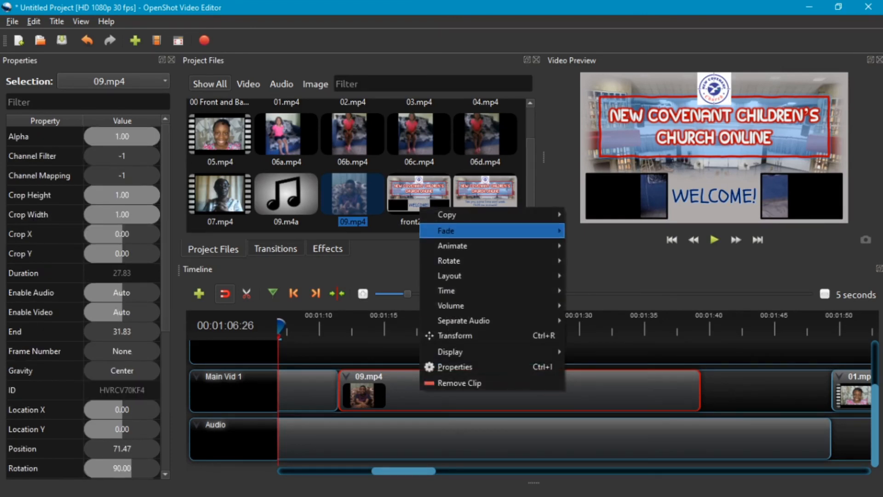
mouse_move(460, 230)
mouse_move(607, 262)
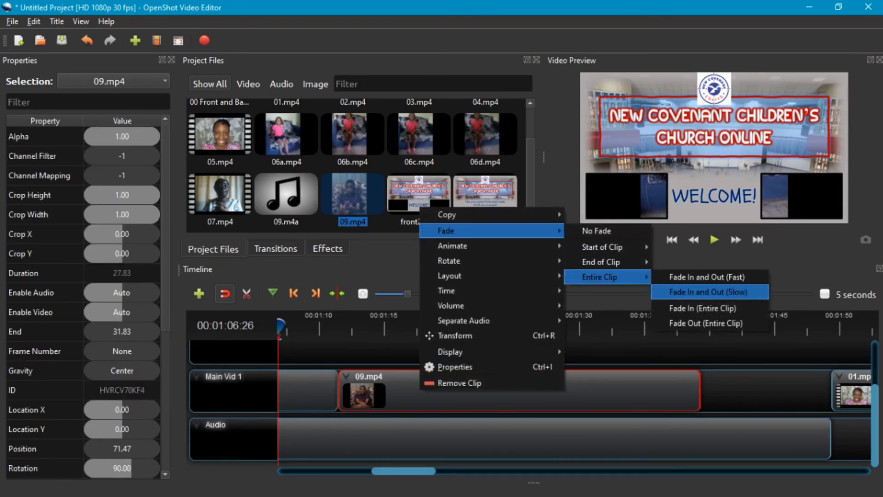
left_click(690, 291)
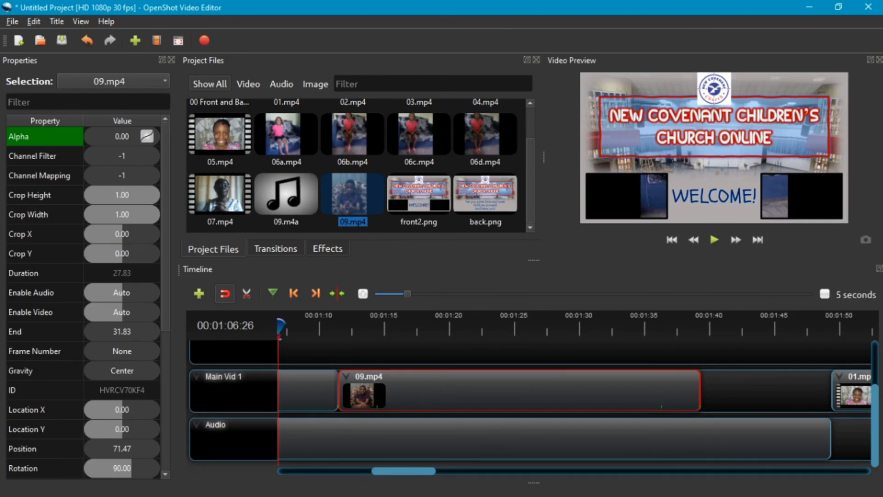
- Preview 01.mp4 and 04.mp4 in the opening, then select 04.mp4 on Main Vid 1 with the playhead at 00:00:18:06
left_click_drag(403, 471, 308, 471)
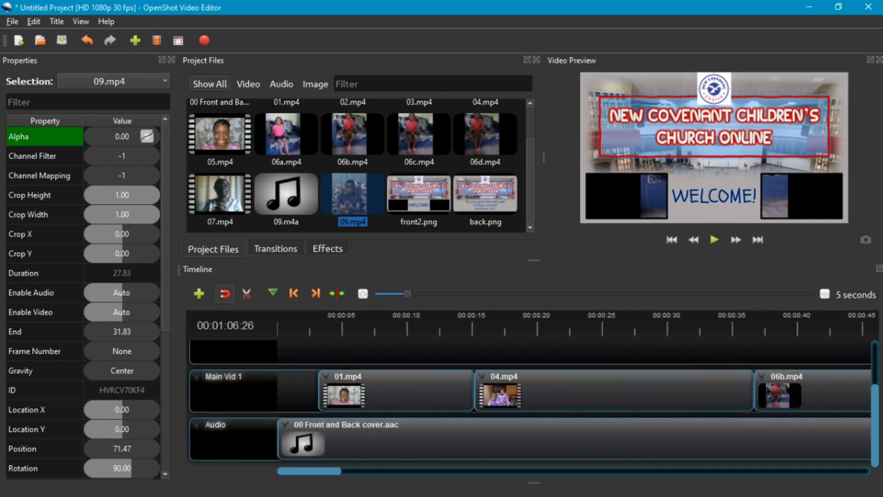
left_click(393, 327)
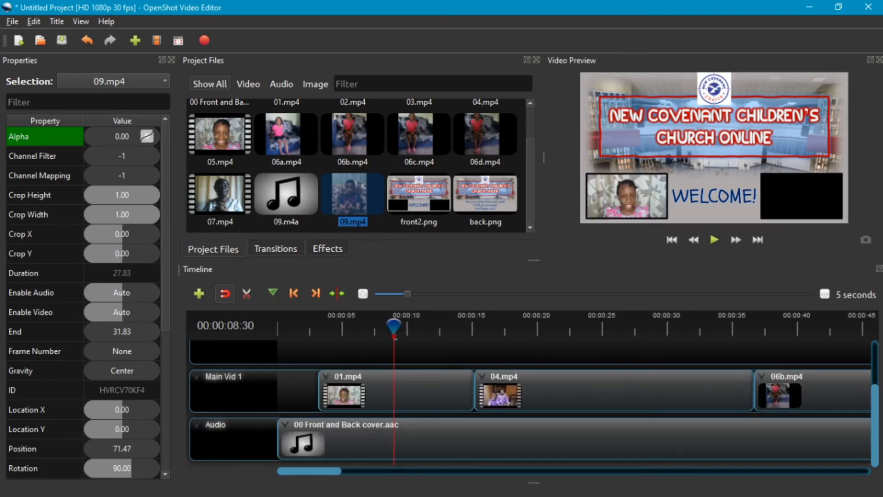
left_click(578, 326)
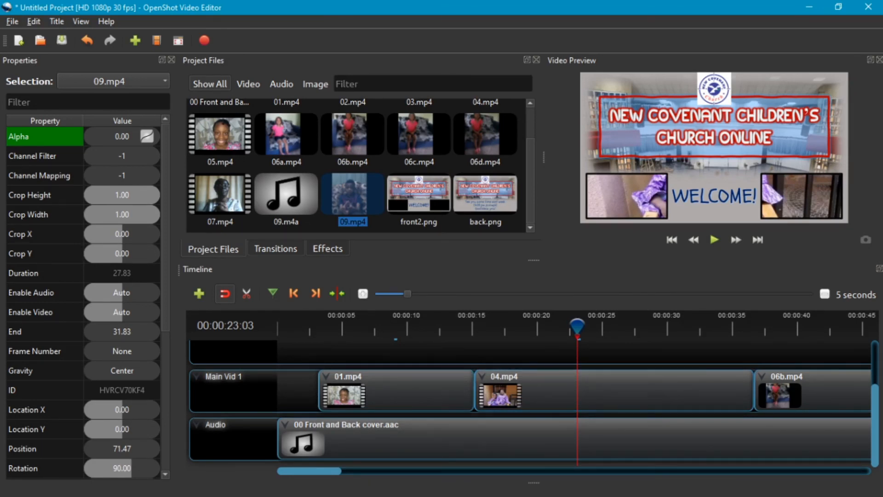
left_click_drag(577, 327, 519, 326)
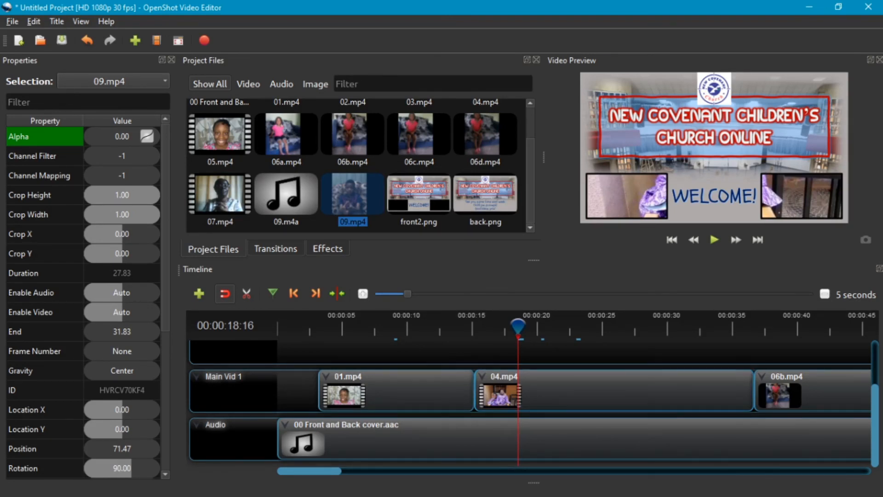
left_click(614, 391)
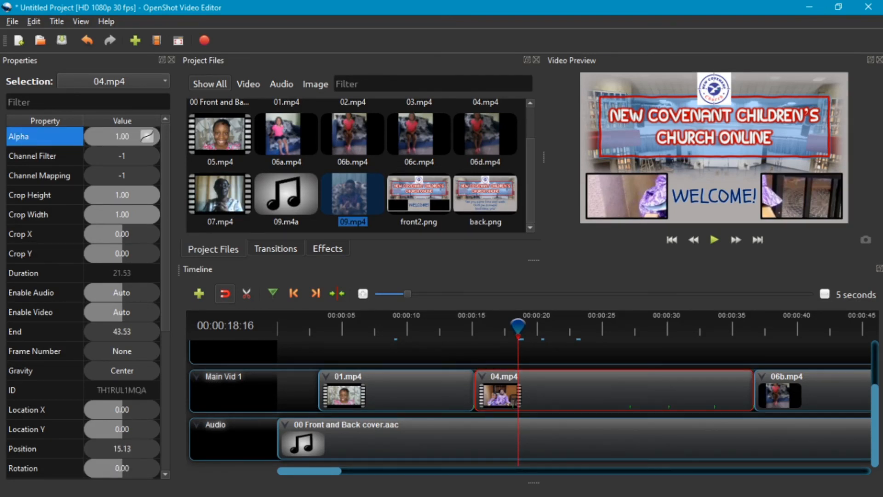
key("ctrl+m")
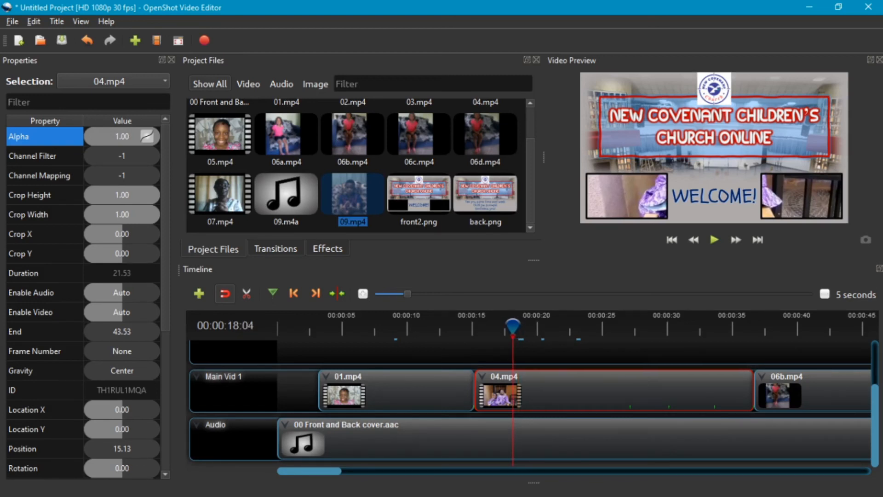
key("Right")
key("Right")
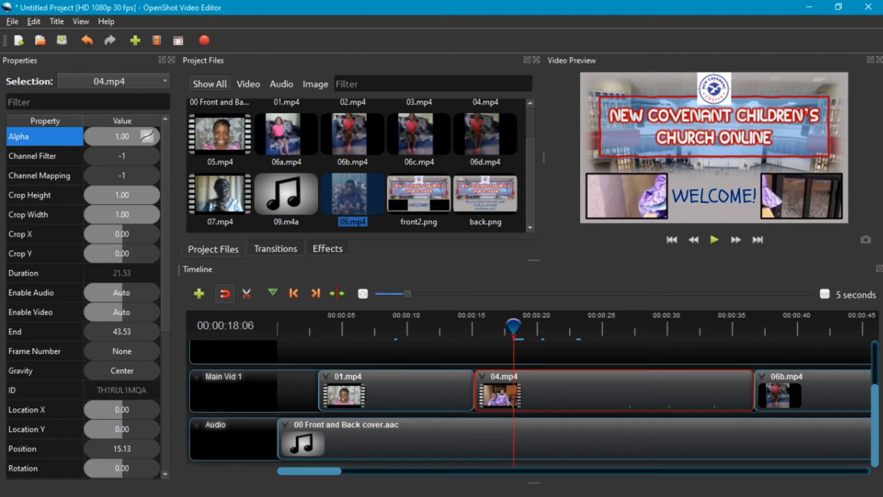
scroll(83, 299, "down", 2)
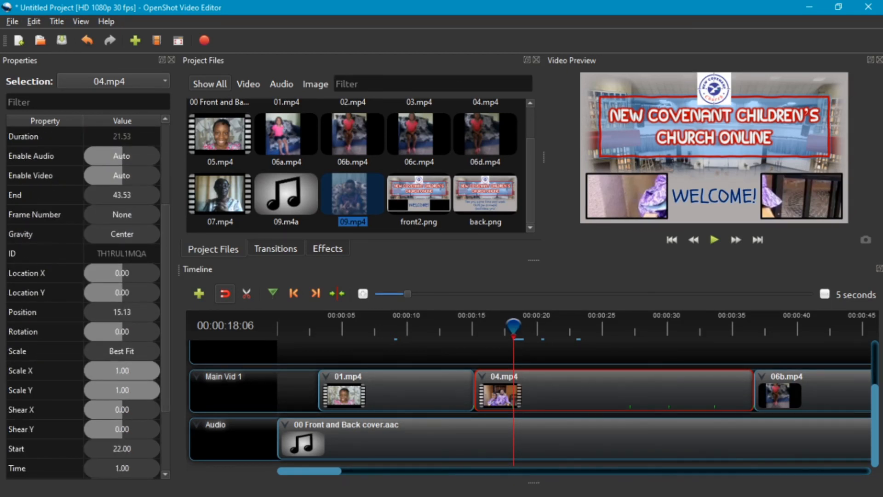
- Check the location values of 01.mp4 and set the Location X of 04.mp4 to -0.32 to match
left_click(405, 391)
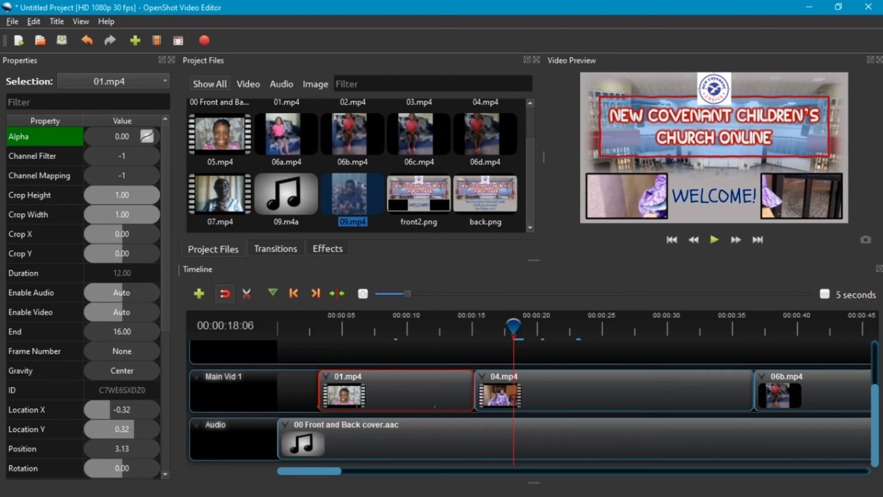
left_click(614, 391)
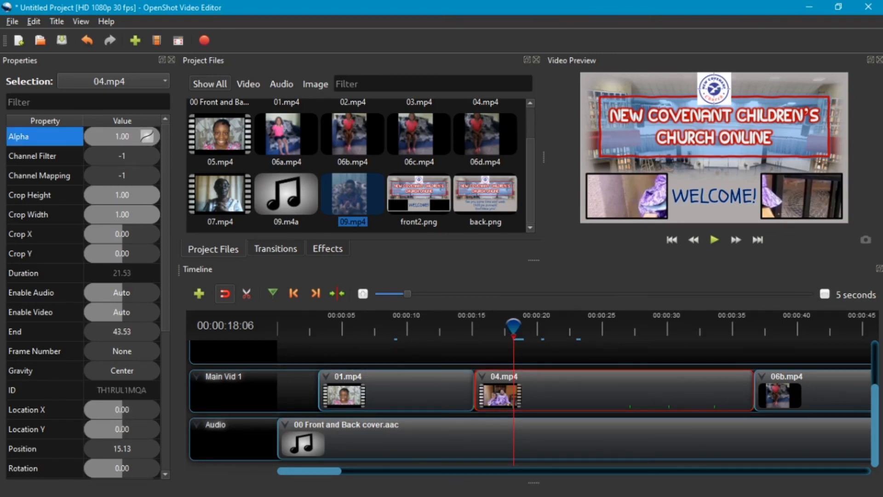
left_click(122, 409)
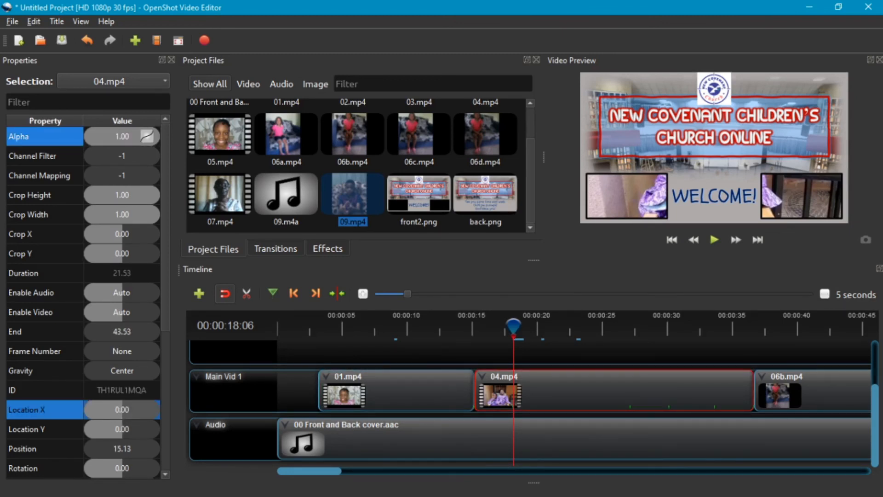
double_click(122, 410)
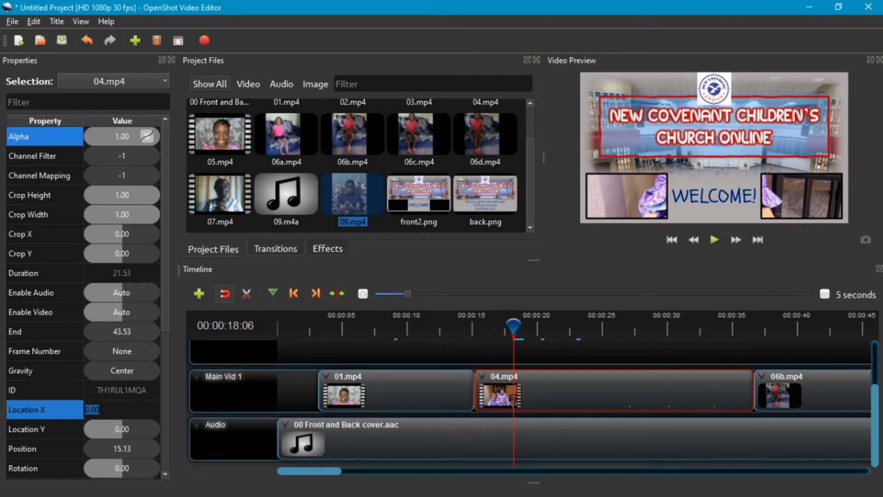
type("-0.")
type("32")
key("Return")
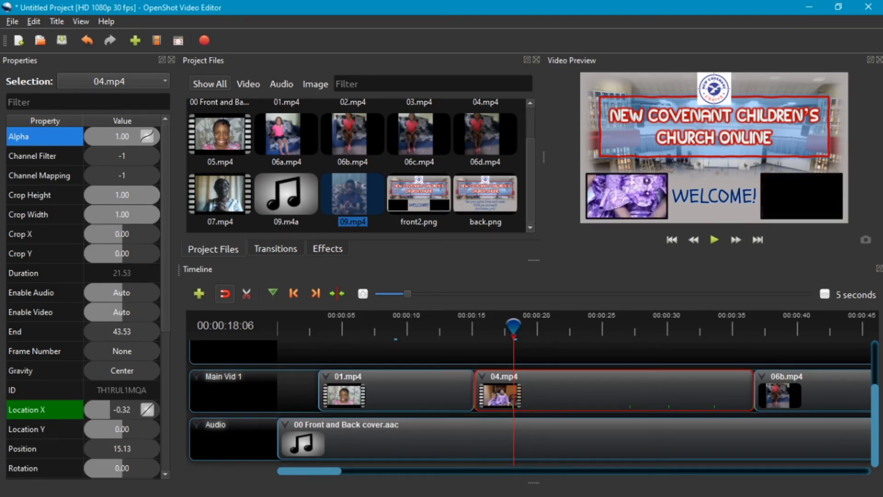
- Set the Location Y of 04.mp4 to 0.32
left_click(122, 429)
double_click(122, 429)
type(".38")
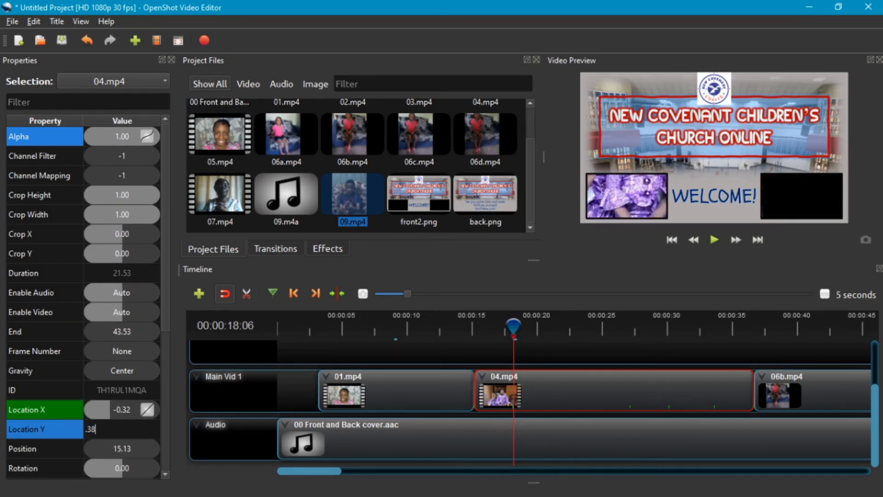
key("BackSpace")
type("2")
key("Return")
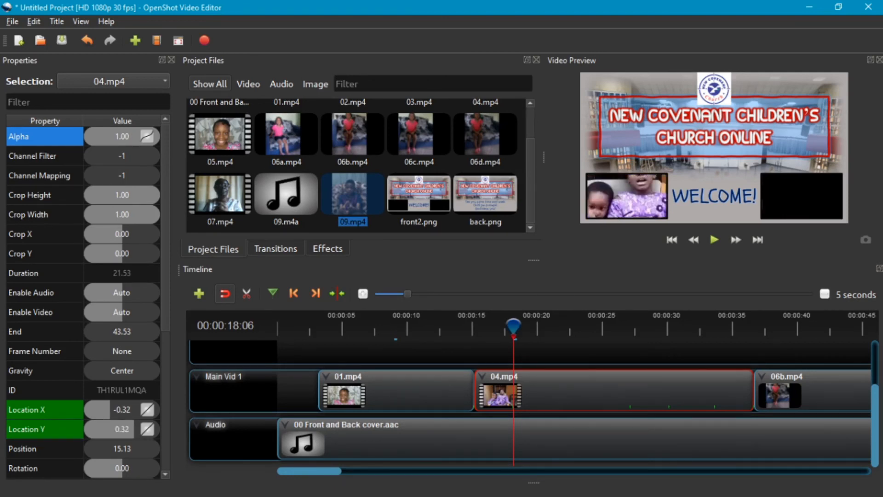
- Set both Scale X and Scale Y of 04.mp4 to 0.41, and scrub through the clip to about 00:00:35:25
scroll(83, 299, "down", 2)
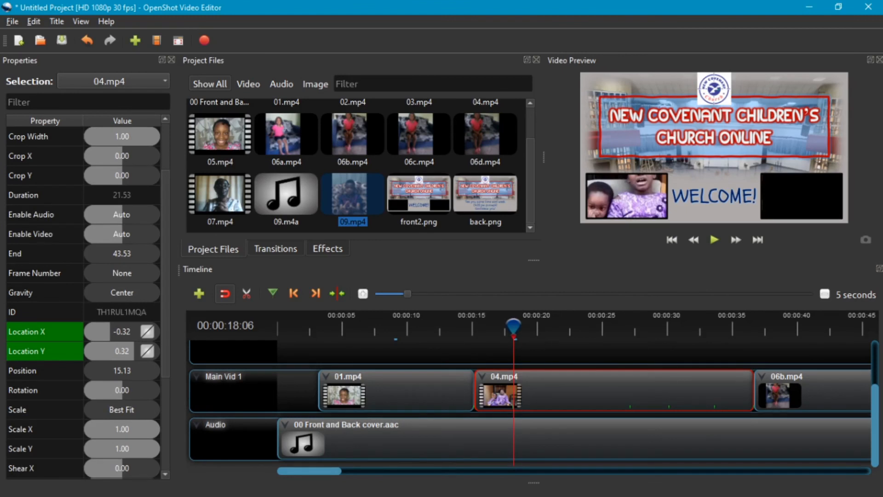
scroll(83, 299, "down", 1)
left_click_drag(123, 390, 117, 391)
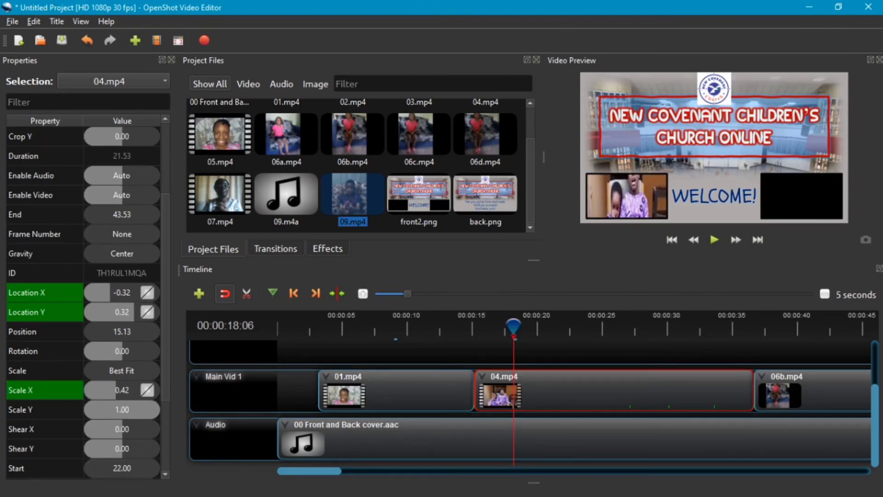
left_click(119, 391)
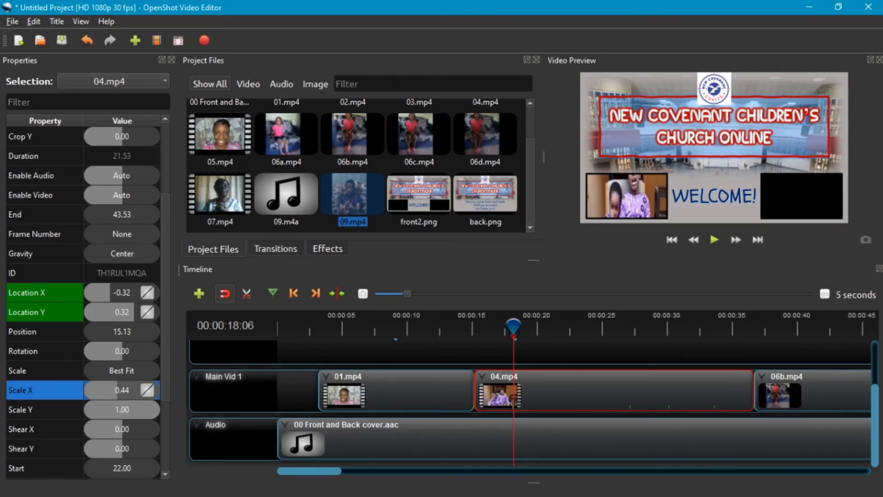
left_click_drag(122, 410, 115, 409)
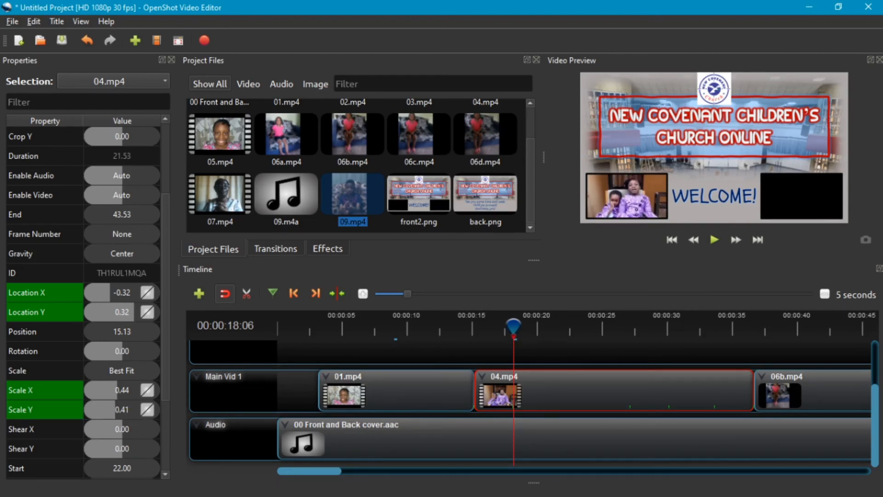
left_click(119, 390)
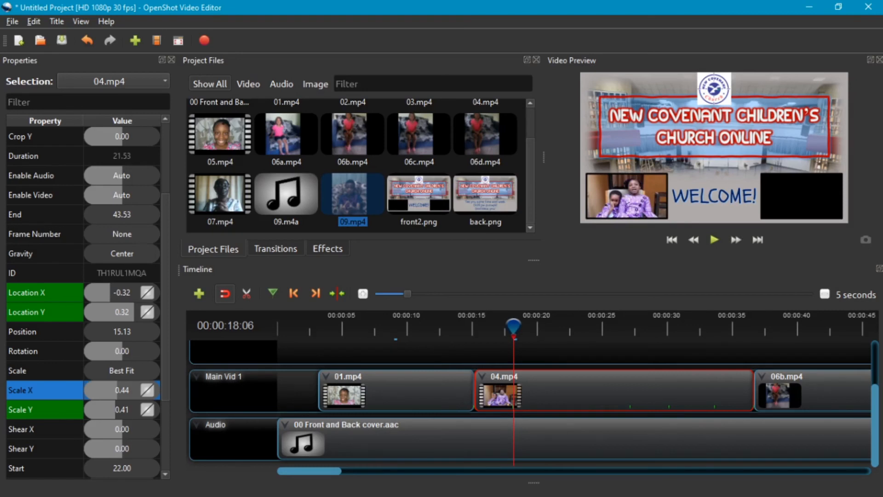
type(".41")
key("Return")
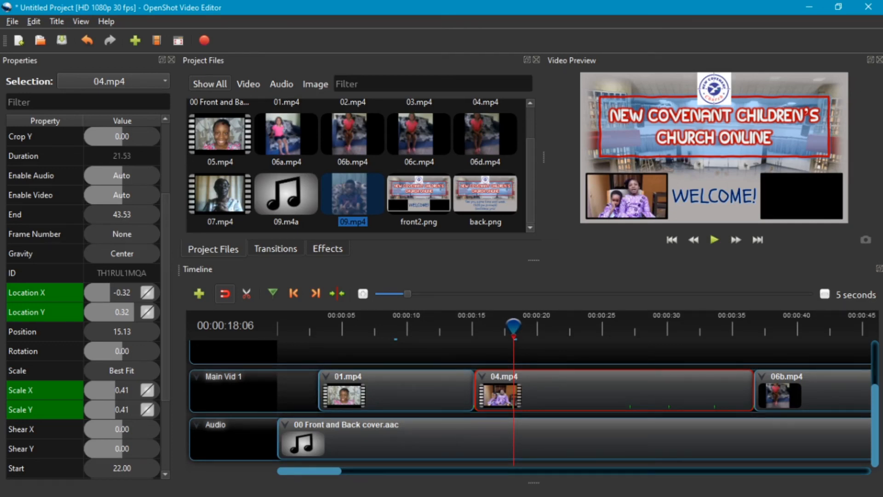
left_click_drag(514, 326, 743, 327)
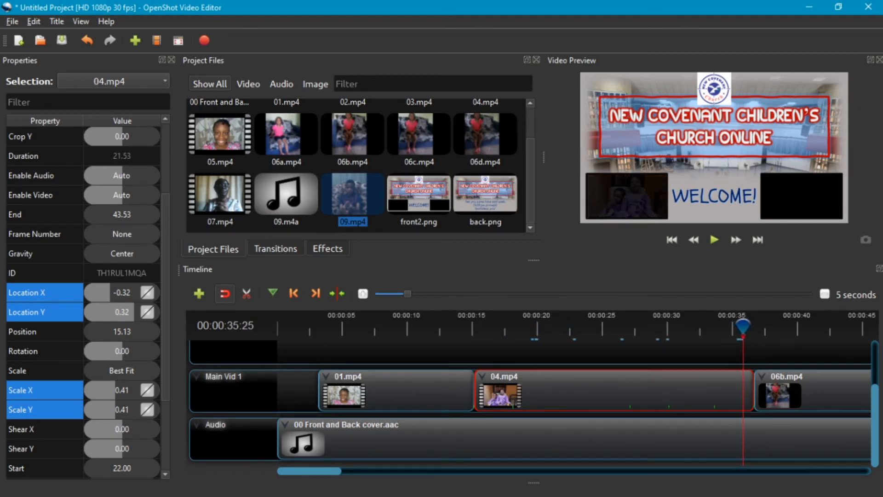